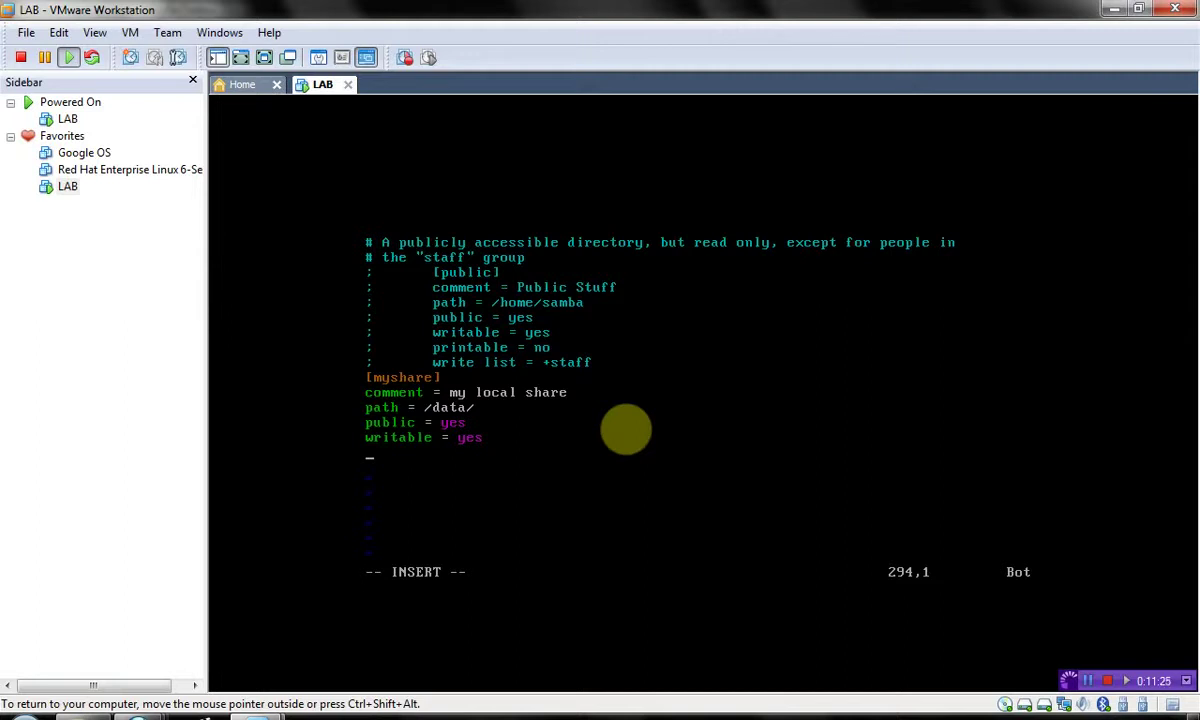
# - Add 'printable = no' and 'browsable = yes' lines under [myshare] in smb.conf
pyautogui.write('p')
pyautogui.write('rintable = no')
pyautogui.press('Return')
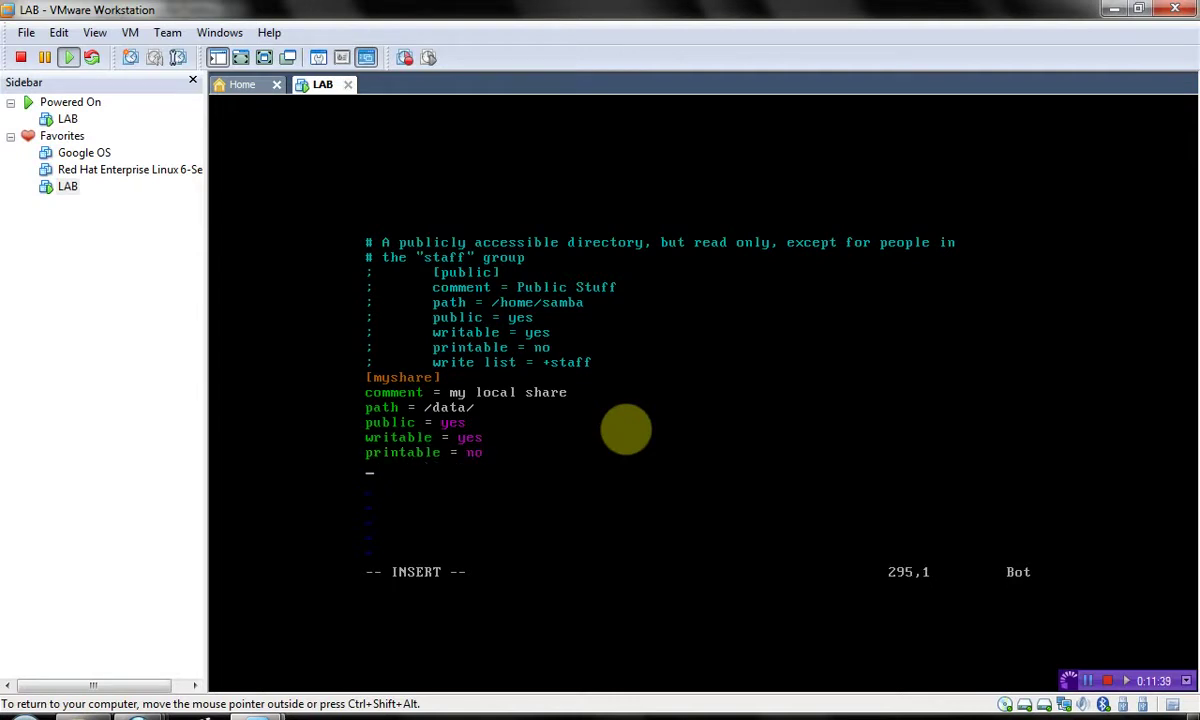
pyautogui.write('browsable = yes')
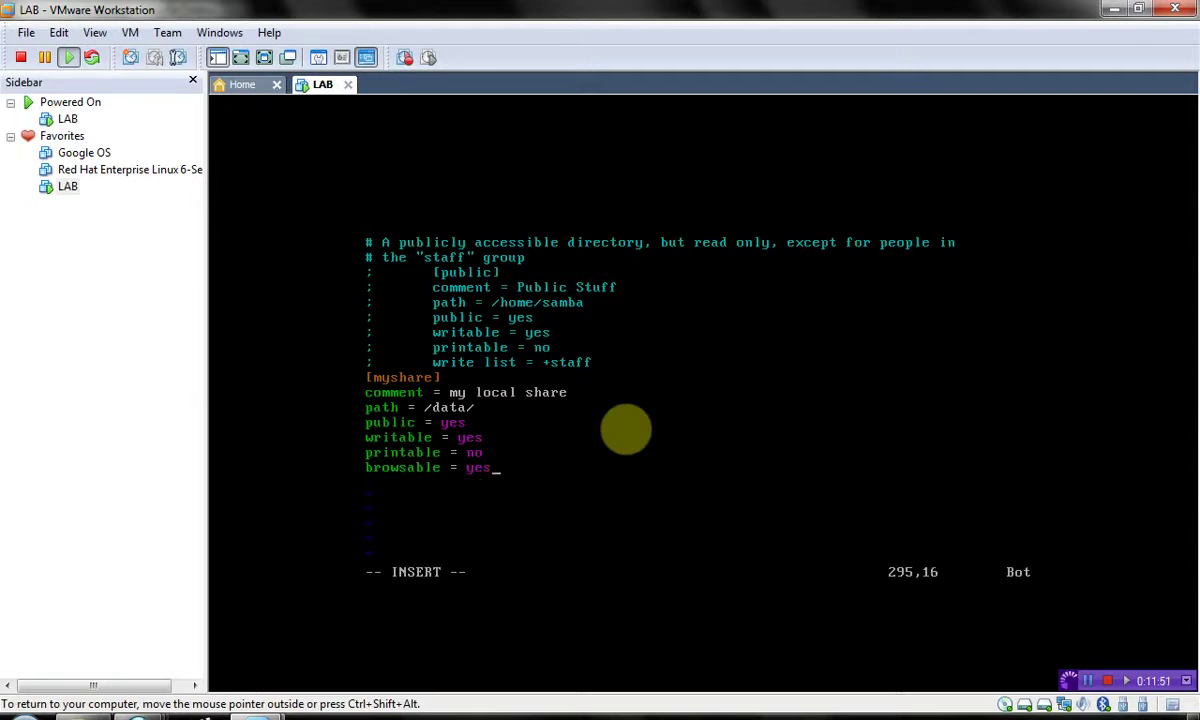
pyautogui.press('Escape')
# - Save smb.conf with :wq and restart Samba with 'service smb restart', then release the VM
pyautogui.write(':wq')
pyautogui.press('Return')
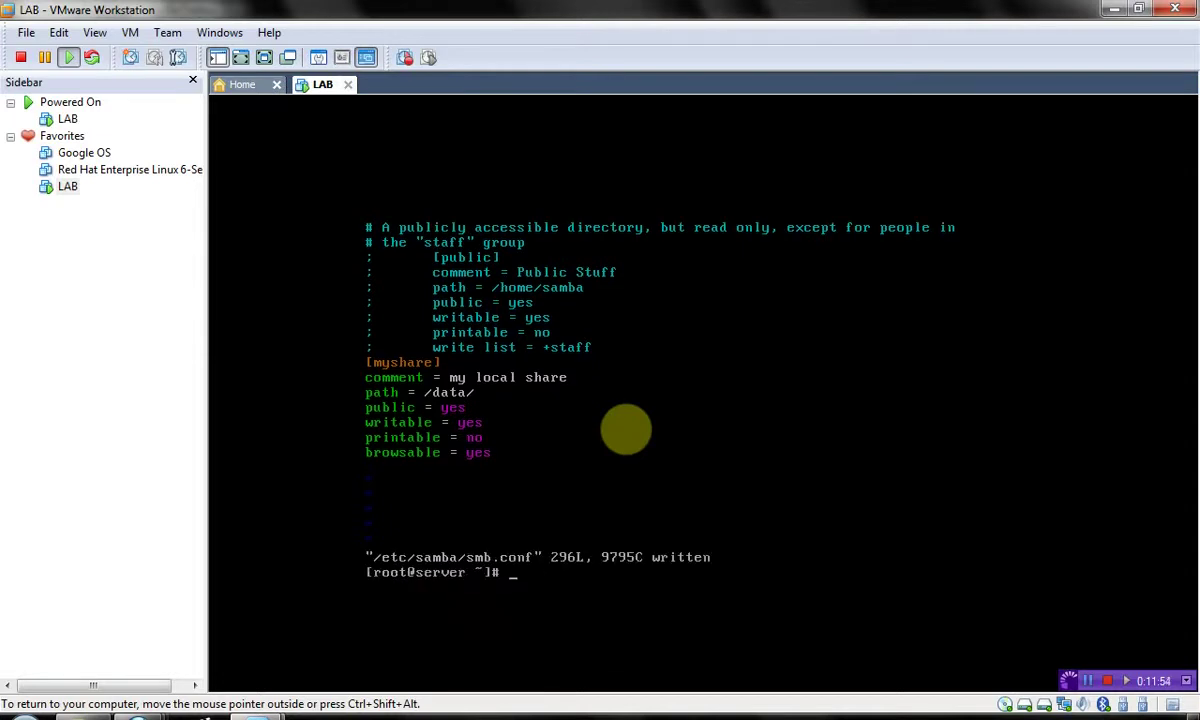
pyautogui.write('service smb re')
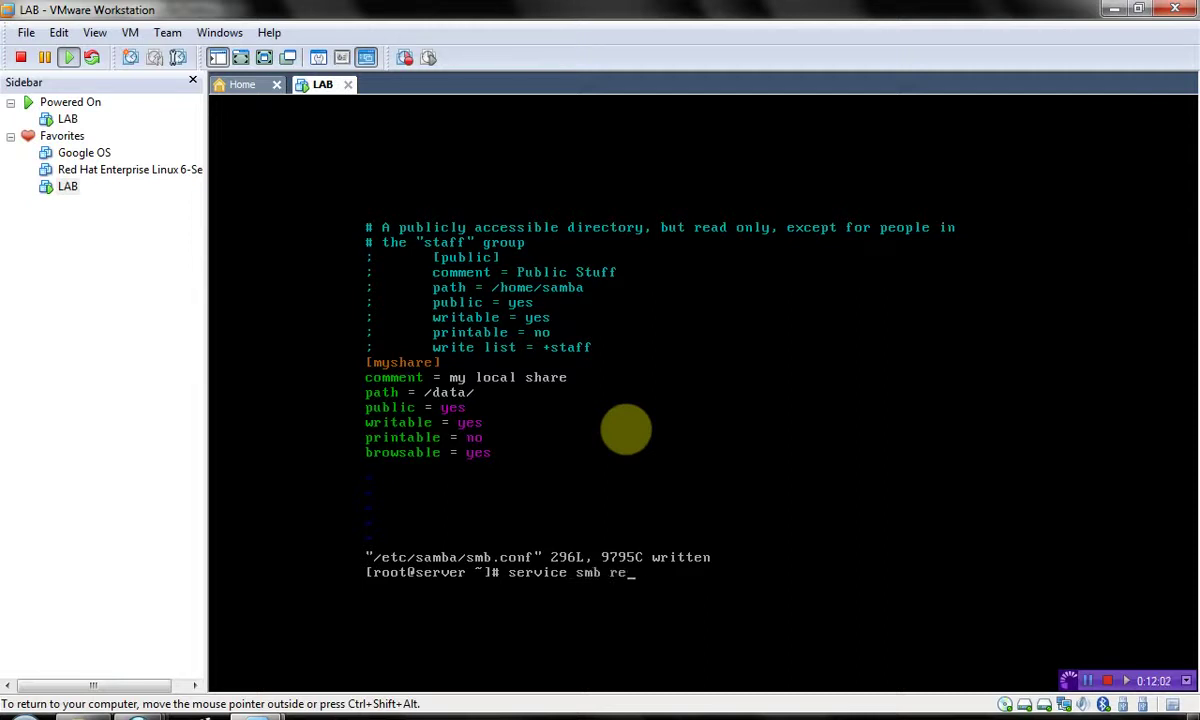
pyautogui.write('start')
pyautogui.press('Return')
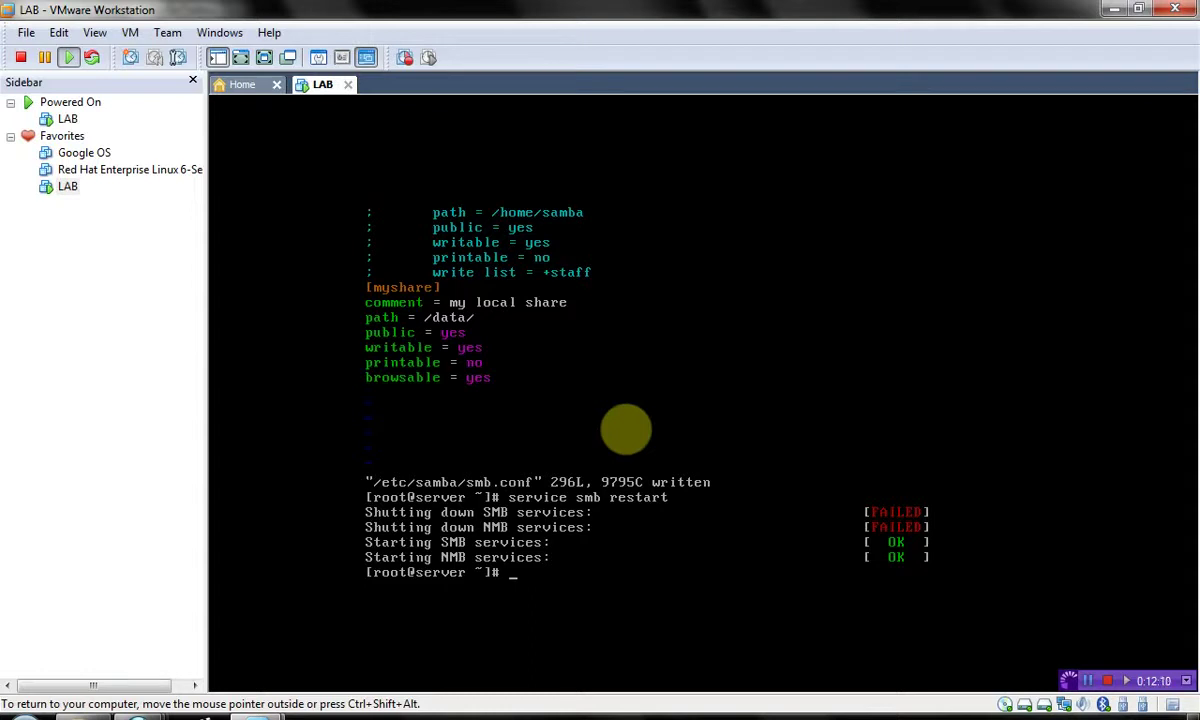
pyautogui.hotkey('ctrl', 'alt')
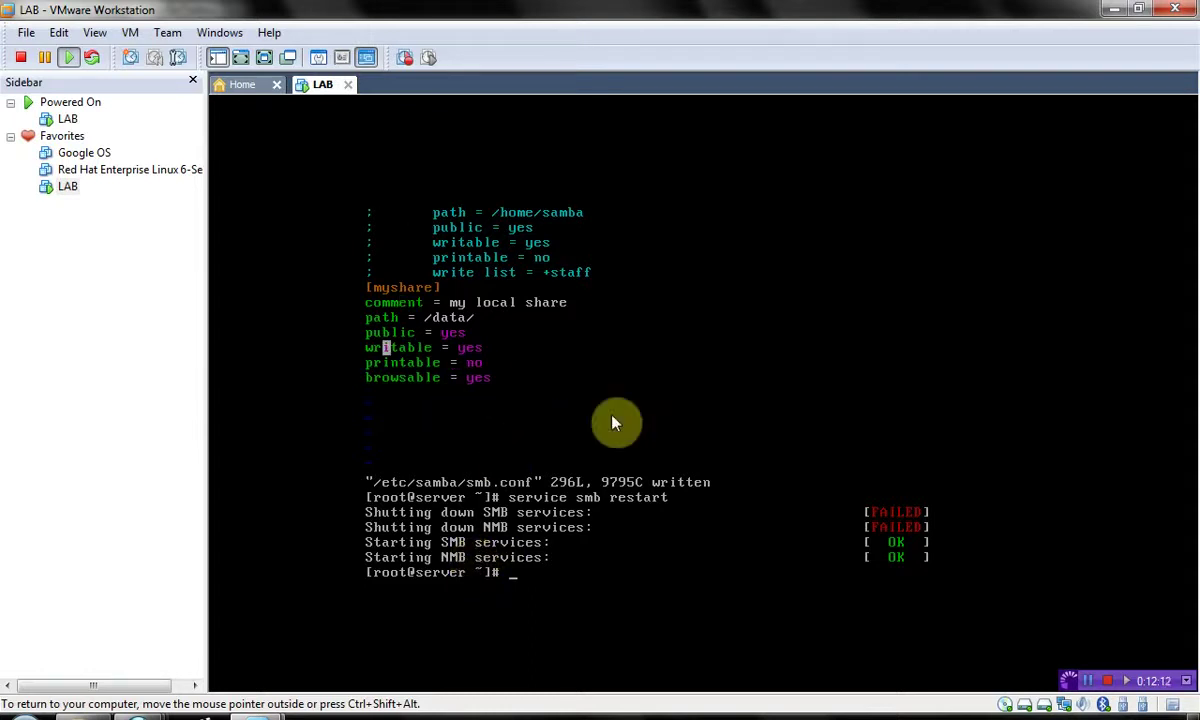
# - Go to \\192.168.0.200 in Windows Explorer's address bar
pyautogui.click(82, 716)
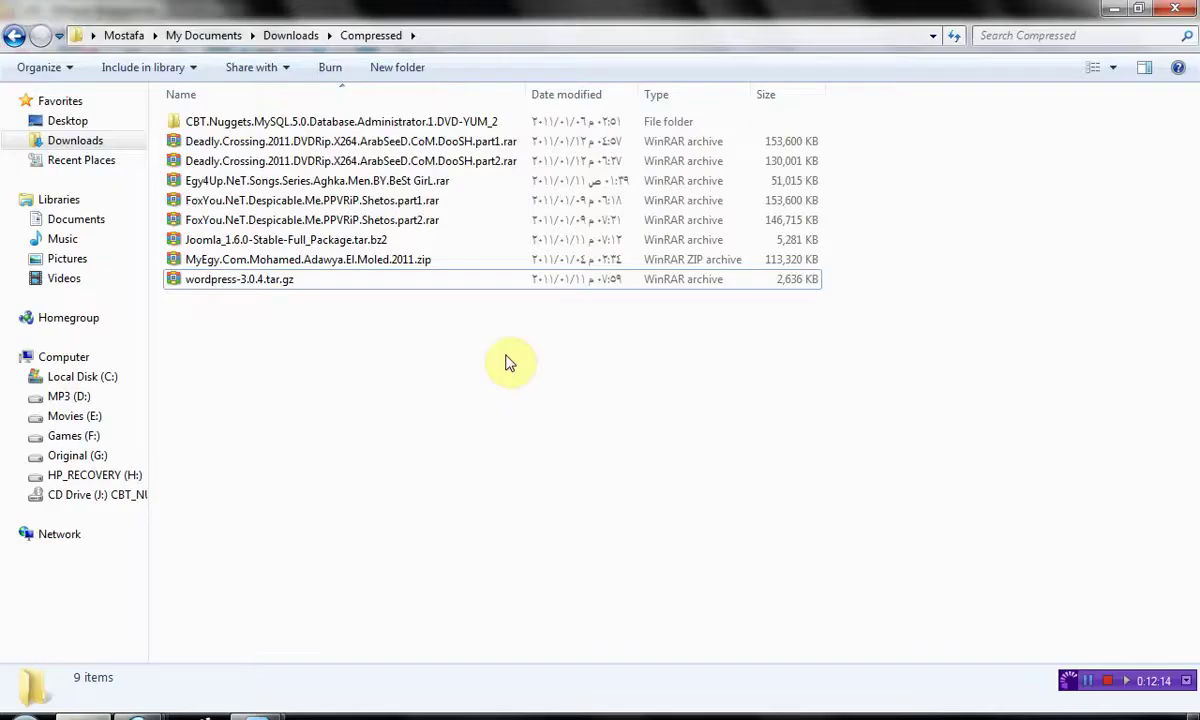
pyautogui.hotkey('alt', 'd')
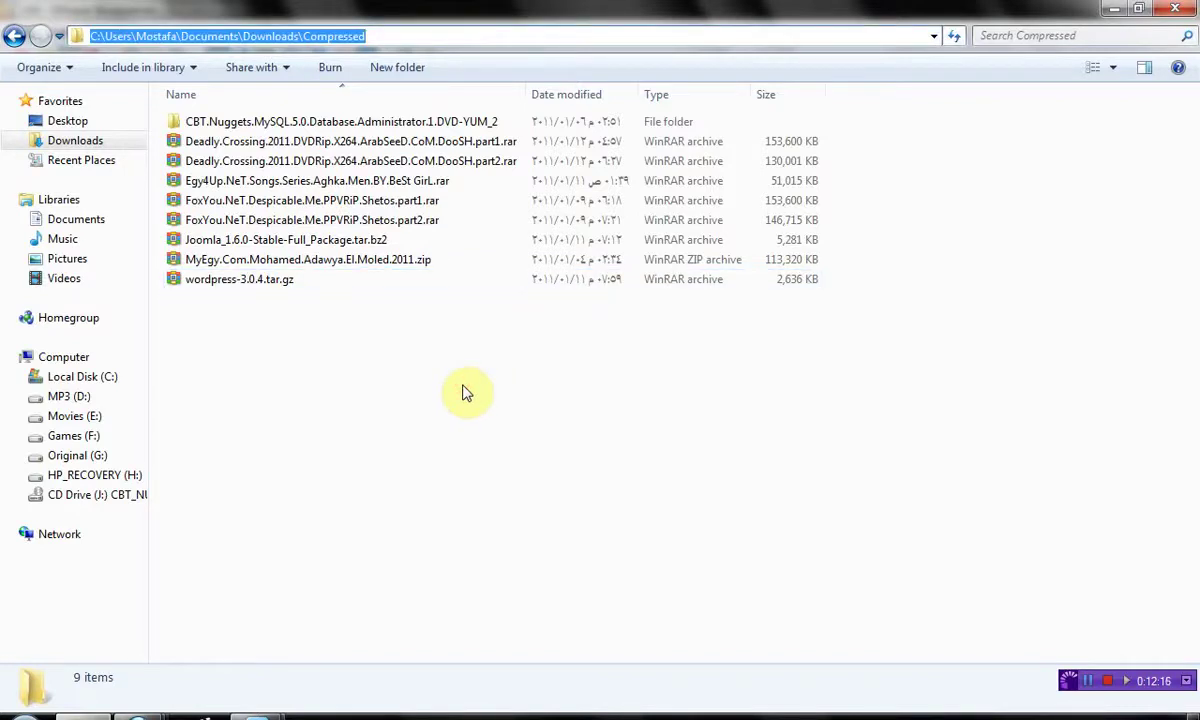
pyautogui.write('\\\\')
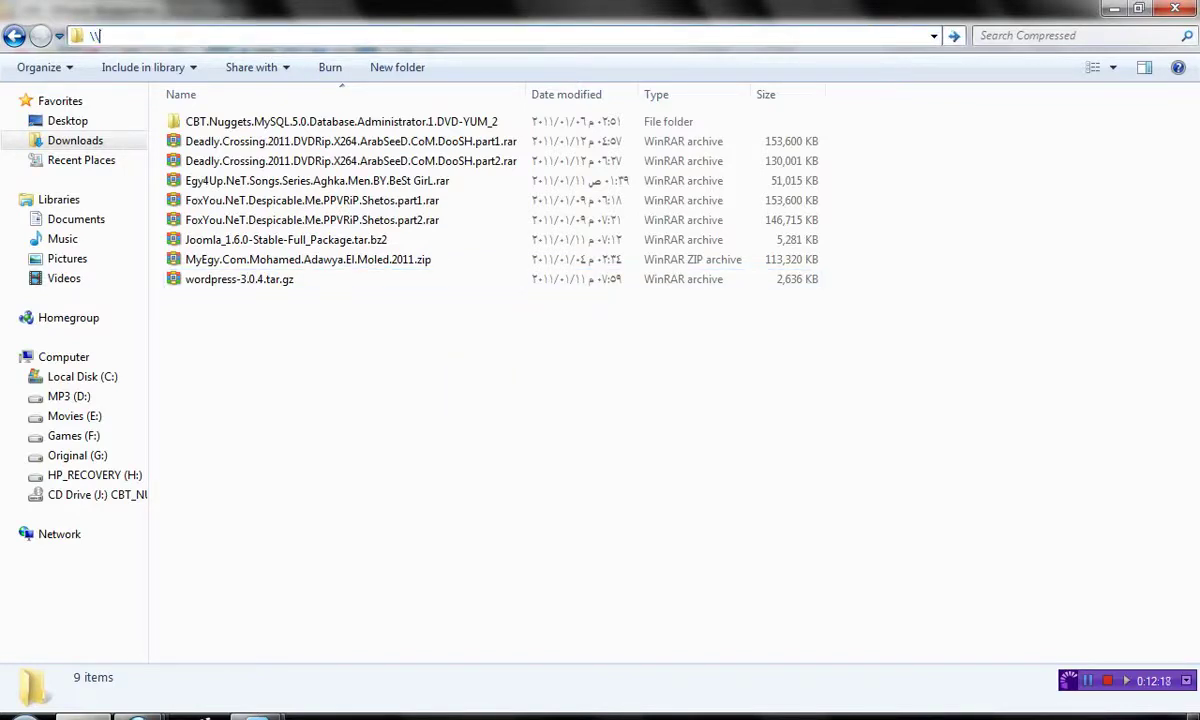
pyautogui.write('192.168.0.200')
pyautogui.press('Return')
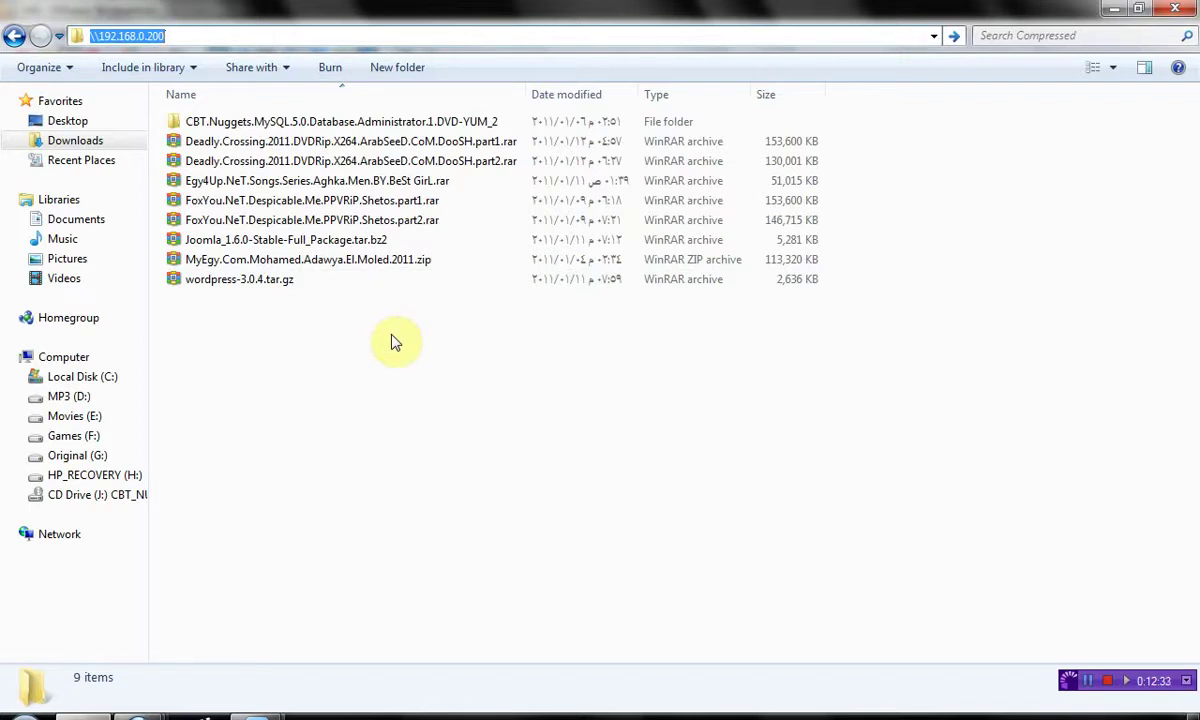
# - Select the server address text, then switch back to the LAB virtual machine
pyautogui.click(341, 35)
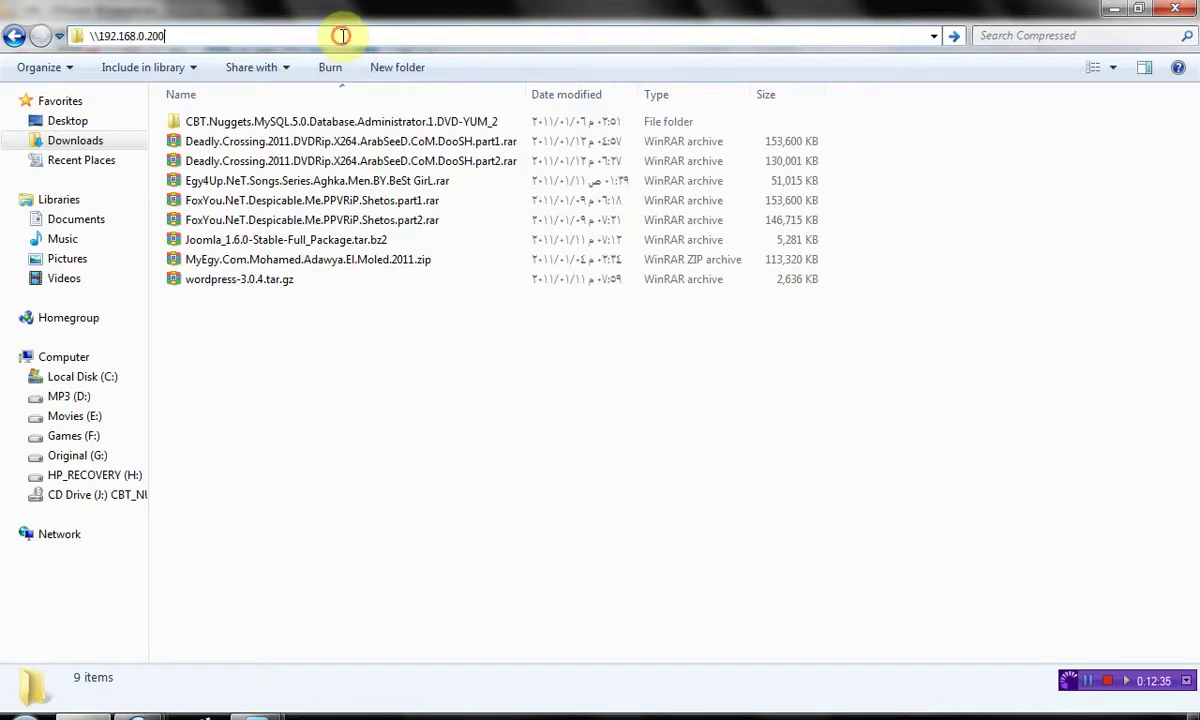
pyautogui.doubleClick(342, 36)
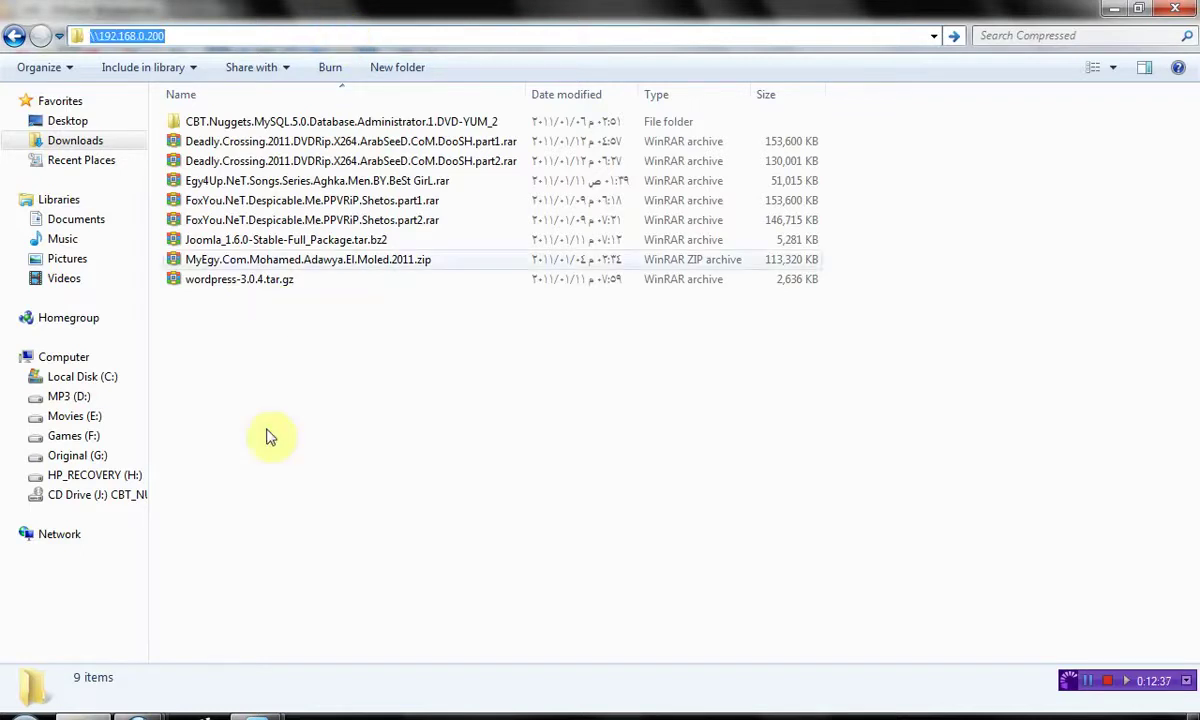
pyautogui.moveTo(258, 714)
pyautogui.click(365, 610)
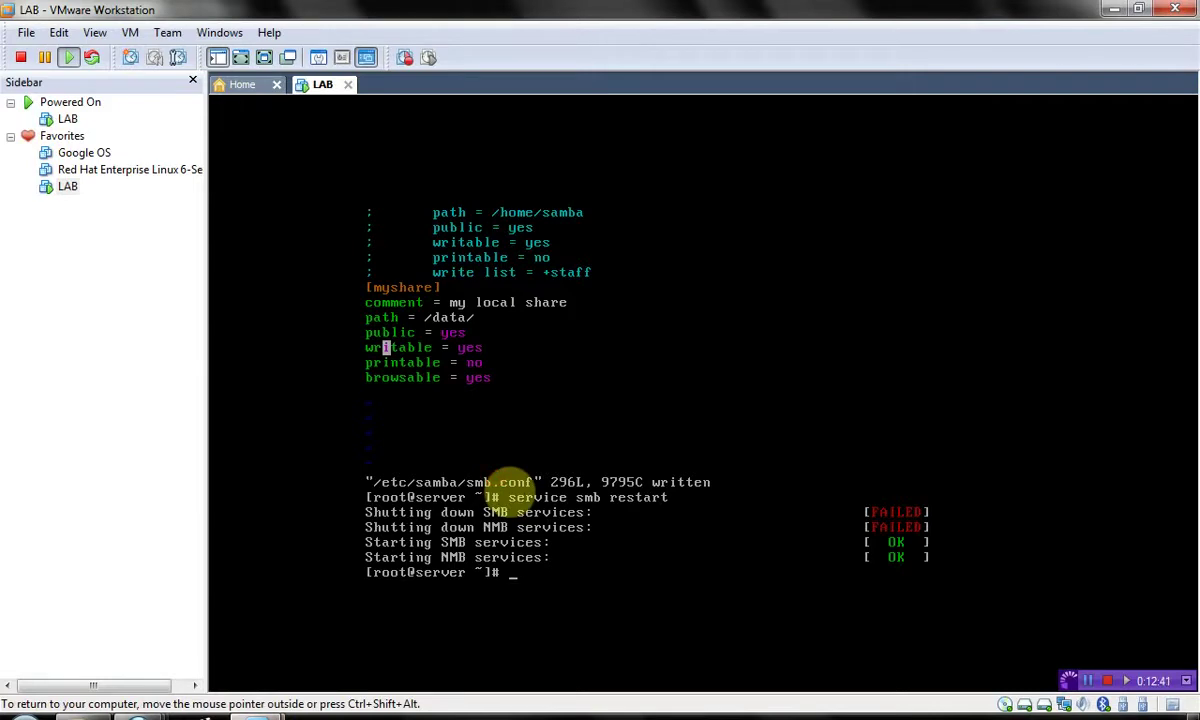
# - Switch the LAB guest to its graphical desktop and browse Places > Network Servers
pyautogui.hotkey('ctrl', 'alt', 'F1')
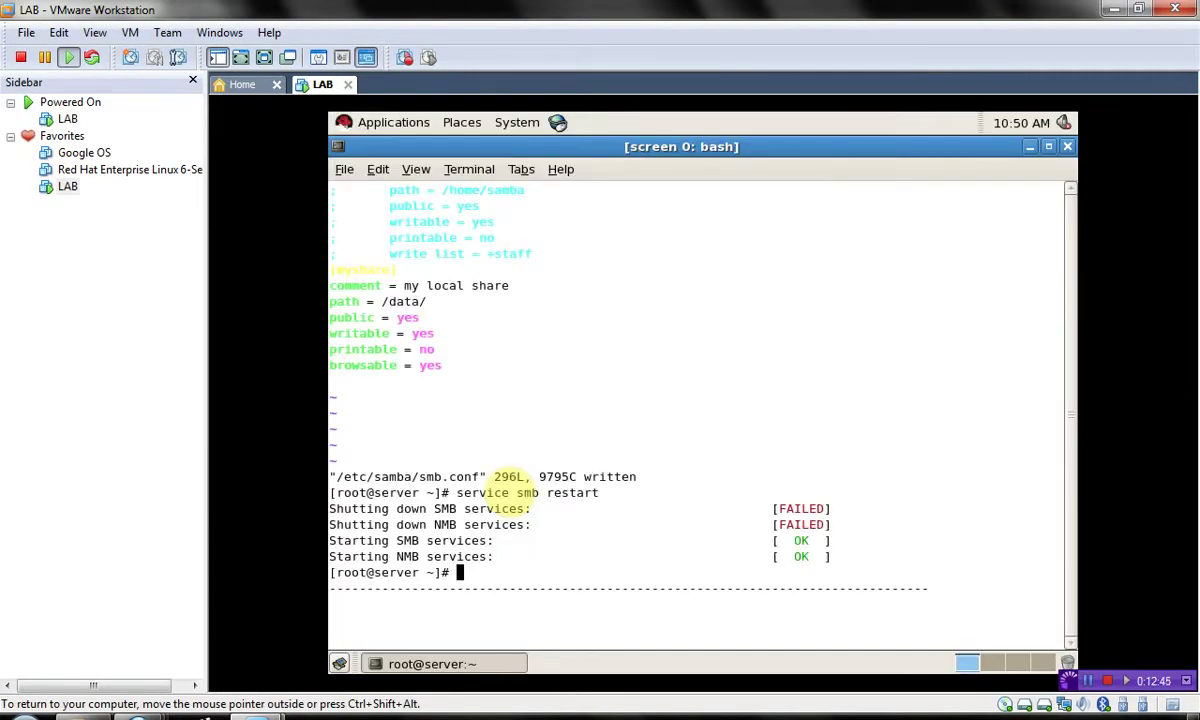
pyautogui.hotkey('ctrl', 'alt')
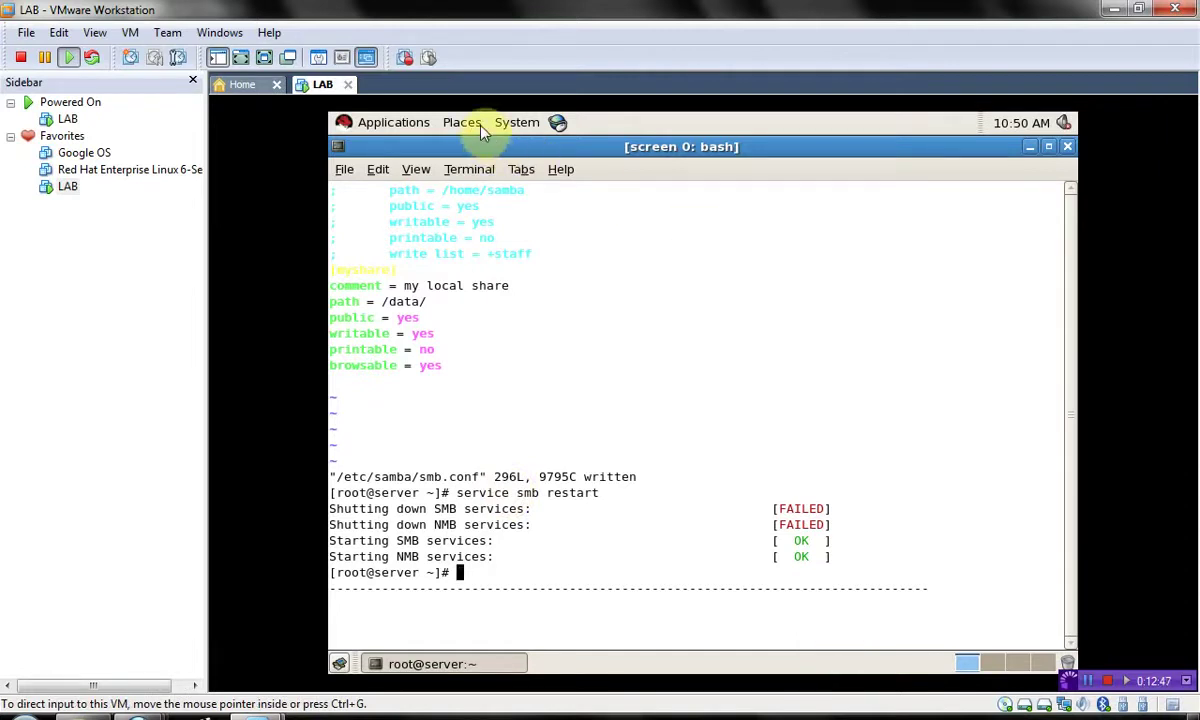
pyautogui.click(483, 133)
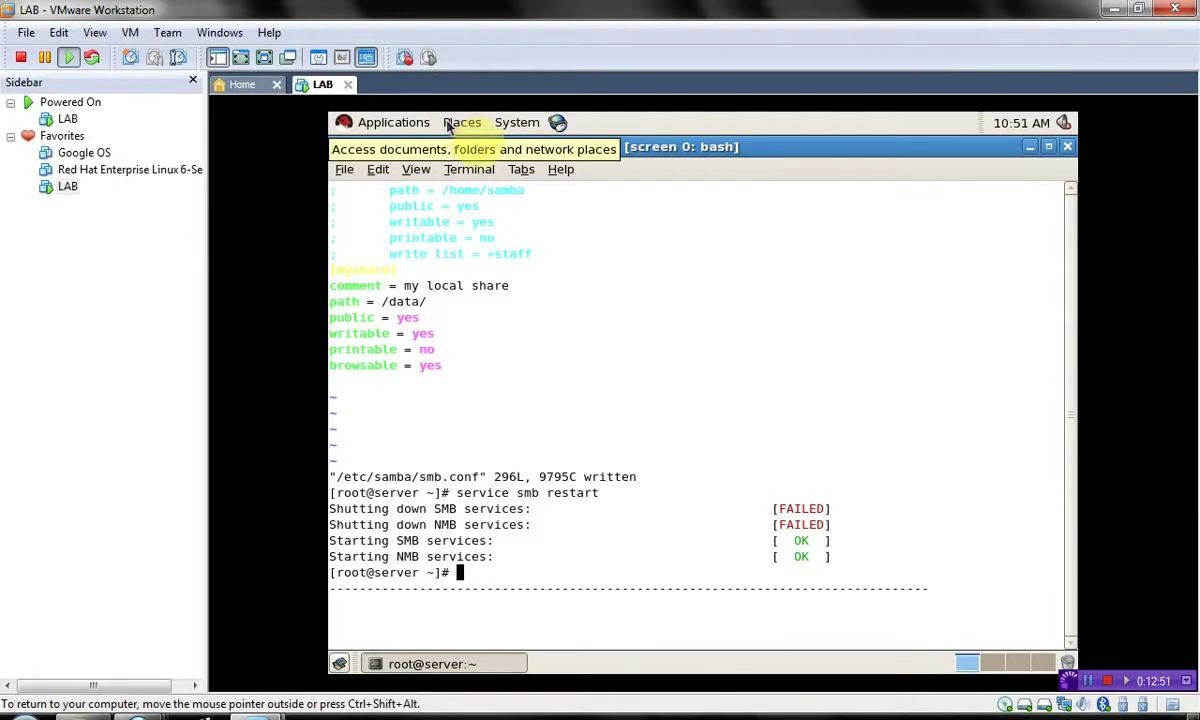
pyautogui.click(449, 122)
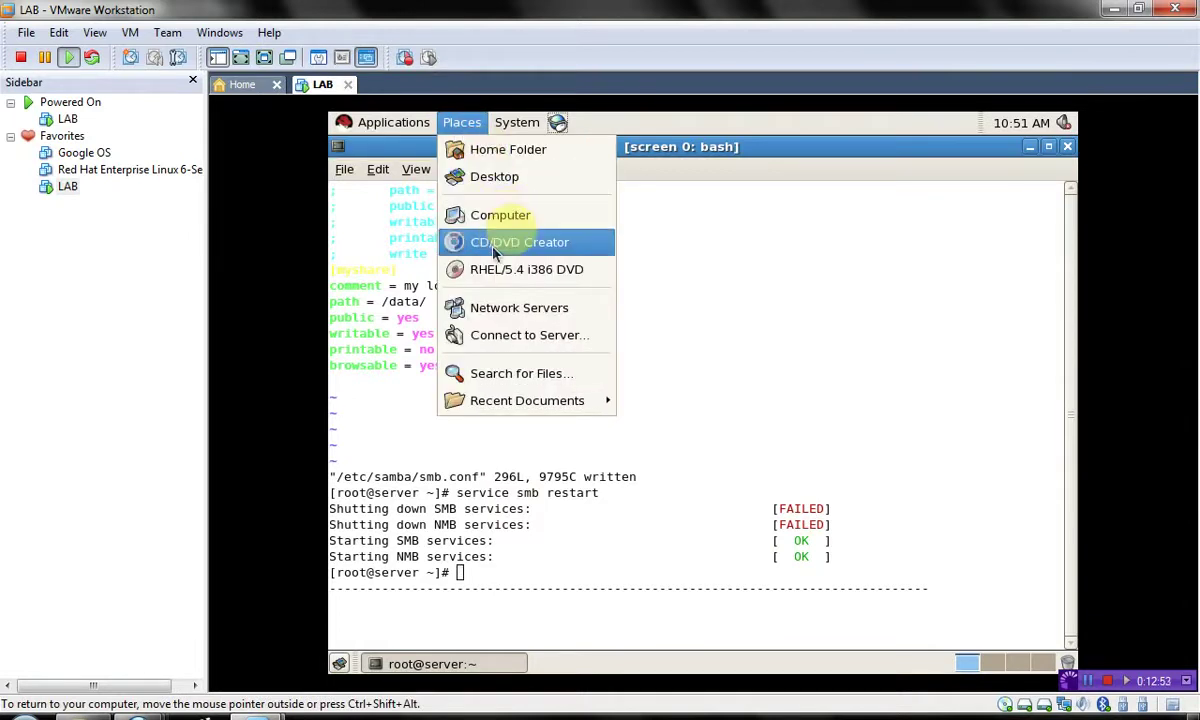
pyautogui.click(492, 306)
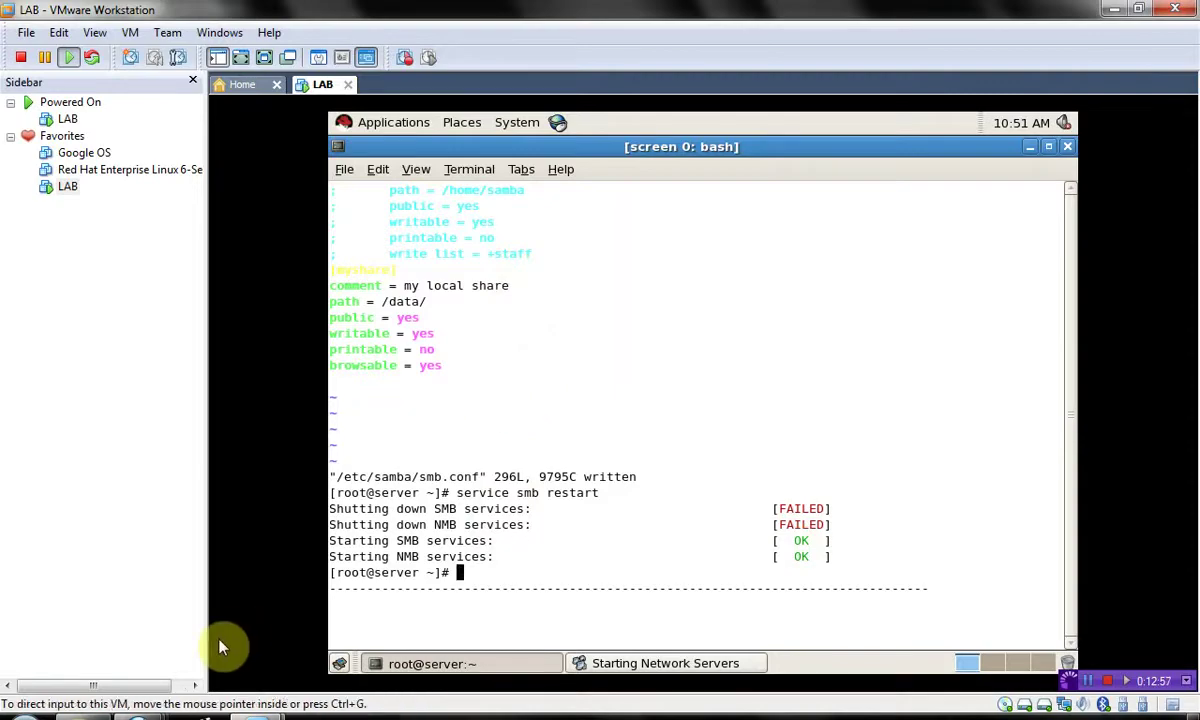
# - Flip to Windows Explorer and back to the LAB virtual machine window
pyautogui.click(83, 714)
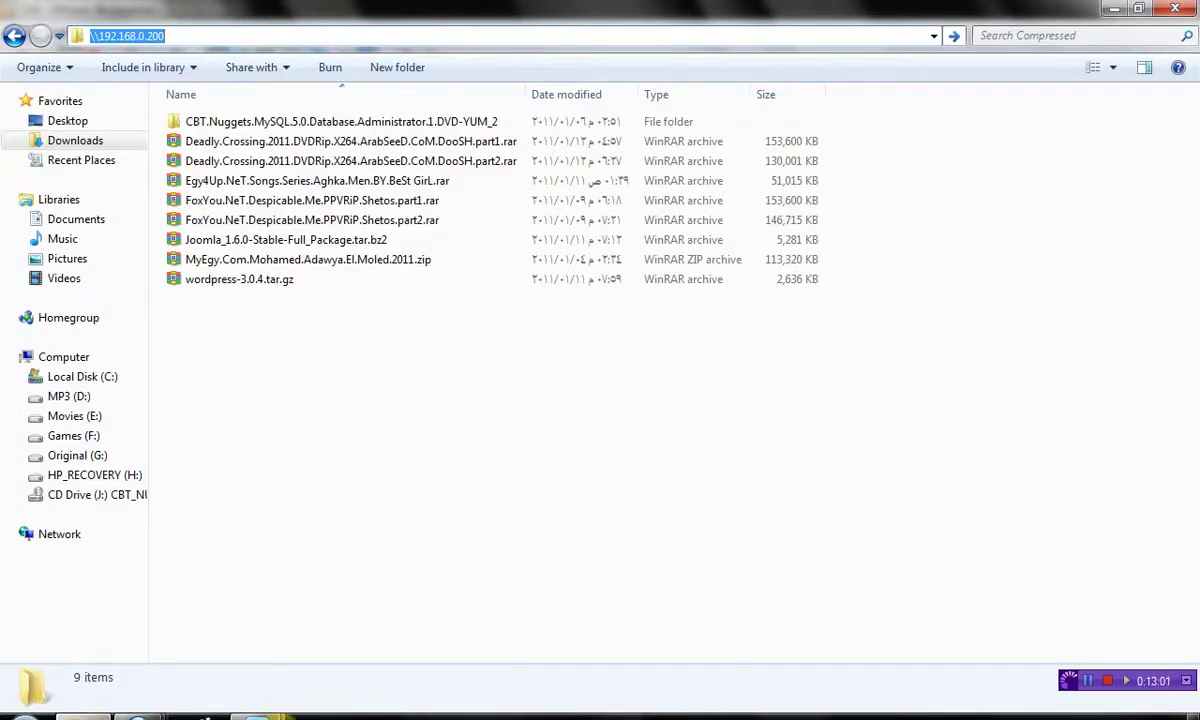
pyautogui.click(258, 713)
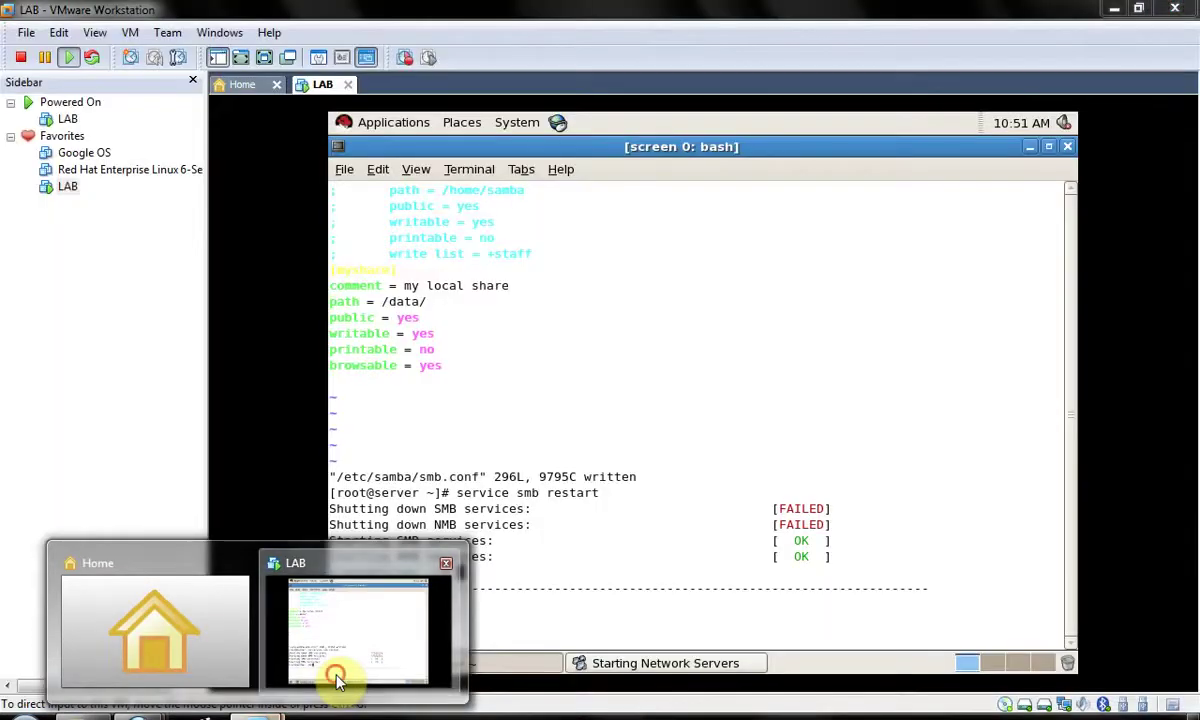
pyautogui.click(337, 680)
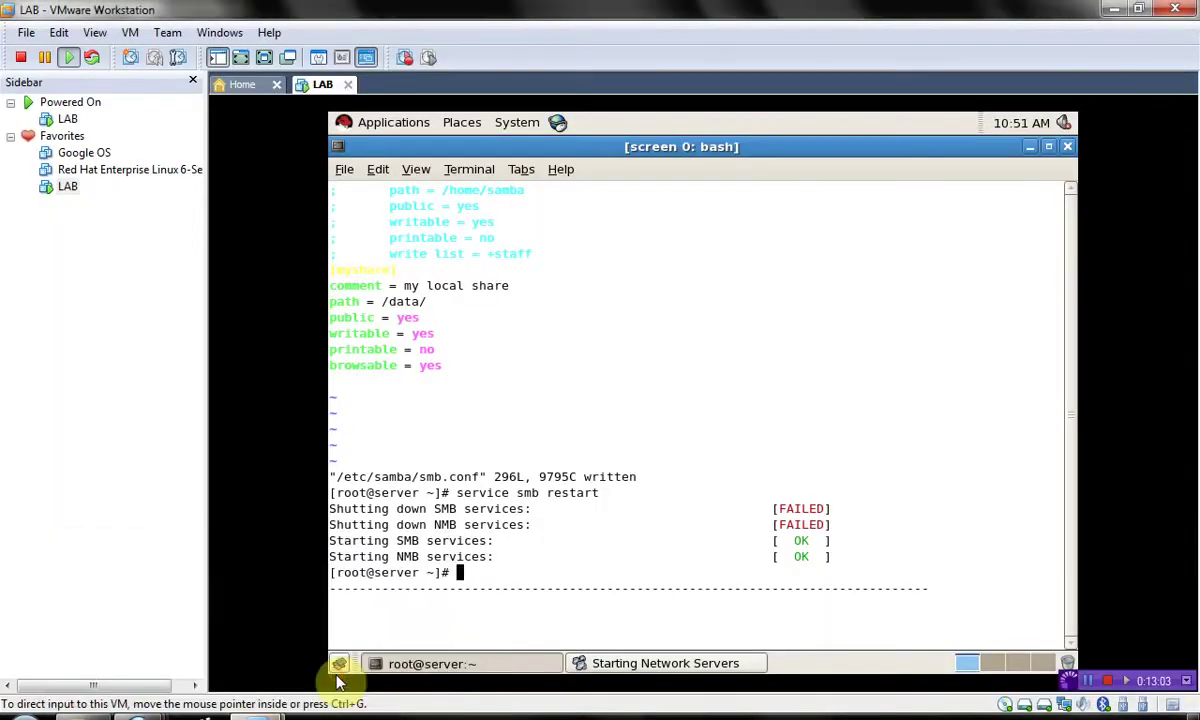
pyautogui.click(580, 645)
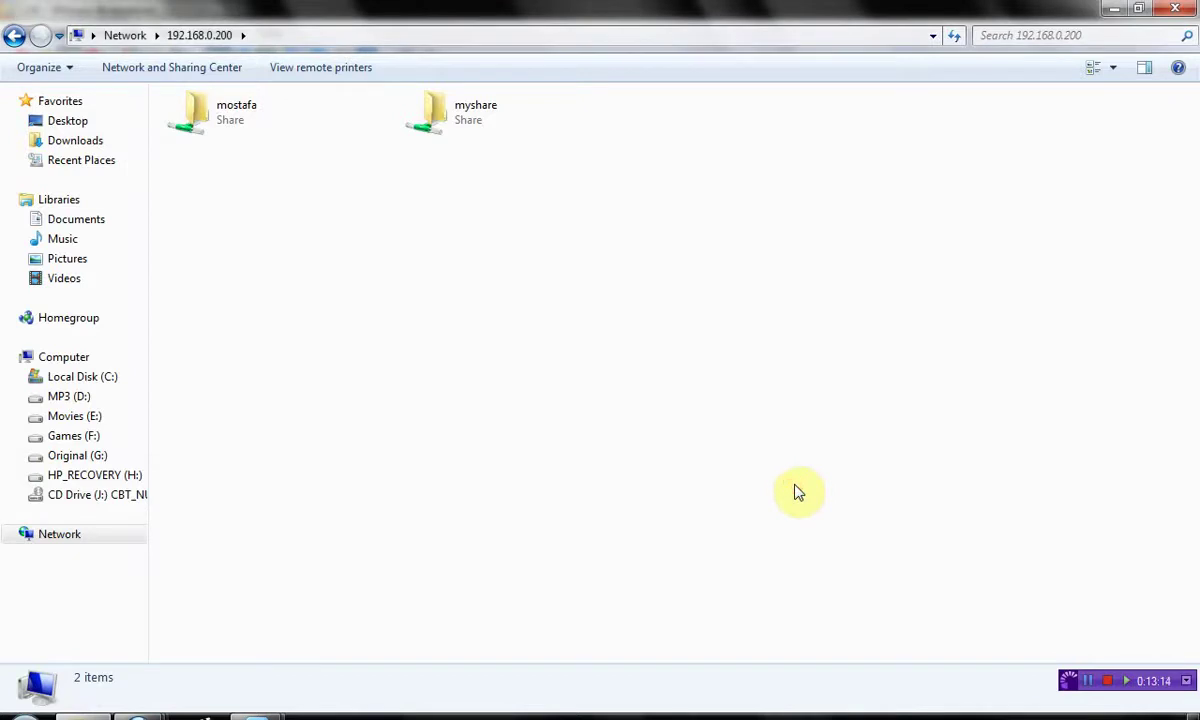
# - Open the mostafa share on 192.168.0.200, then return to the LAB VM when Explorer hangs
pyautogui.press('Down')
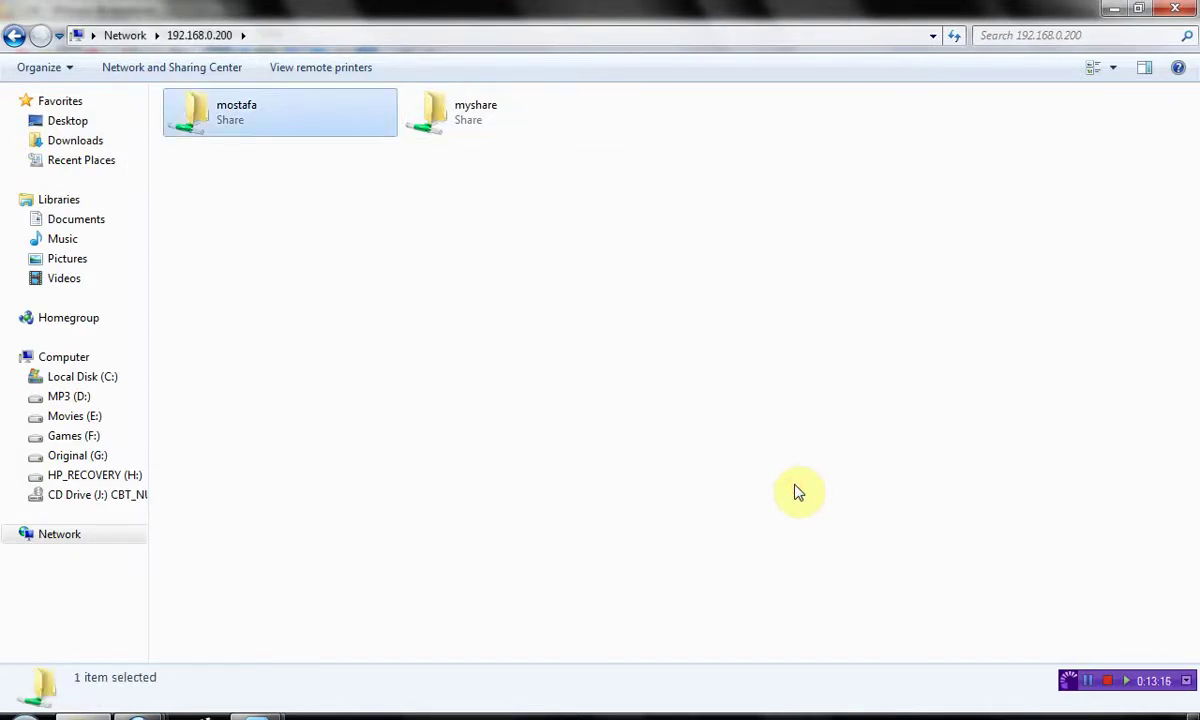
pyautogui.press('Return')
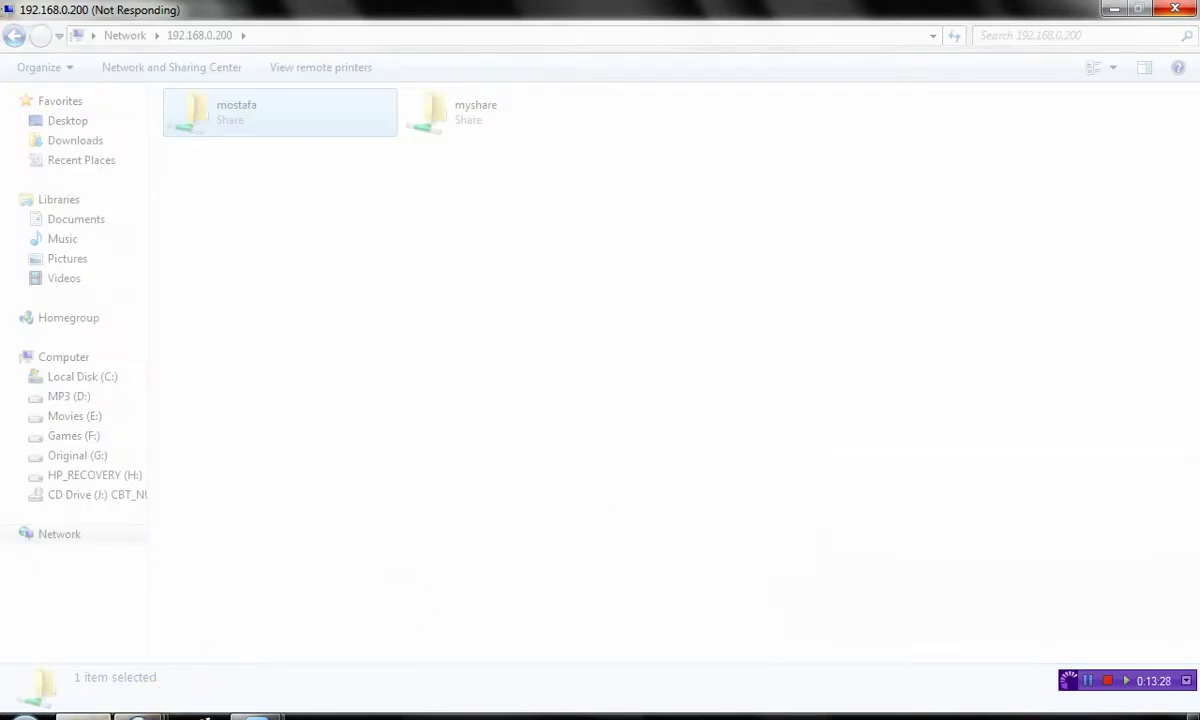
pyautogui.moveTo(140, 714)
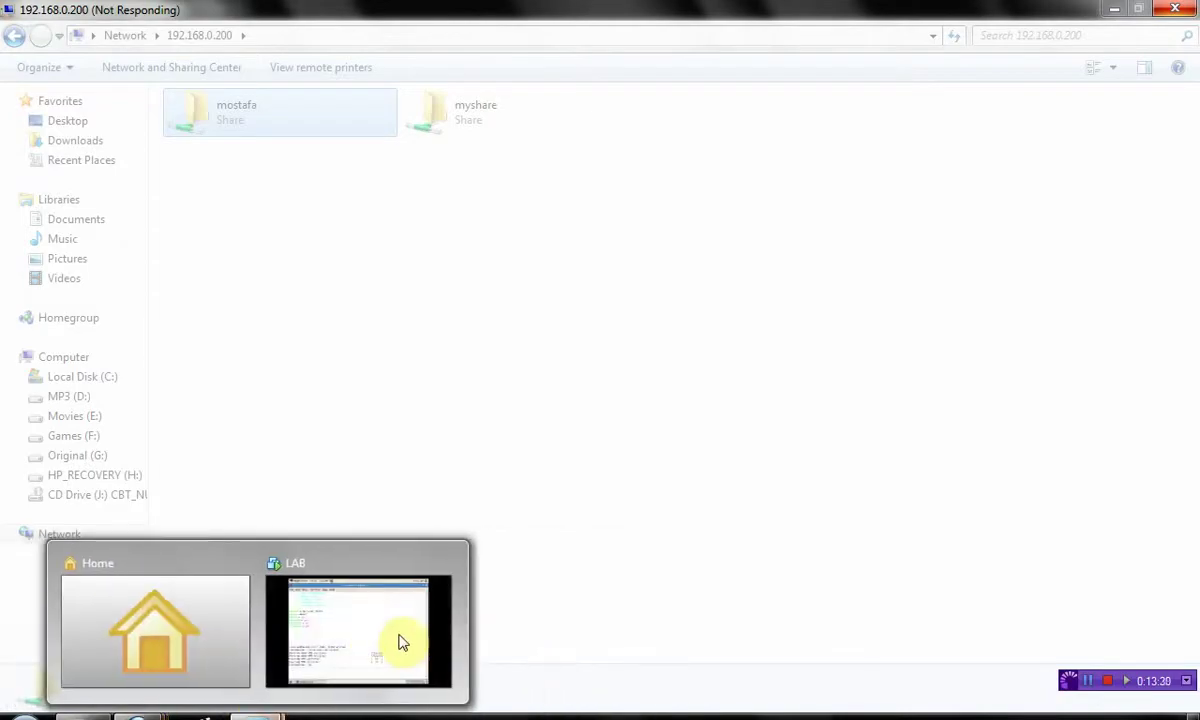
pyautogui.click(398, 636)
pyautogui.click(560, 520)
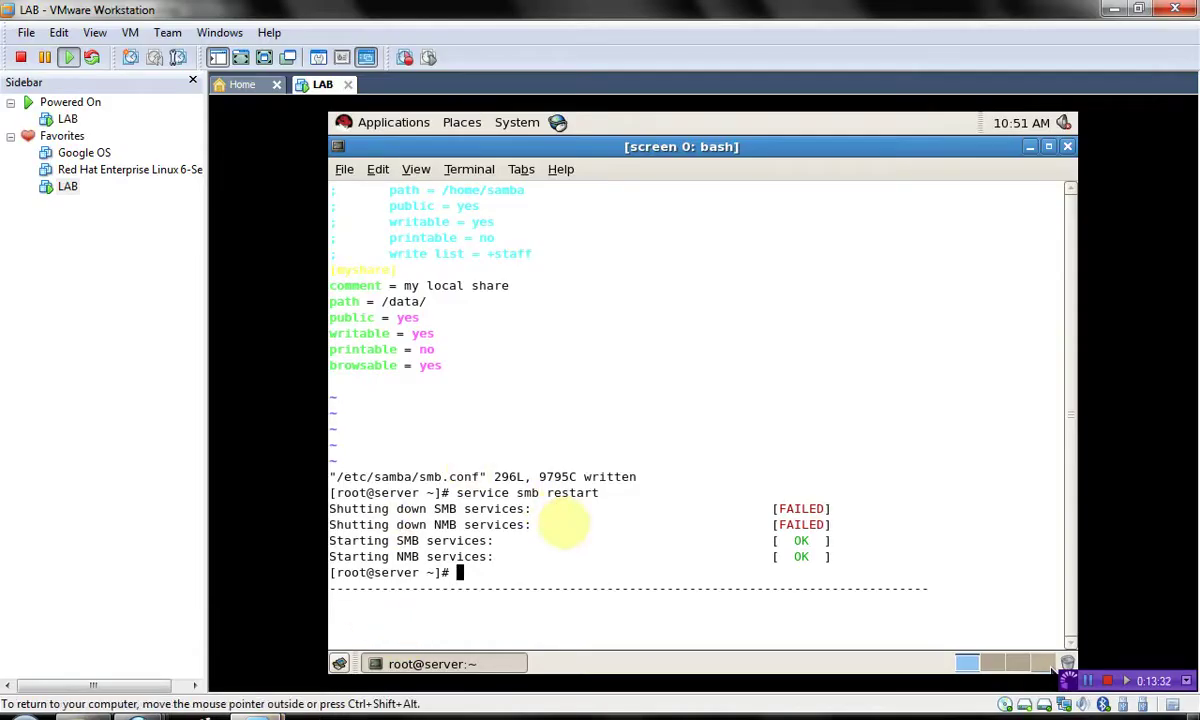
# - Reopen /etc/samba/smb.conf in vim from the guest text console's command history
pyautogui.hotkey('ctrl', 'alt', 'F1')
pyautogui.press('Up')
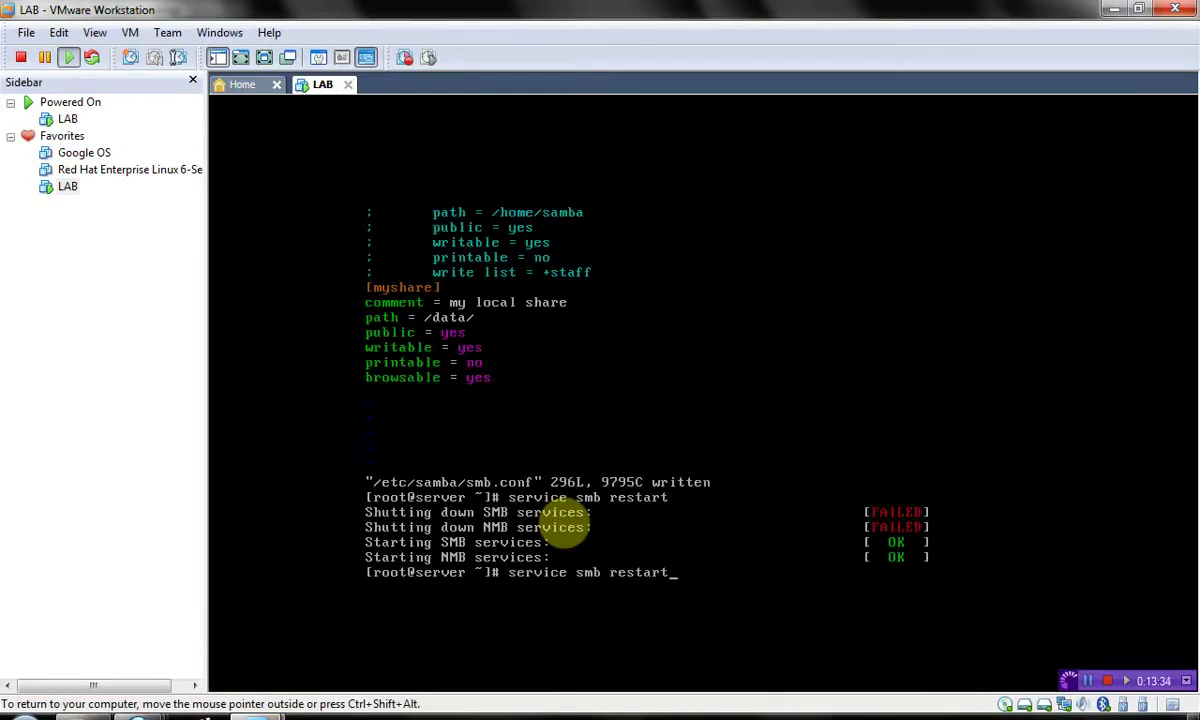
pyautogui.press('Up')
pyautogui.press('Return')
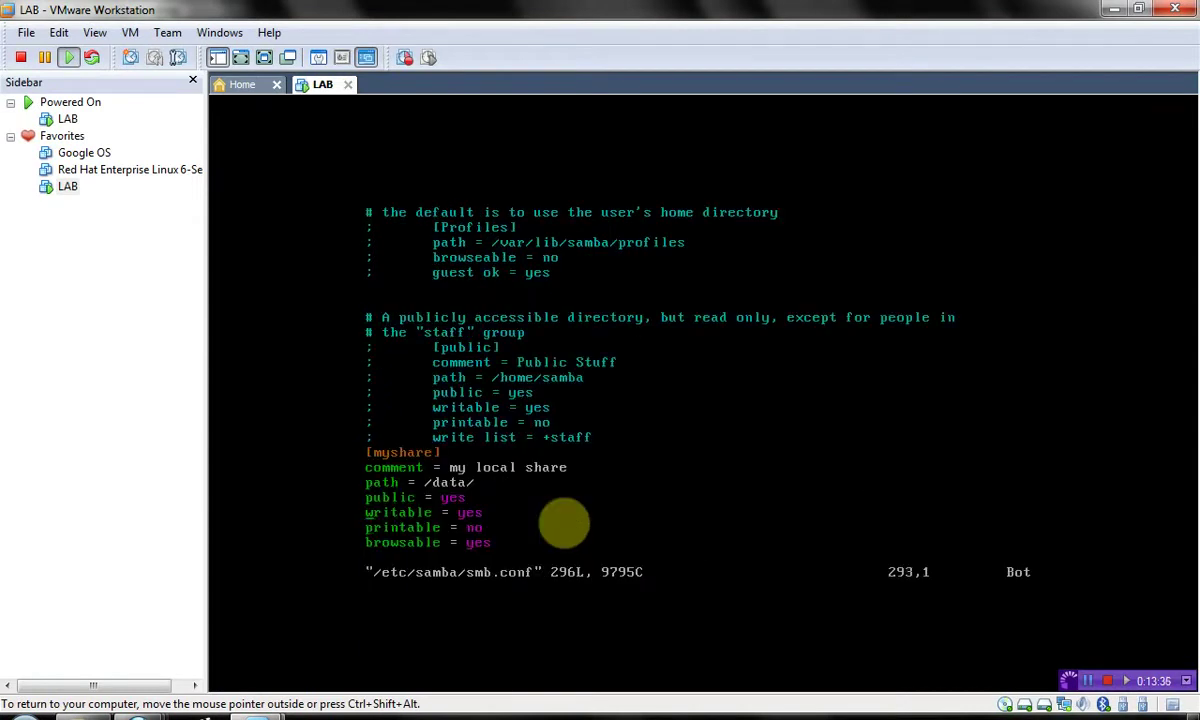
# - Review the [homes] share settings, quit vim unchanged with :q, and return to Explorer
pyautogui.press('Up')
pyautogui.press('Up')
pyautogui.press('Up')
pyautogui.press('Up')
pyautogui.press('Up')
pyautogui.press('Up')
pyautogui.press('Up')
pyautogui.press('Up')
pyautogui.press('Up')
pyautogui.press('Up')
pyautogui.press('Up')
pyautogui.press('Up')
pyautogui.press('Up')
pyautogui.press('Up')
pyautogui.press('Up')
pyautogui.press('Up')
pyautogui.press('Up')
pyautogui.press('Up')
pyautogui.press('Up')
pyautogui.press('Up')
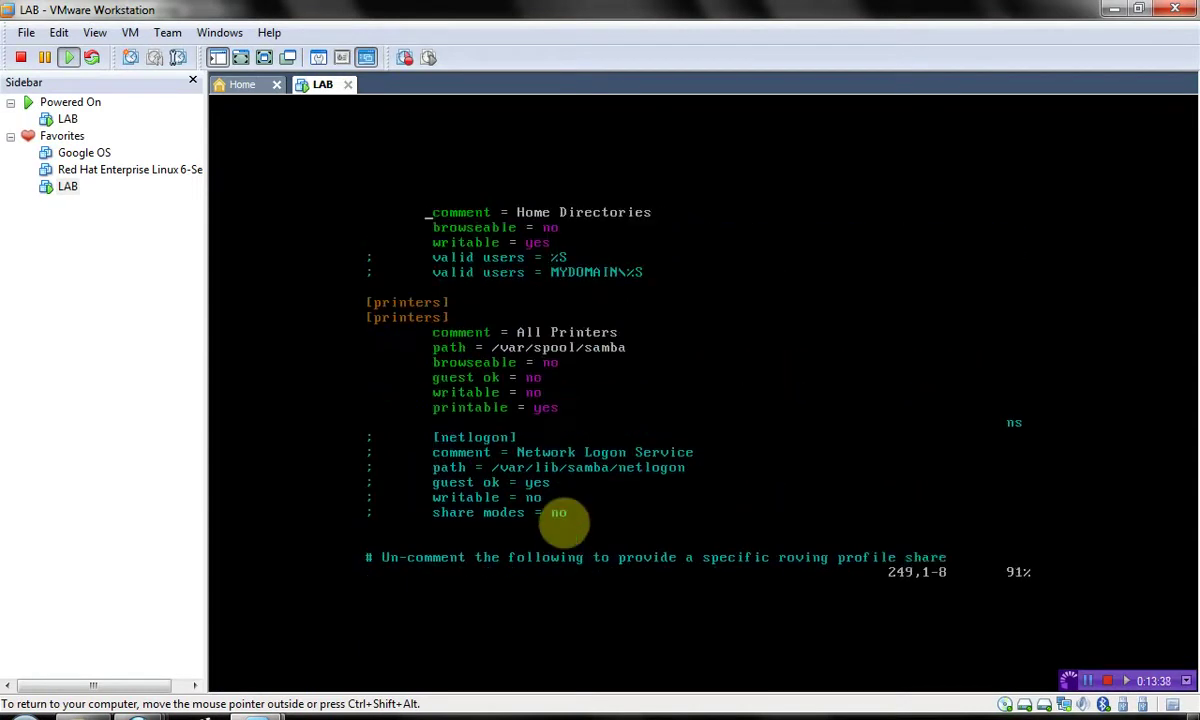
pyautogui.press('Up')
pyautogui.press('Up')
pyautogui.press('Up')
pyautogui.press('Down')
pyautogui.press('Down')
pyautogui.press('Down')
pyautogui.press('Up')
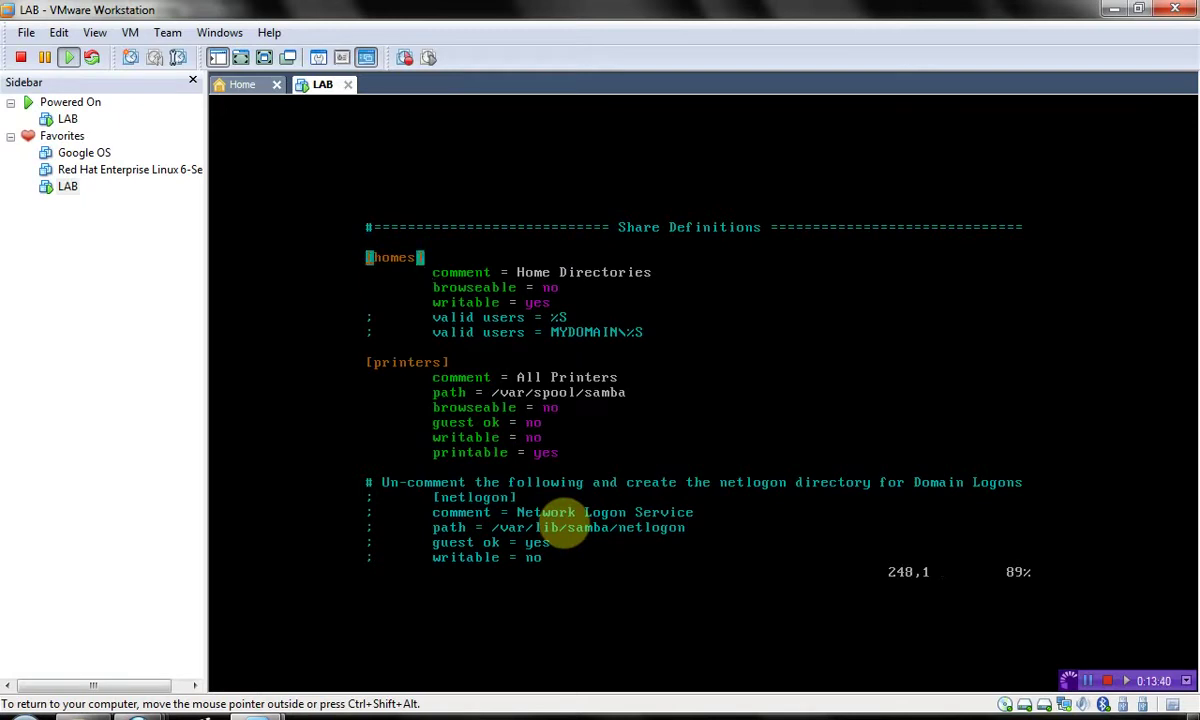
pyautogui.press('Down')
pyautogui.press('Down')
pyautogui.write(':q')
pyautogui.press('Return')
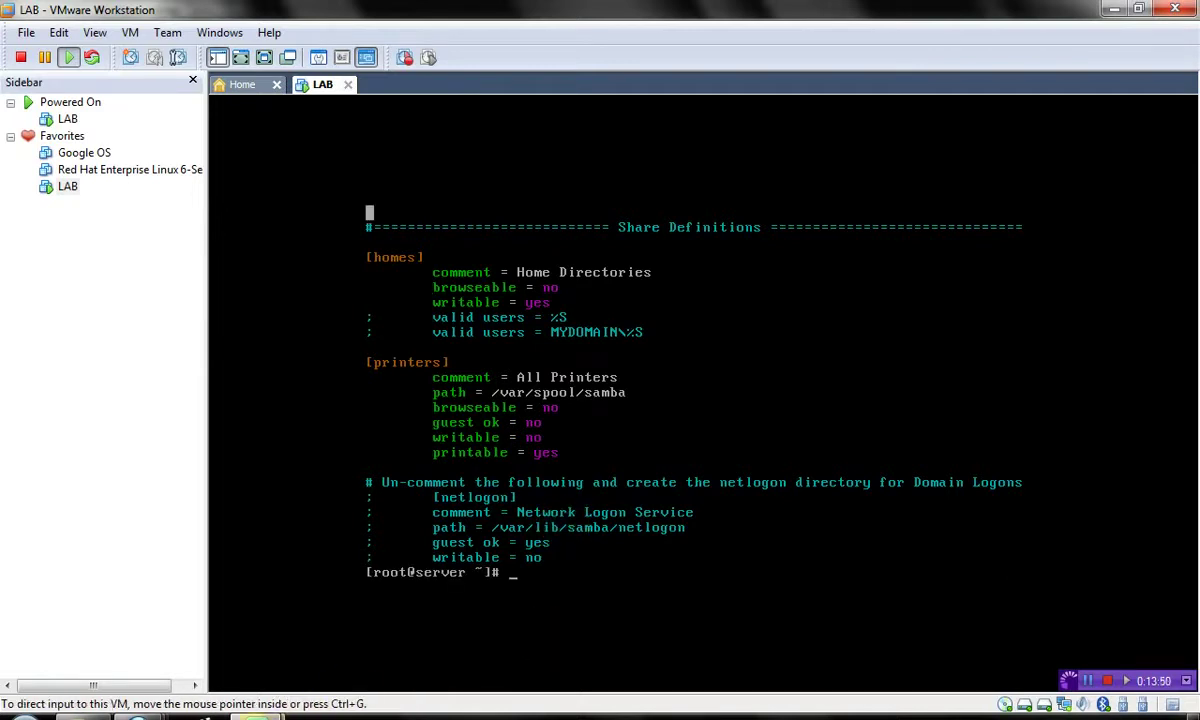
pyautogui.hotkey('alt', 'Tab')
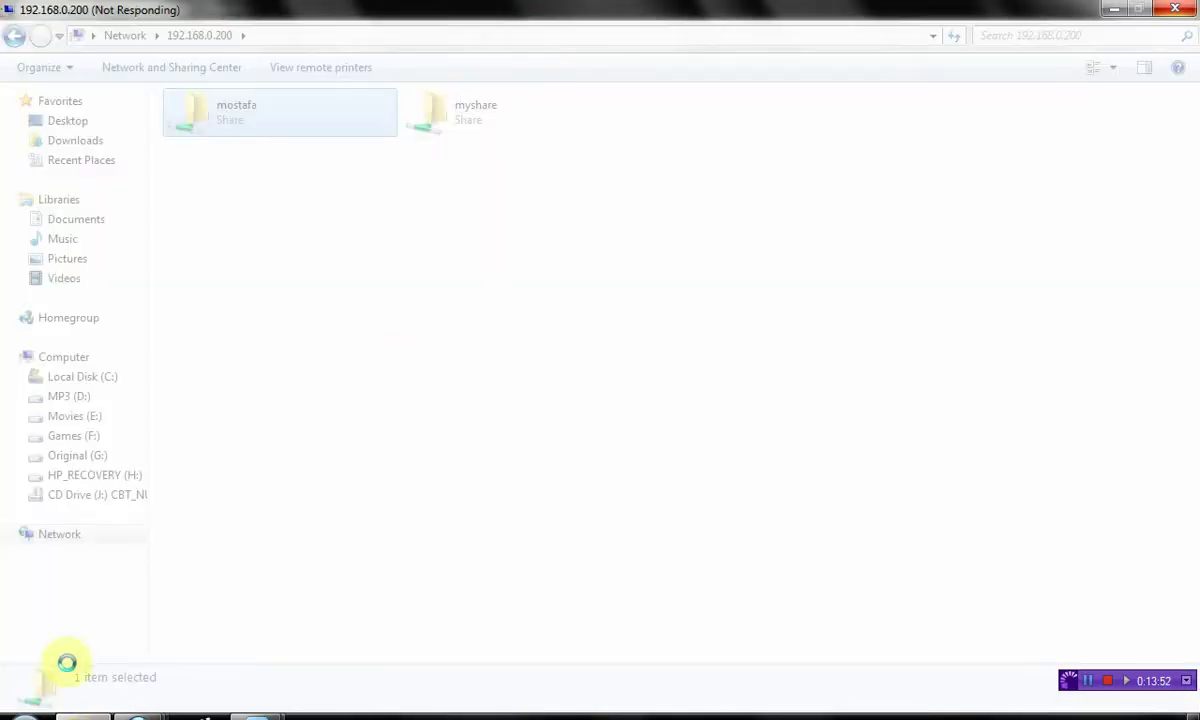
# - From Start > Computer, navigate Explorer to the server \\192.168.0.200
pyautogui.click(22, 712)
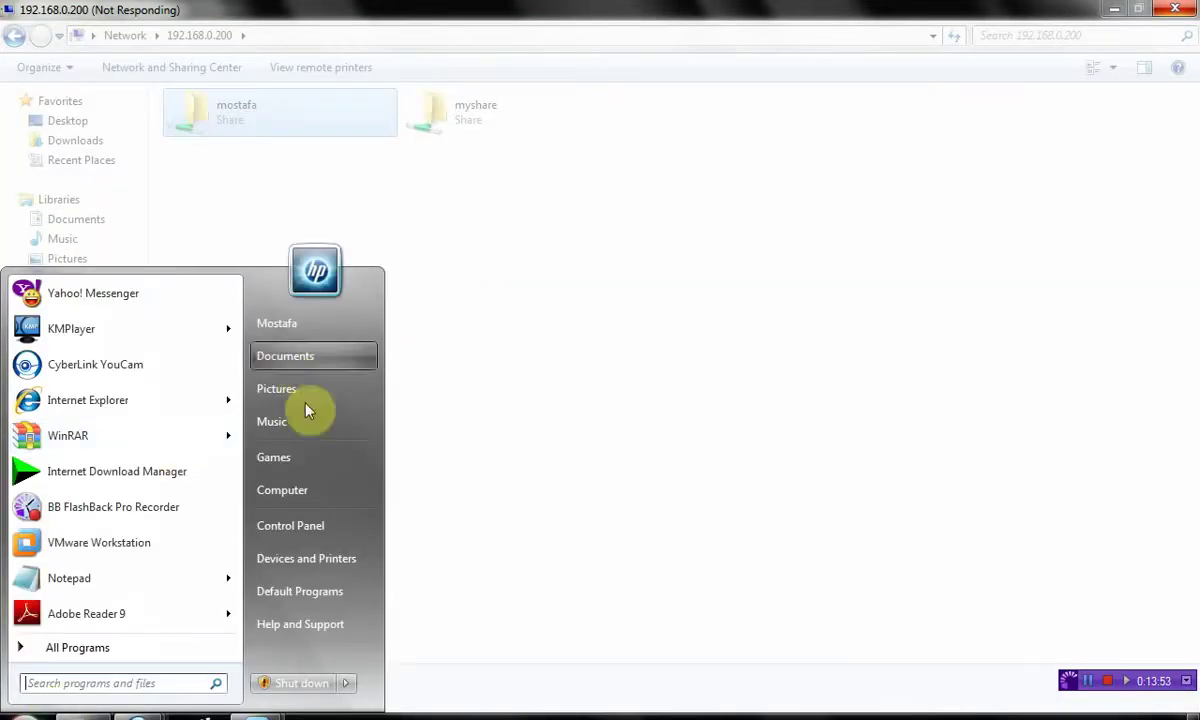
pyautogui.click(282, 490)
pyautogui.click(357, 40)
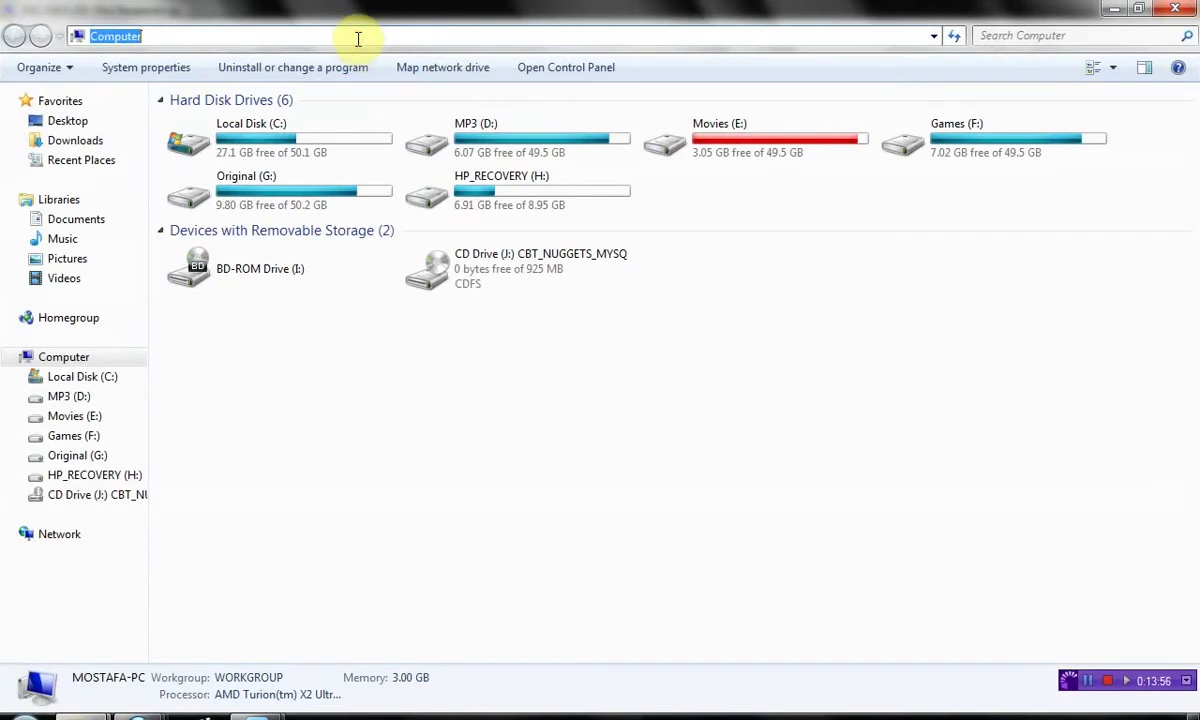
pyautogui.write('\\\\')
pyautogui.press('Down')
pyautogui.press('Return')
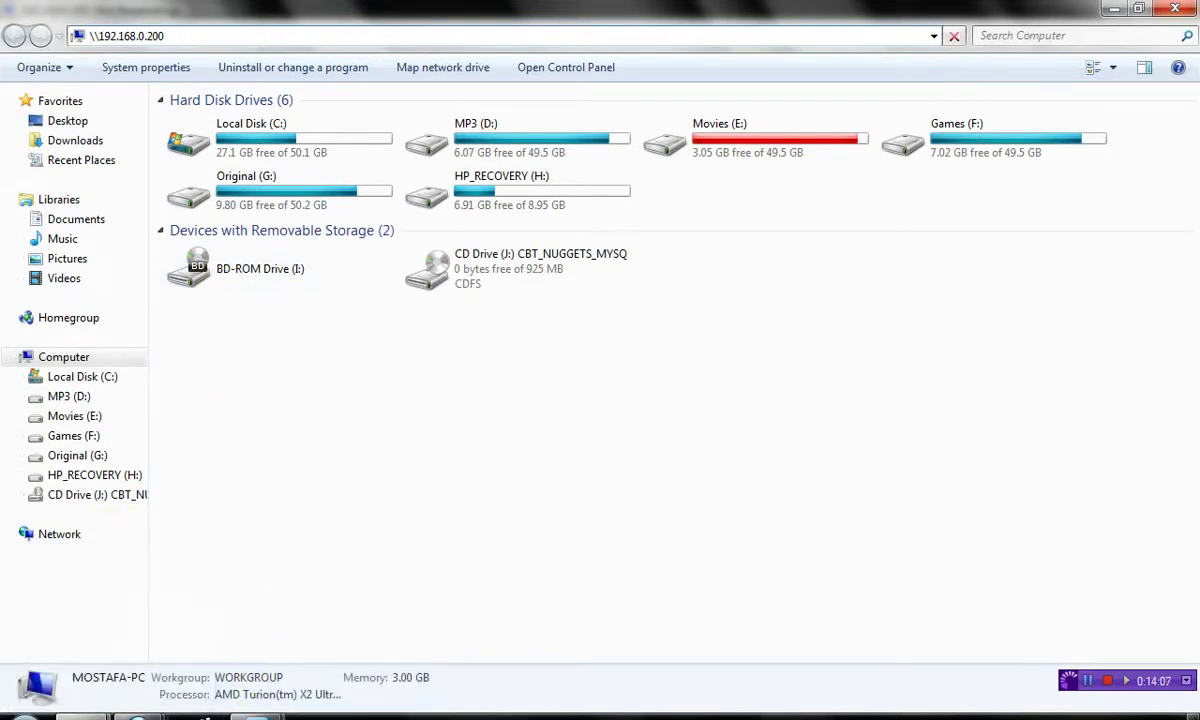
# - Switch between the LAB virtual machine and the Explorer window, ending on LAB
pyautogui.moveTo(257, 716)
pyautogui.click(370, 594)
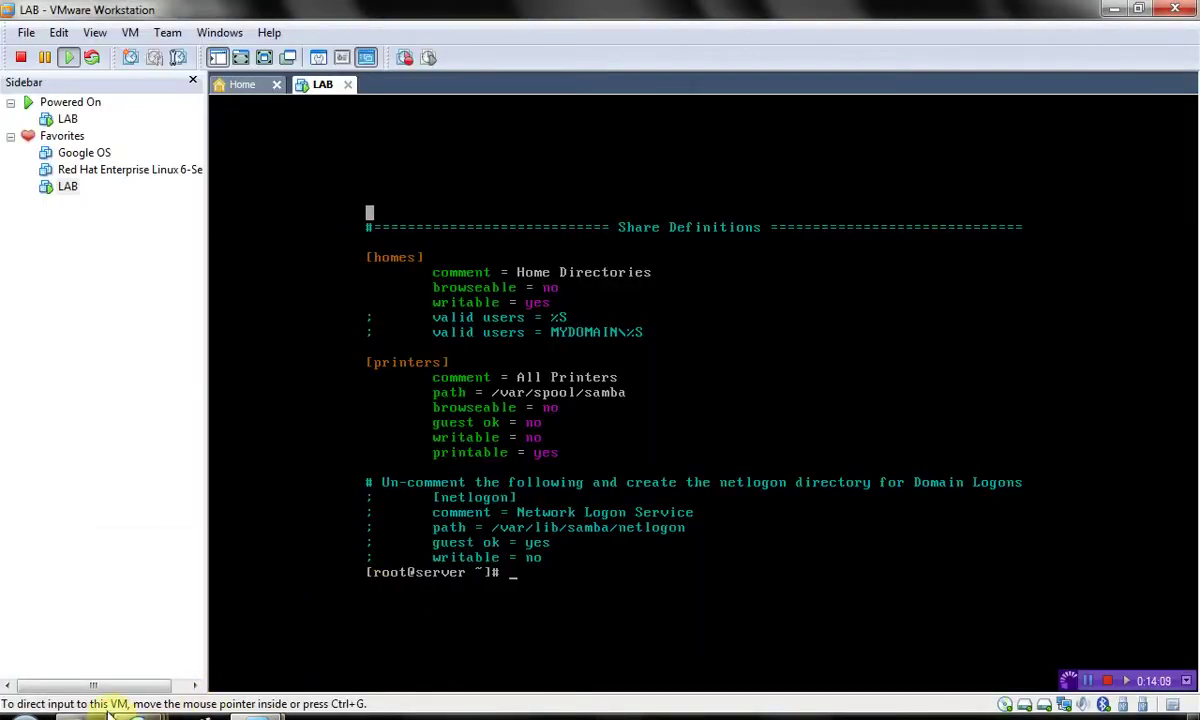
pyautogui.moveTo(200, 716)
pyautogui.click(280, 655)
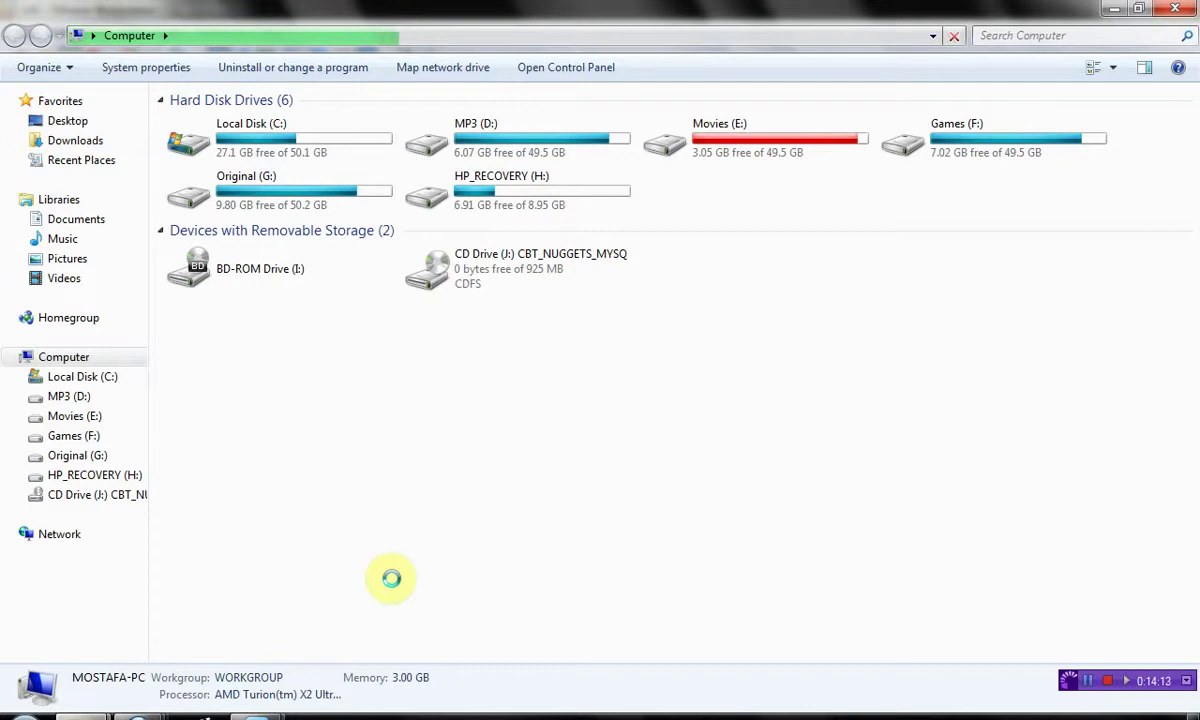
pyautogui.moveTo(255, 714)
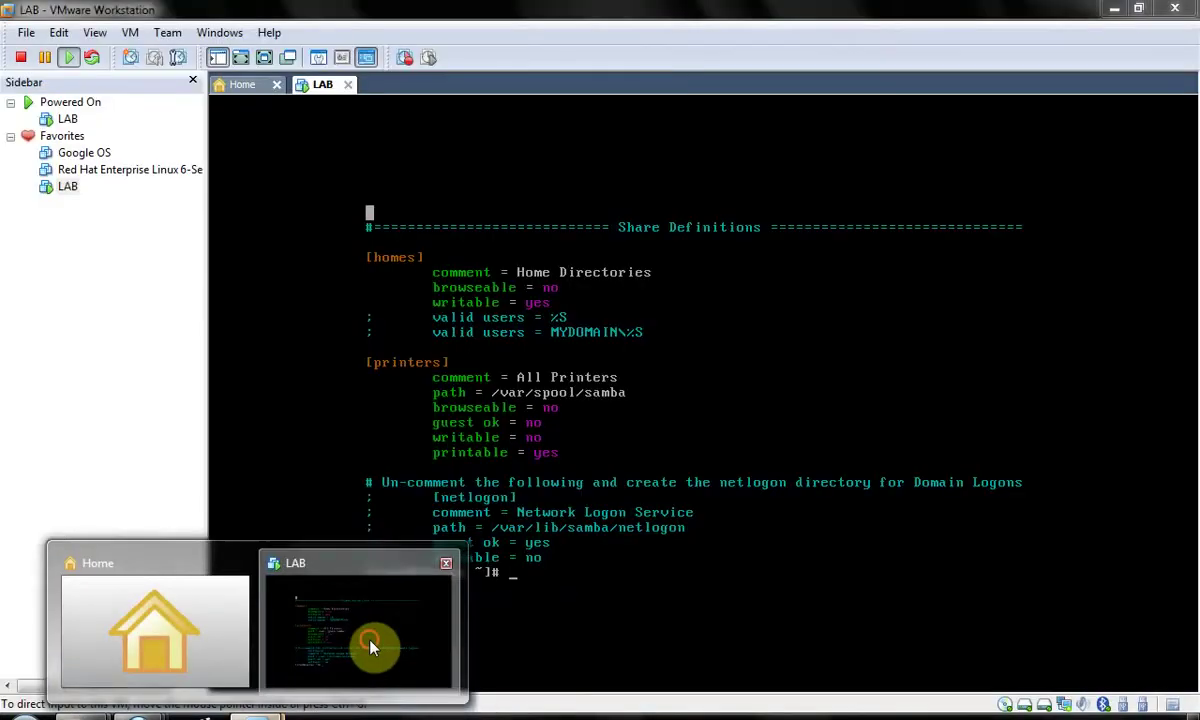
pyautogui.click(370, 645)
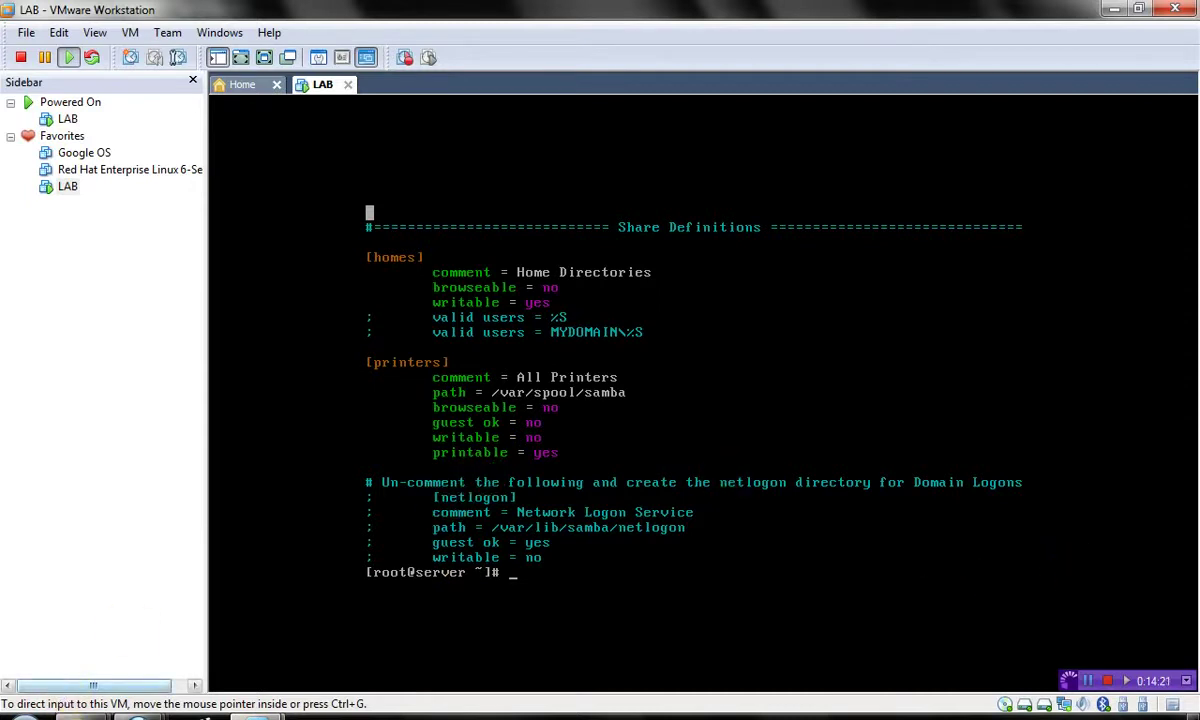
# - Open emptyfile.txt inside the server's myshare folder
pyautogui.moveTo(200, 712)
pyautogui.click(280, 664)
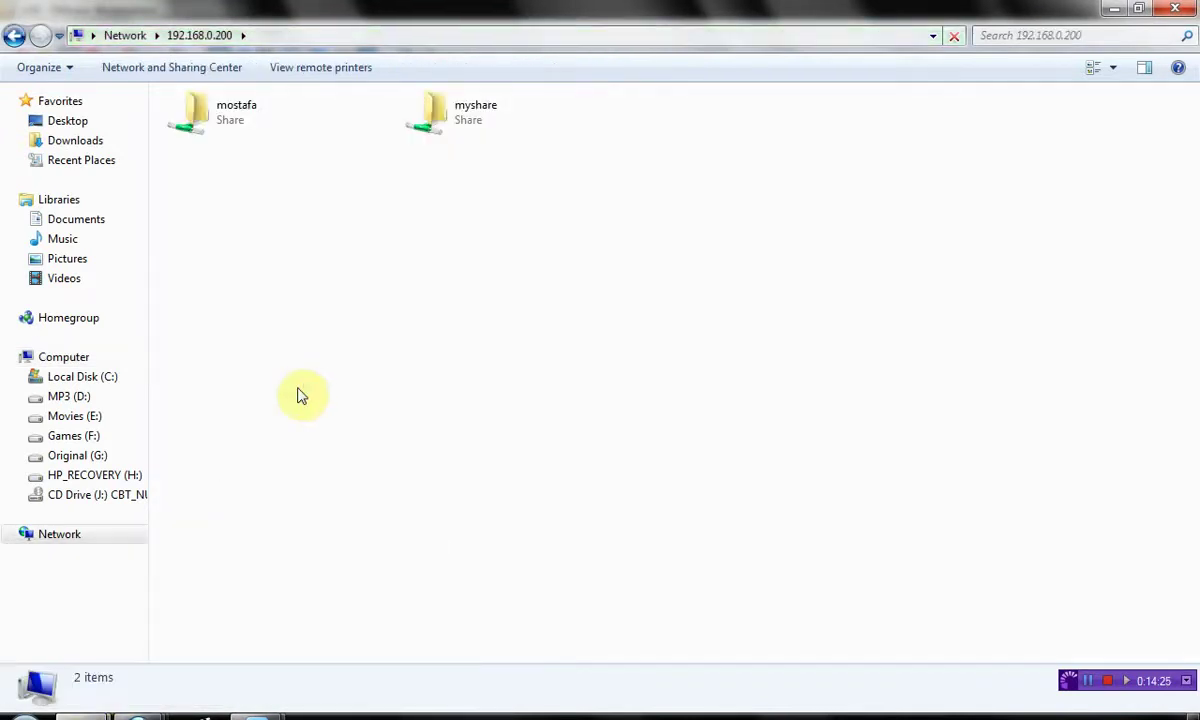
pyautogui.doubleClick(464, 127)
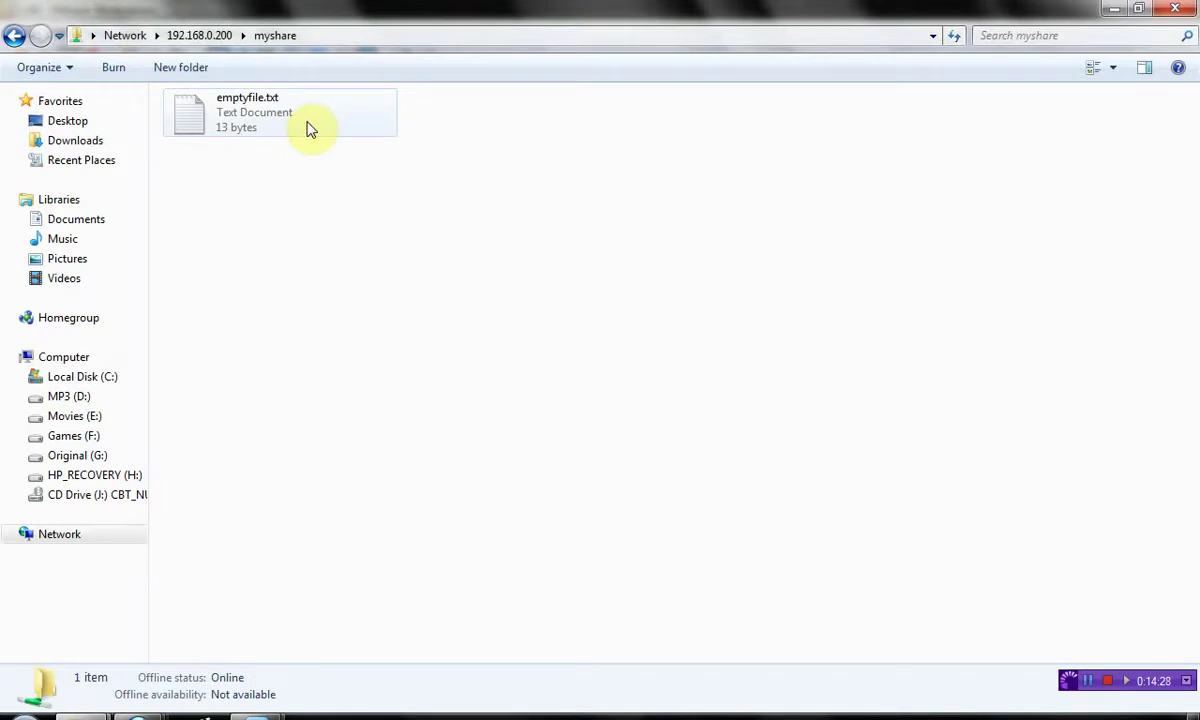
pyautogui.doubleClick(309, 127)
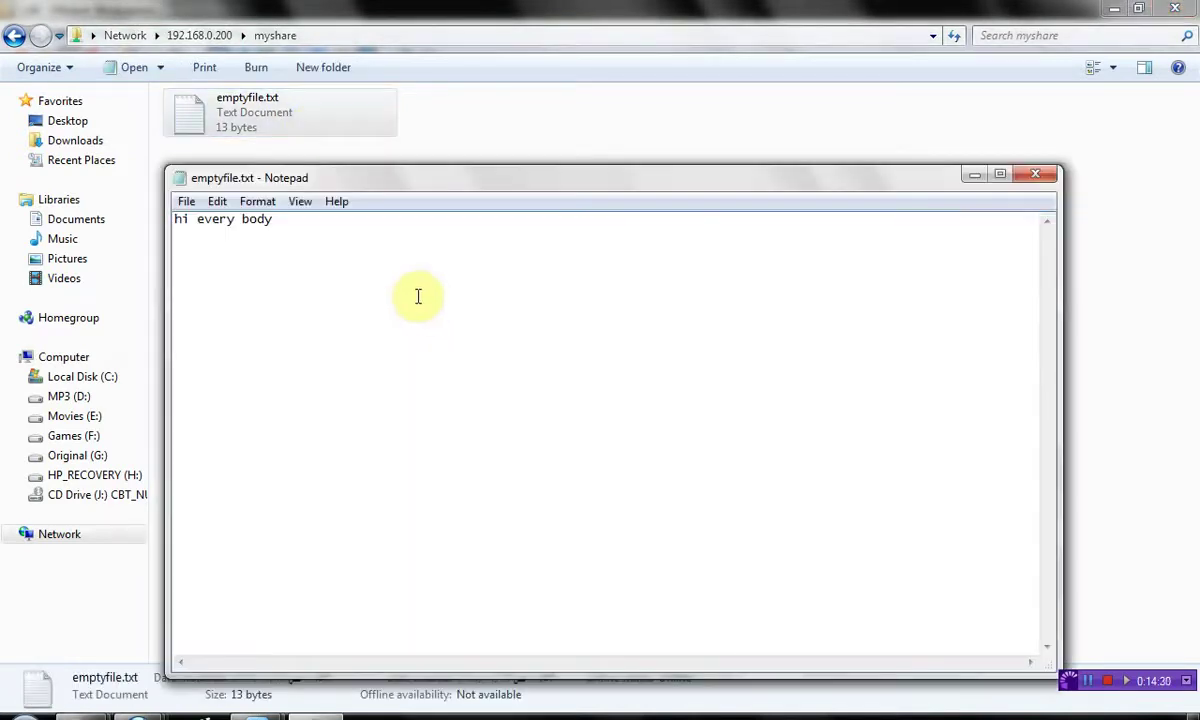
# - Add the line 'hiiiiiiiiiiiii ya man' to emptyfile.txt, save, and reopen it to verify
pyautogui.click(388, 238)
pyautogui.press('Return')
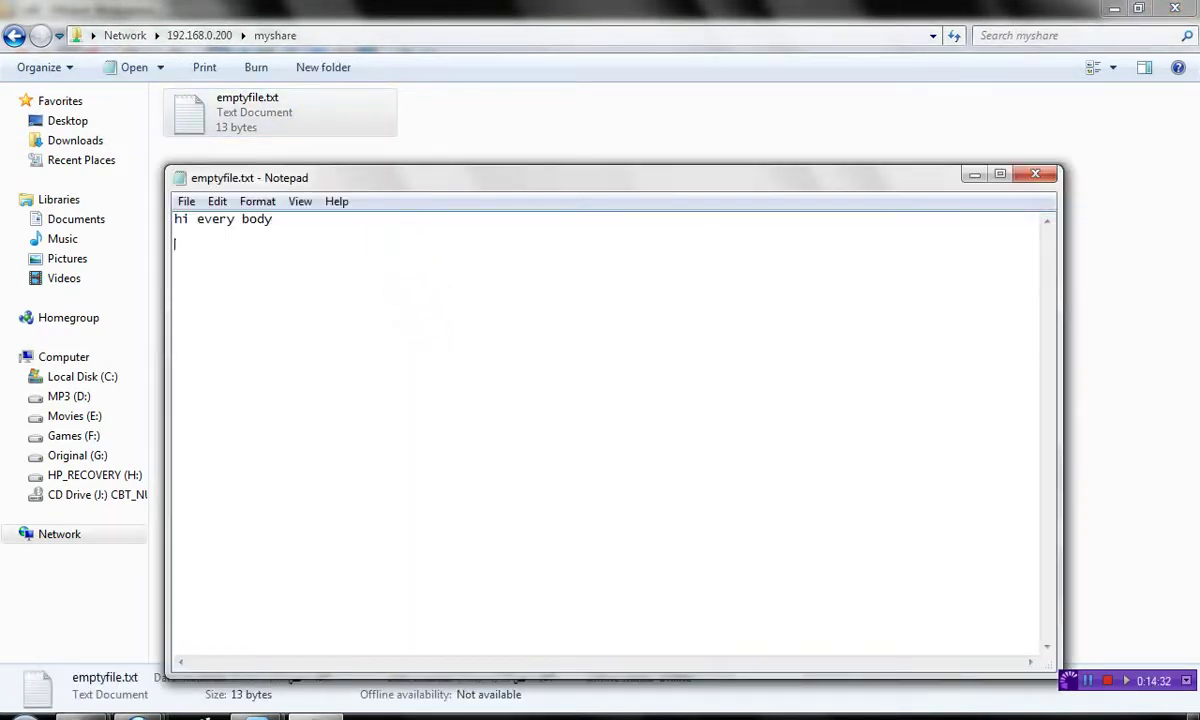
pyautogui.write('hiiiiiiiiiiiii ')
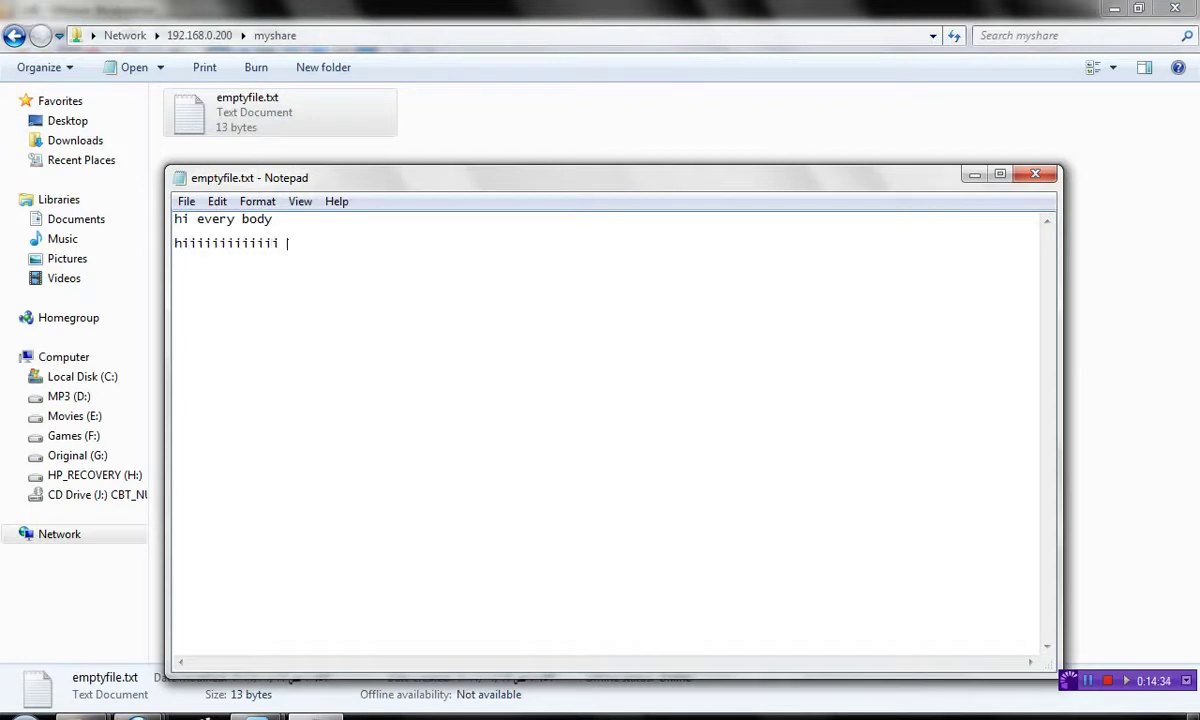
pyautogui.write('ya man')
pyautogui.hotkey('alt', 'F4')
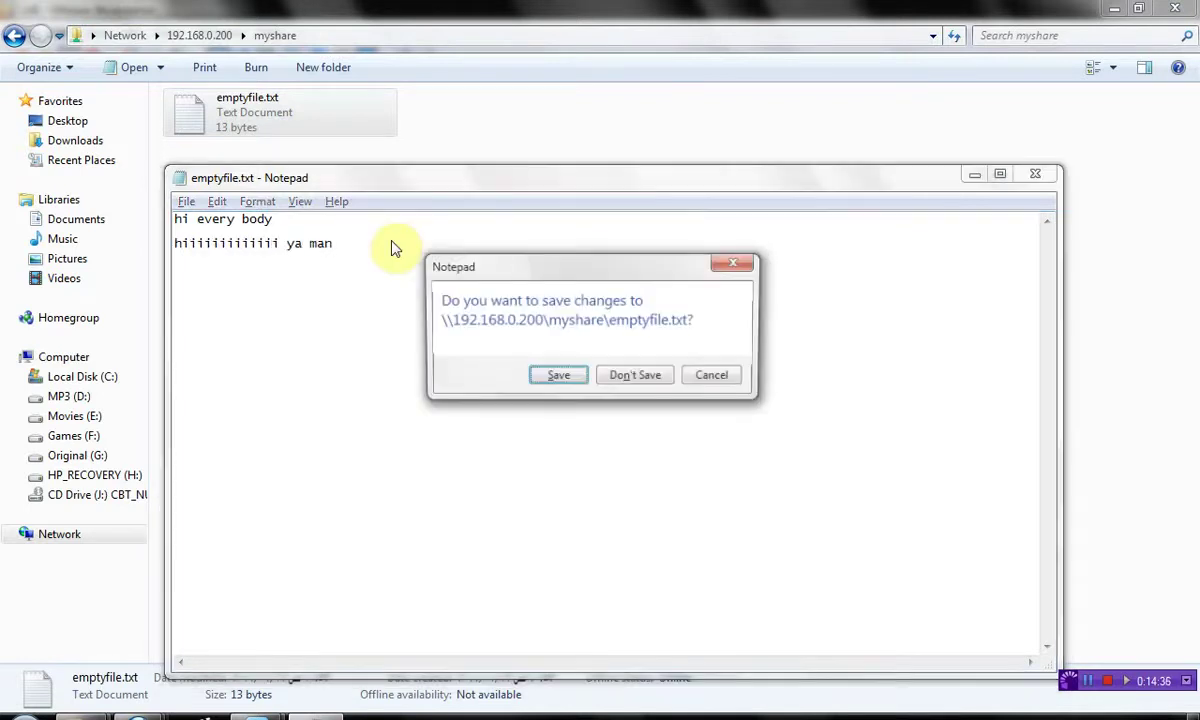
pyautogui.press('Return')
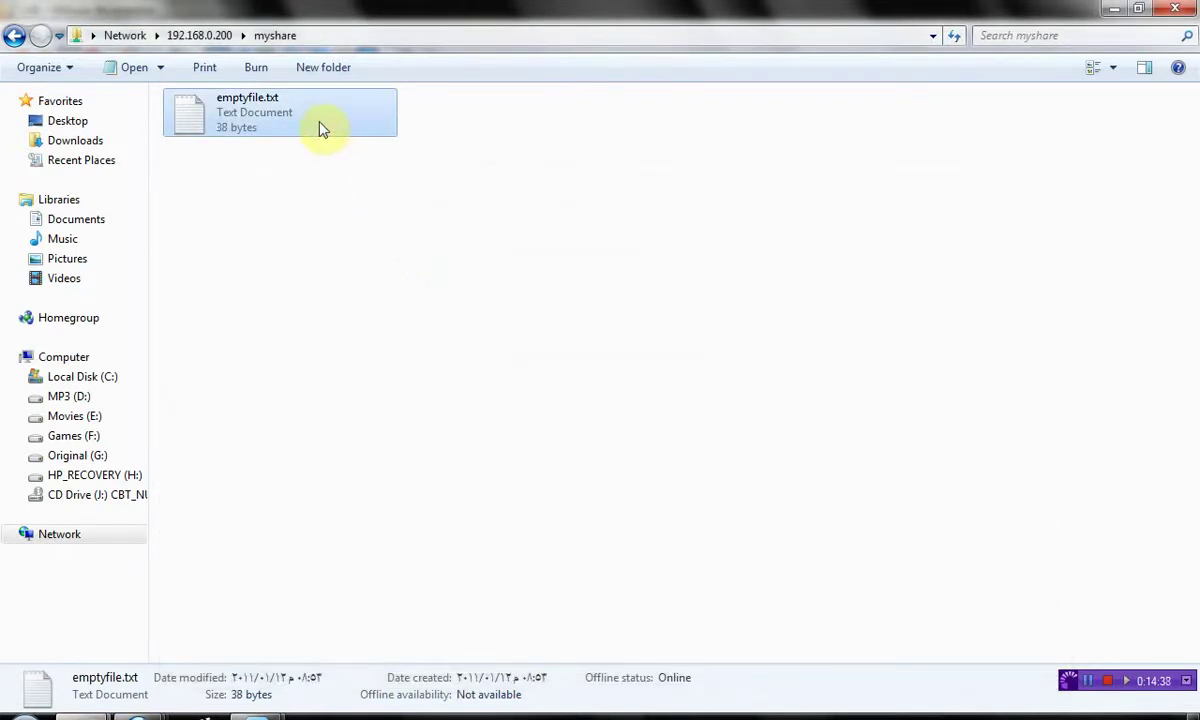
pyautogui.doubleClick(318, 121)
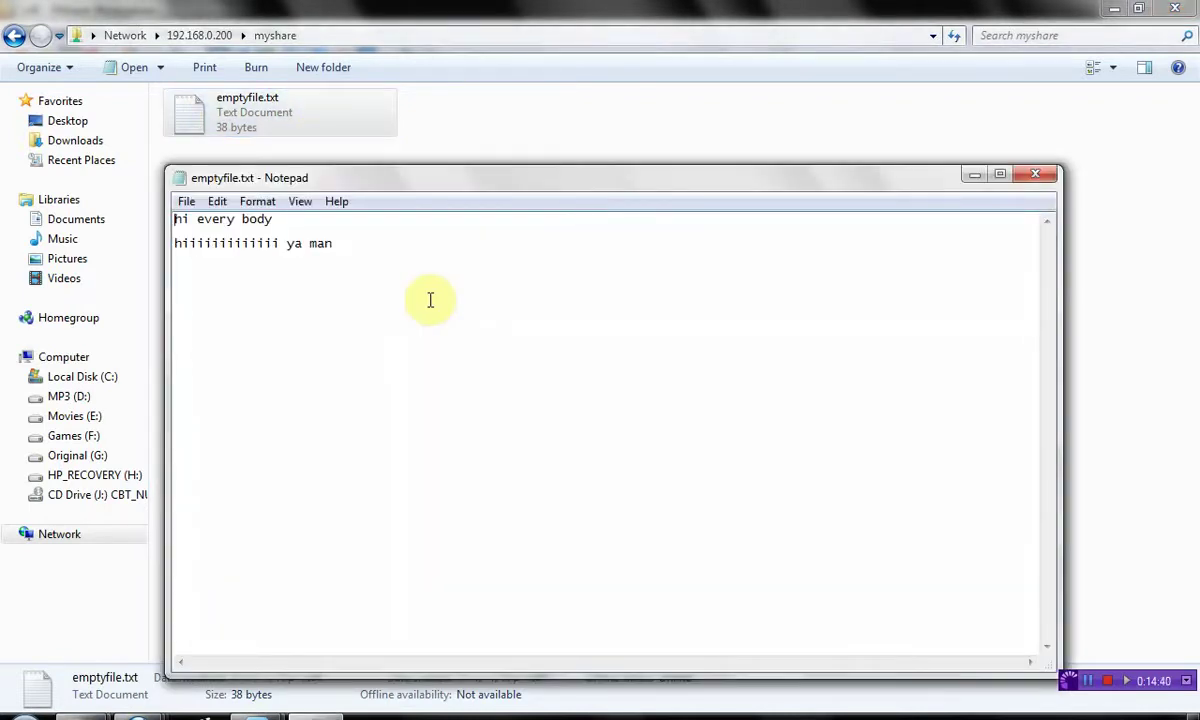
pyautogui.hotkey('alt', 'F4')
# - On the server, list /data/emptyfile.txt (38 bytes) and print it with cat
pyautogui.moveTo(257, 712)
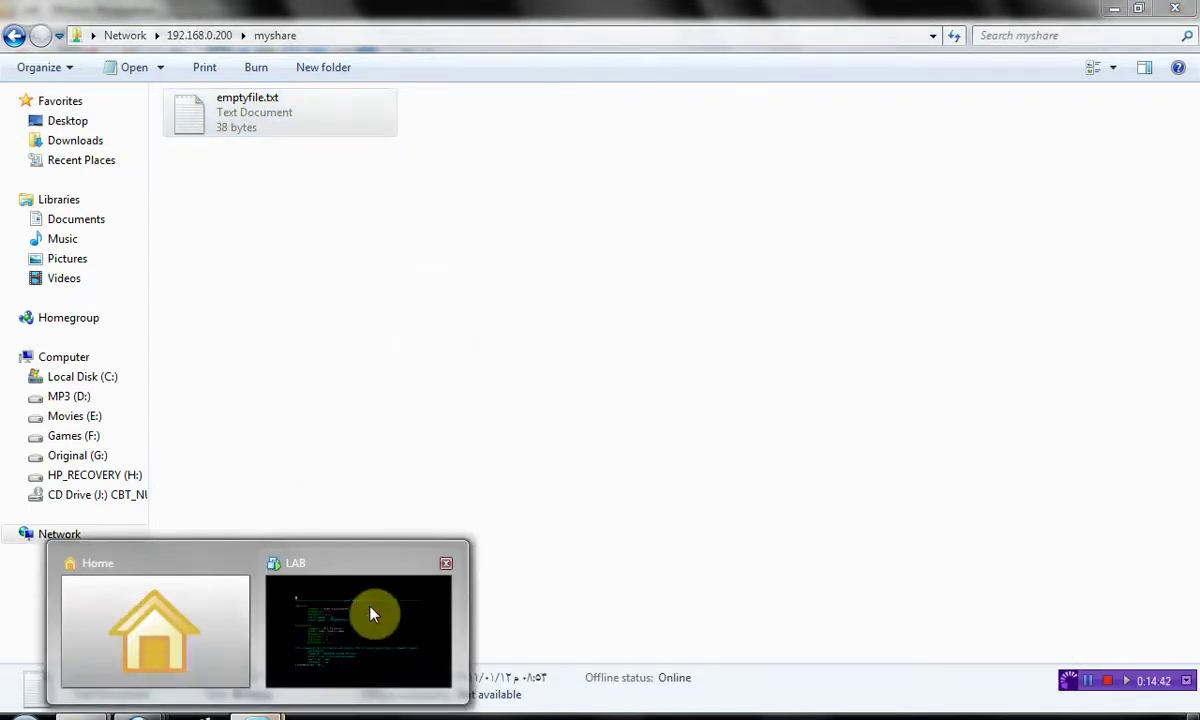
pyautogui.click(370, 613)
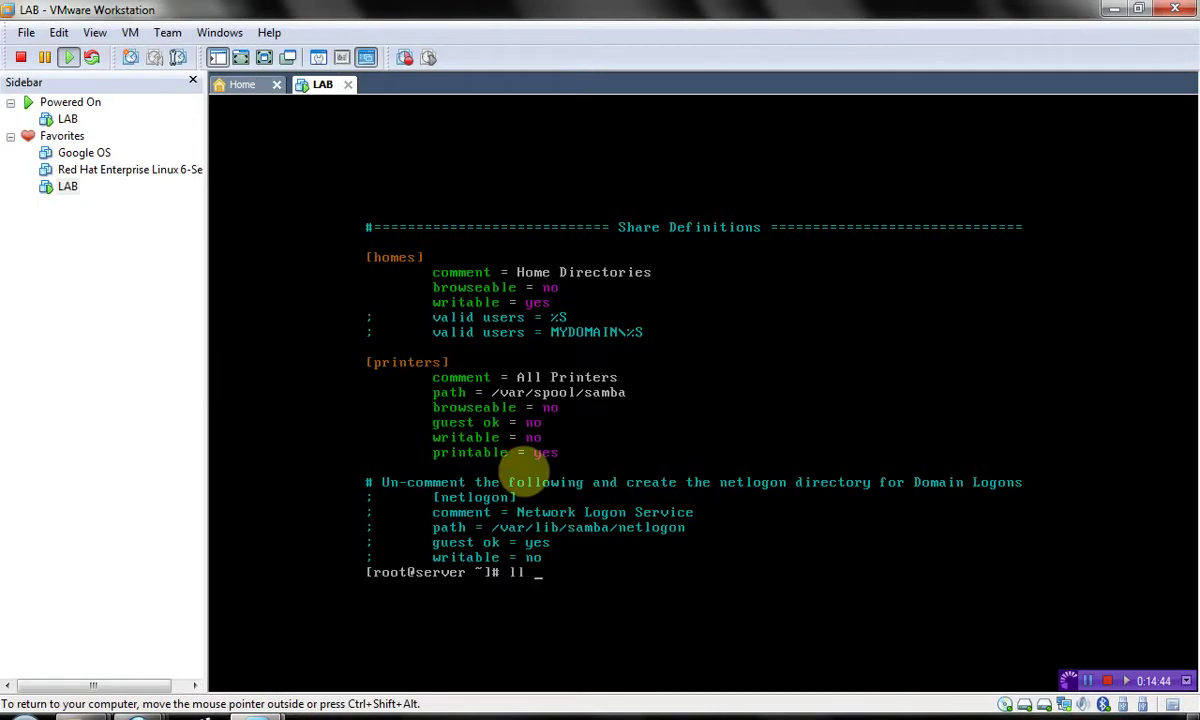
pyautogui.write('/data/emptyfile.txt')
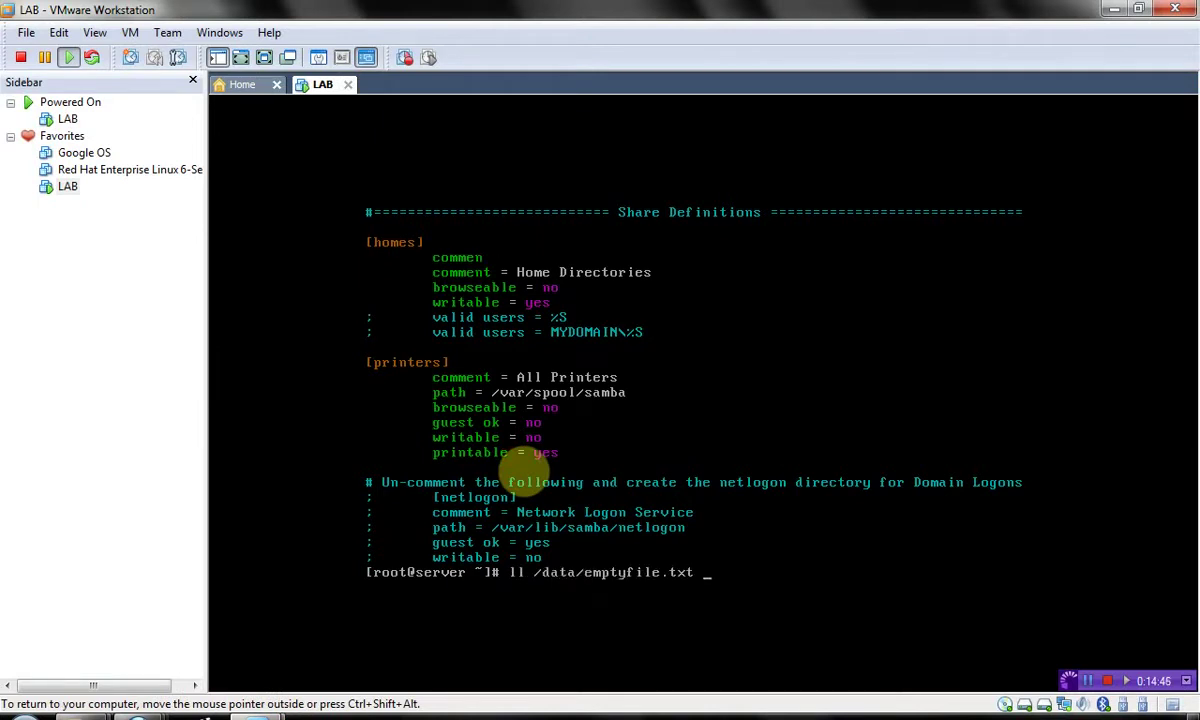
pyautogui.press('Return')
pyautogui.press('Up')
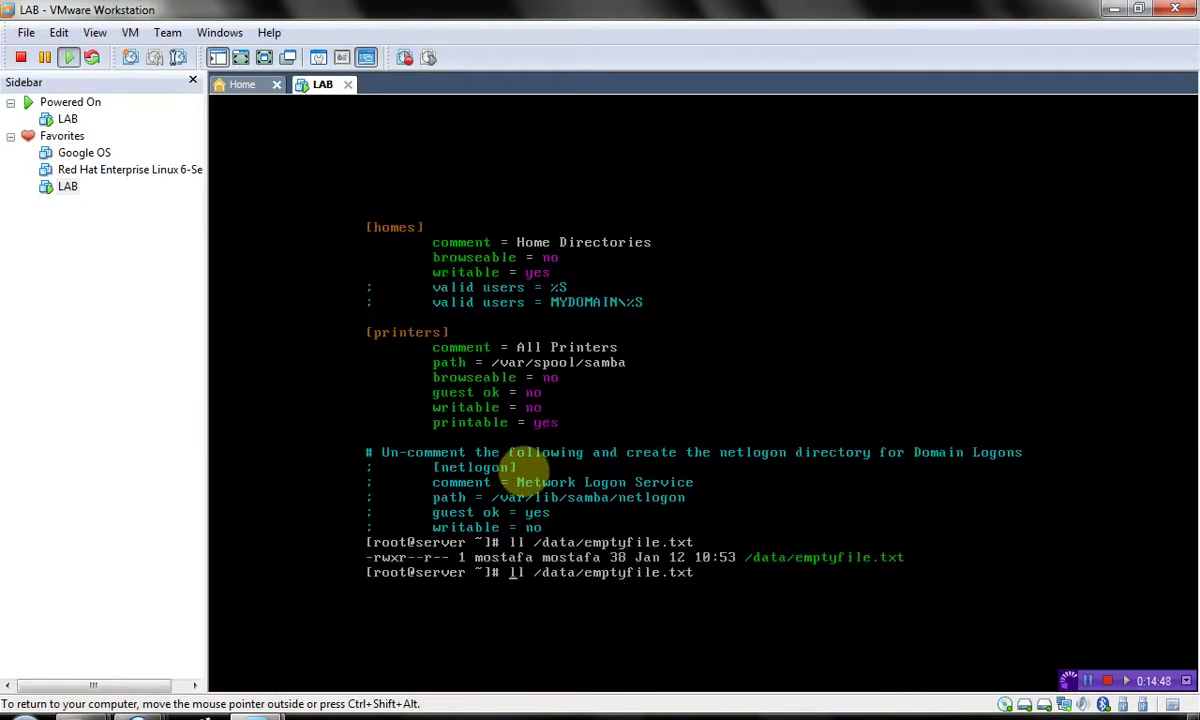
pyautogui.press('Delete')
pyautogui.press('Delete')
pyautogui.write('cat')
pyautogui.press('Return')
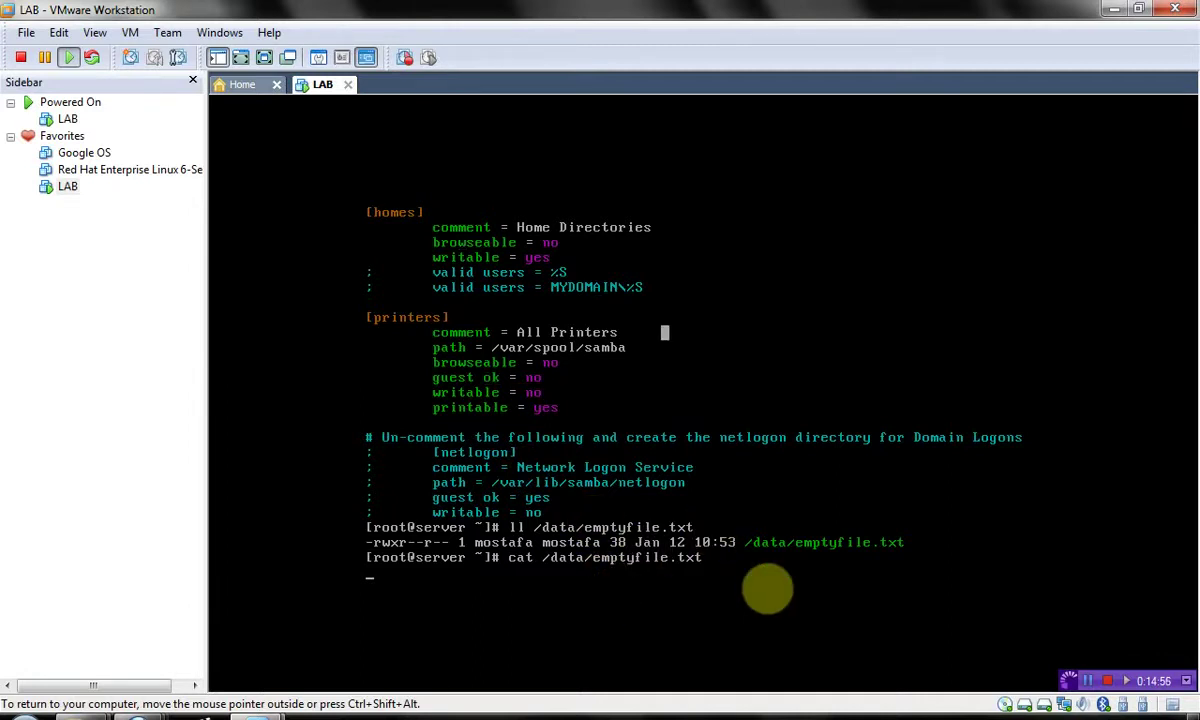
pyautogui.hotkey('ctrl', 'alt')
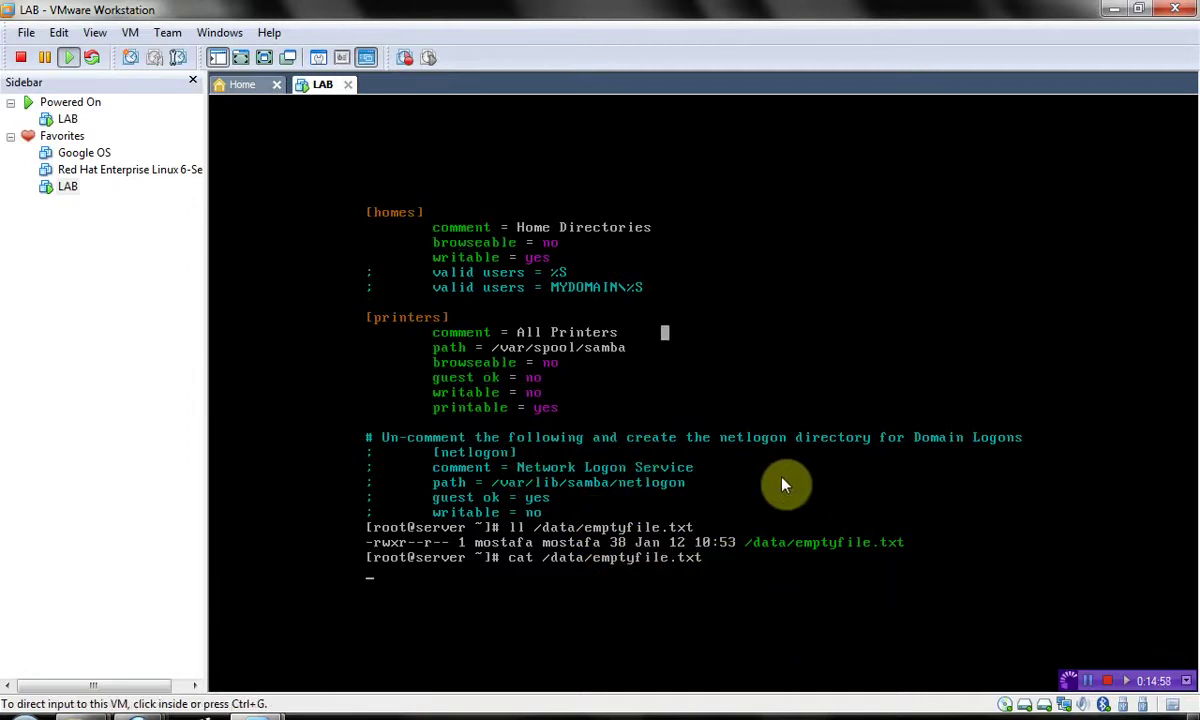
pyautogui.moveTo(82, 715)
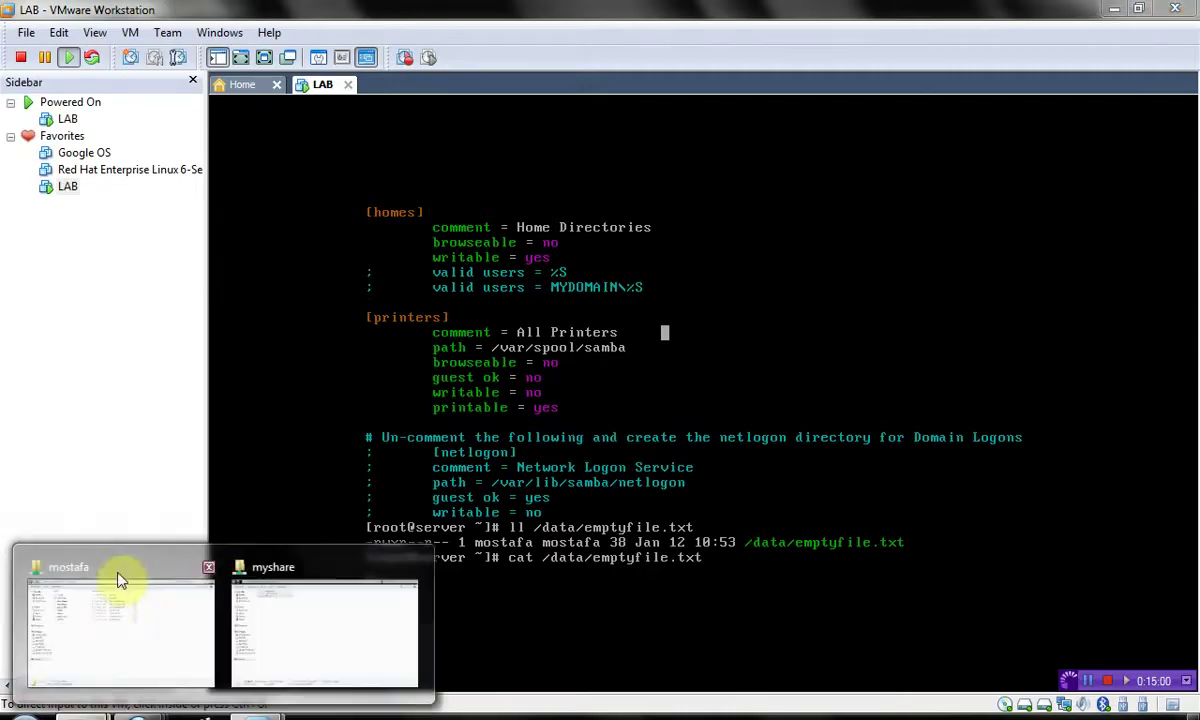
pyautogui.click(120, 577)
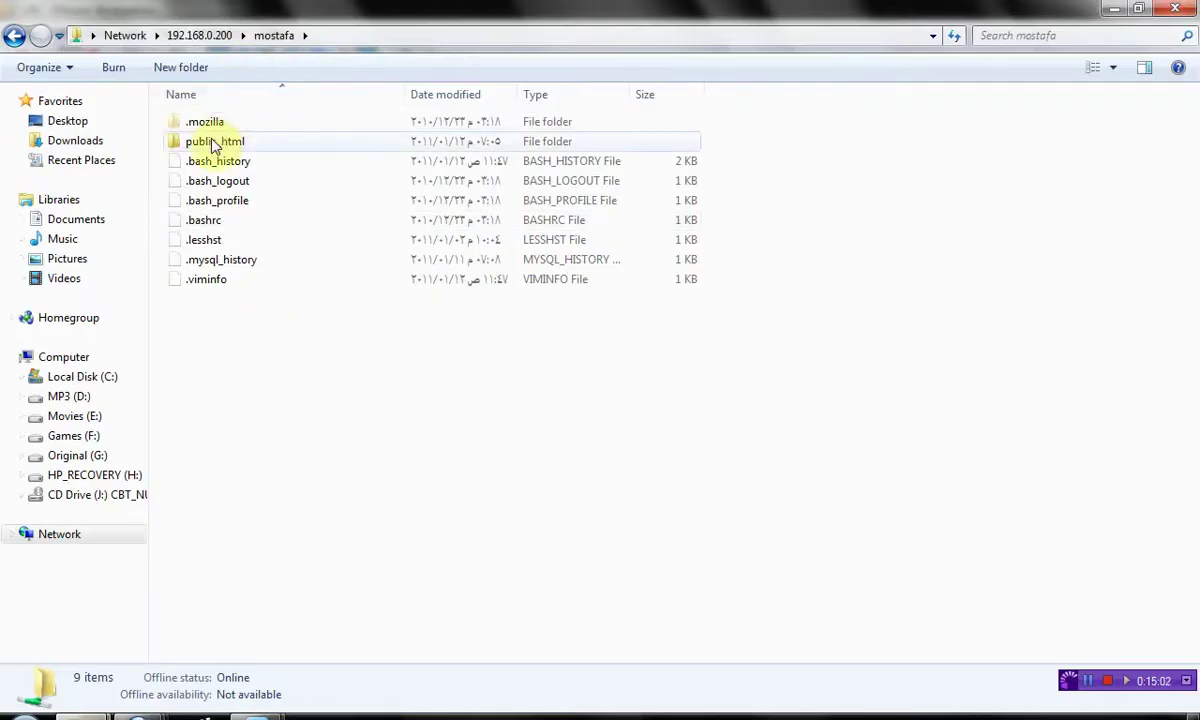
pyautogui.doubleClick(212, 141)
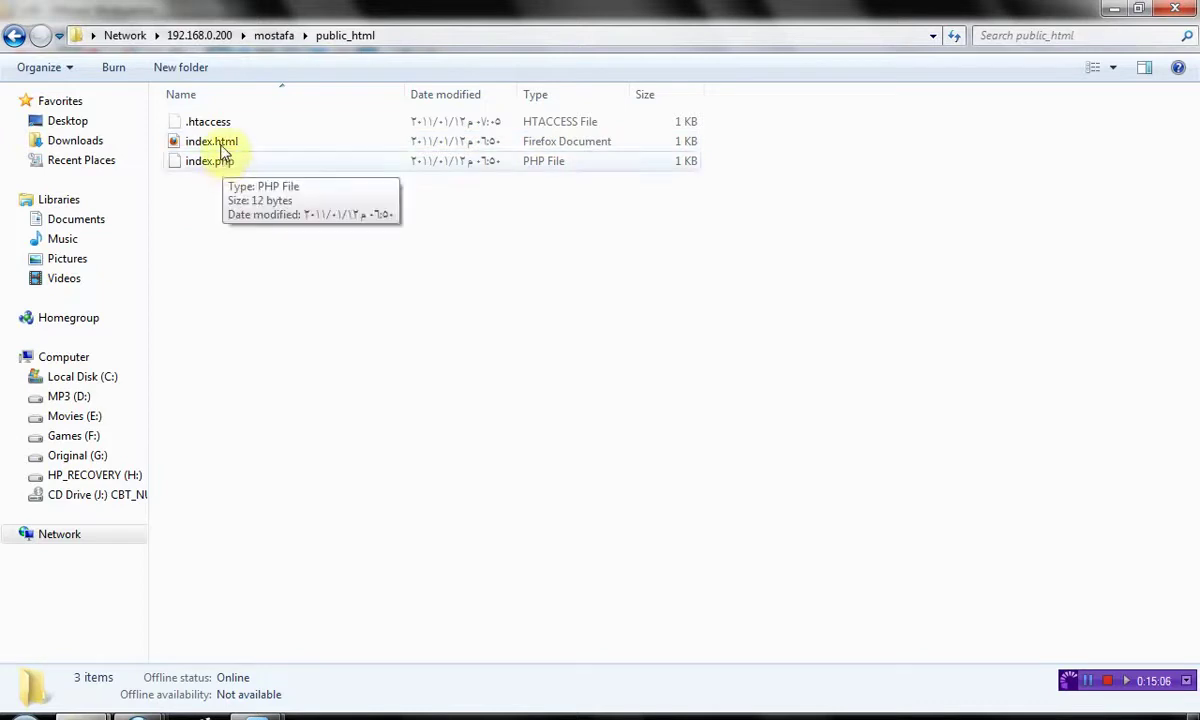
pyautogui.press('BackSpace')
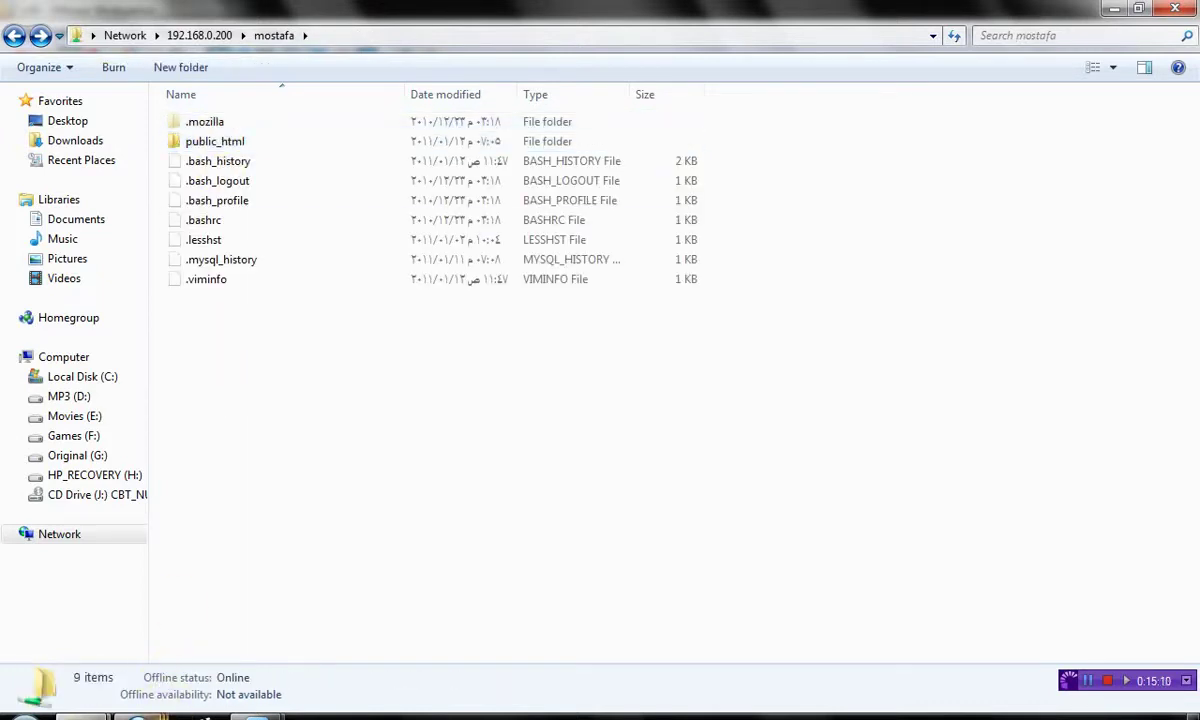
pyautogui.moveTo(256, 712)
pyautogui.click(310, 630)
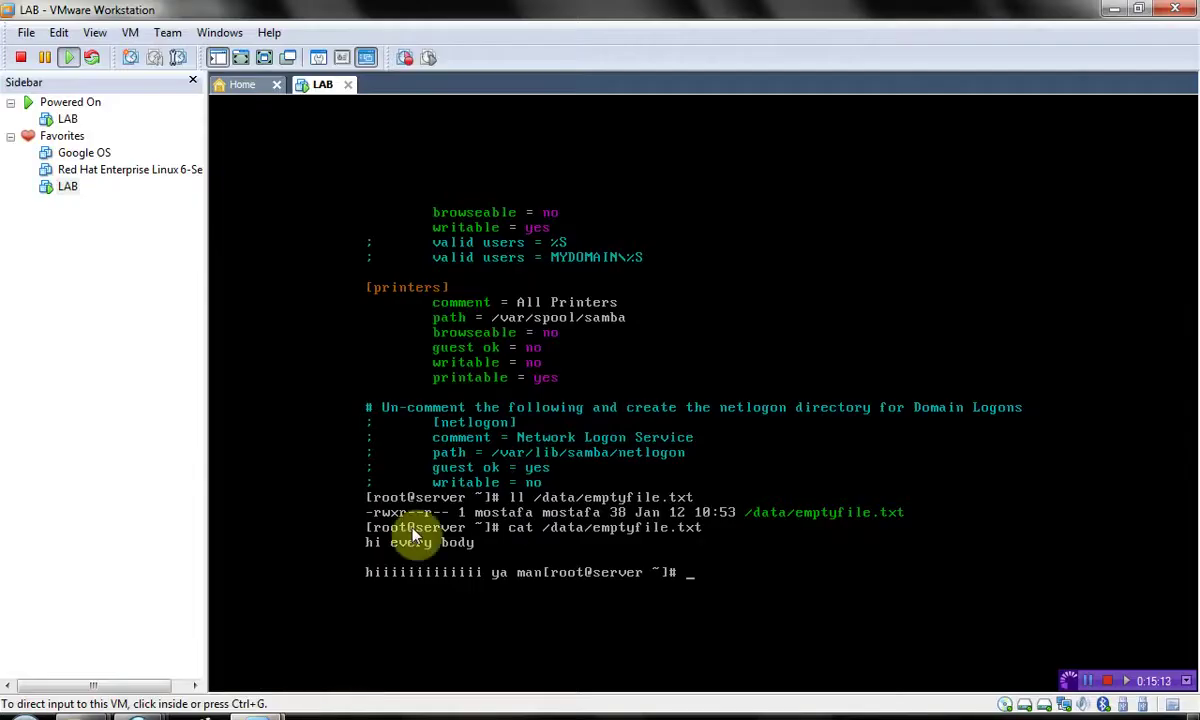
# - Reopen smb.conf in vim from the guest's command history
pyautogui.click(500, 527)
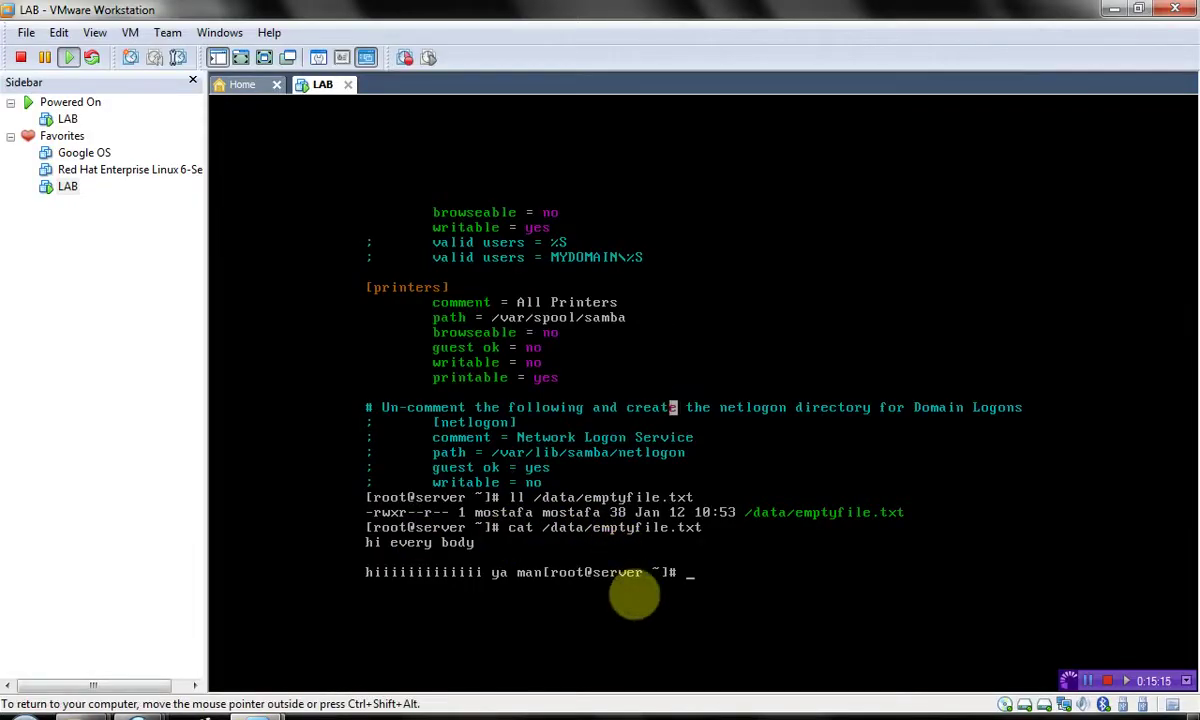
pyautogui.press('Return')
pyautogui.press('Return')
pyautogui.press('Return')
pyautogui.press('Return')
pyautogui.press('Return')
pyautogui.press('Return')
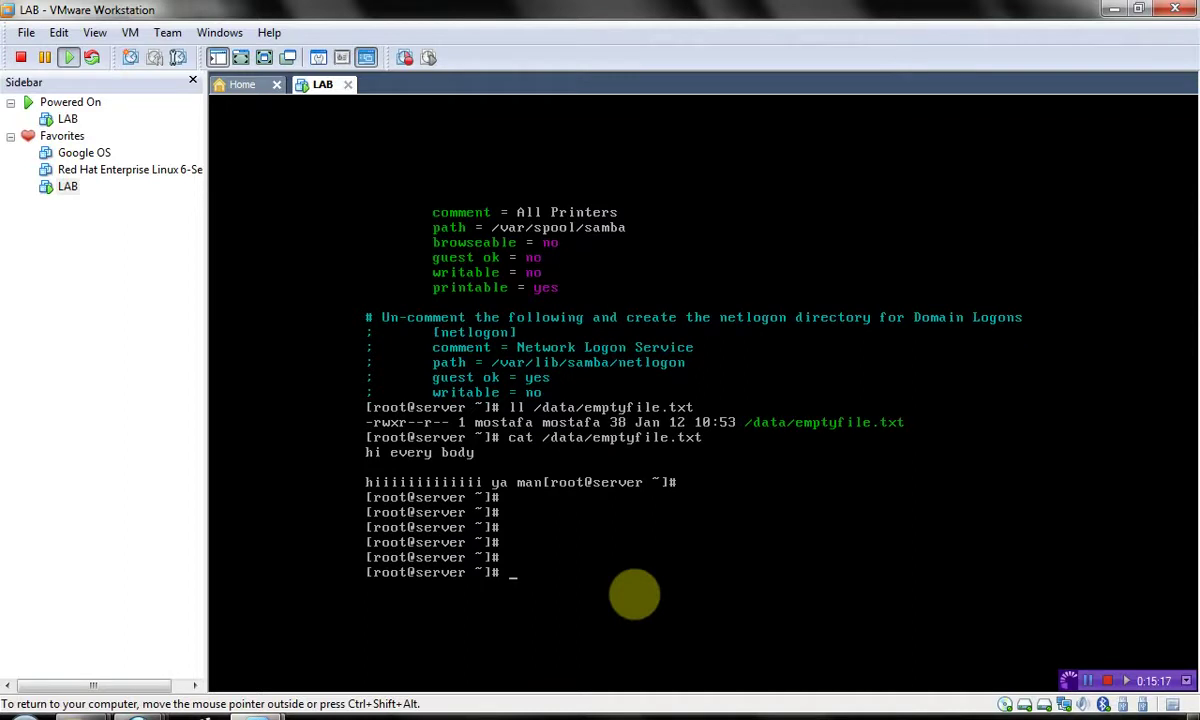
pyautogui.press('Up')
pyautogui.press('Up')
pyautogui.press('Up')
pyautogui.press('Up')
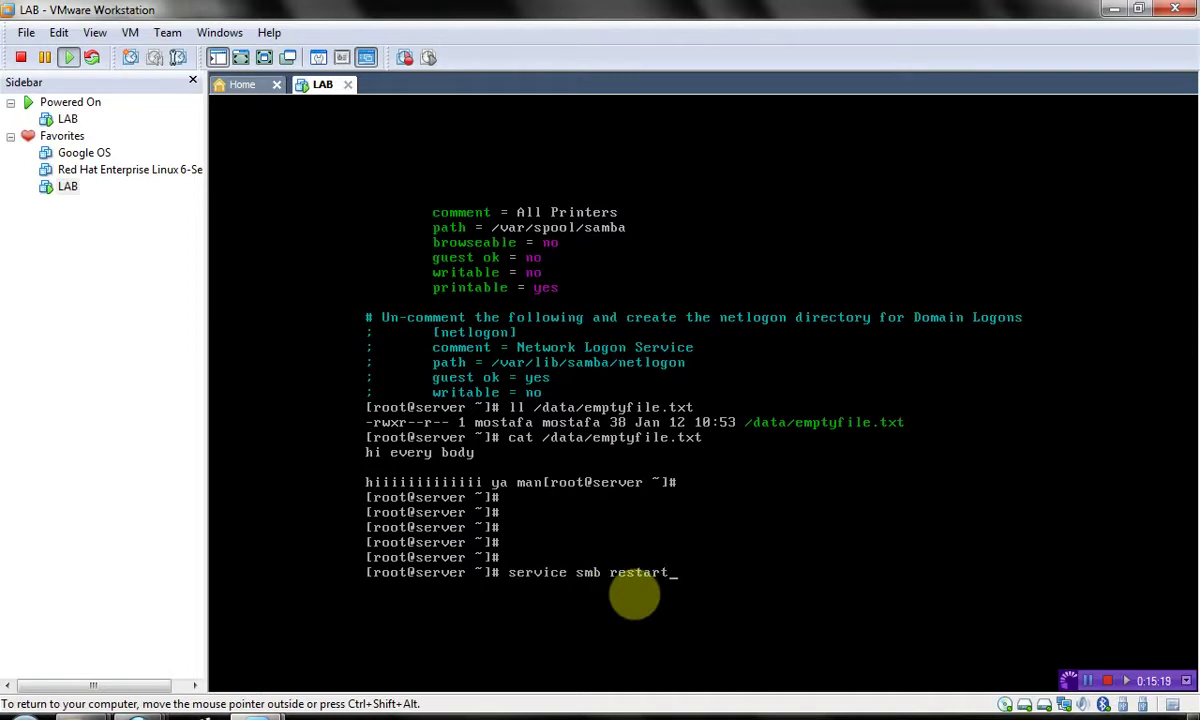
pyautogui.press('Up')
pyautogui.press('Down')
pyautogui.press('Up')
pyautogui.press('Return')
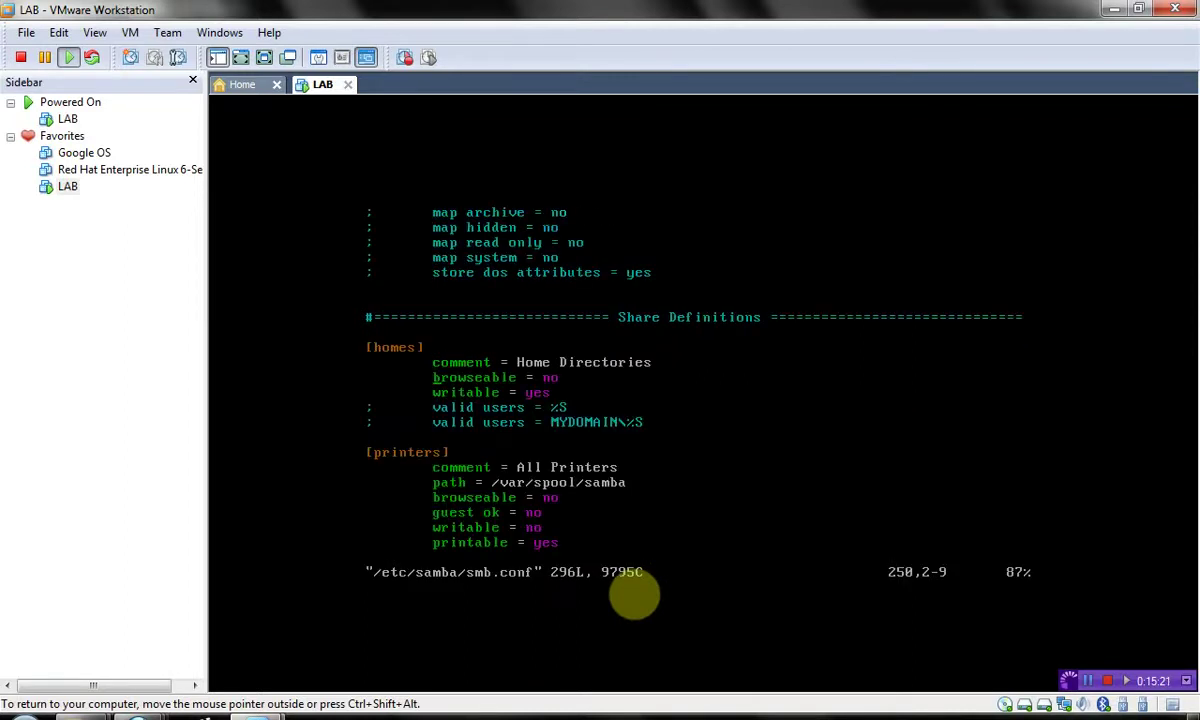
# - Change [myshare]'s writable setting from yes to no and save smb.conf
pyautogui.press('Up')
pyautogui.press('Up')
pyautogui.press('Up')
pyautogui.press('Up')
pyautogui.press('Up')
pyautogui.press('Down')
pyautogui.press('Down')
pyautogui.press('Up')
pyautogui.press('Up')
pyautogui.press('Up')
pyautogui.press('Up')
pyautogui.press('Up')
pyautogui.press('Up')
pyautogui.press('Up')
pyautogui.press('Up')
pyautogui.press('Up')
pyautogui.press('Up')
pyautogui.press('Up')
pyautogui.press('Up')
pyautogui.press('Up')
pyautogui.press('Up')
pyautogui.press('Up')
pyautogui.press('Up')
pyautogui.press('Up')
pyautogui.press('Up')
pyautogui.press('Up')
pyautogui.press('Up')
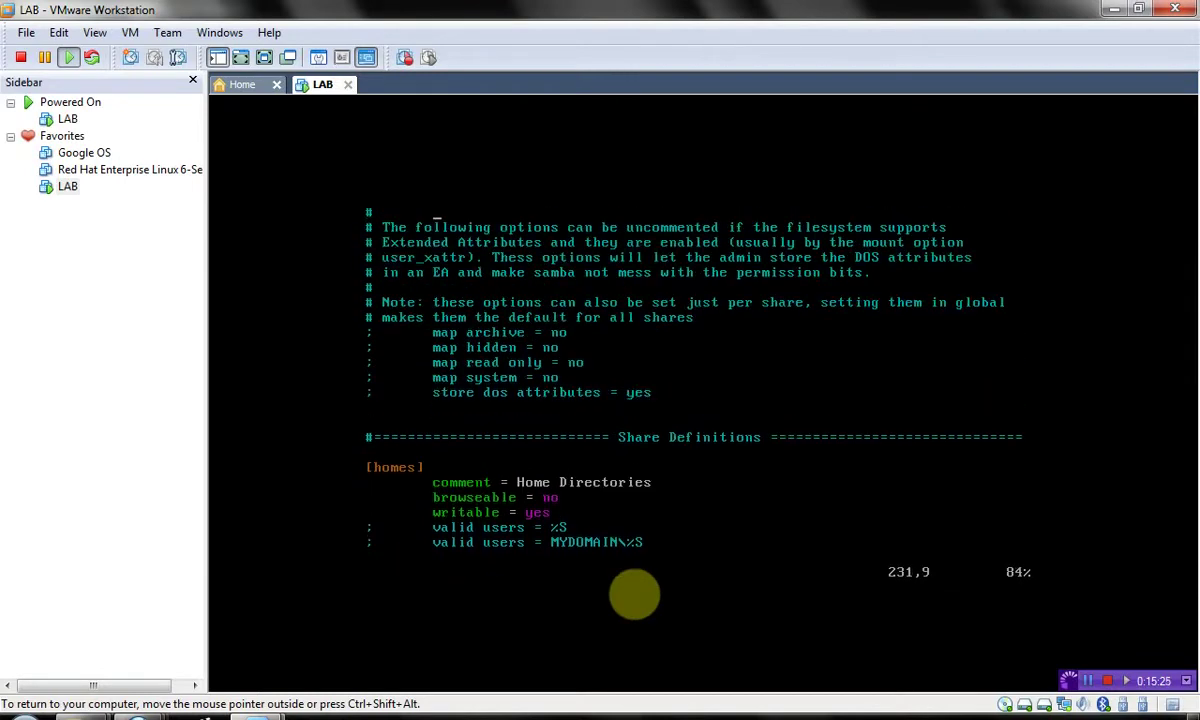
pyautogui.press('Up')
pyautogui.press('Up')
pyautogui.press('Up')
pyautogui.press('Up')
pyautogui.press('Up')
pyautogui.press('Up')
pyautogui.press('Up')
pyautogui.press('Up')
pyautogui.press('Up')
pyautogui.press('Down')
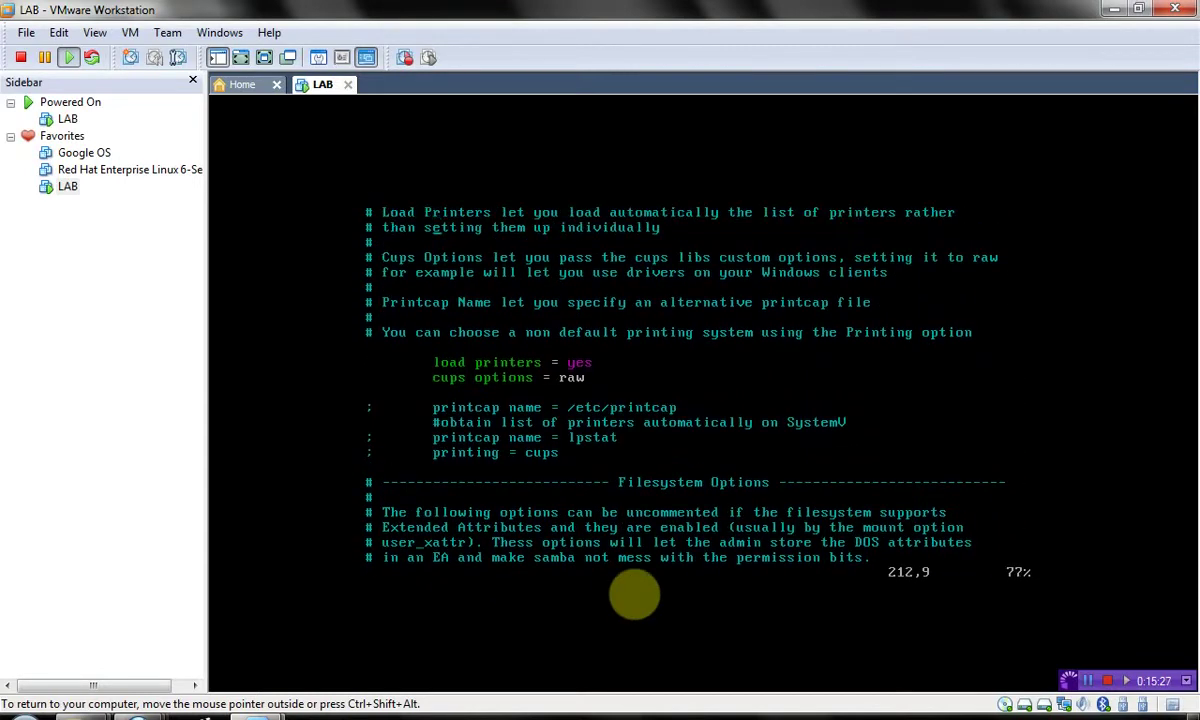
pyautogui.hotkey('shift', 'g')
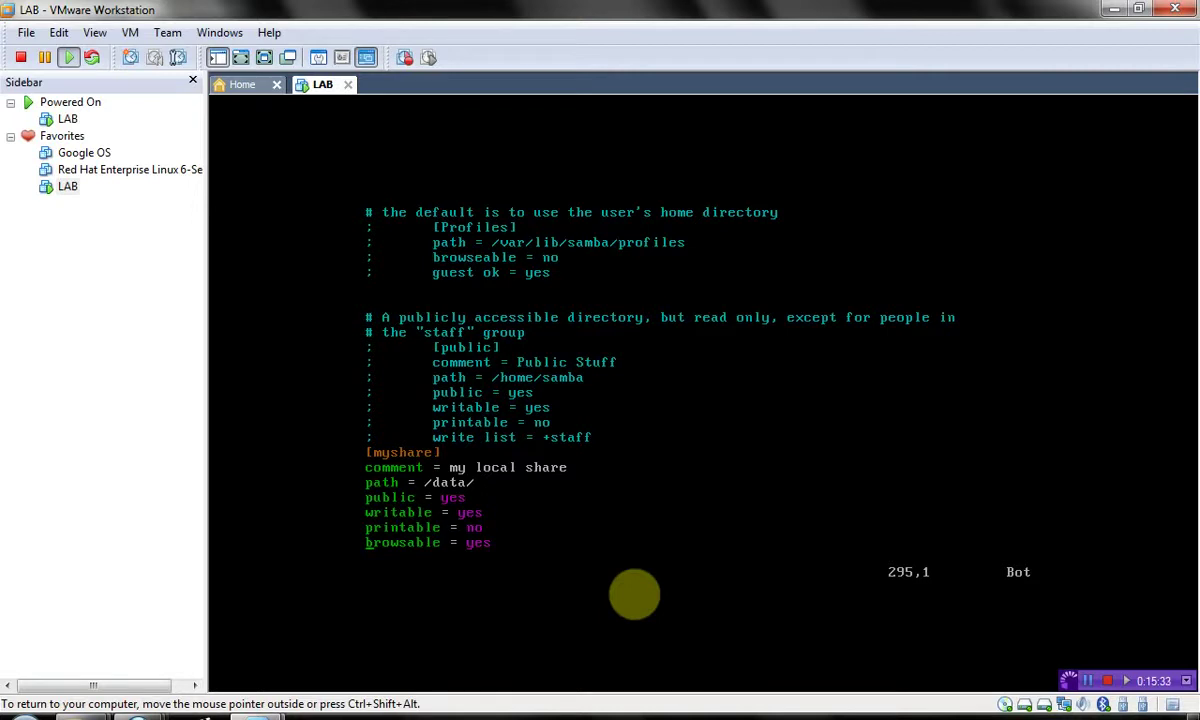
pyautogui.press('Up')
pyautogui.press('Up')
pyautogui.press('Up')
pyautogui.press('i')
pyautogui.press('BackSpace')
pyautogui.press('BackSpace')
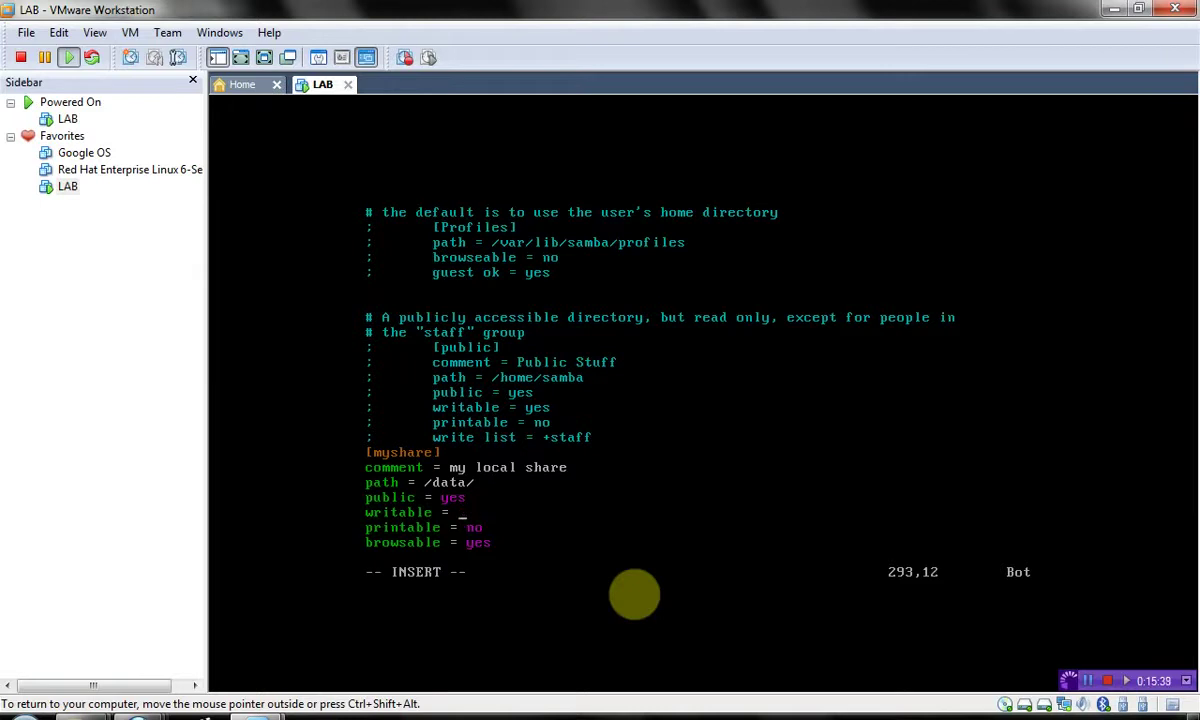
pyautogui.write('no')
pyautogui.press('Escape')
pyautogui.write(':wq')
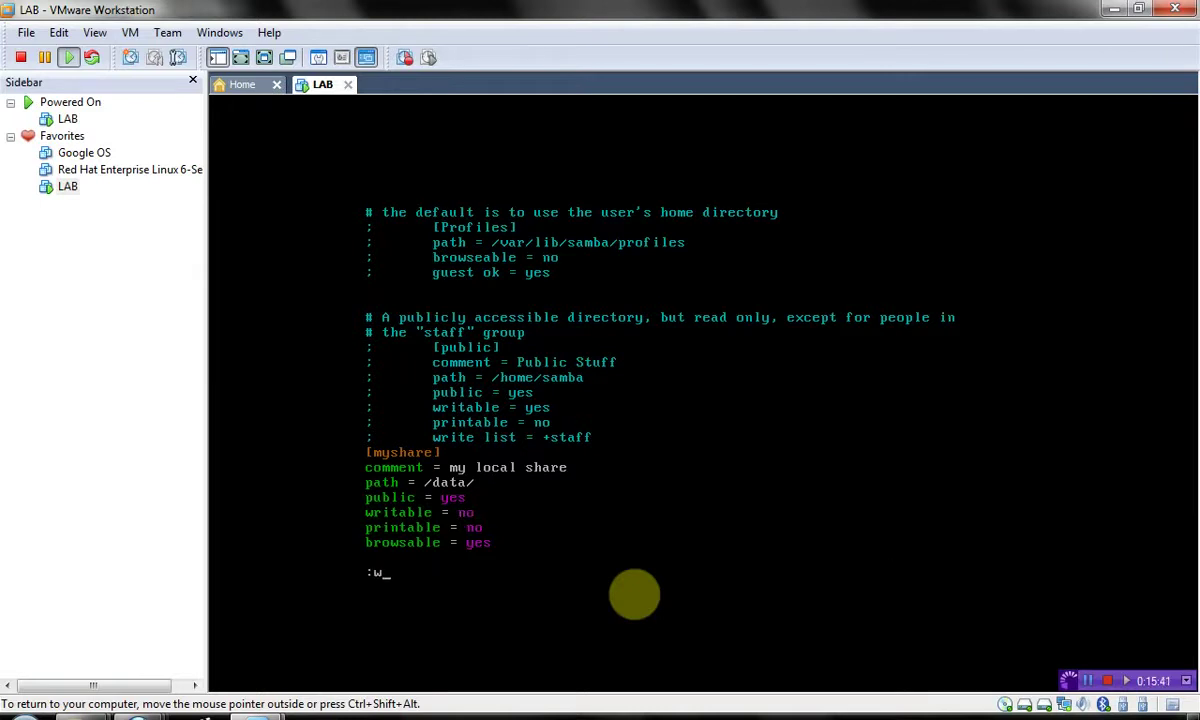
pyautogui.press('Return')
# - Restart Samba with 'service smb restart' and release the VM
pyautogui.write('cat /data/emptyfile.txt')
pyautogui.press('Up')
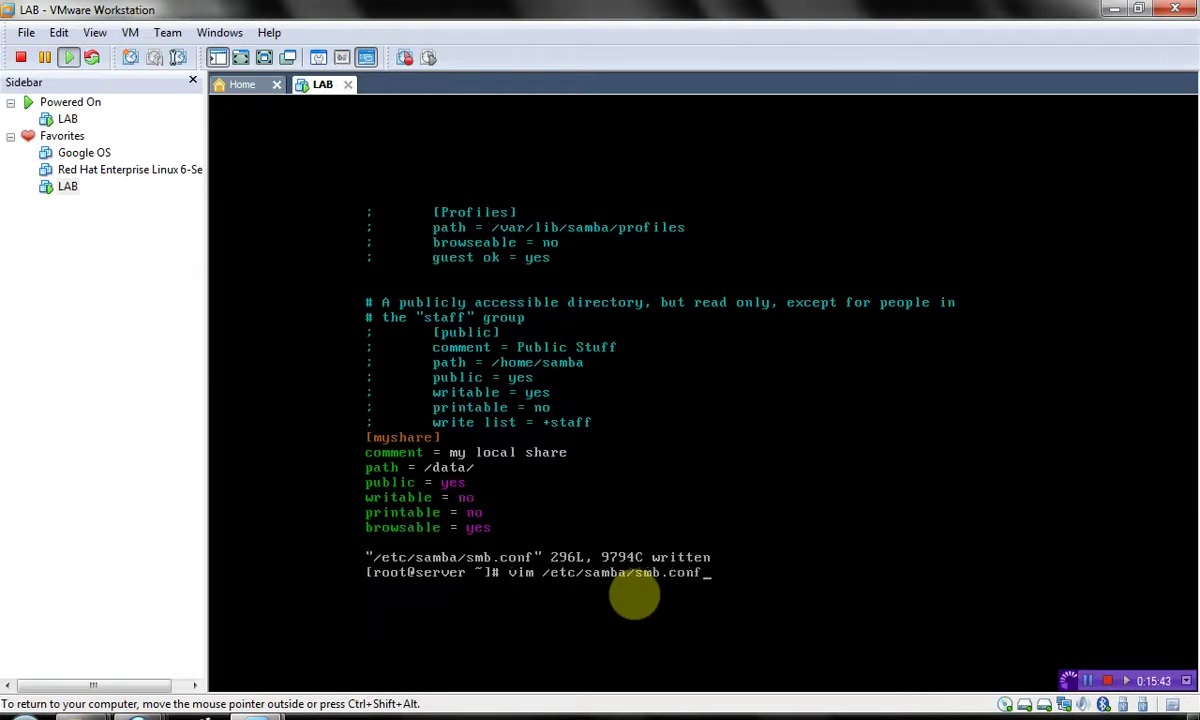
pyautogui.press('Up')
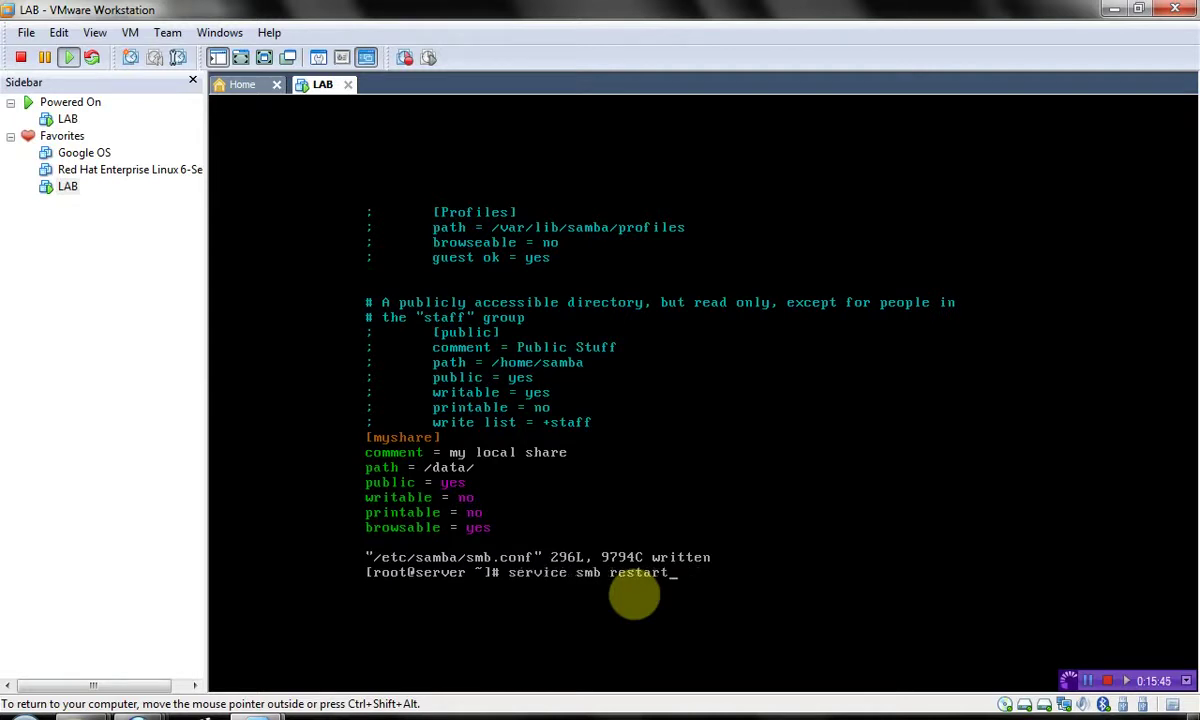
pyautogui.press('Return')
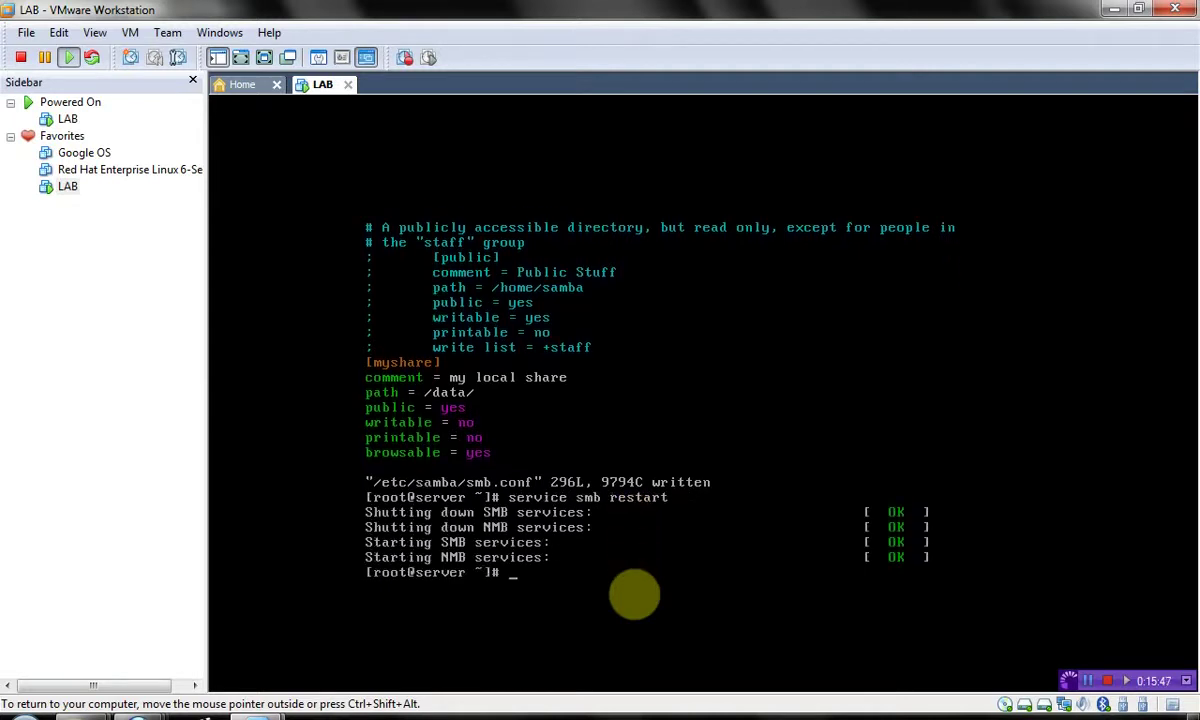
pyautogui.hotkey('ctrl', 'shift', 'alt')
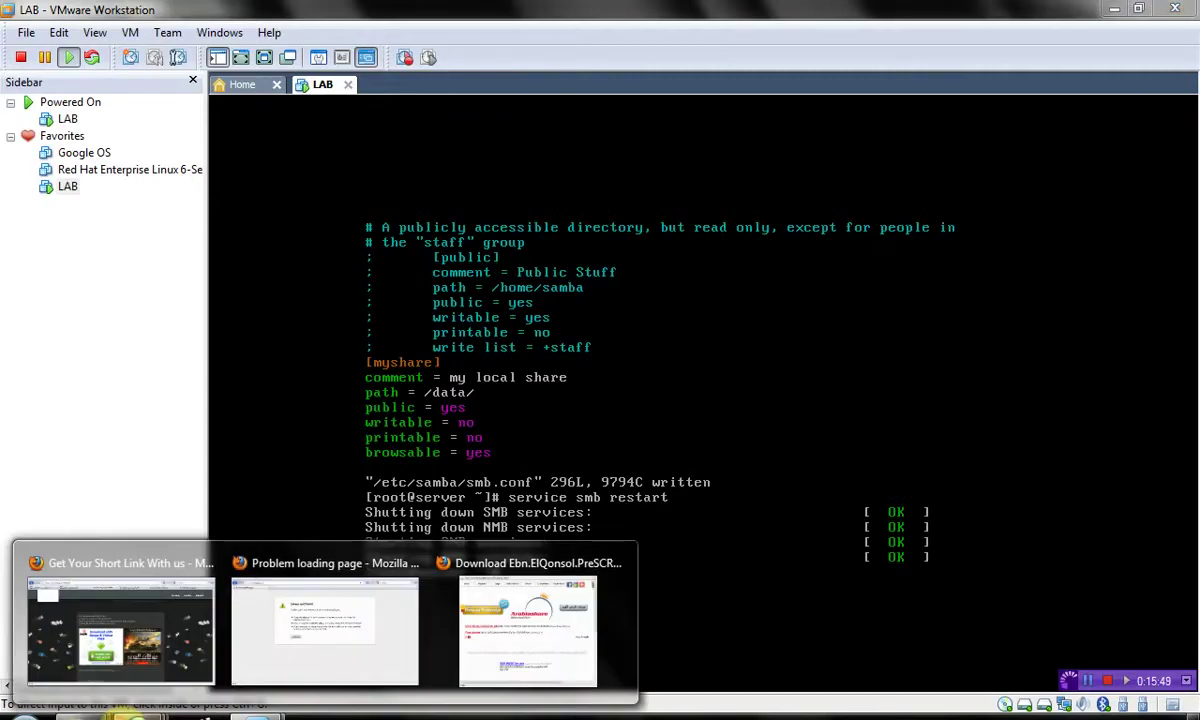
# - Switch between the mostafa and myshare share windows on 192.168.0.200, ending on myshare
pyautogui.moveTo(130, 712)
pyautogui.click(140, 664)
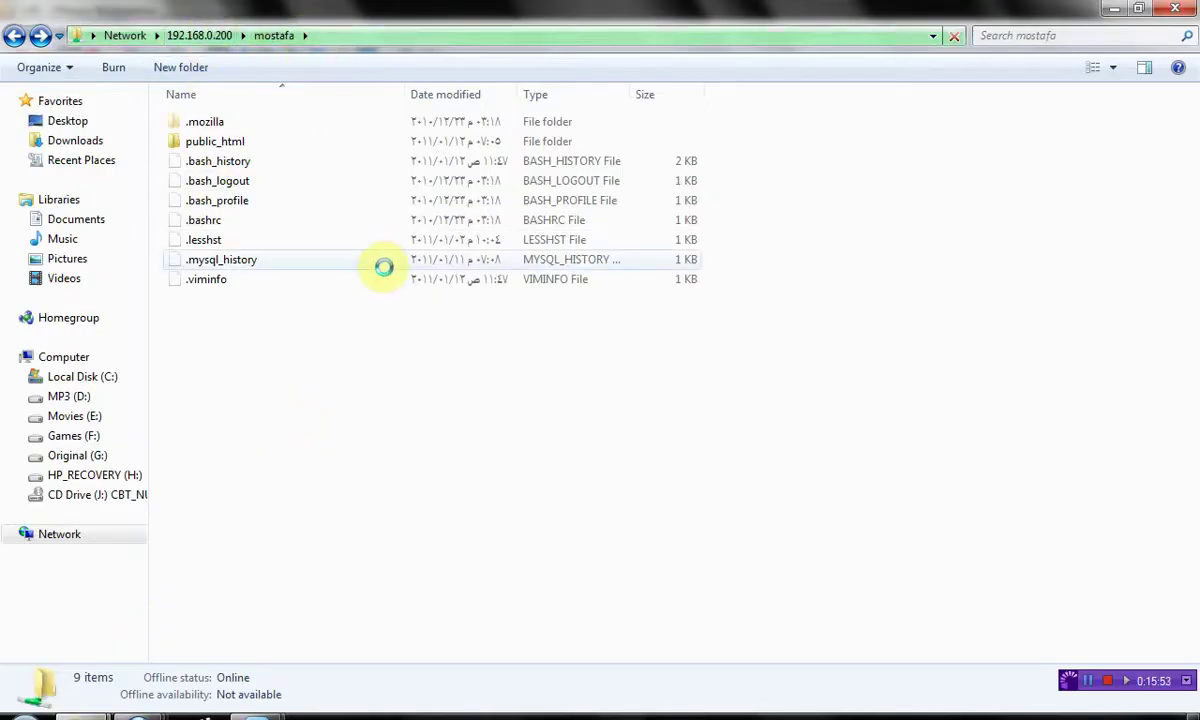
pyautogui.moveTo(100, 716)
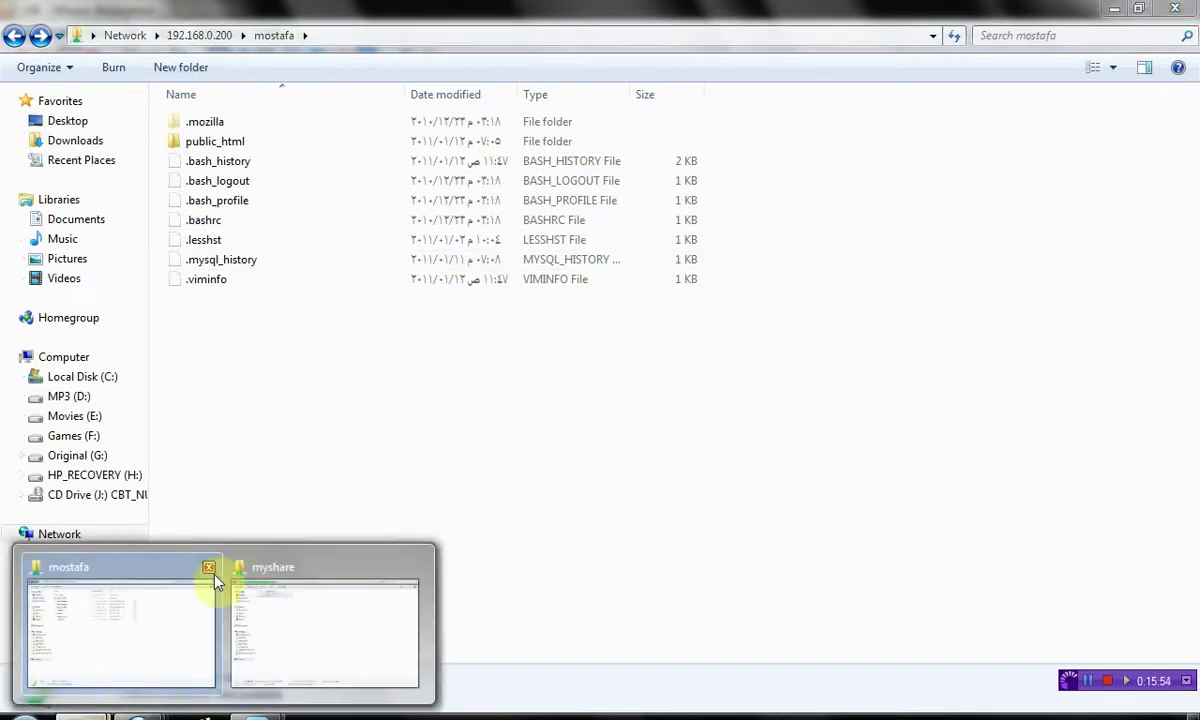
pyautogui.click(273, 575)
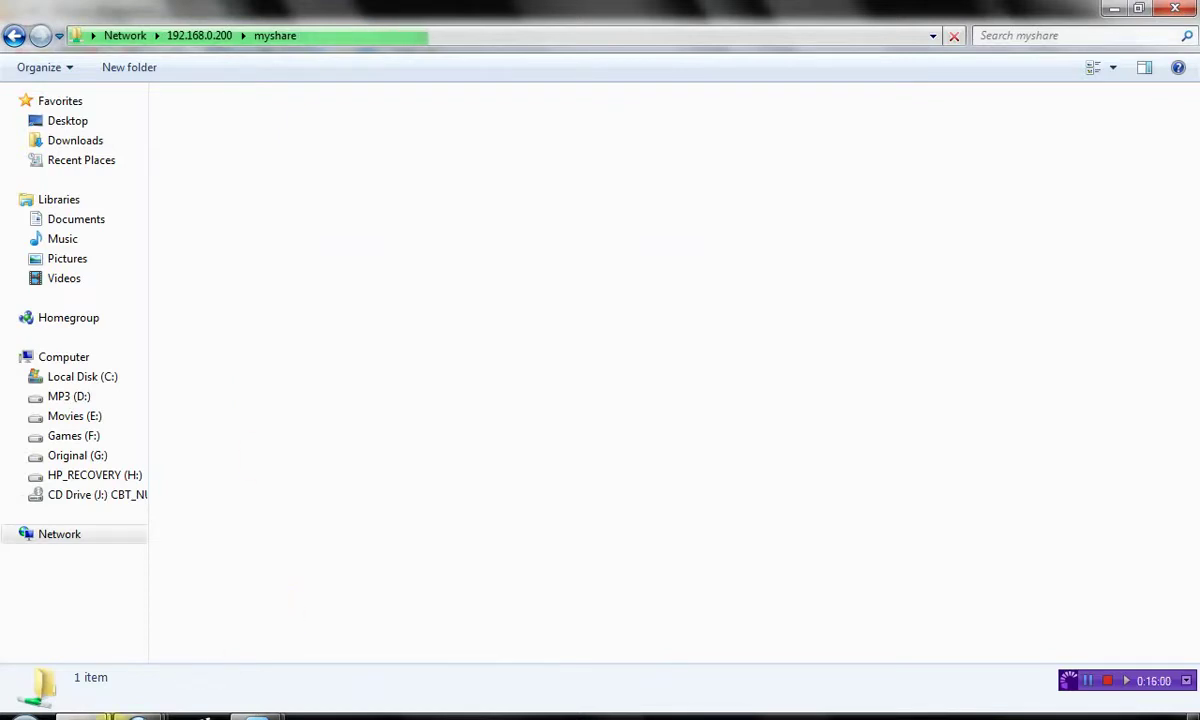
pyautogui.moveTo(82, 716)
pyautogui.click(100, 630)
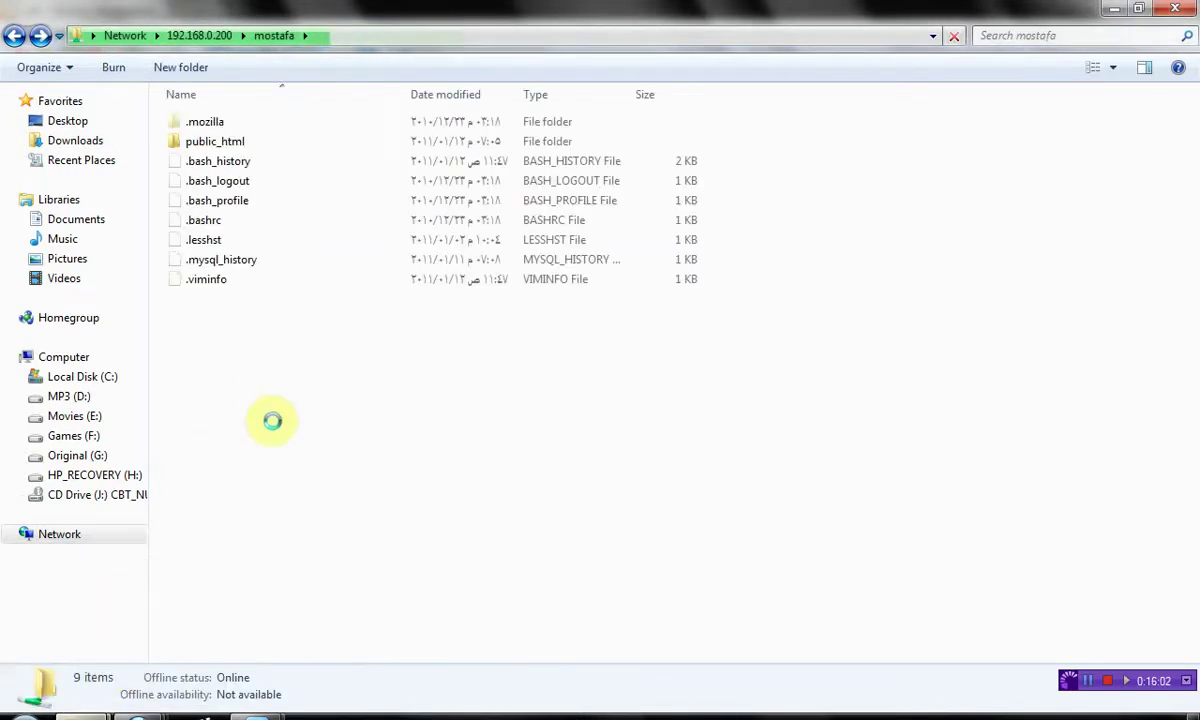
pyautogui.moveTo(82, 716)
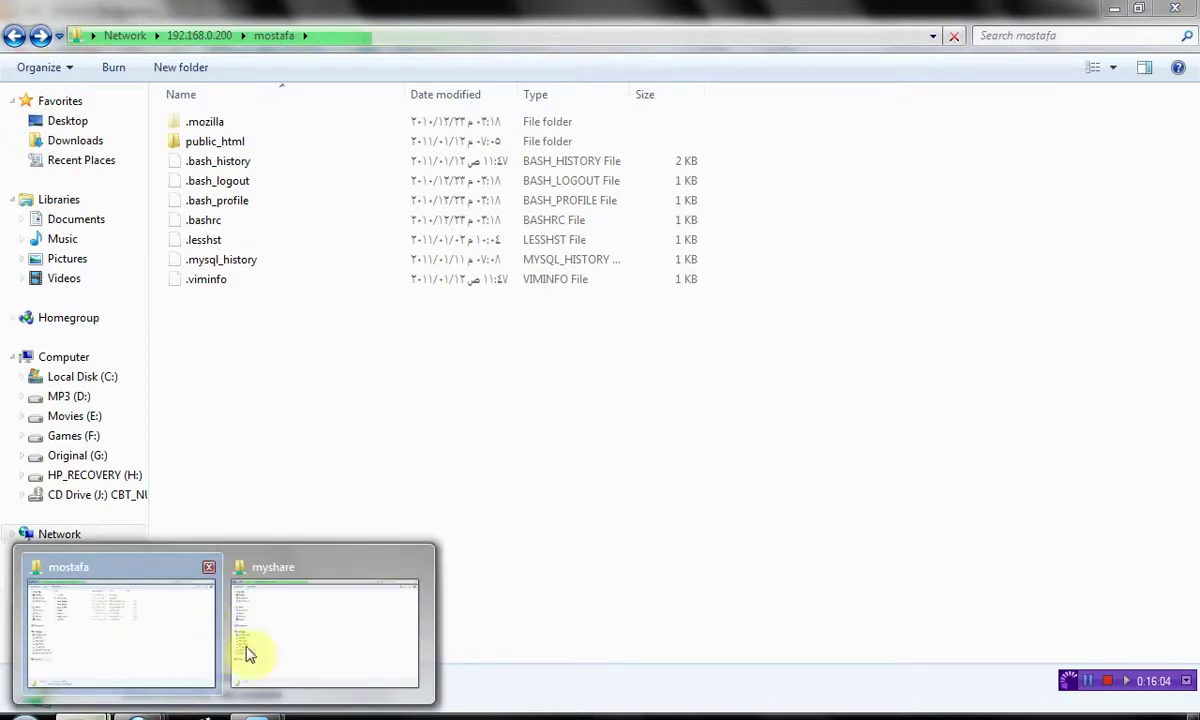
pyautogui.click(255, 652)
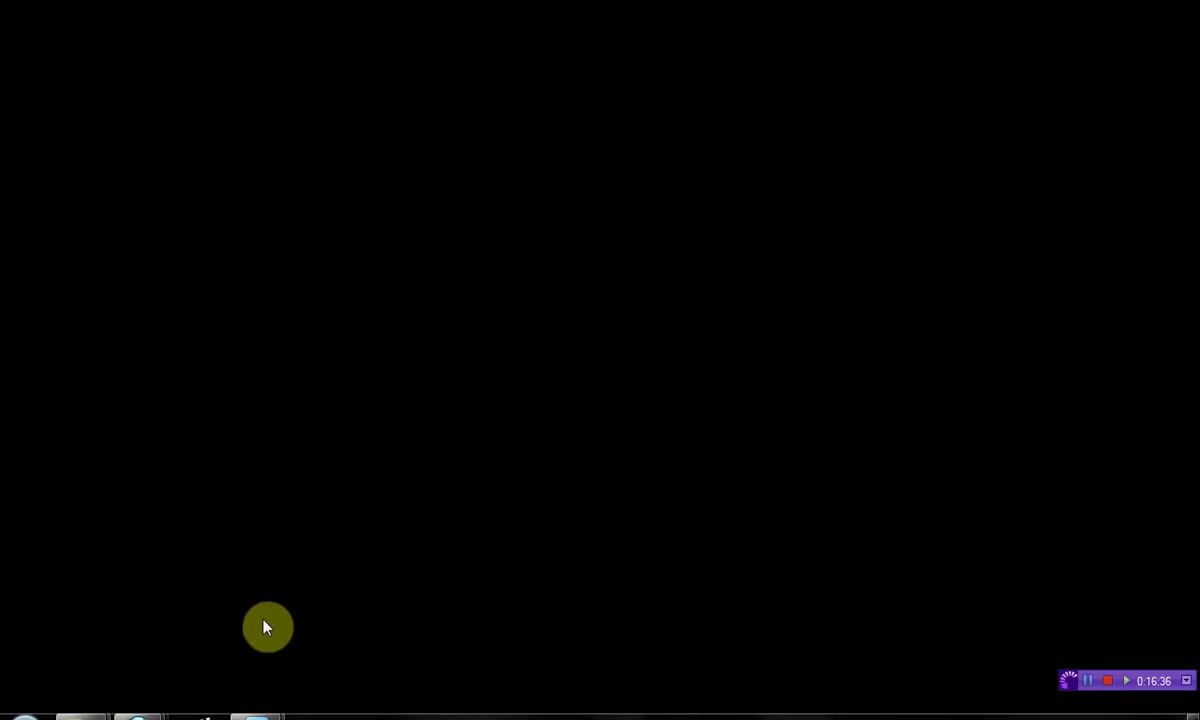
pyautogui.moveTo(166, 712)
pyautogui.moveTo(467, 684)
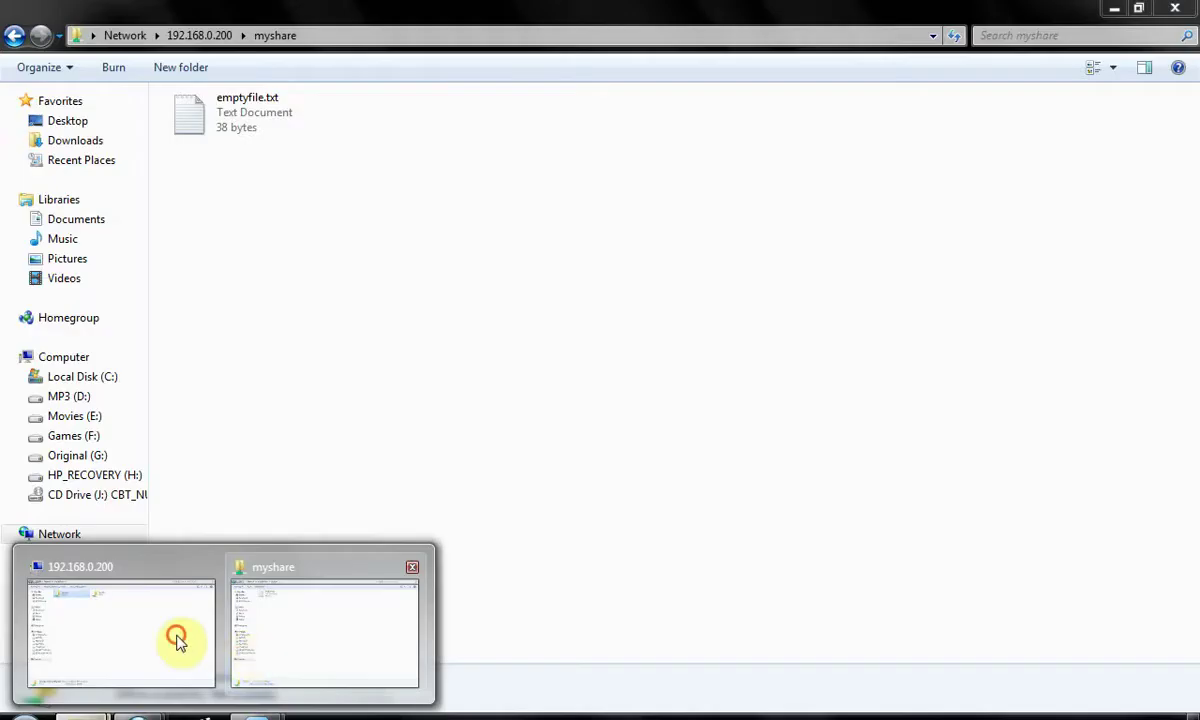
# - Open emptyfile.txt from myshare in Notepad and add a new line 'hiiiiiiiiiii'
pyautogui.click(177, 600)
pyautogui.doubleClick(466, 140)
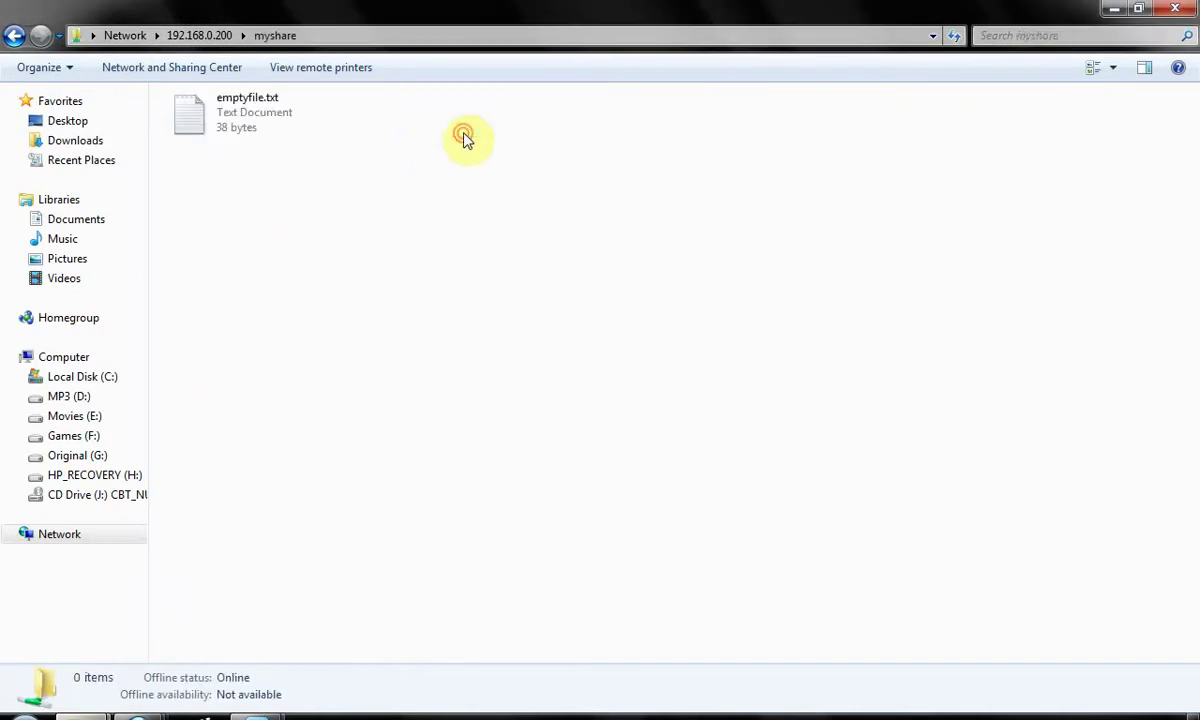
pyautogui.doubleClick(335, 117)
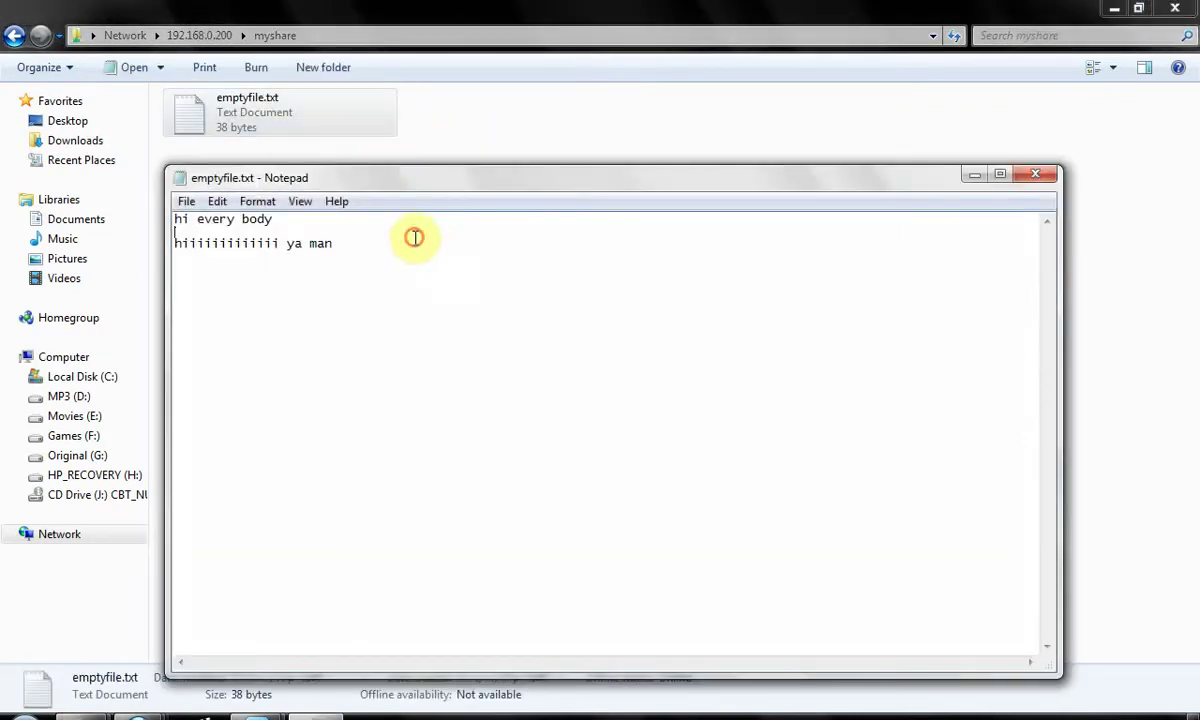
pyautogui.click(415, 238)
pyautogui.press('Return')
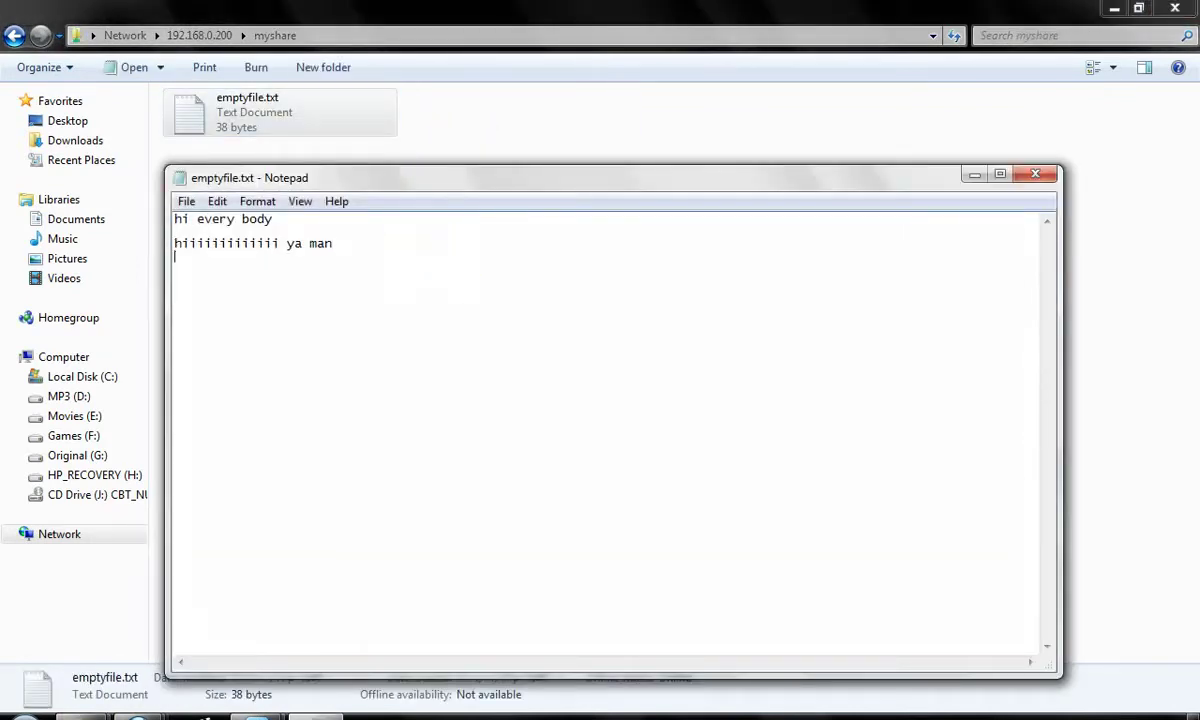
pyautogui.write('hiiiiiiiiiii tany')
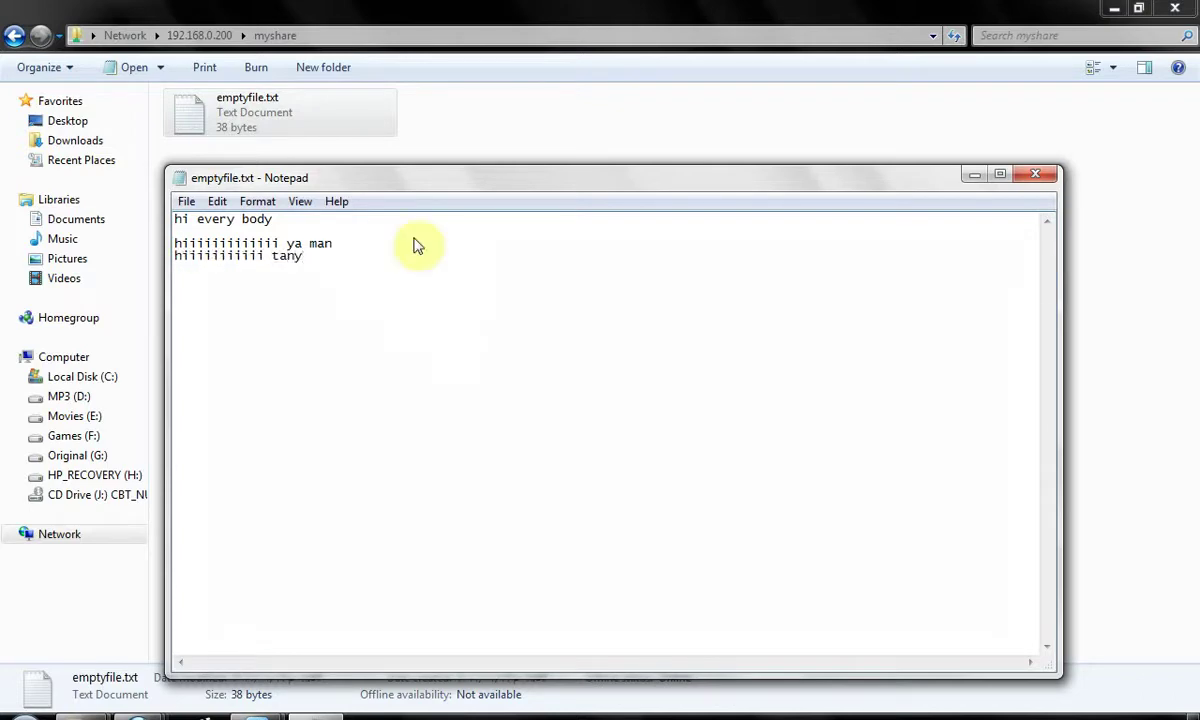
# - Try replacing emptyfile.txt, get 'Access is denied', discard the edit, and return to the share list
pyautogui.hotkey('ctrl', 's')
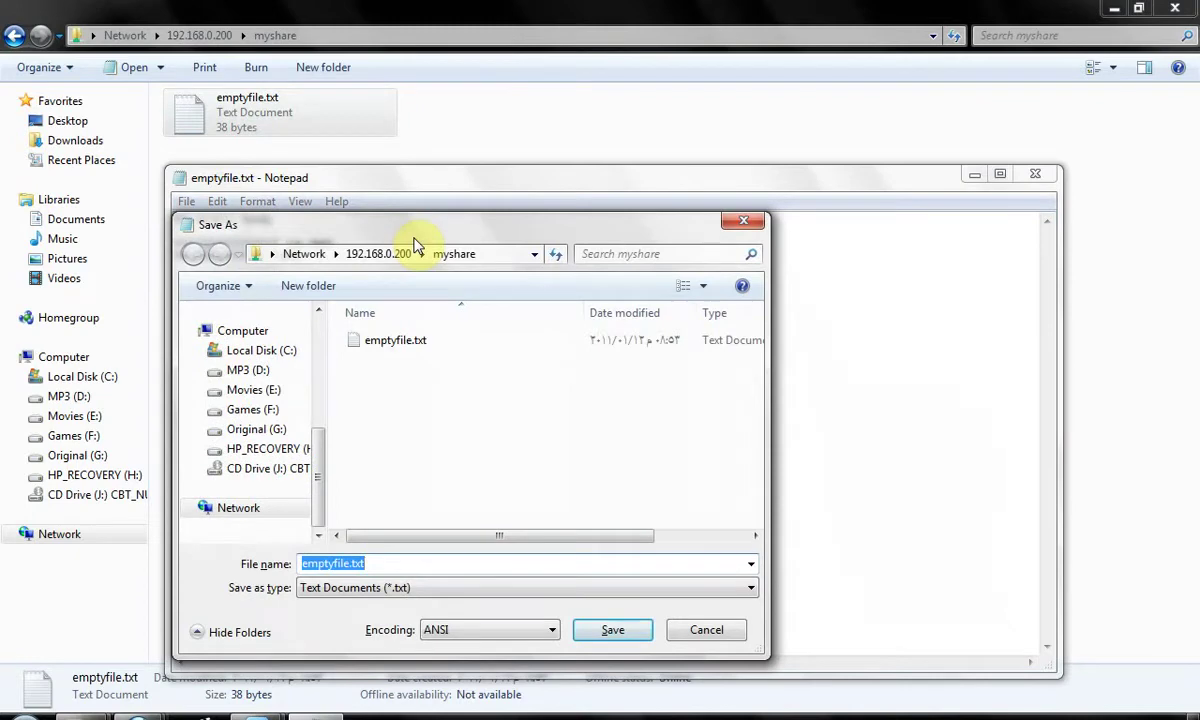
pyautogui.press('Return')
pyautogui.press('Left')
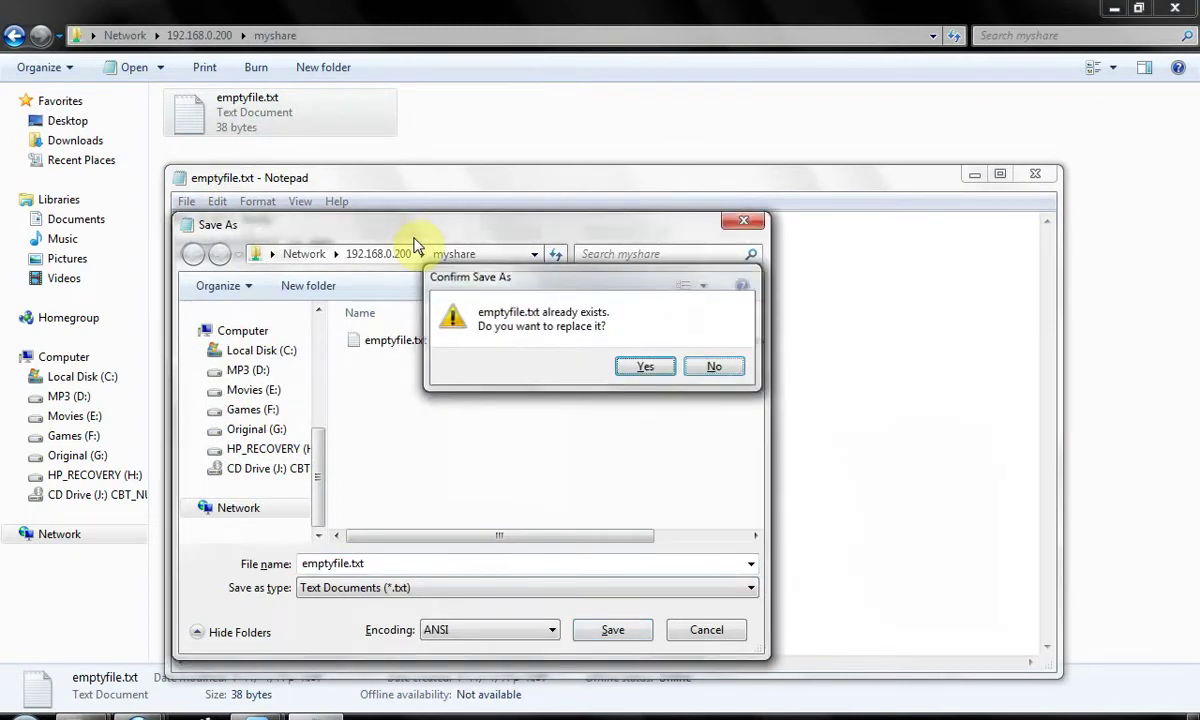
pyautogui.press('Return')
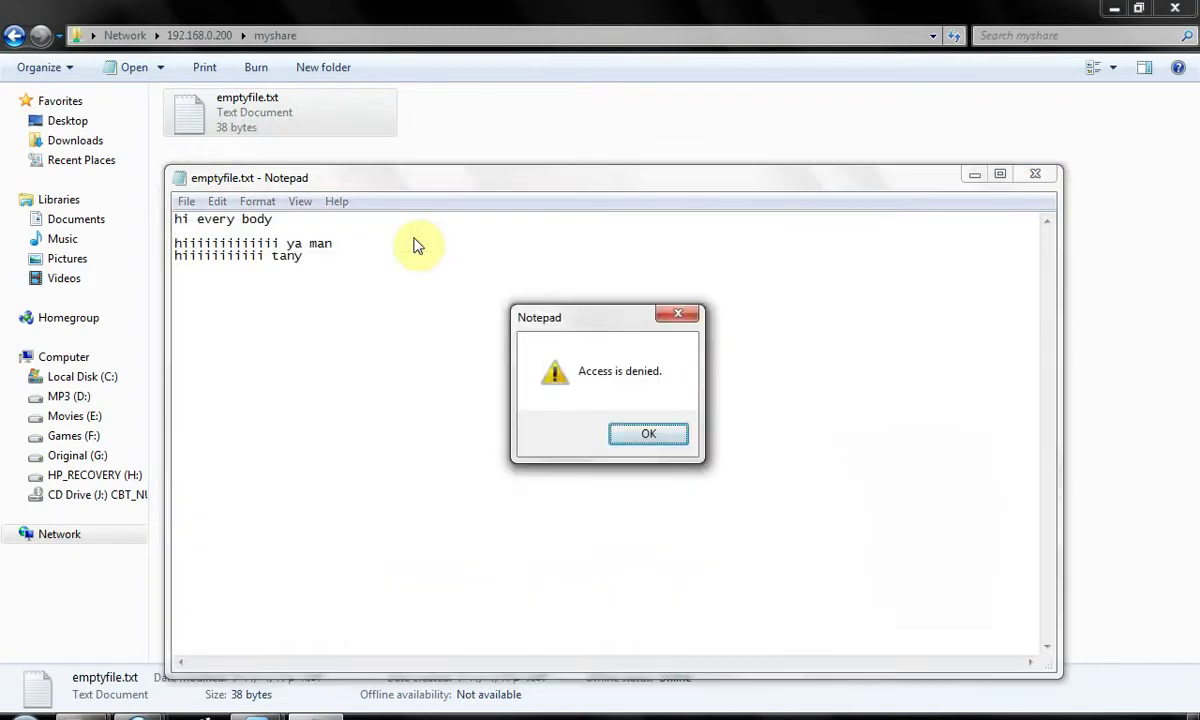
pyautogui.press('Return')
pyautogui.hotkey('alt', 'F4')
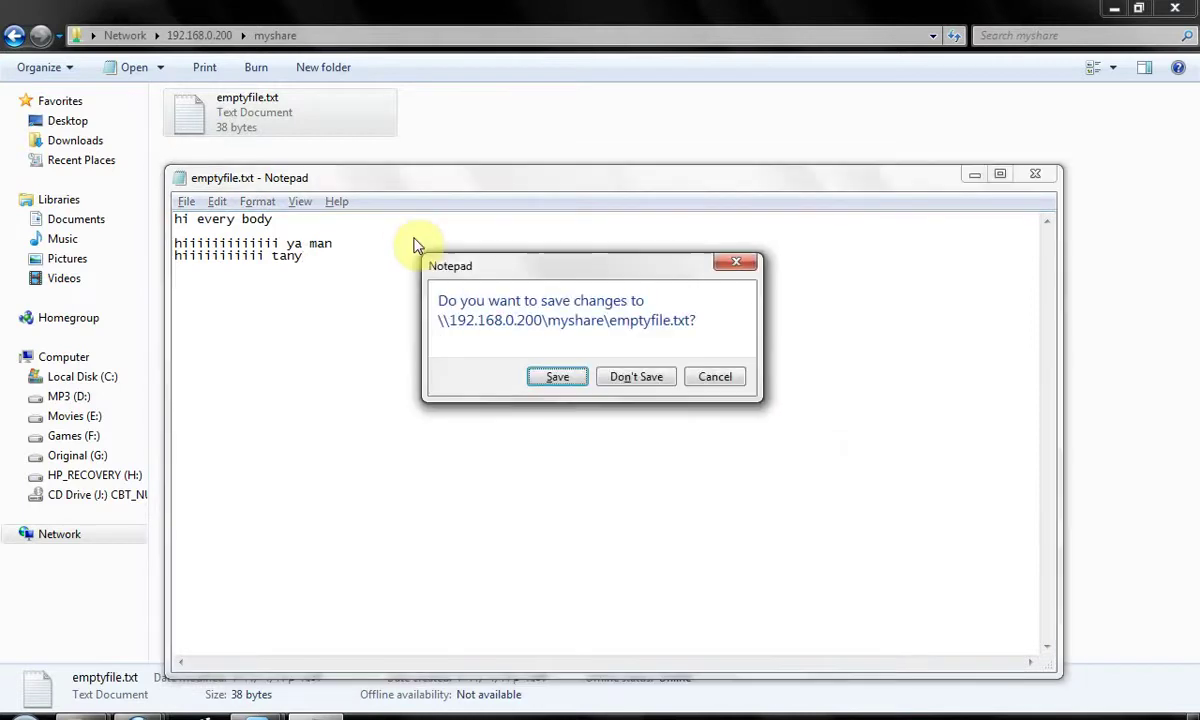
pyautogui.press('Right')
pyautogui.press('Return')
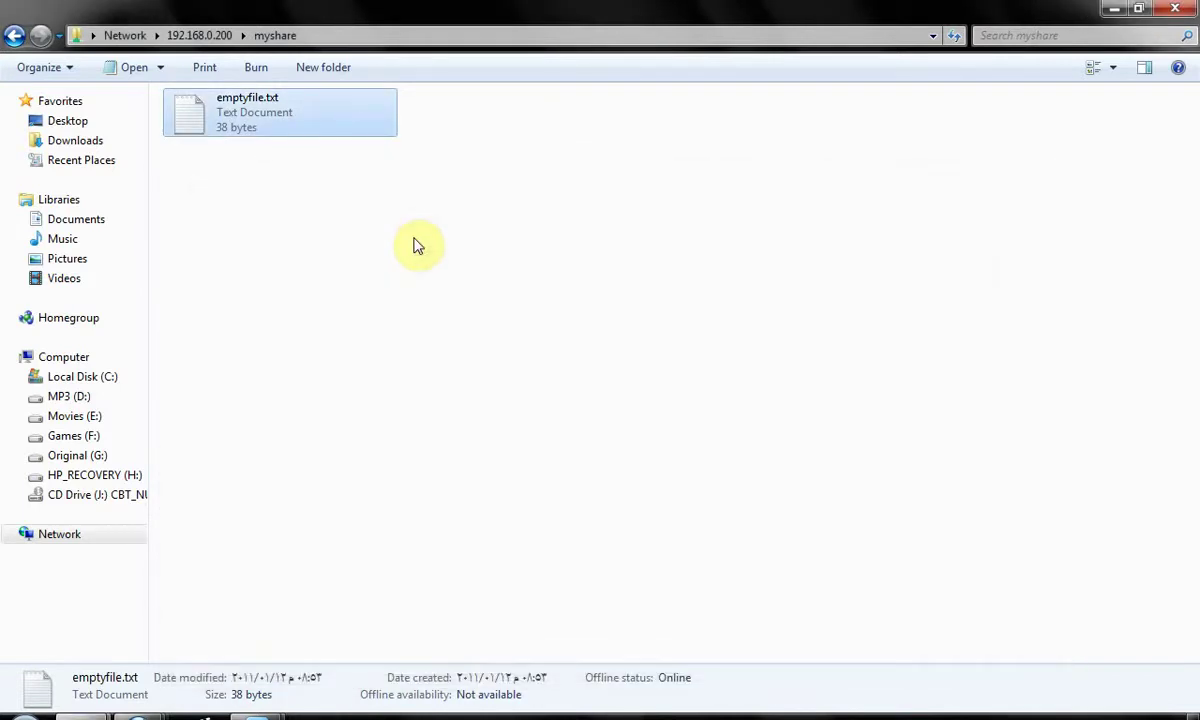
pyautogui.click(340, 249)
pyautogui.click(199, 35)
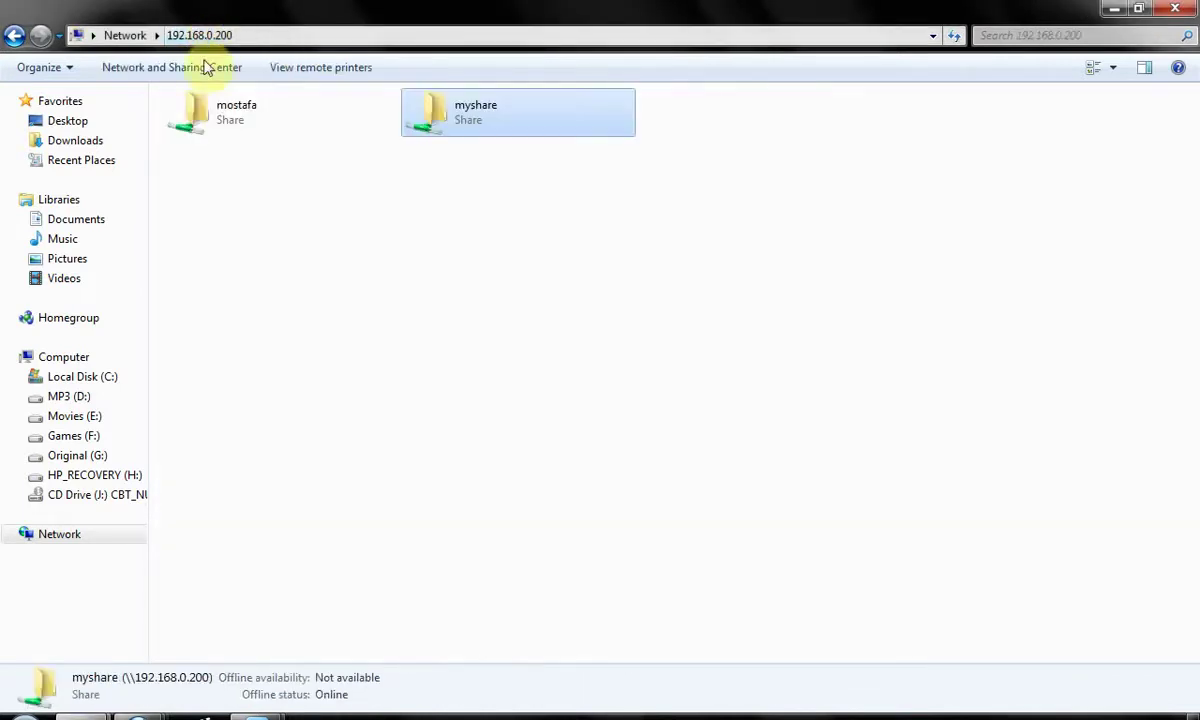
pyautogui.click(258, 360)
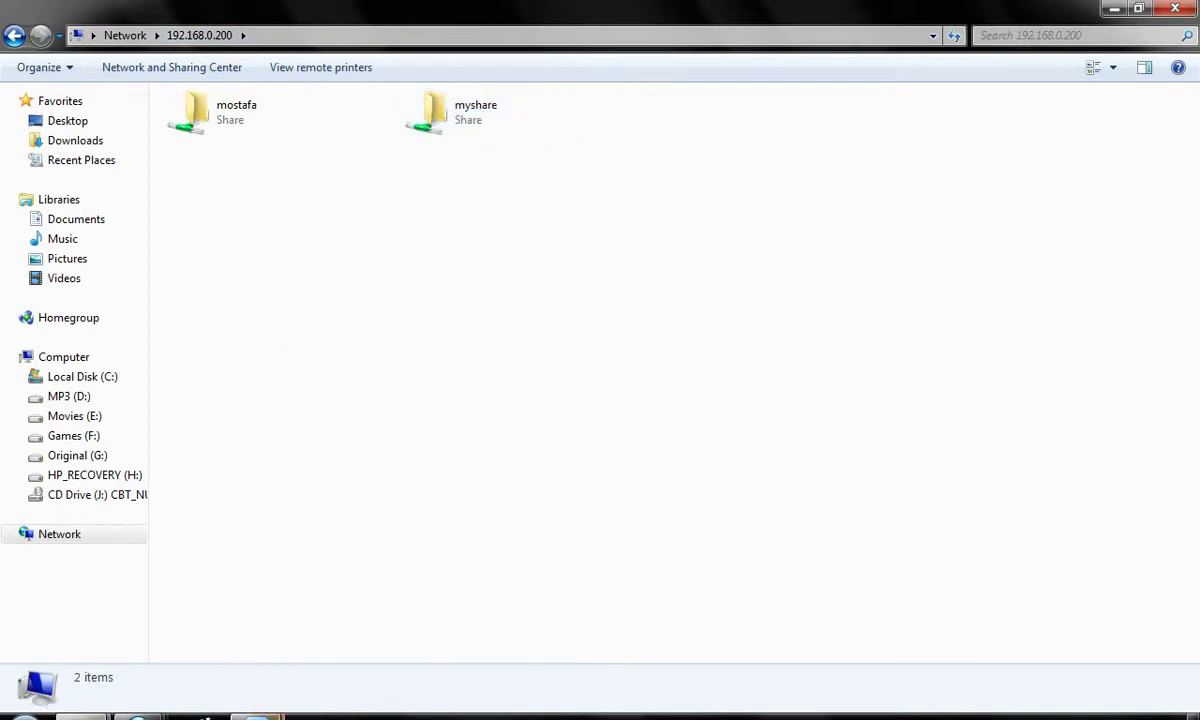
# - Reopen /etc/samba/smb.conf in vim on the LAB VM from the shell history
pyautogui.moveTo(257, 715)
pyautogui.click(352, 618)
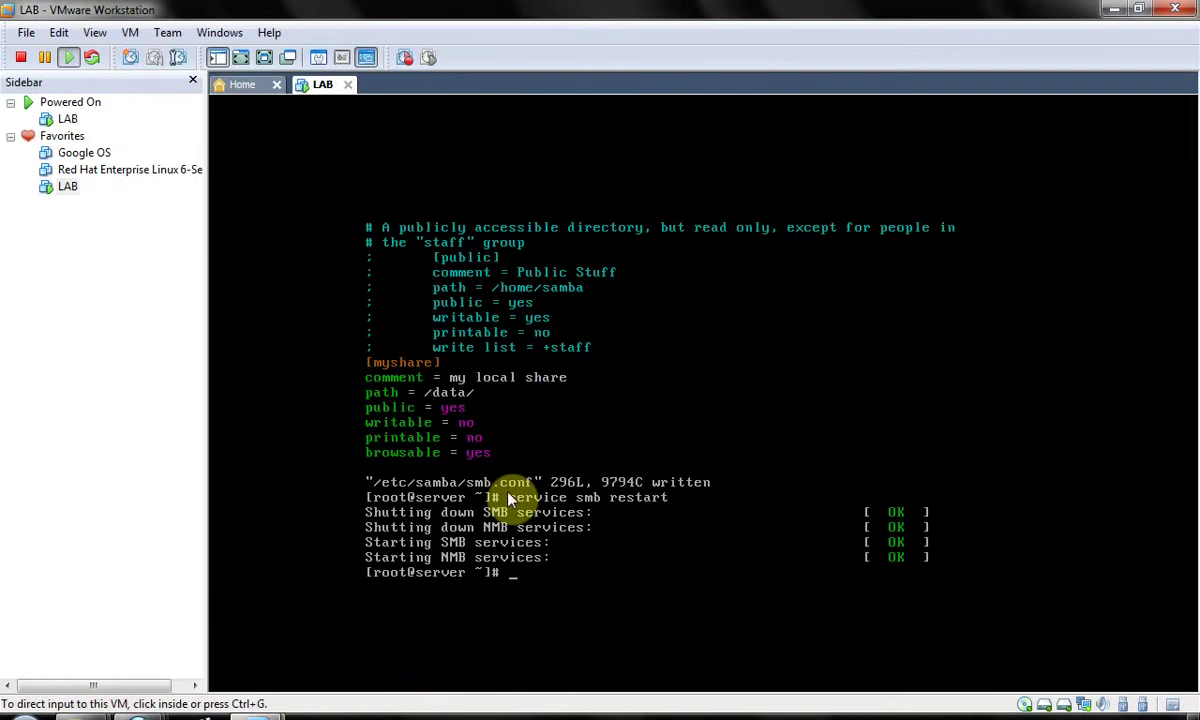
pyautogui.click(571, 465)
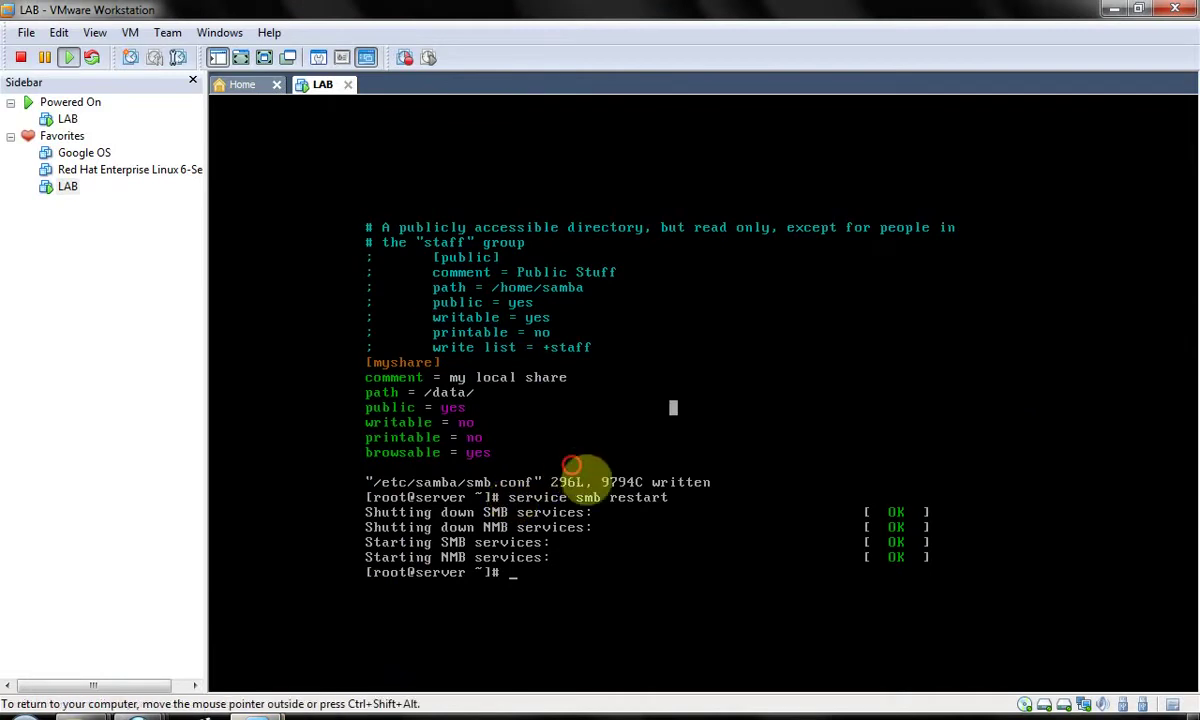
pyautogui.press('Up')
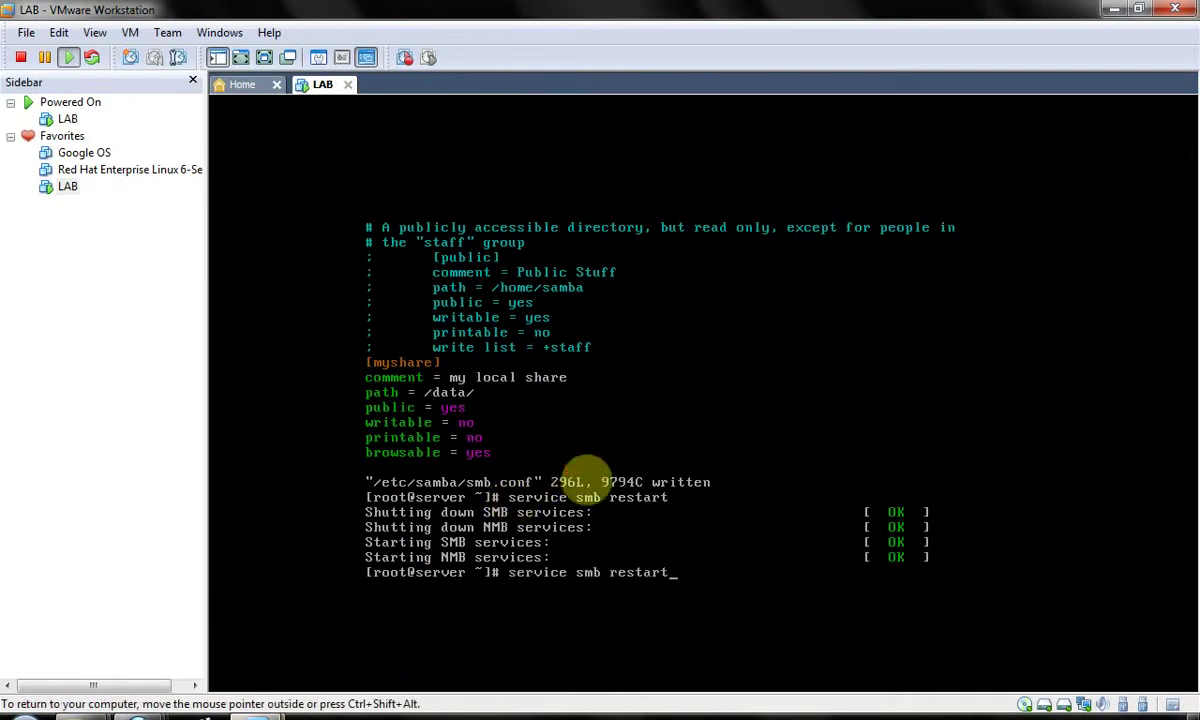
pyautogui.press('Up')
pyautogui.press('Return')
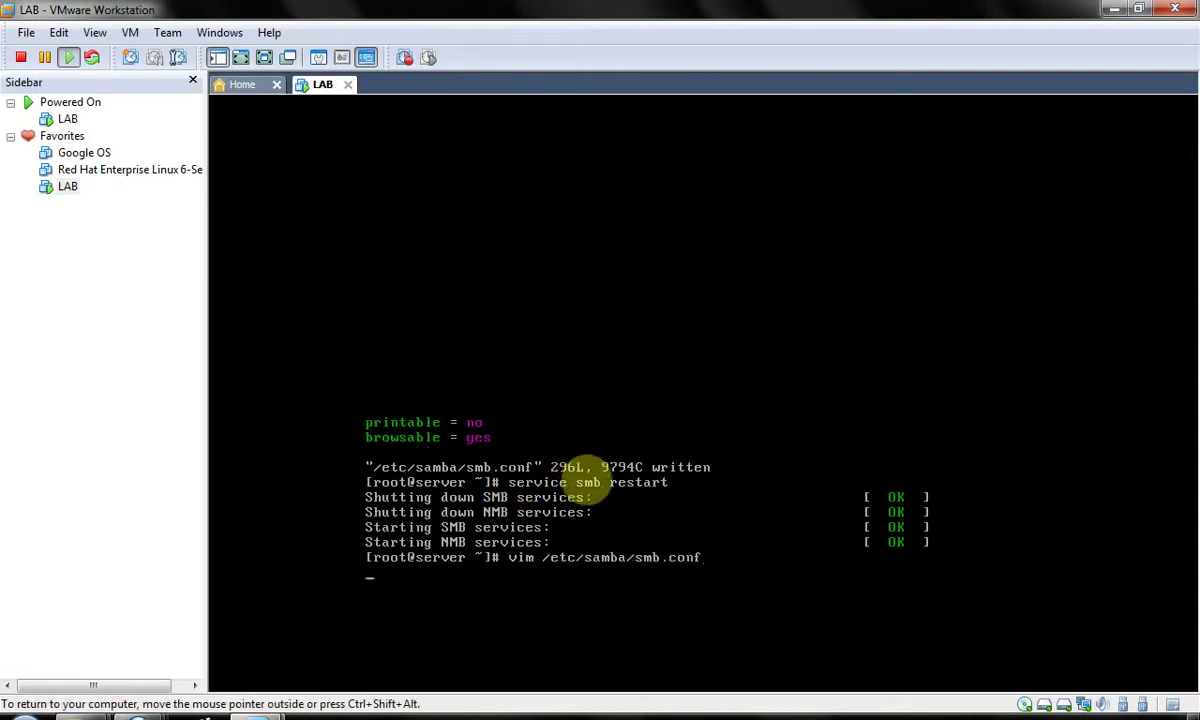
# - Add 'write list = mostafa' below myshare's browsable line and save with :wq
pyautogui.press('Down')
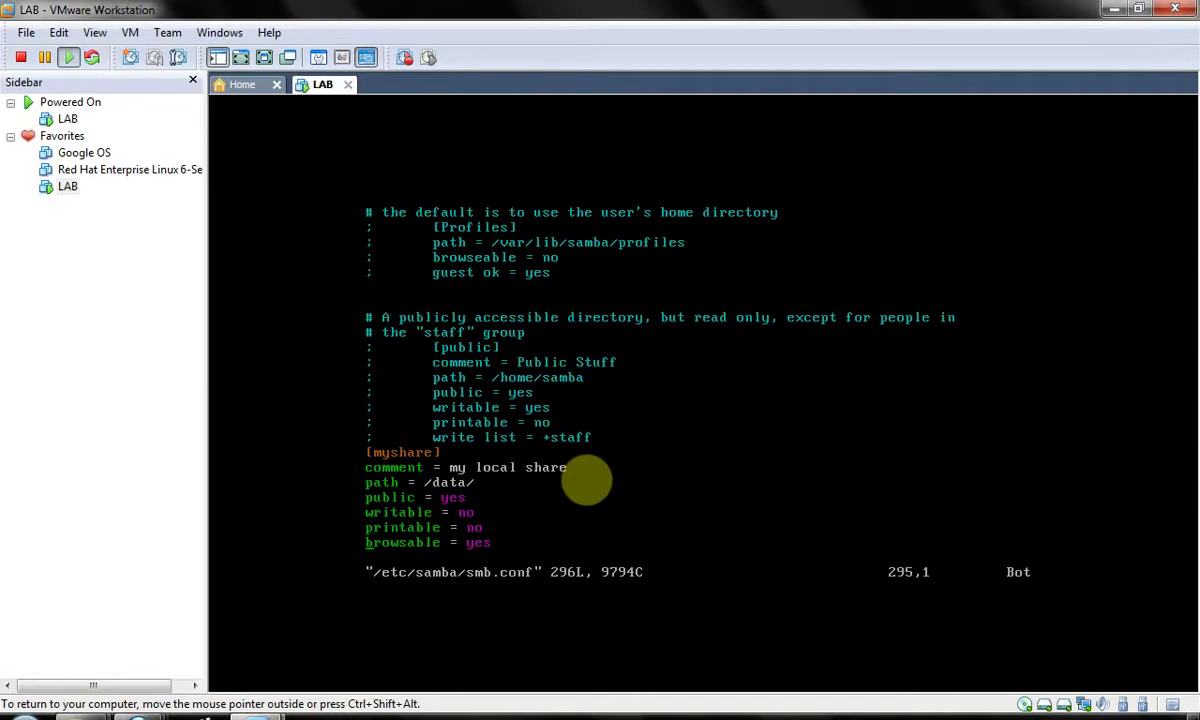
pyautogui.write('owrit')
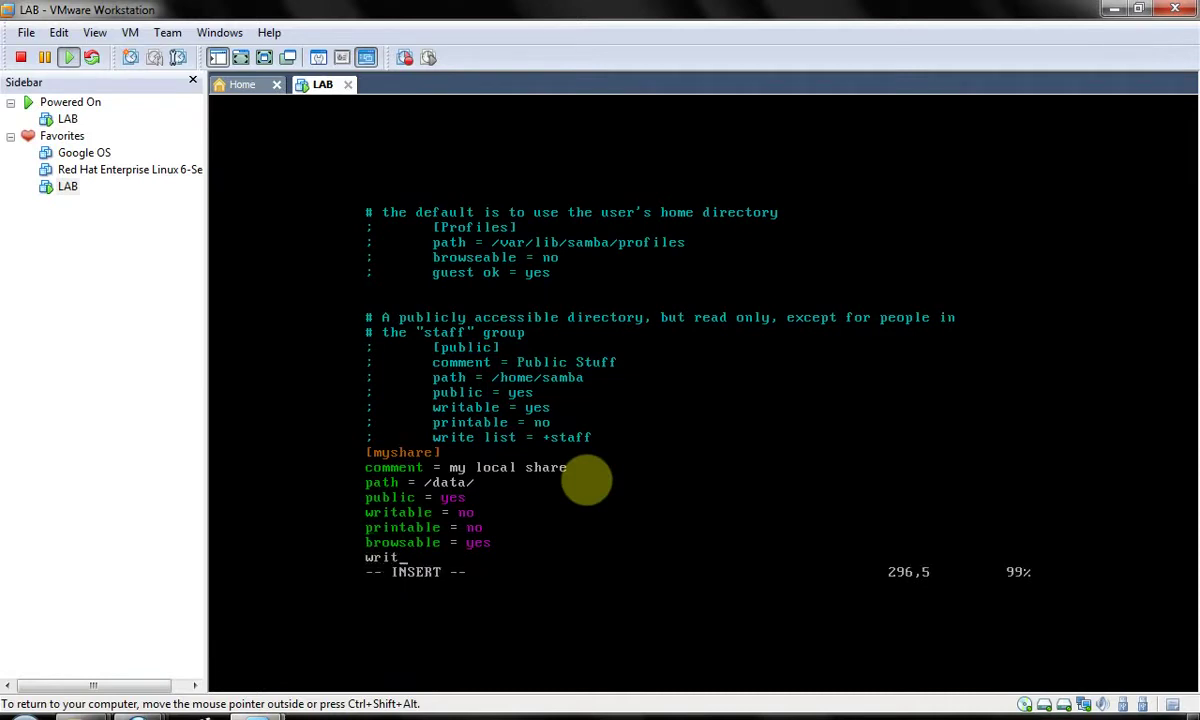
pyautogui.write('e list = mostafa')
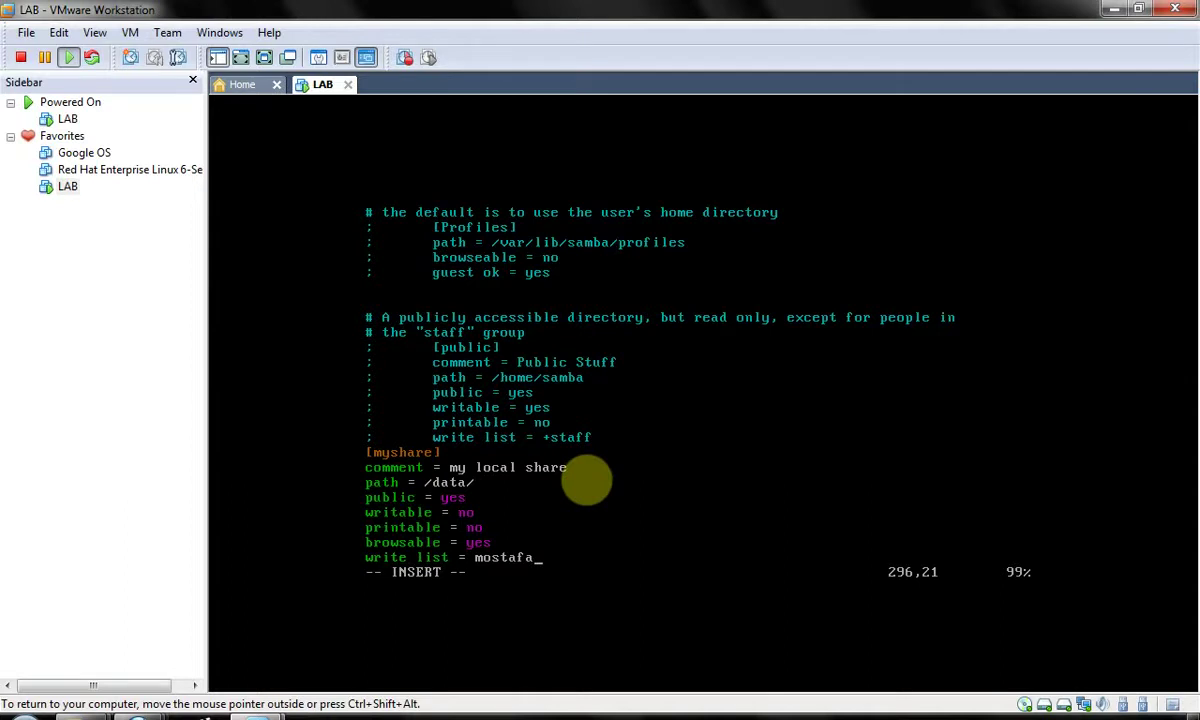
pyautogui.press('Escape')
pyautogui.write(':w')
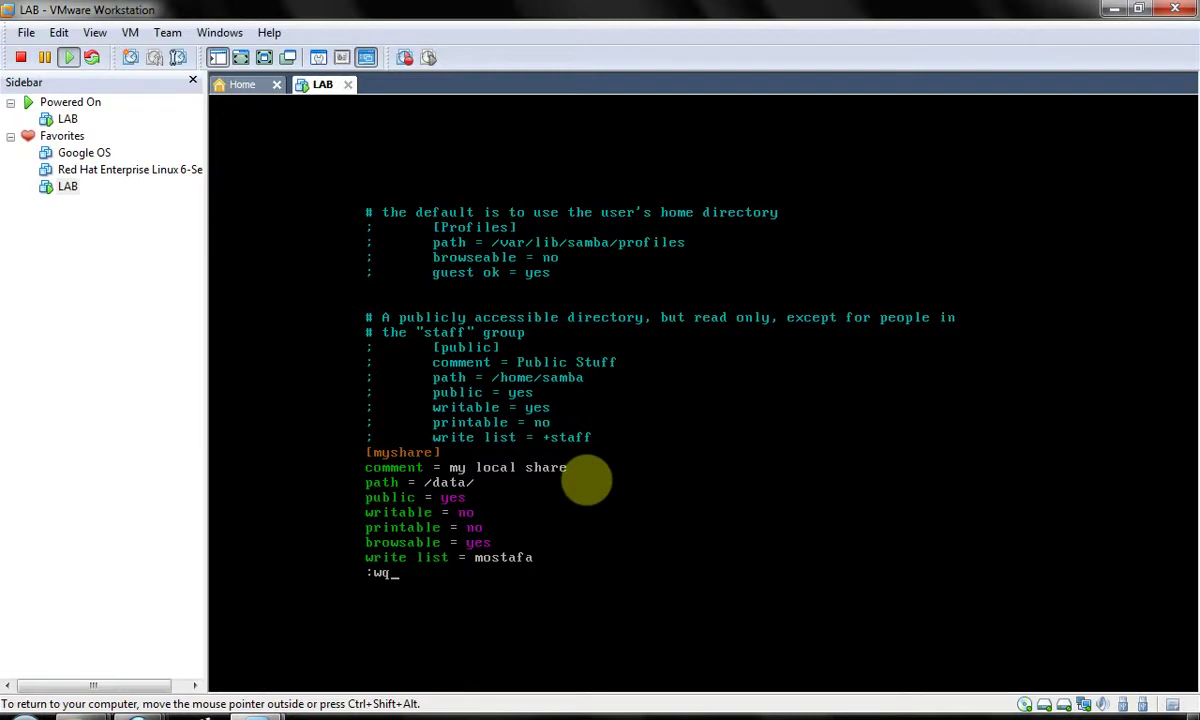
pyautogui.write('q')
pyautogui.press('Return')
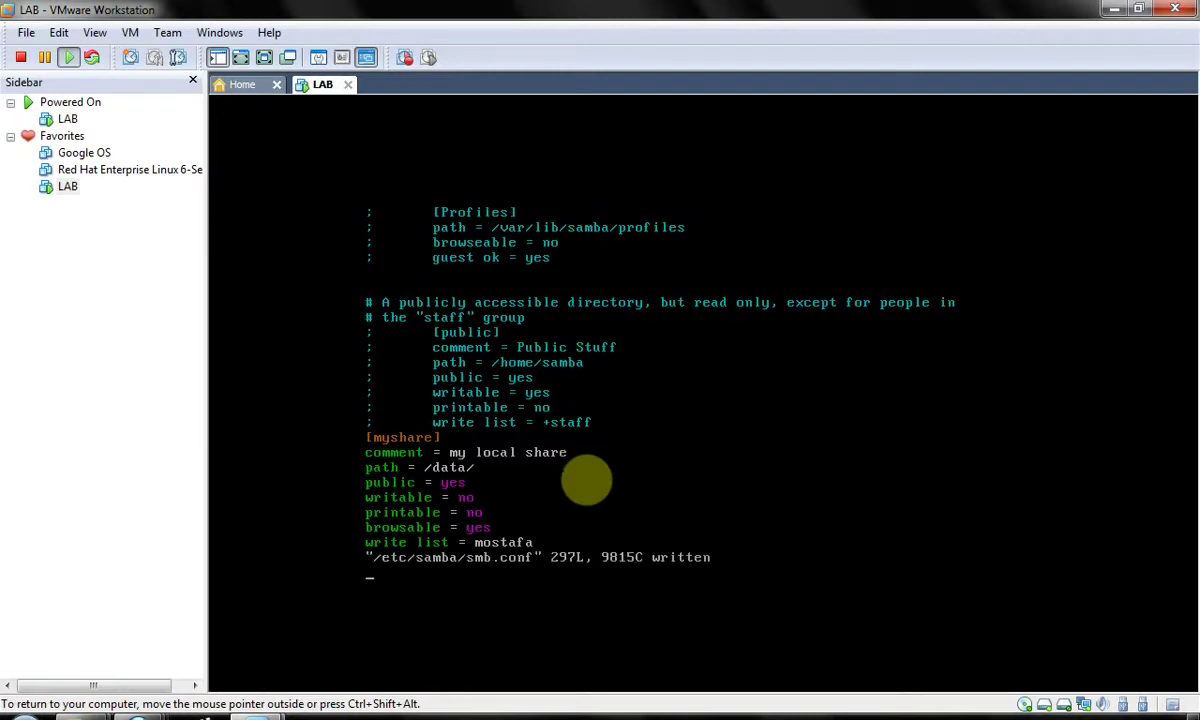
pyautogui.press('Up')
# - Run smbpasswd with the -c option for user mostafa, which fails
pyautogui.press('Down')
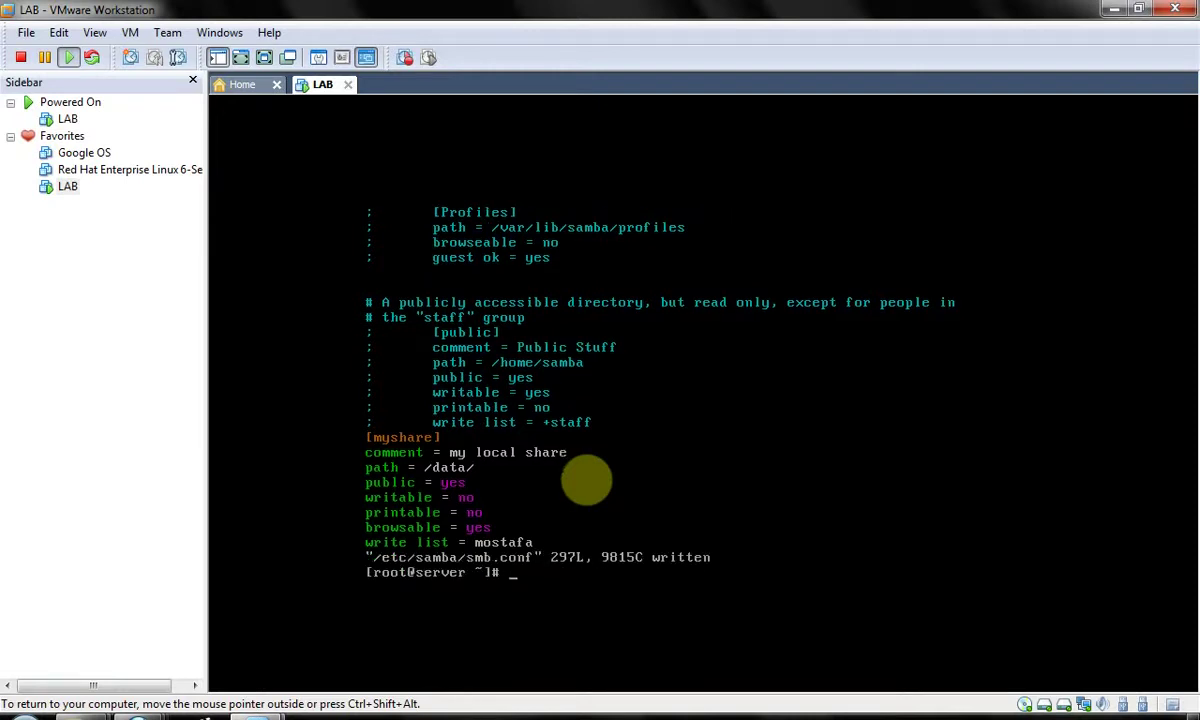
pyautogui.write('smb')
pyautogui.press('Tab')
pyautogui.press('Tab')
pyautogui.write('p')
pyautogui.press('Tab')
pyautogui.press('Tab')
pyautogui.press('Tab')
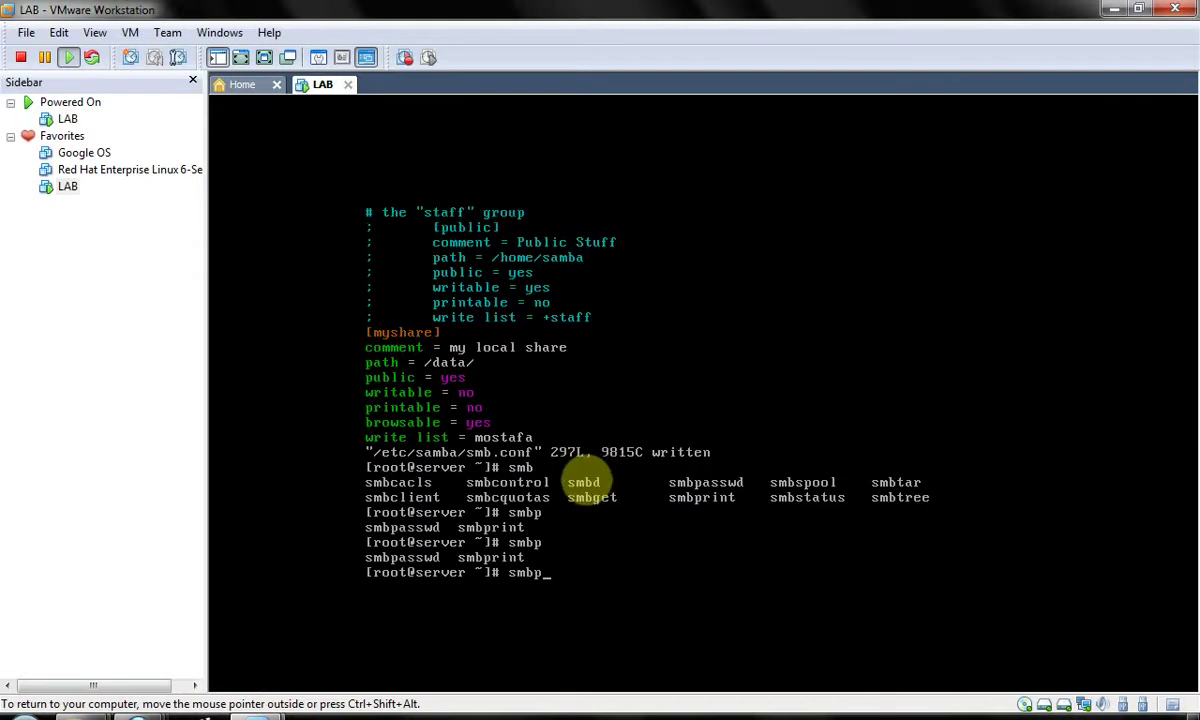
pyautogui.write('a')
pyautogui.press('Tab')
pyautogui.hotkey('ctrl', 'l')
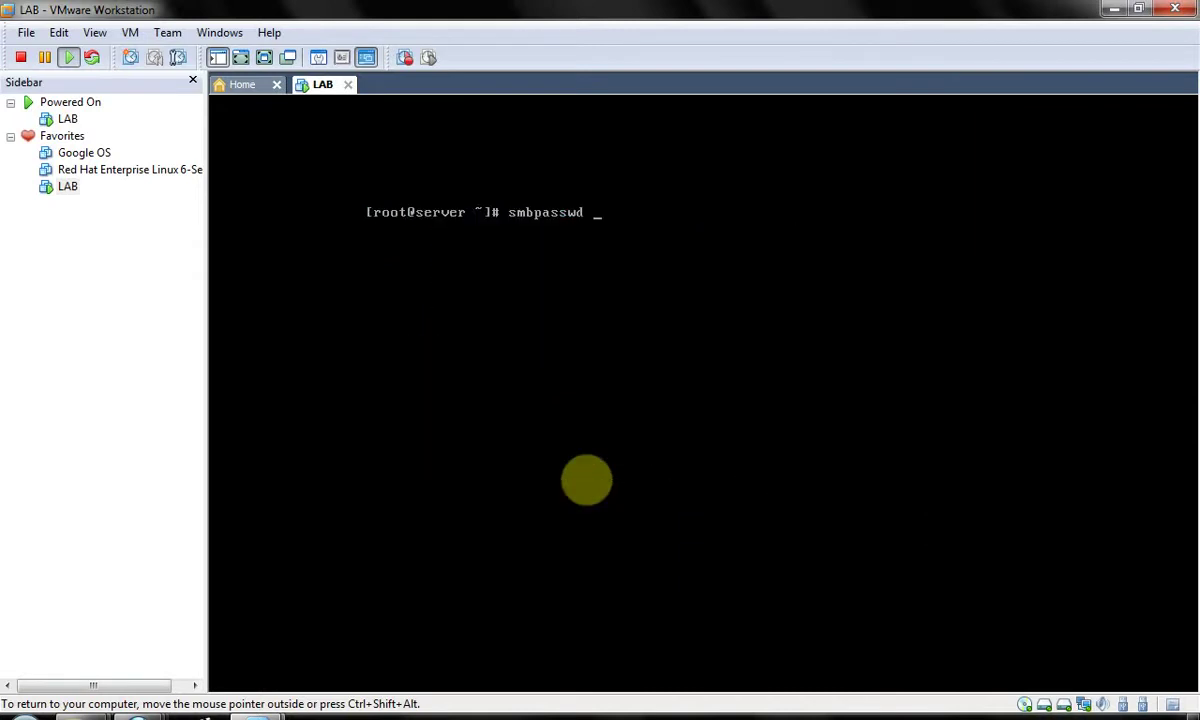
pyautogui.write('mostafa')
pyautogui.press('Left')
pyautogui.press('Left')
pyautogui.press('Left')
pyautogui.press('Left')
pyautogui.press('Left')
pyautogui.press('Left')
pyautogui.write('-c')
pyautogui.press('Return')
# - Rerun smbpasswd for mostafa without -c and submit the new SMB password
pyautogui.press('Up')
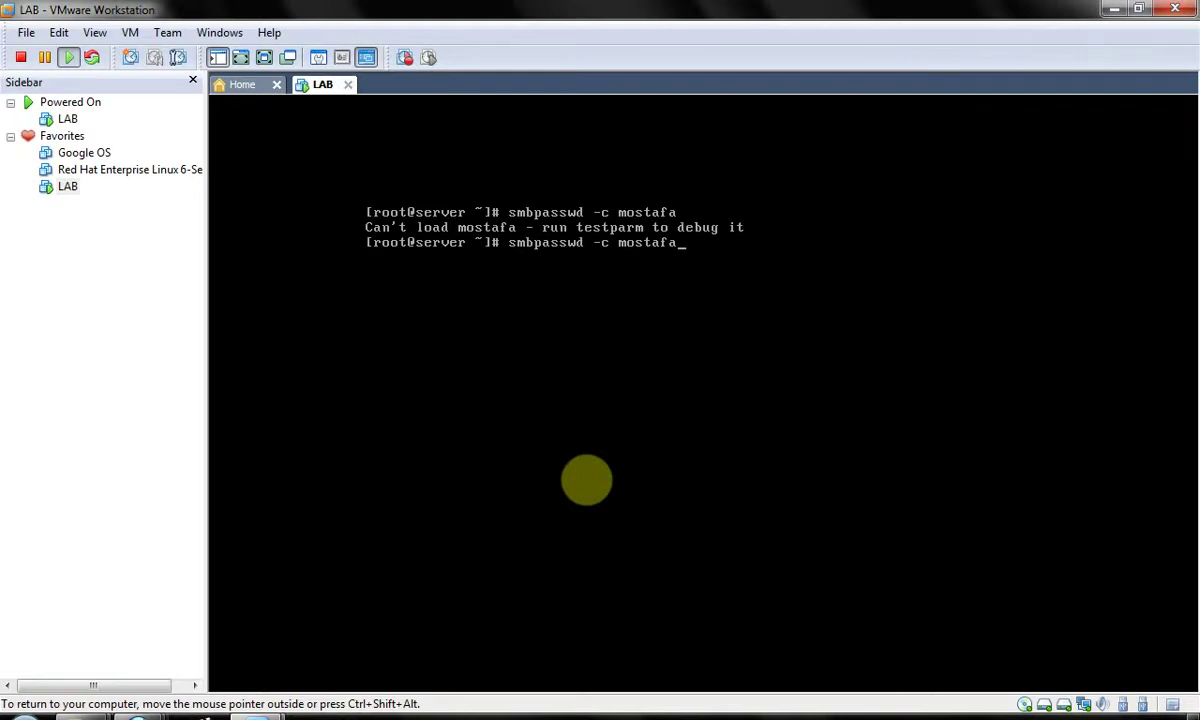
pyautogui.press('Left')
pyautogui.press('Left')
pyautogui.press('Left')
pyautogui.press('Left')
pyautogui.press('Left')
pyautogui.press('Left')
pyautogui.press('Left')
pyautogui.press('BackSpace')
pyautogui.press('BackSpace')
pyautogui.press('Return')
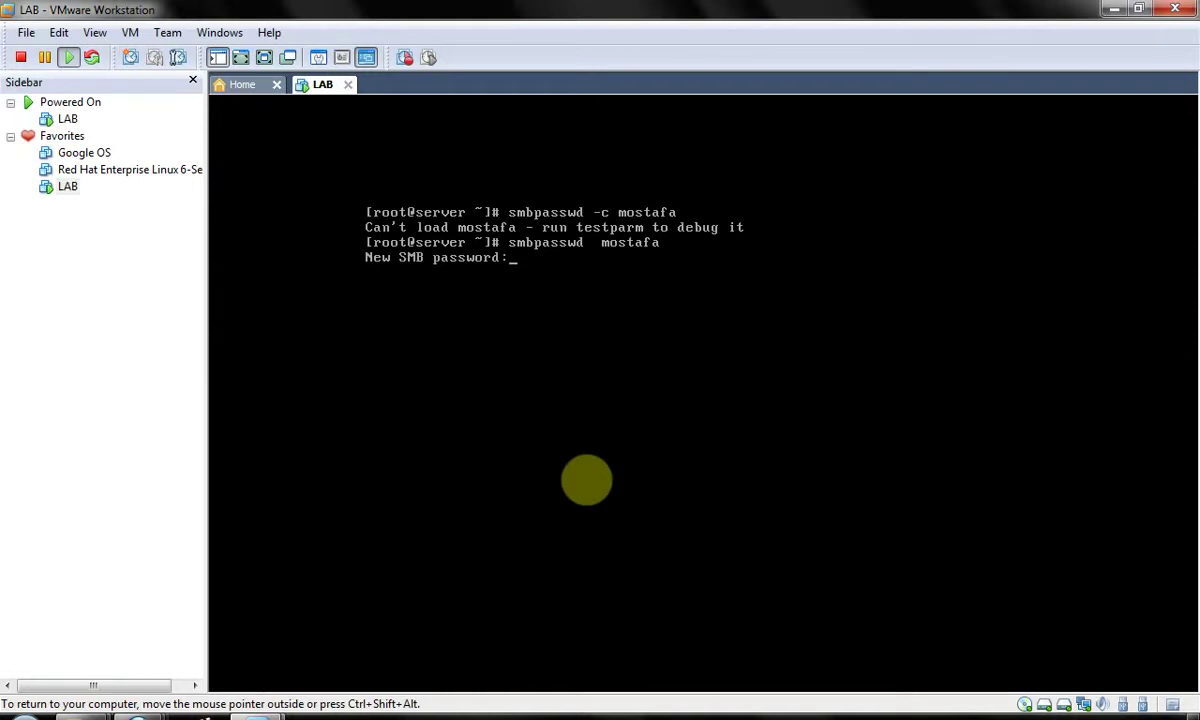
pyautogui.press('Return')
pyautogui.press('Return')
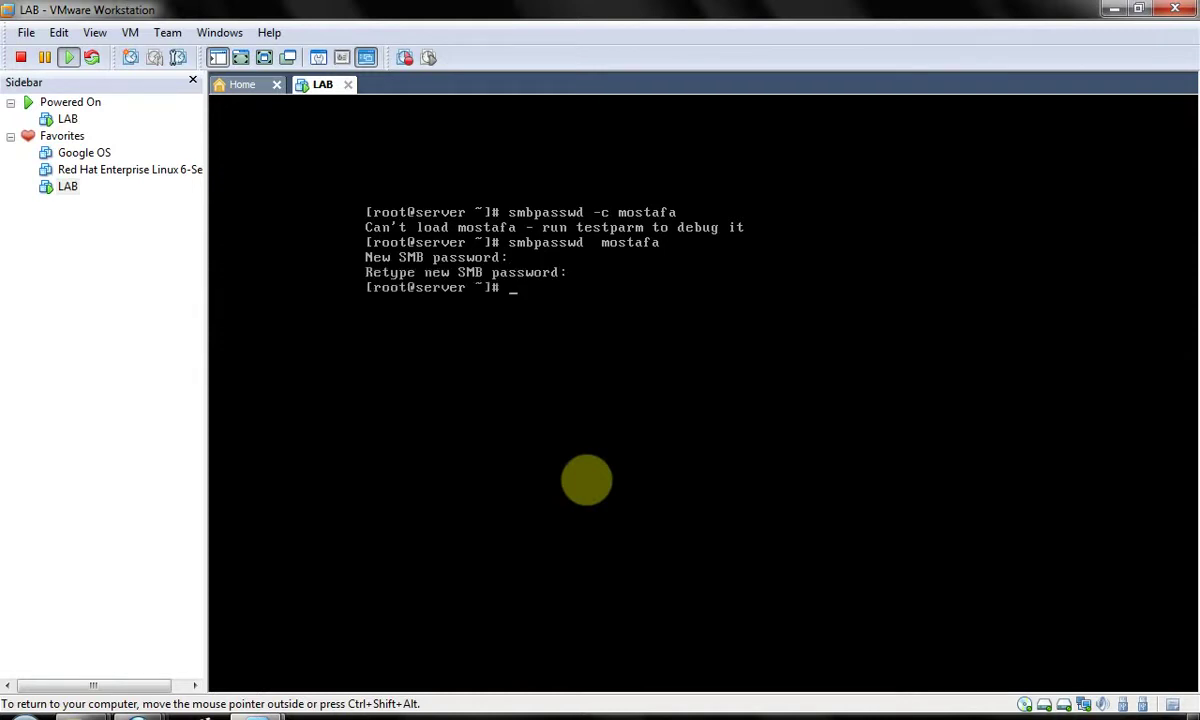
# - Leave 'smbpasswd mostafa' unrun at the prompt and switch the VM to its graphical desktop
pyautogui.hotkey('ctrl', 'l')
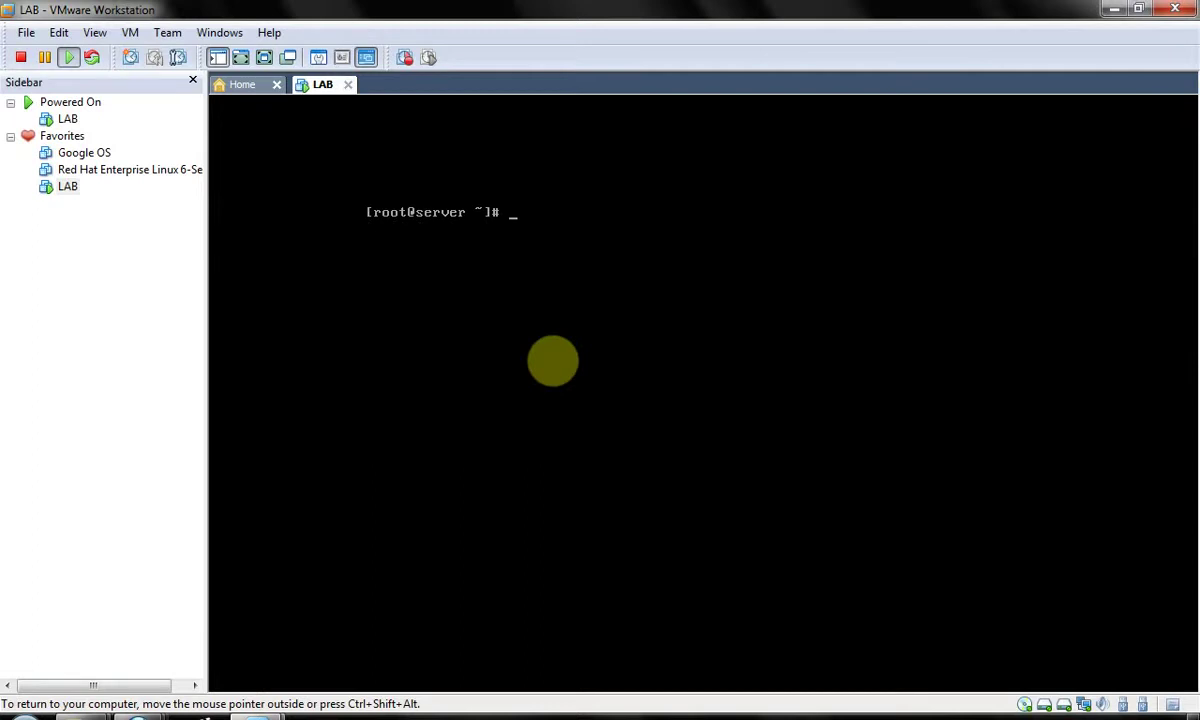
pyautogui.press('Up')
pyautogui.press('Left')
pyautogui.press('Left')
pyautogui.press('Left')
pyautogui.press('Left')
pyautogui.press('Left')
pyautogui.press('Left')
pyautogui.press('Left')
pyautogui.press('Left')
pyautogui.press('BackSpace')
pyautogui.press('BackSpace')
pyautogui.press('End')
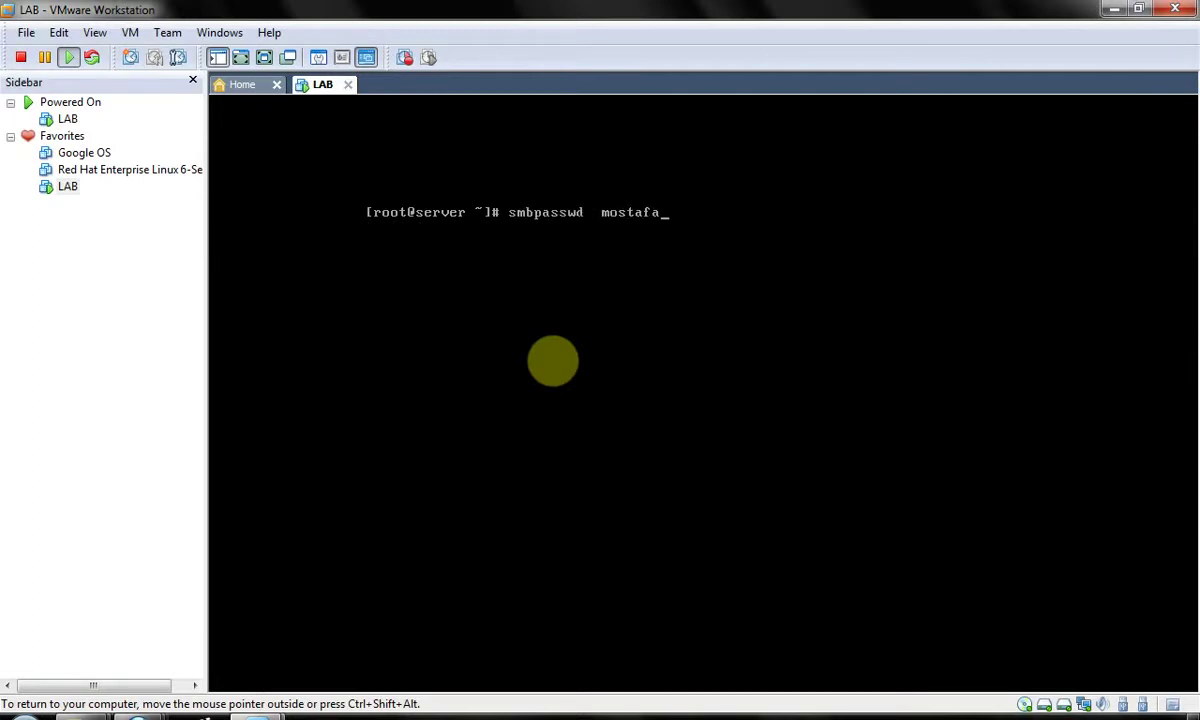
pyautogui.hotkey('ctrl', 'alt', 'F1')
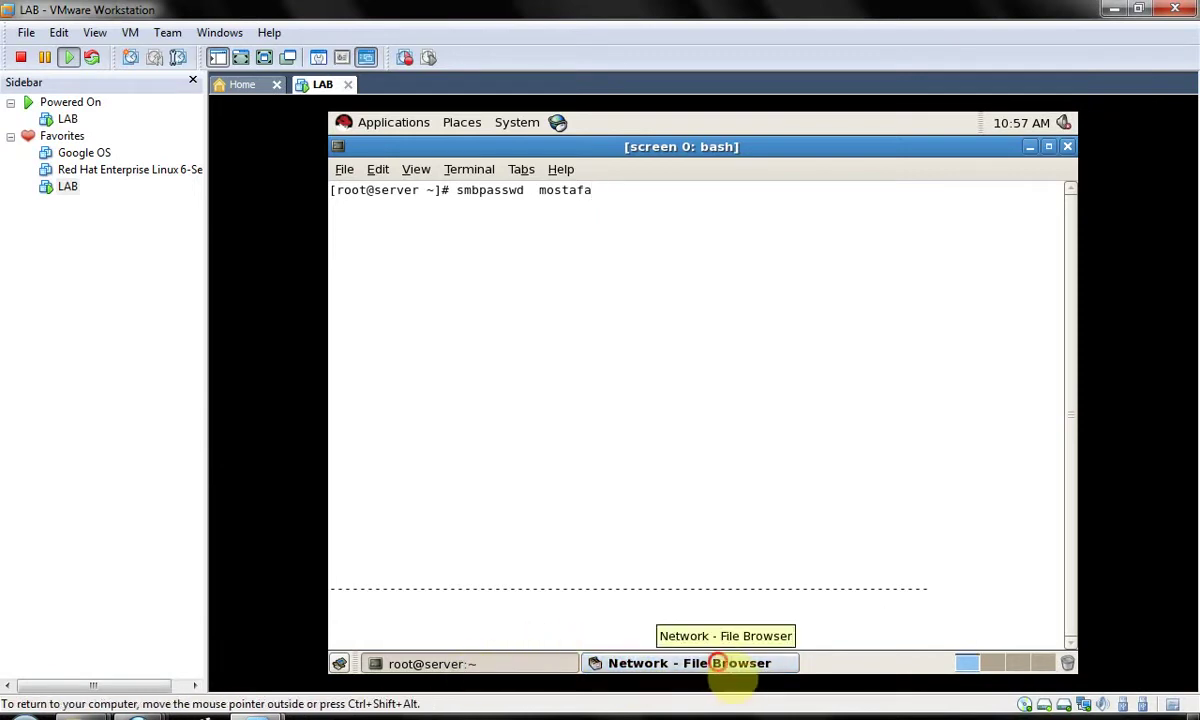
# - In the guest's network browser, open LINUX FILE SERVE, then myshare, then emptyfile.txt
pyautogui.click(714, 663)
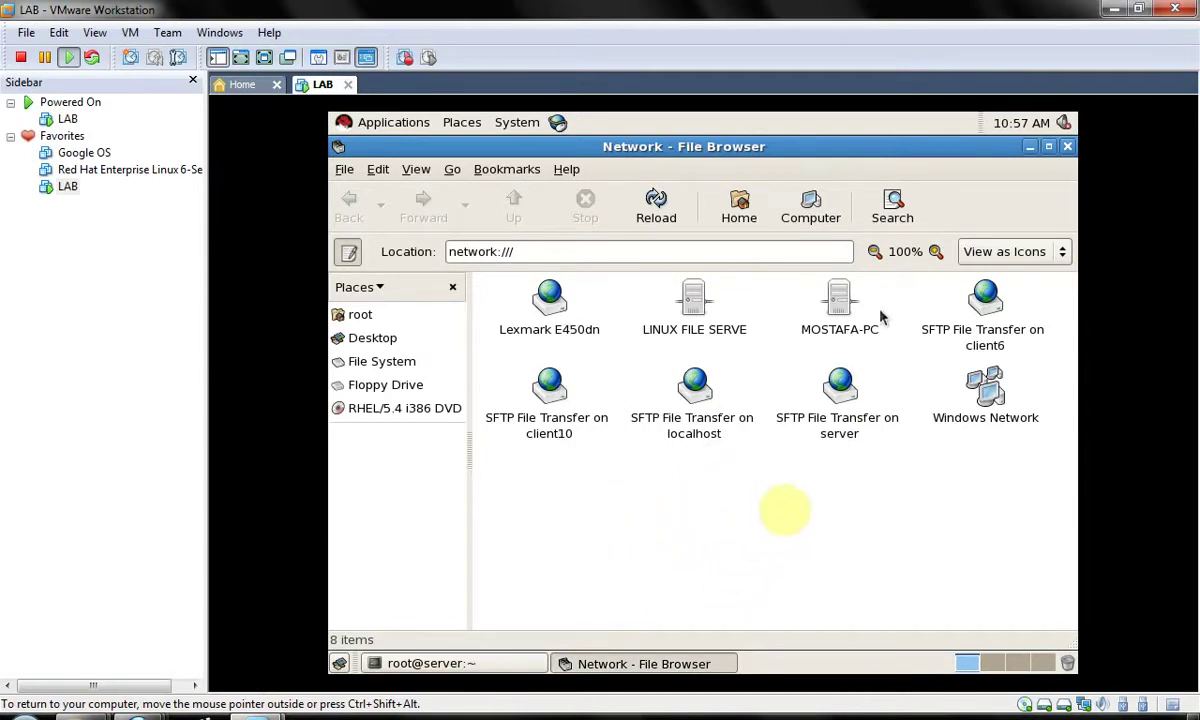
pyautogui.doubleClick(697, 320)
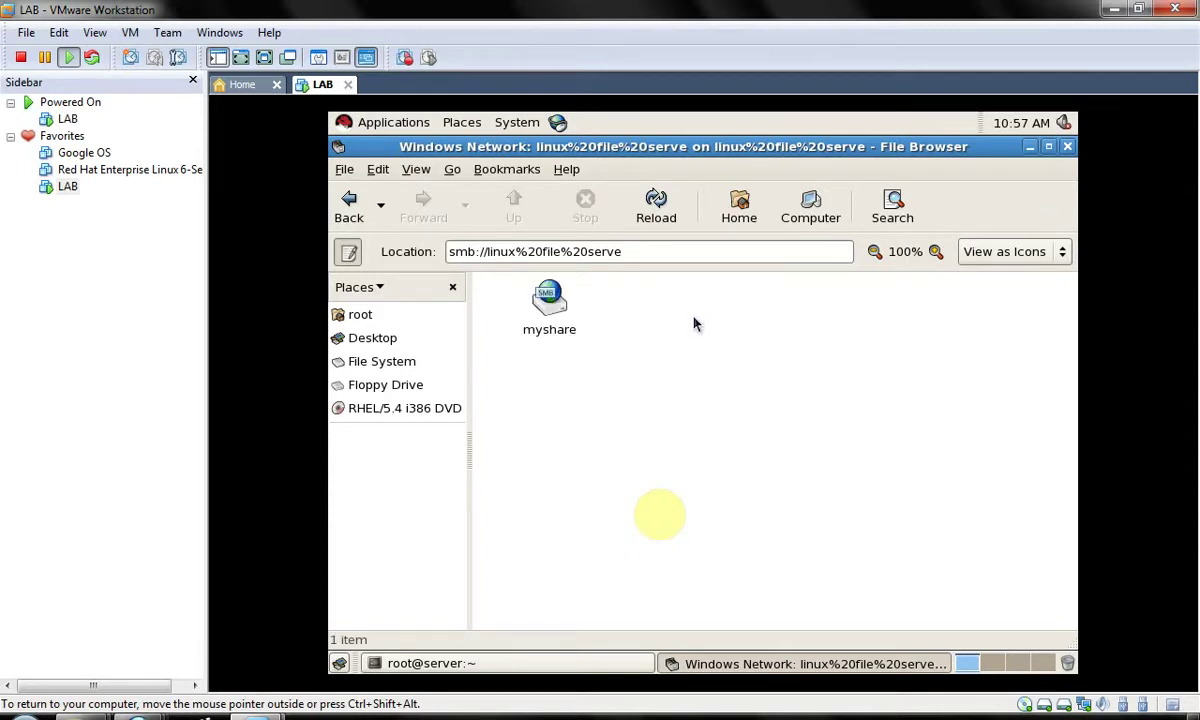
pyautogui.press('Down')
pyautogui.press('Return')
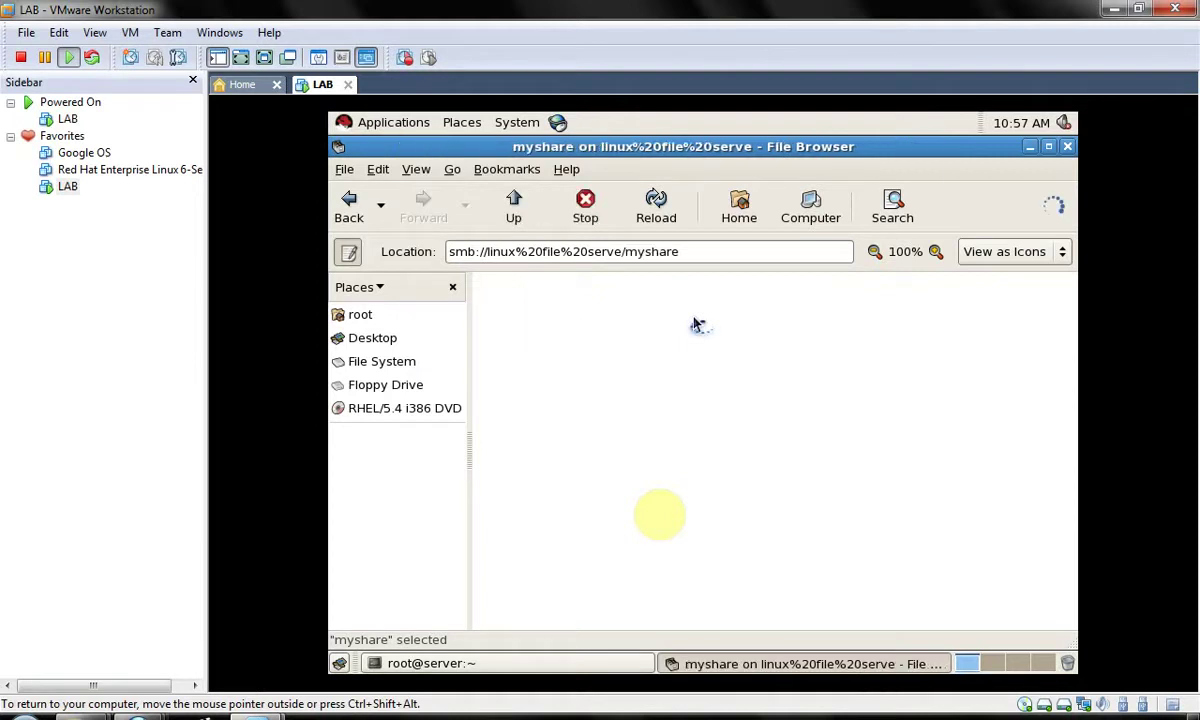
pyautogui.press('Down')
pyautogui.press('Return')
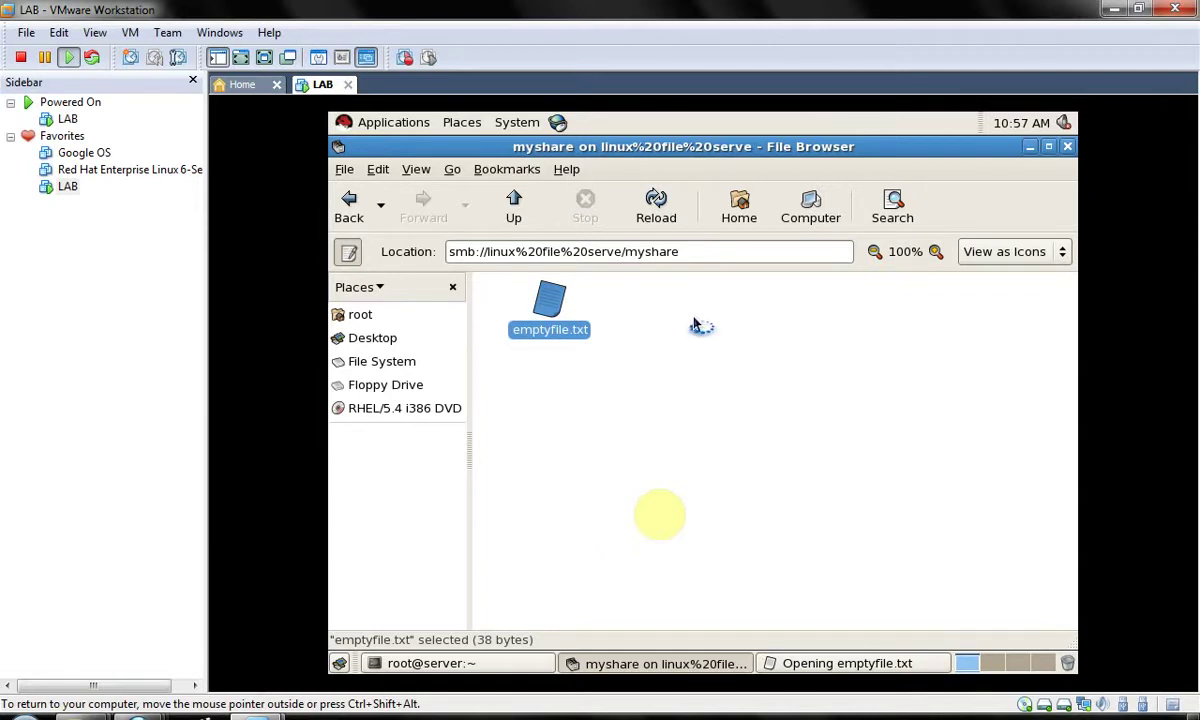
pyautogui.click(592, 547)
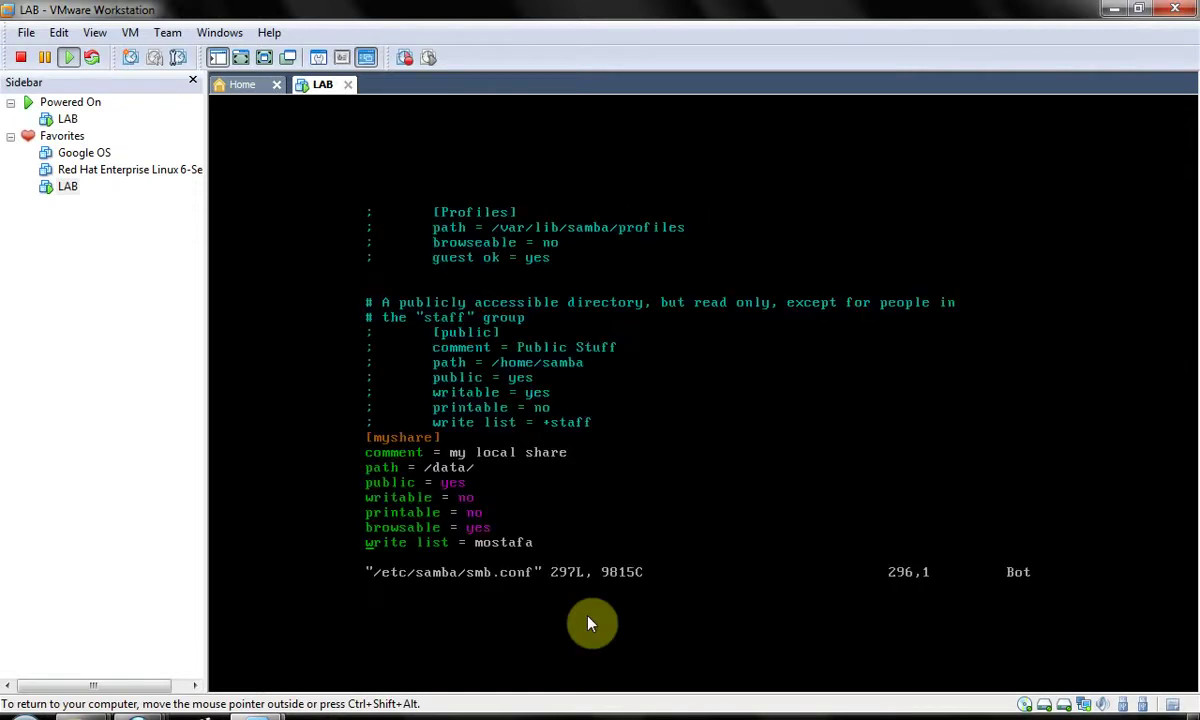
# - Change myshare's 'public = yes' to 'no' in smb.conf, save, and restart Samba
pyautogui.press('Up')
pyautogui.write('cw')
pyautogui.write('n')
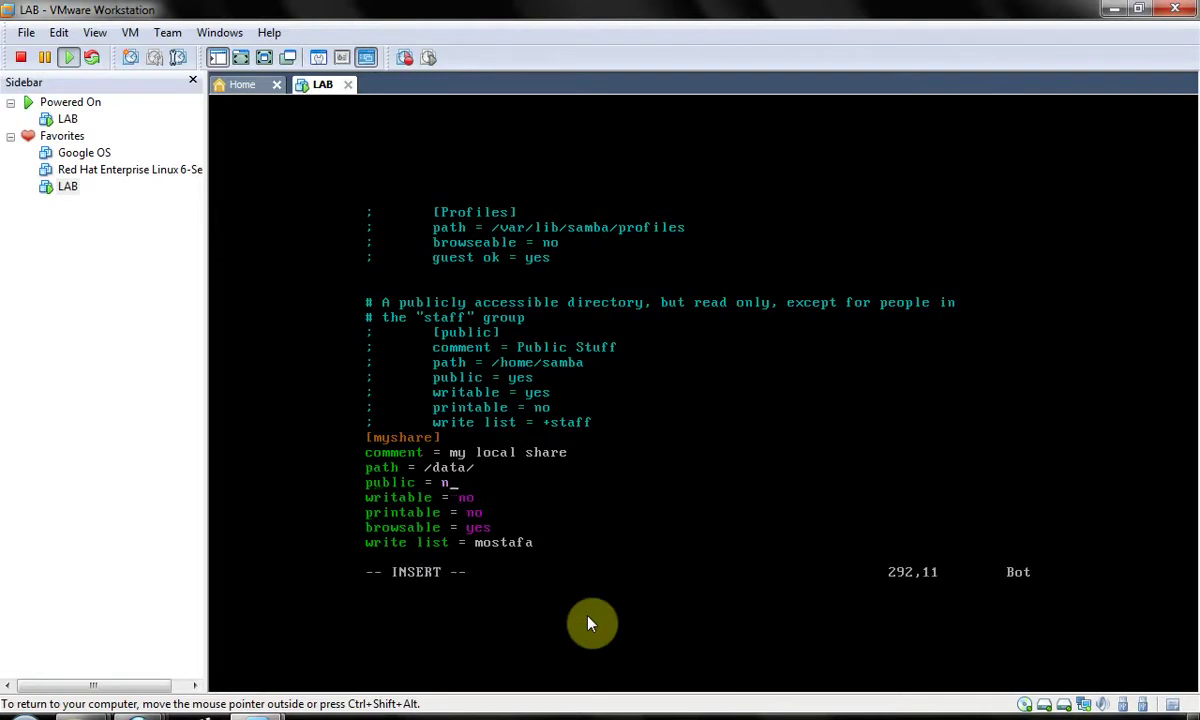
pyautogui.write('o')
pyautogui.press('Escape')
pyautogui.write(':wq')
pyautogui.press('Return')
pyautogui.write('smbpasswd  mostafa')
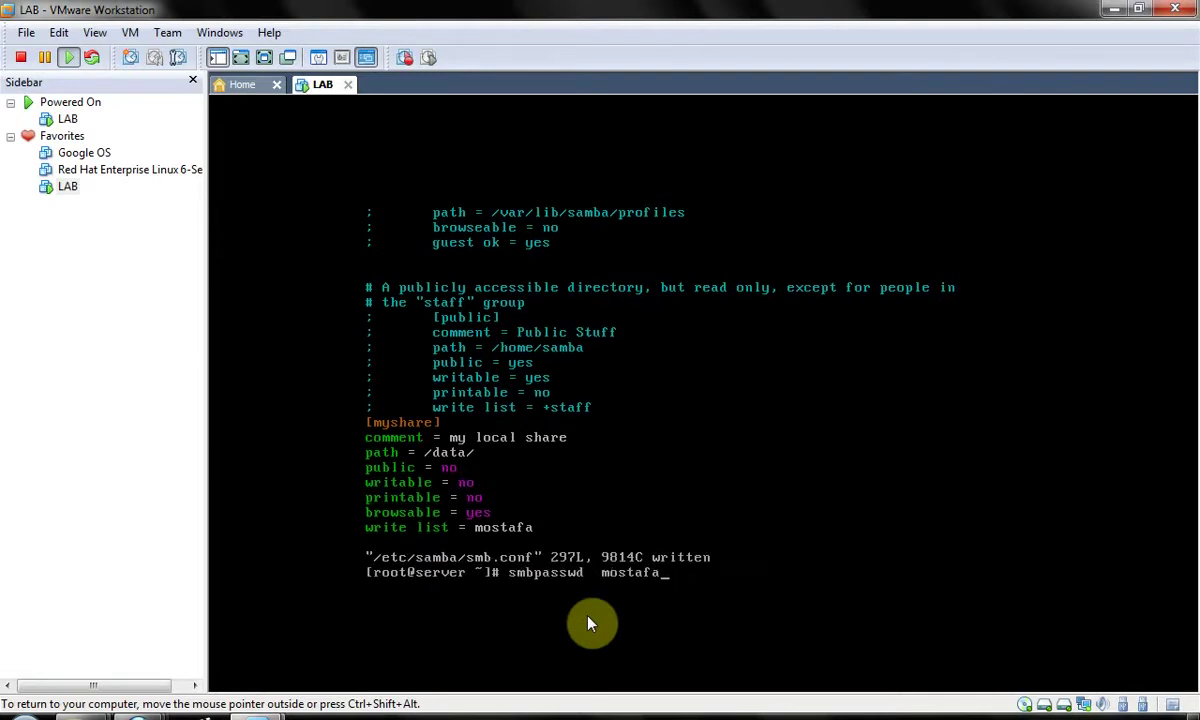
pyautogui.press('Up')
pyautogui.press('Up')
pyautogui.press('Up')
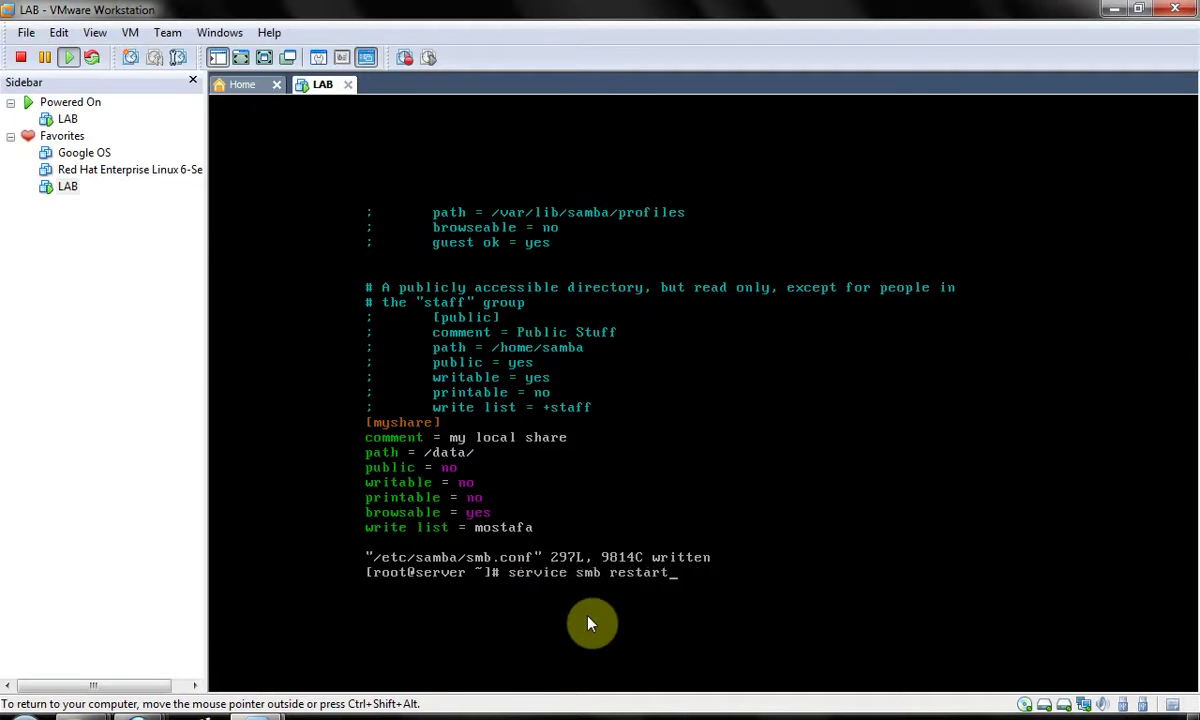
pyautogui.press('Return')
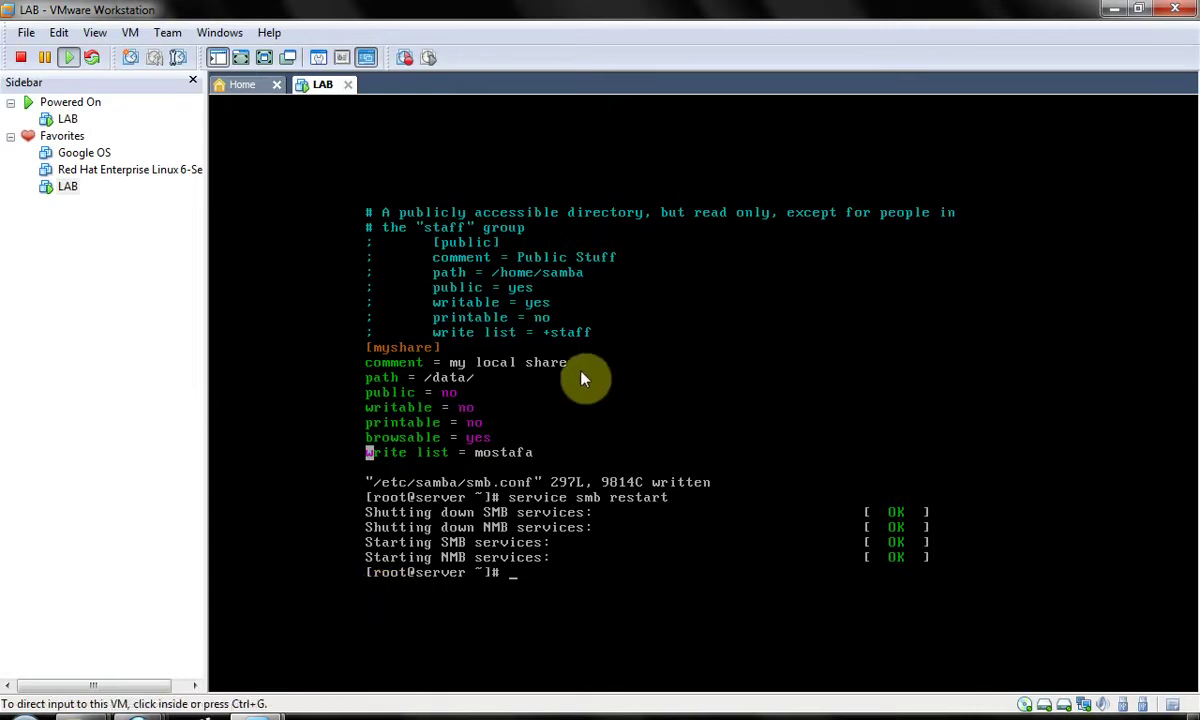
pyautogui.click(225, 712)
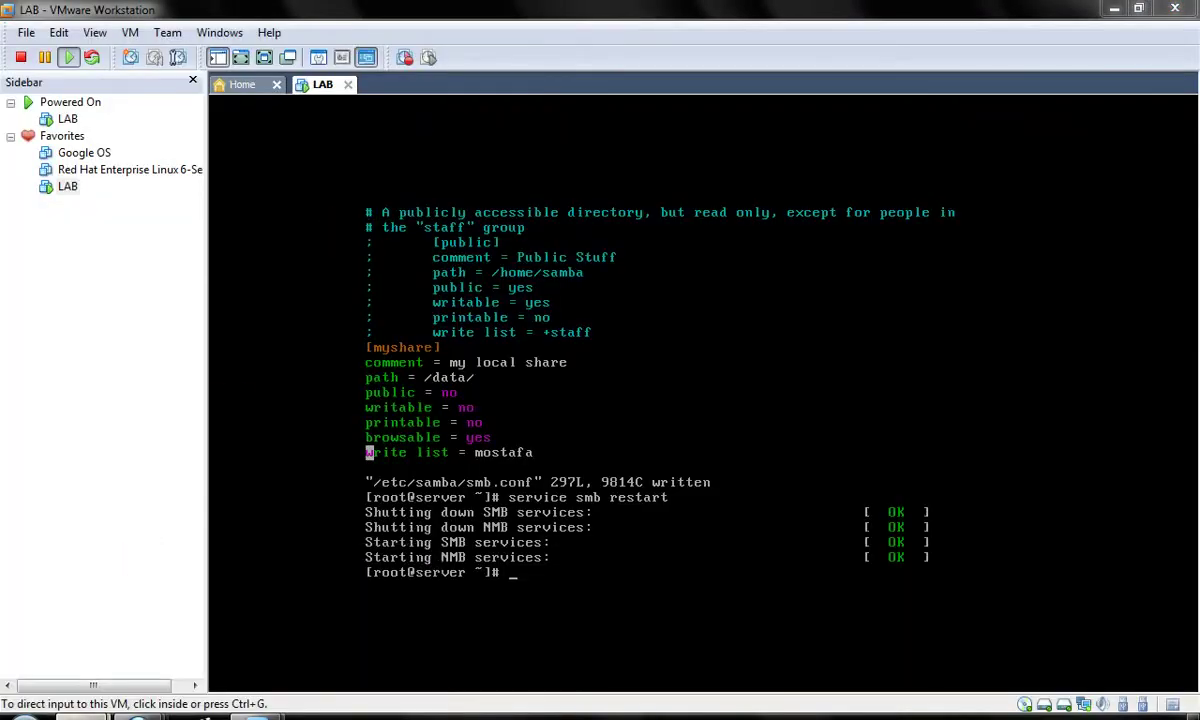
# - From Explorer's Network view, request \\192.168.0.200 via the address bar, then return to the LAB VM
pyautogui.click(225, 714)
pyautogui.click(118, 648)
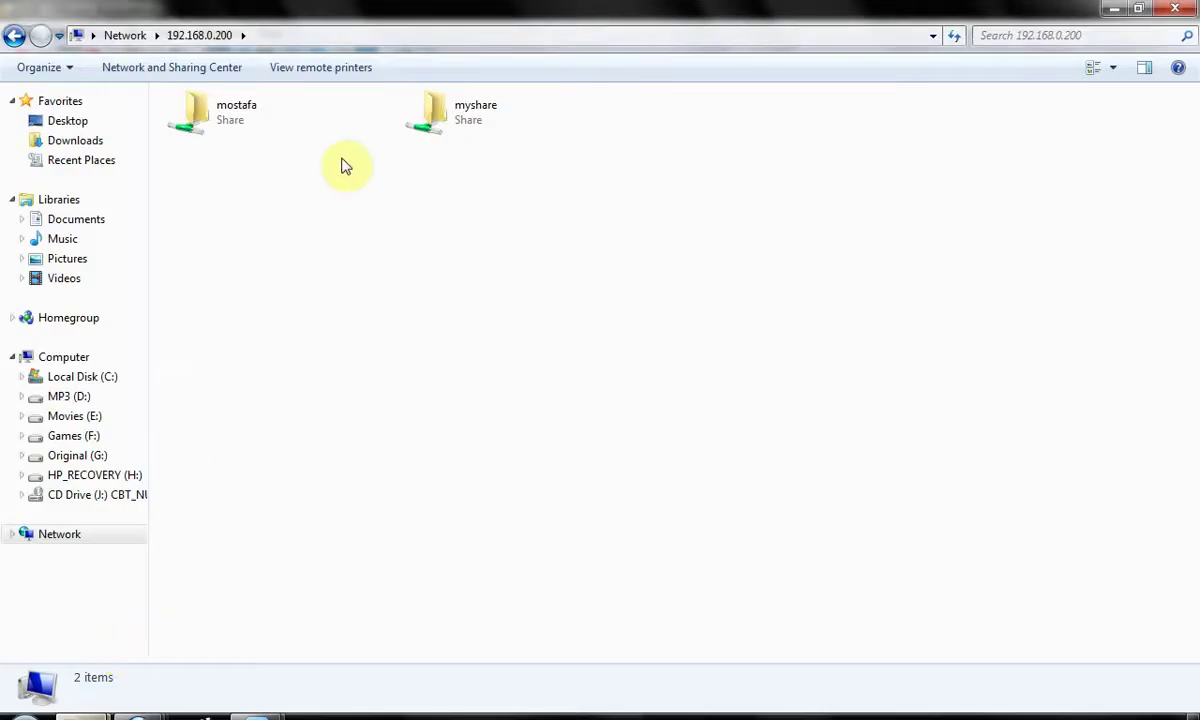
pyautogui.click(124, 35)
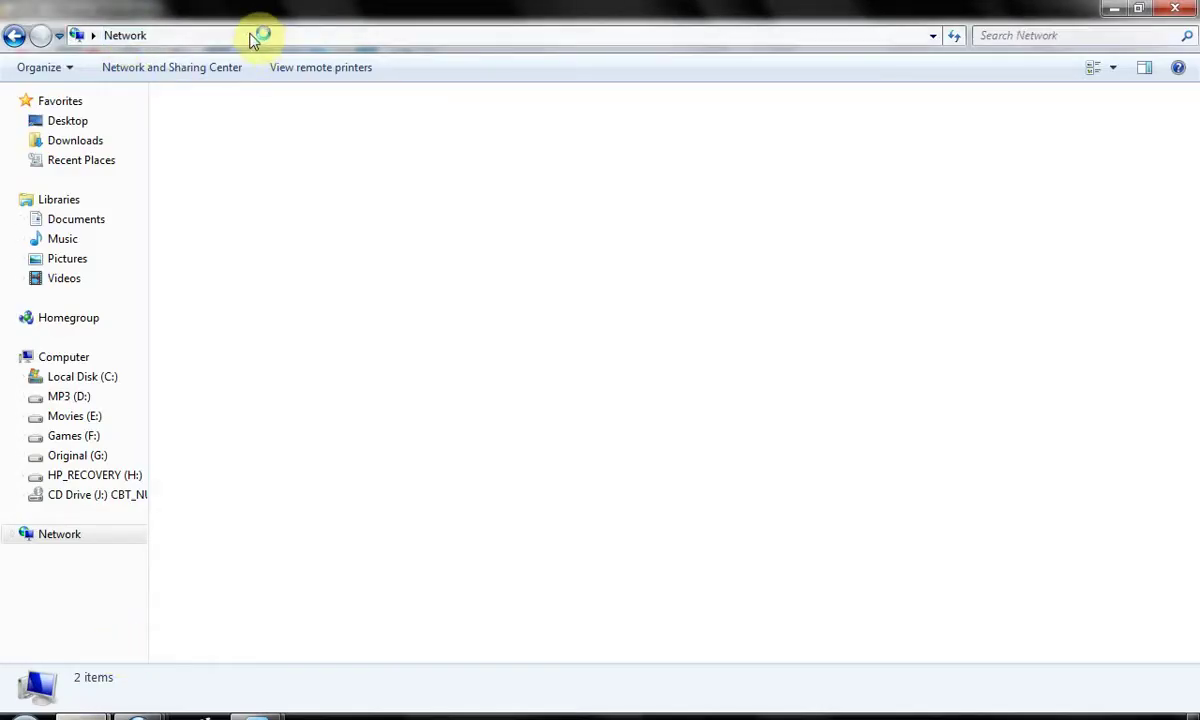
pyautogui.click(282, 38)
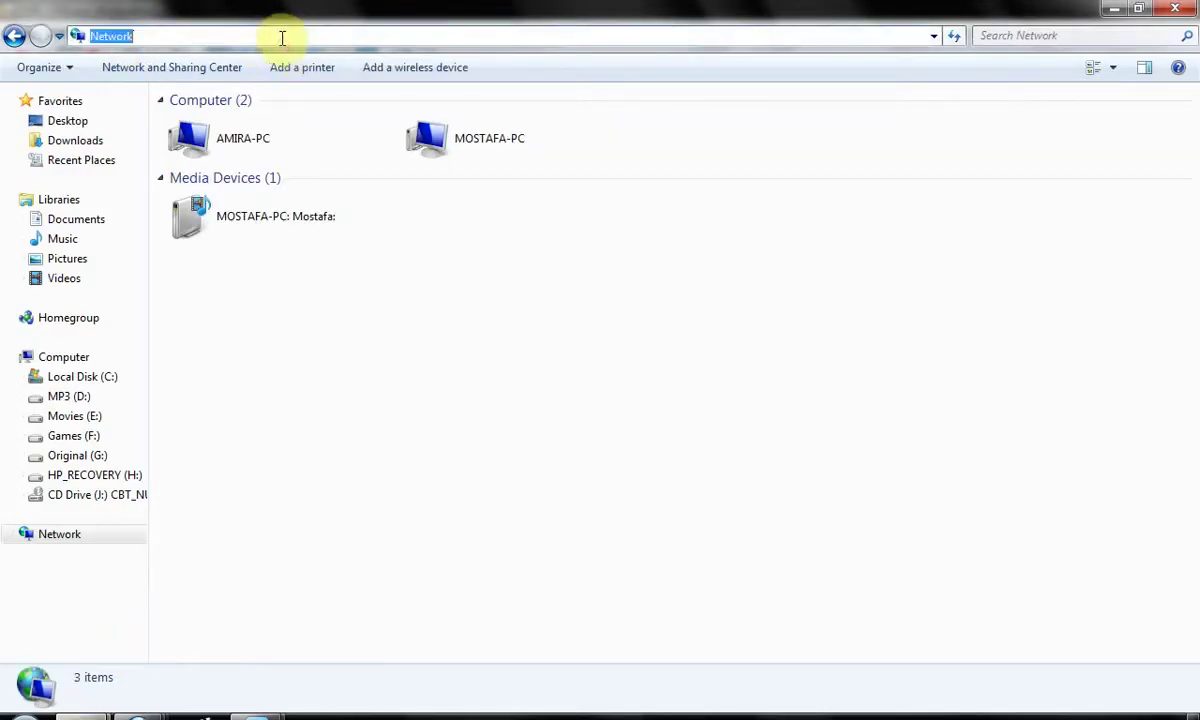
pyautogui.write('\\\\192')
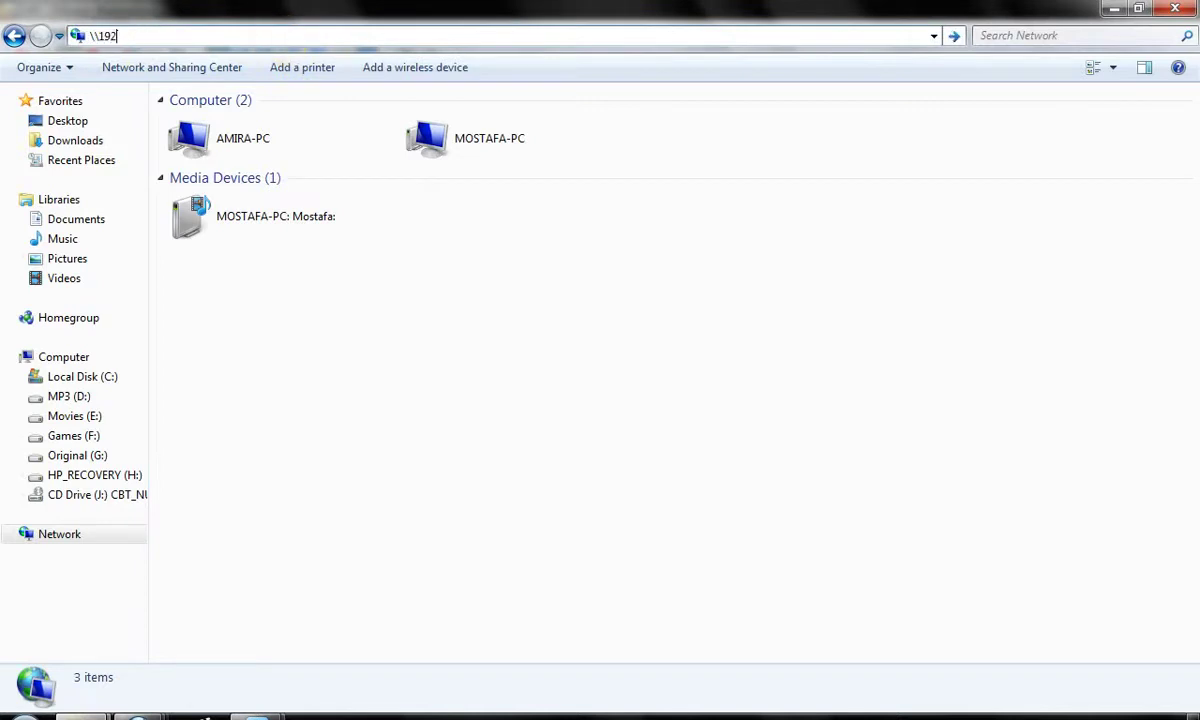
pyautogui.write('.1')
pyautogui.press('Down')
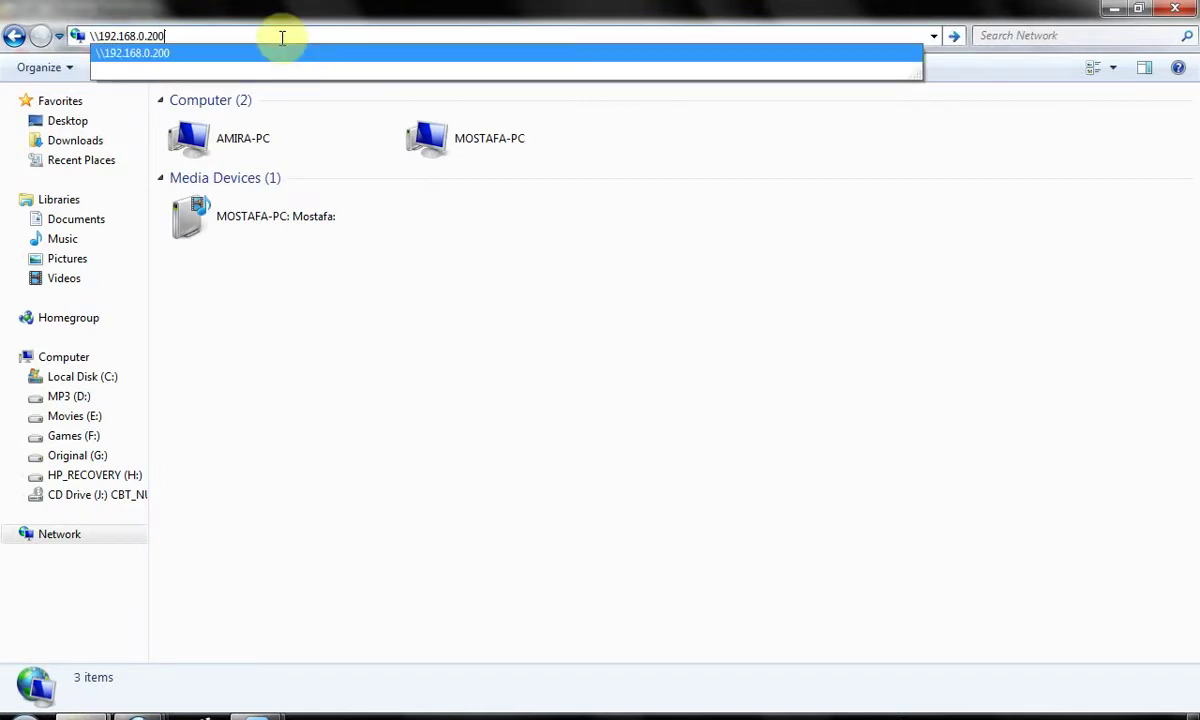
pyautogui.press('Return')
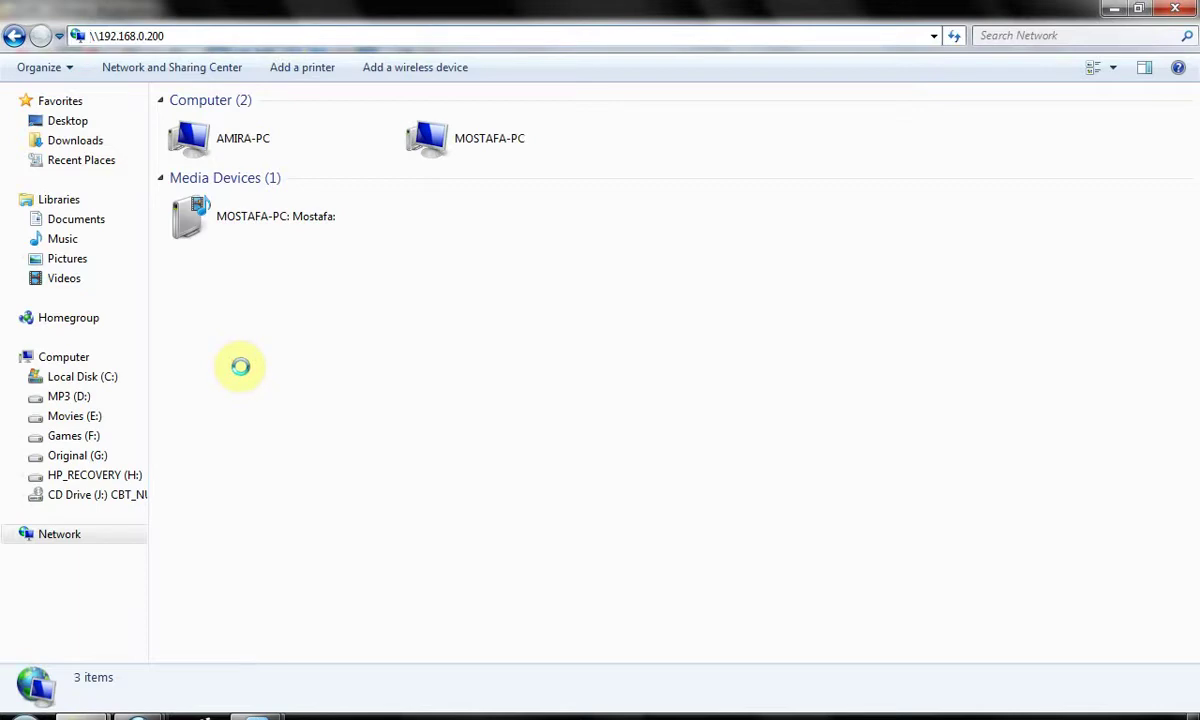
pyautogui.moveTo(257, 716)
pyautogui.click(375, 655)
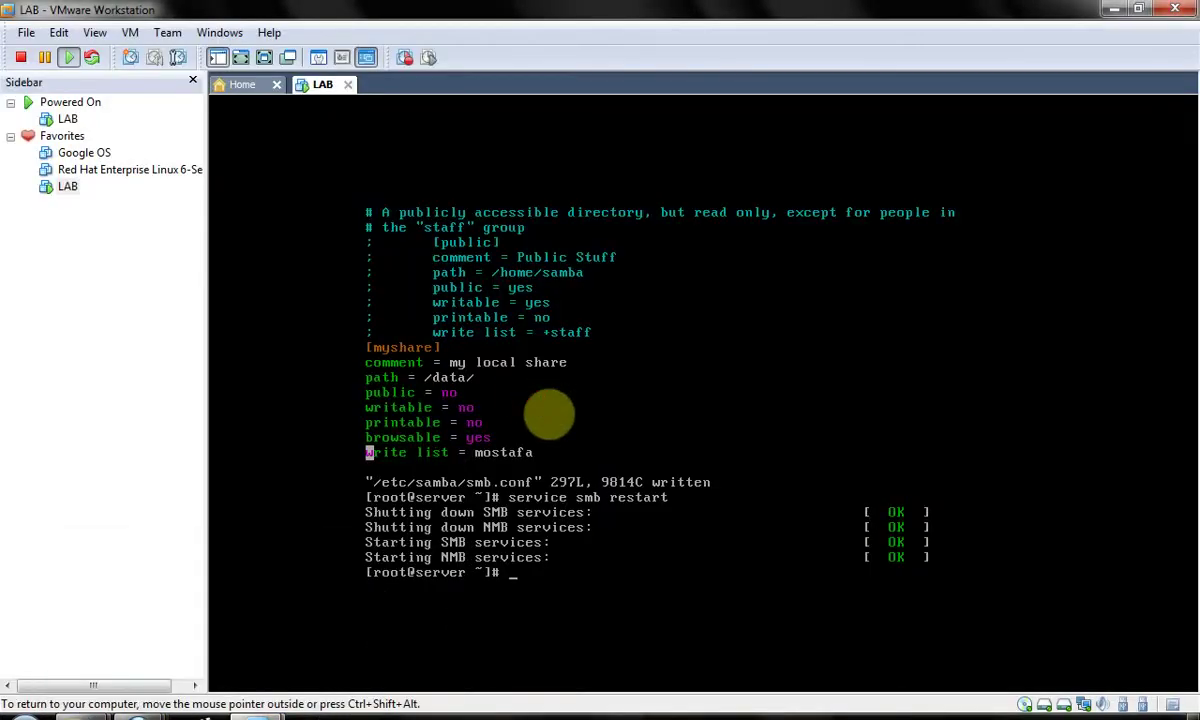
# - Select emptyfile.txt in the guest's myshare listing, compare with the Windows Explorer windows, and return
pyautogui.hotkey('ctrl', 'alt', 'F1')
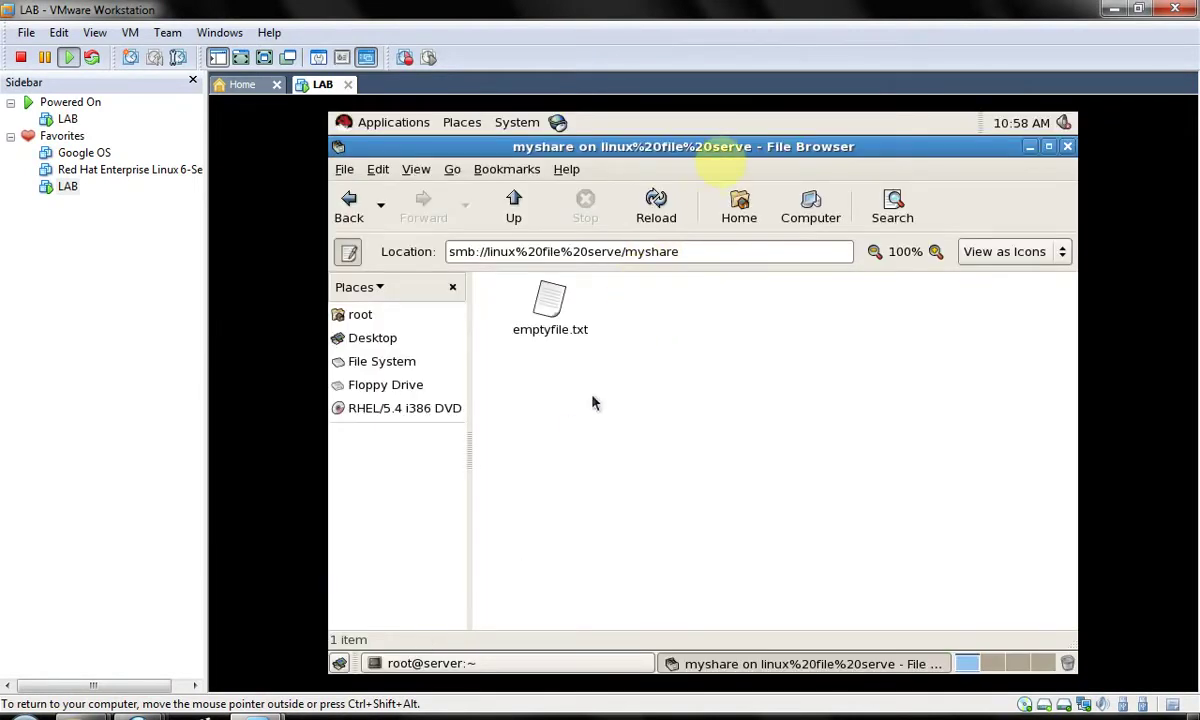
pyautogui.click(551, 313)
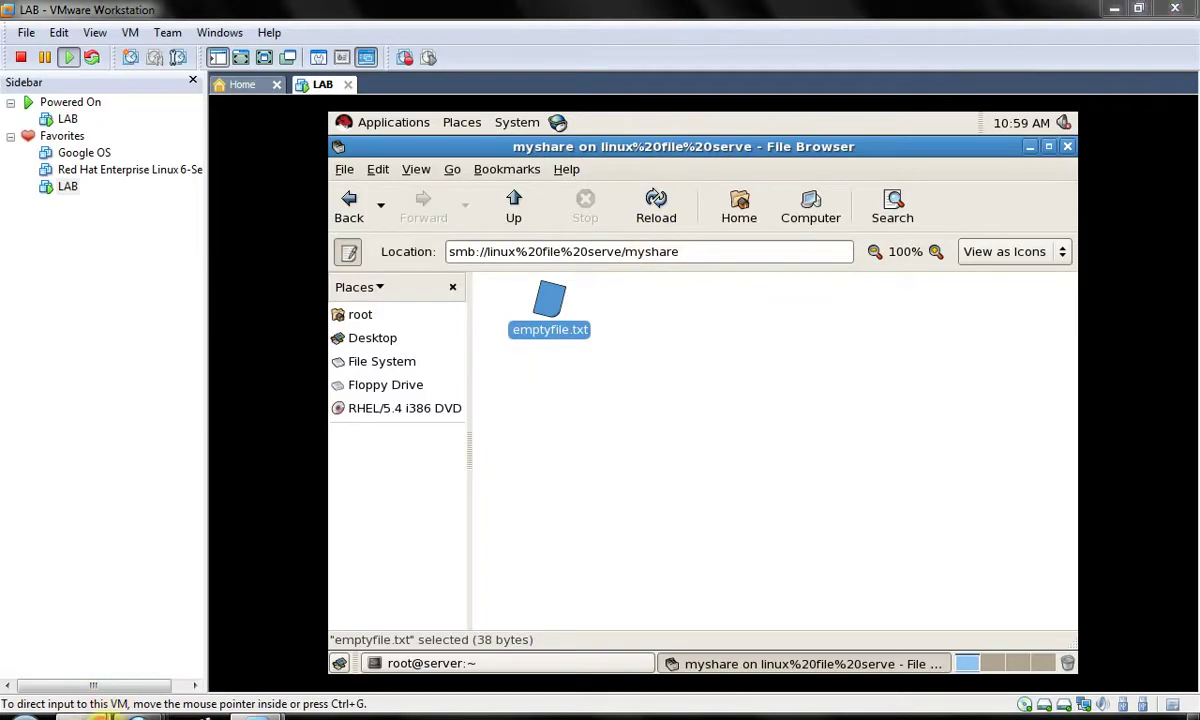
pyautogui.click(262, 630)
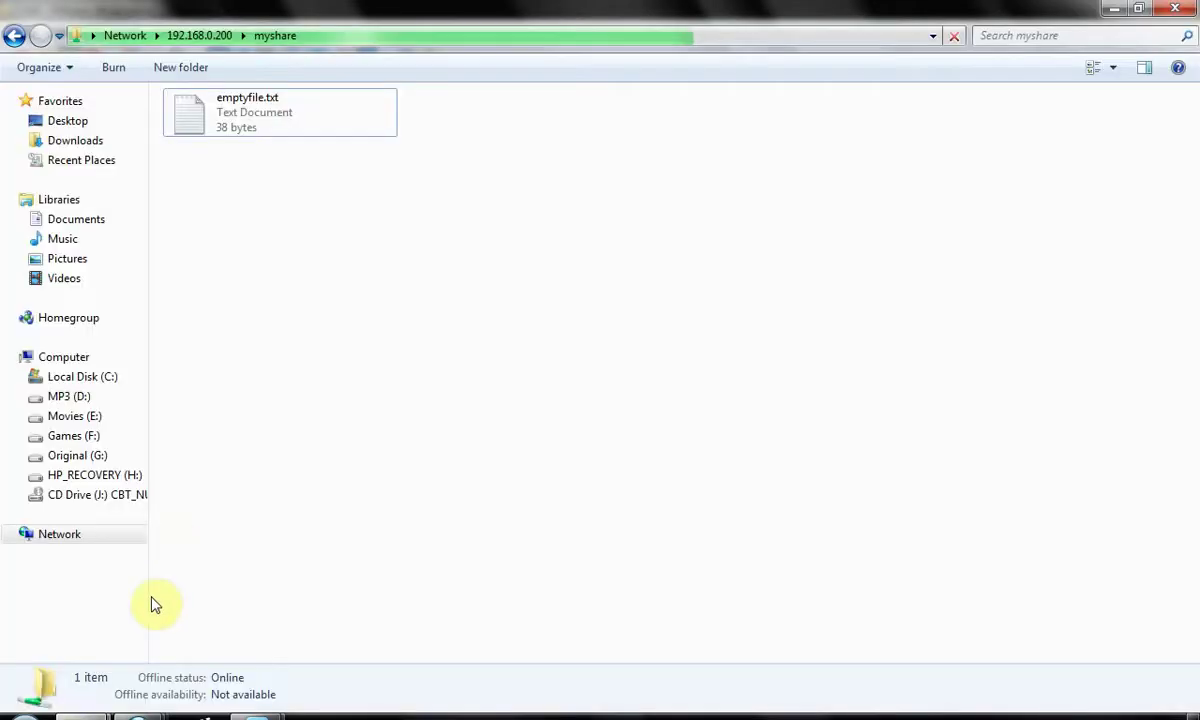
pyautogui.click(100, 650)
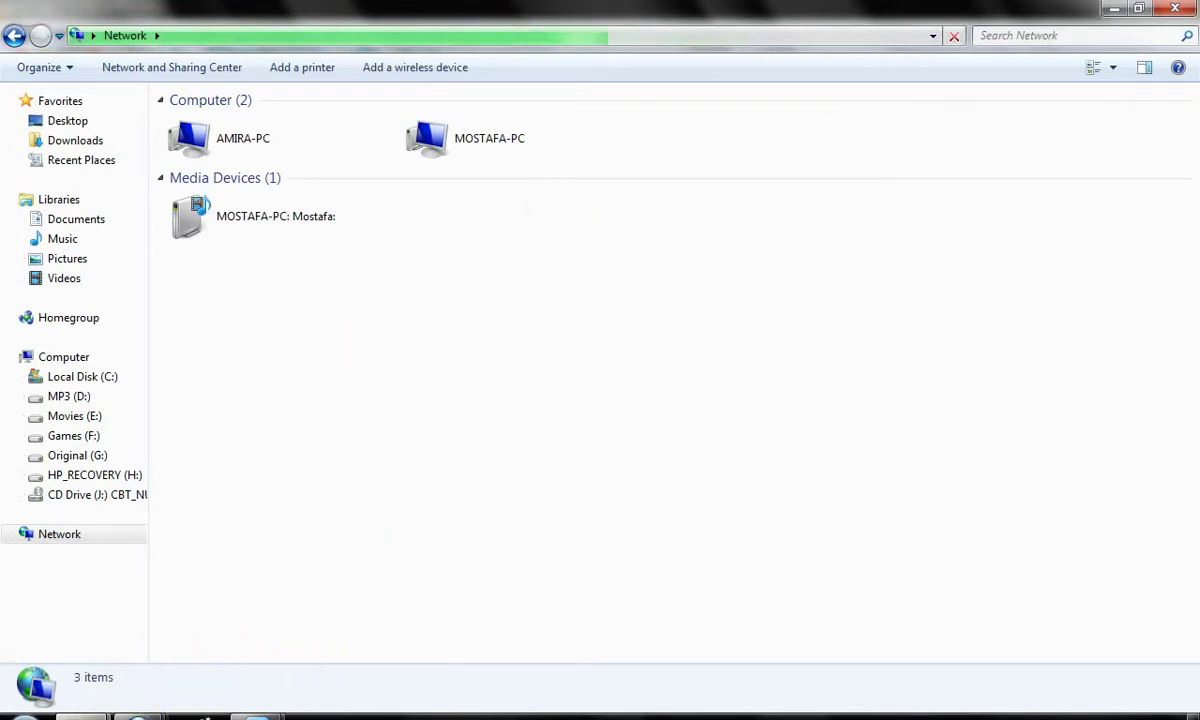
pyautogui.moveTo(262, 707)
pyautogui.click(368, 653)
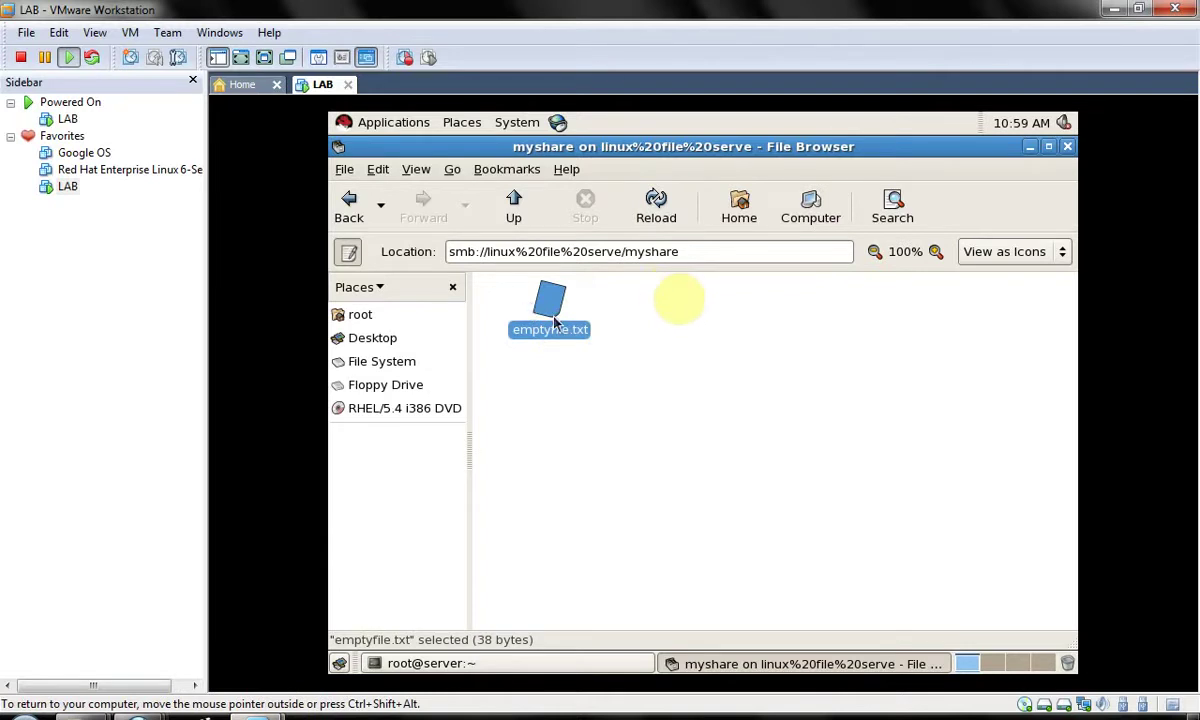
# - Bring up gedit's emptyfile.txt window and inspect its 'Timeout reached' error
pyautogui.hotkey('alt', 'Tab')
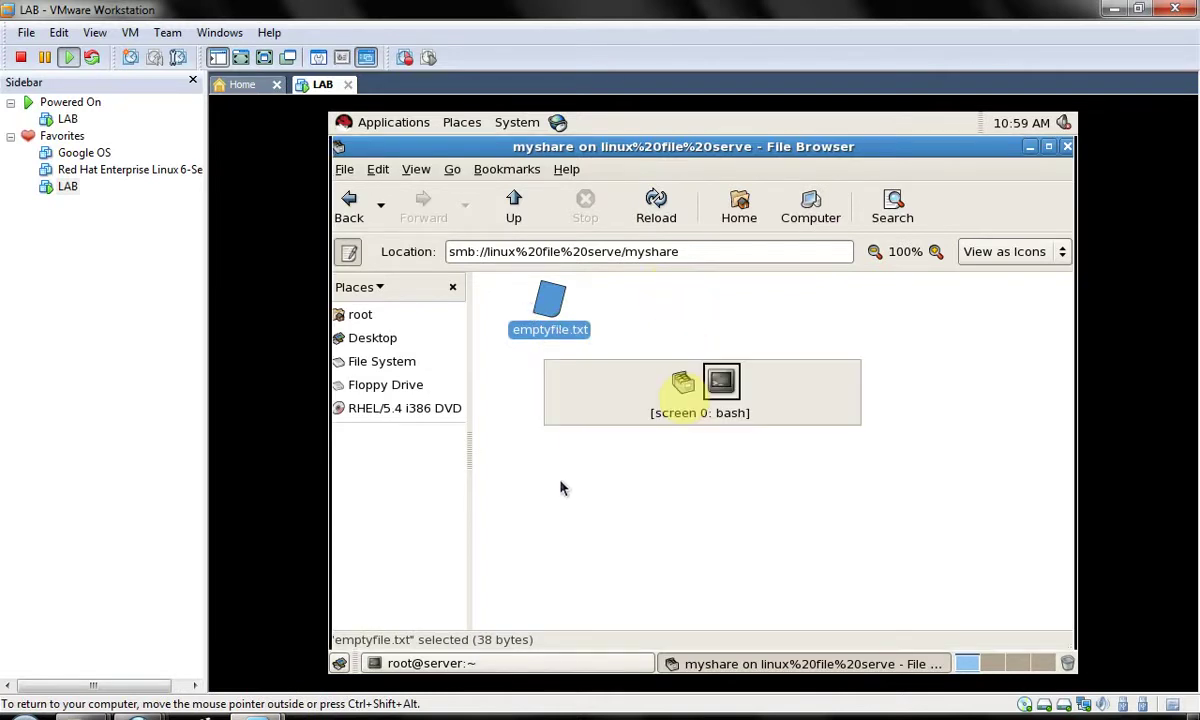
pyautogui.hotkey('alt', 'Tab')
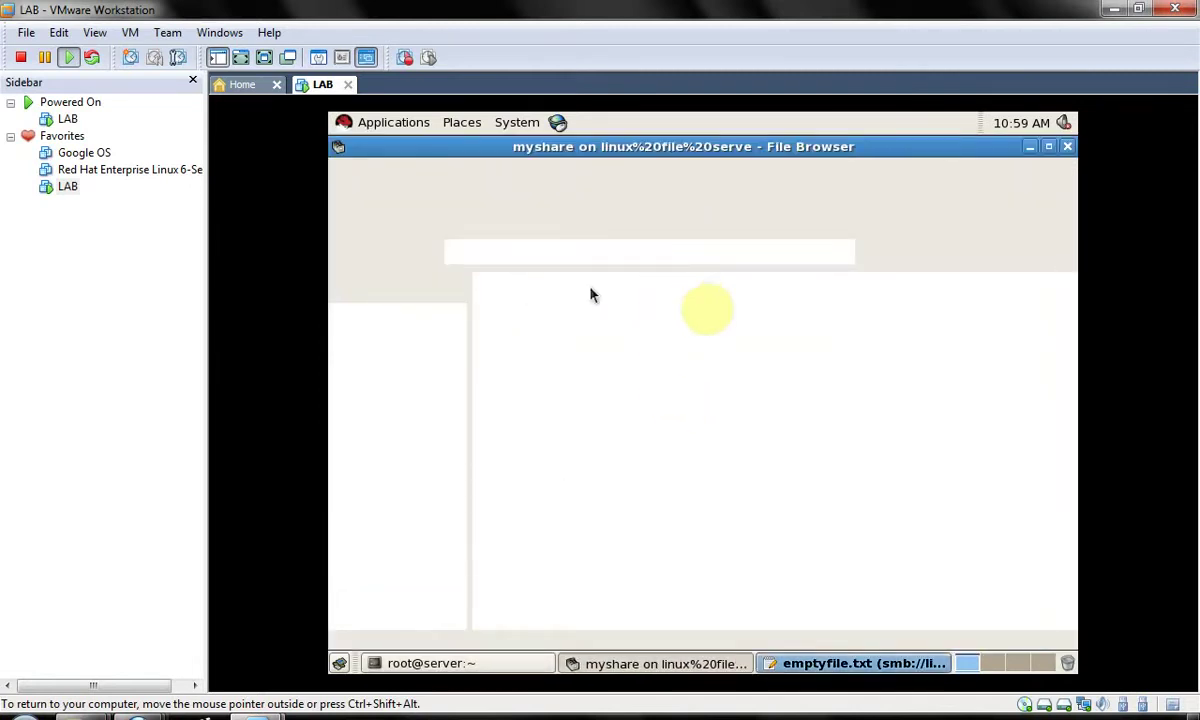
pyautogui.click(793, 664)
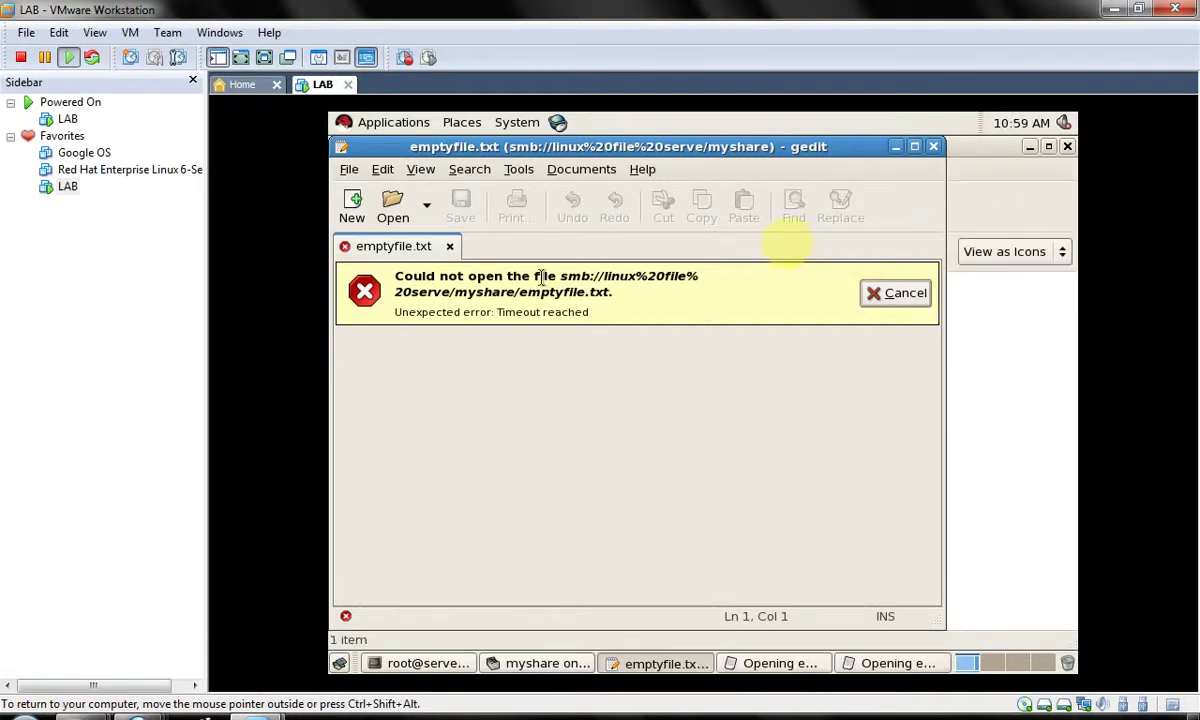
pyautogui.moveTo(543, 277); pyautogui.dragTo(618, 313)
pyautogui.click(618, 313)
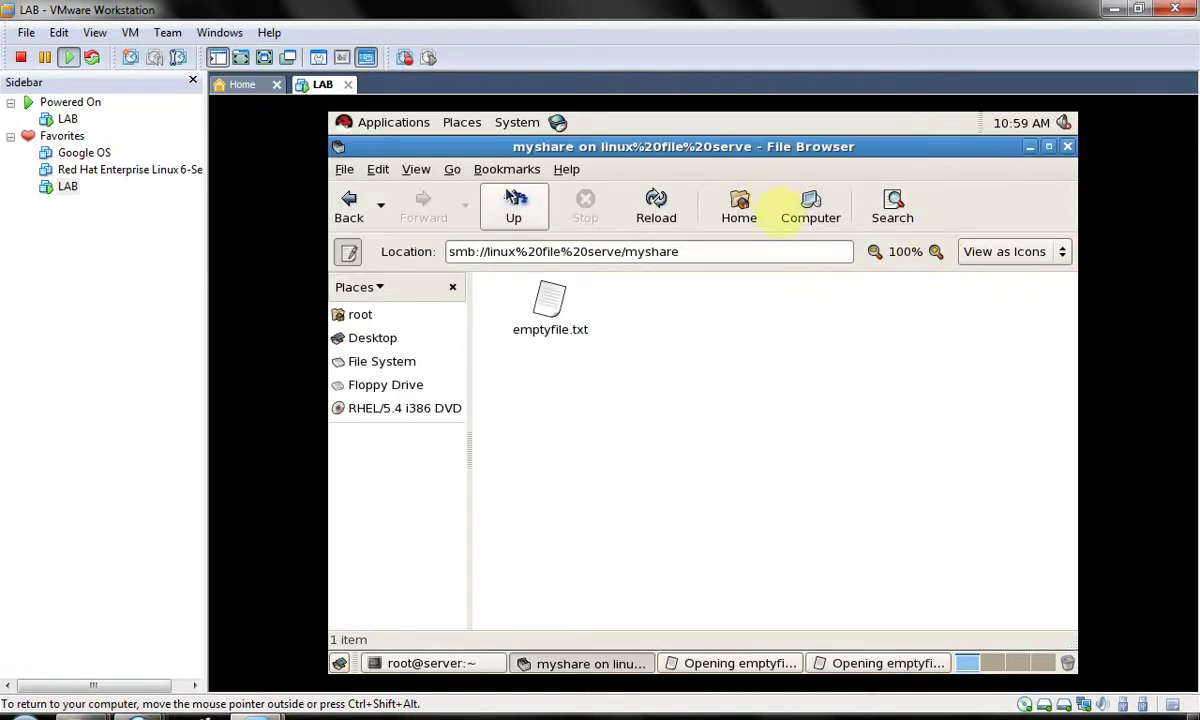
# - Go up from myshare and trim the Location bar address back to smb://
pyautogui.click(513, 218)
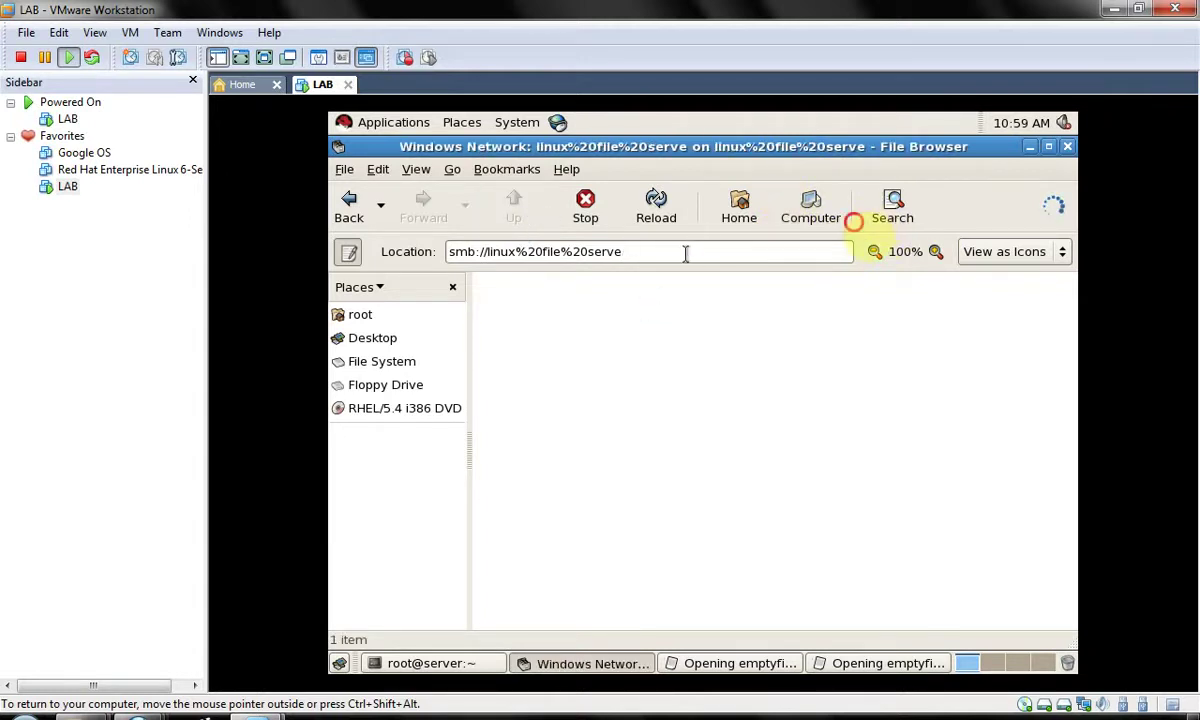
pyautogui.moveTo(686, 252); pyautogui.dragTo(463, 252)
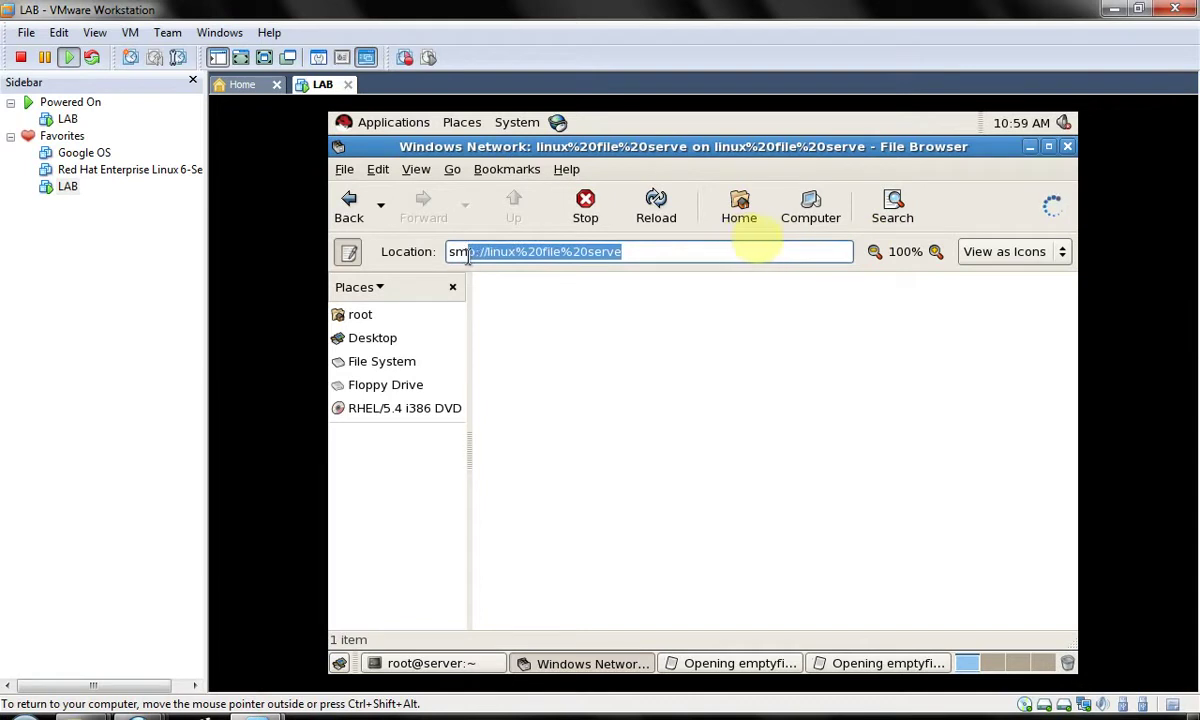
pyautogui.click(488, 252)
pyautogui.hotkey('shift', 'End')
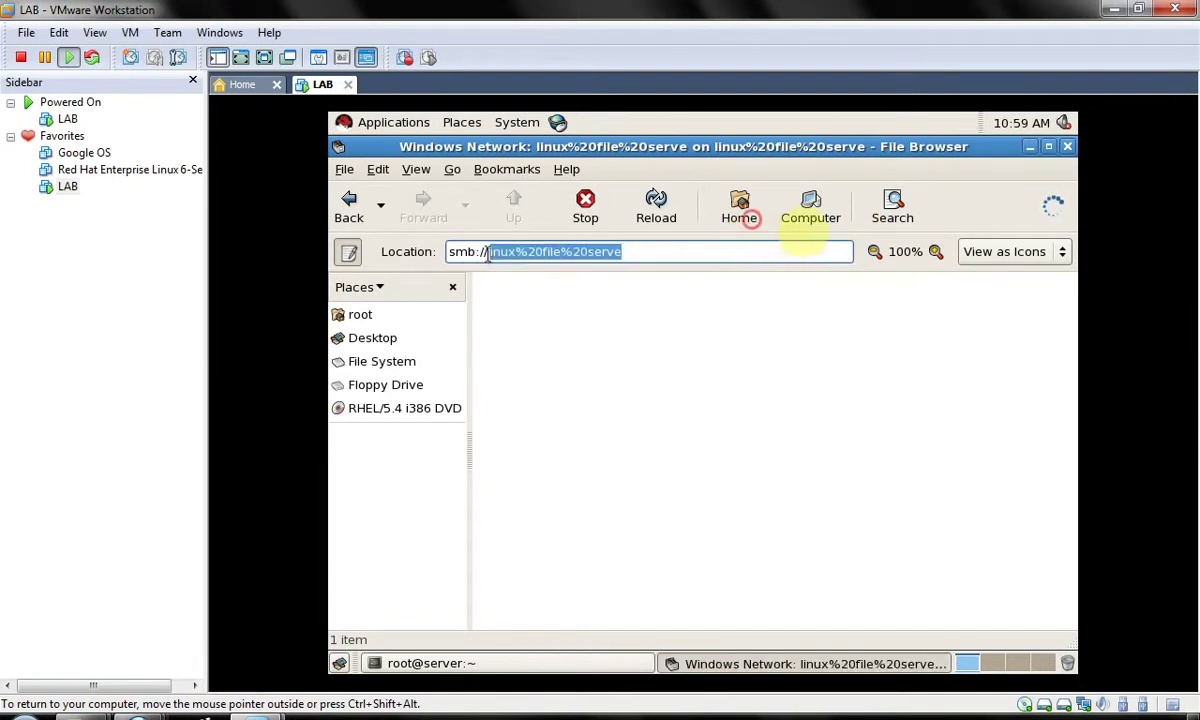
pyautogui.press('BackSpace')
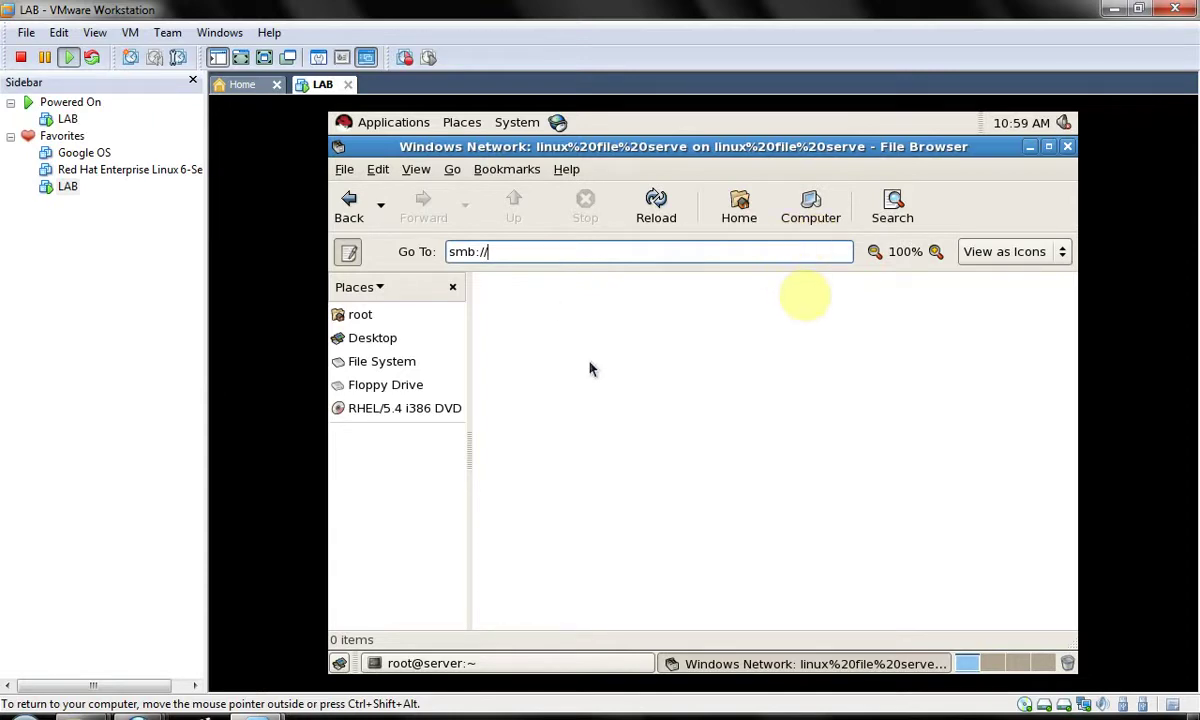
# - Stop the httpd, mysqld and named services from the root terminal with 'service … stop'
pyautogui.click(448, 663)
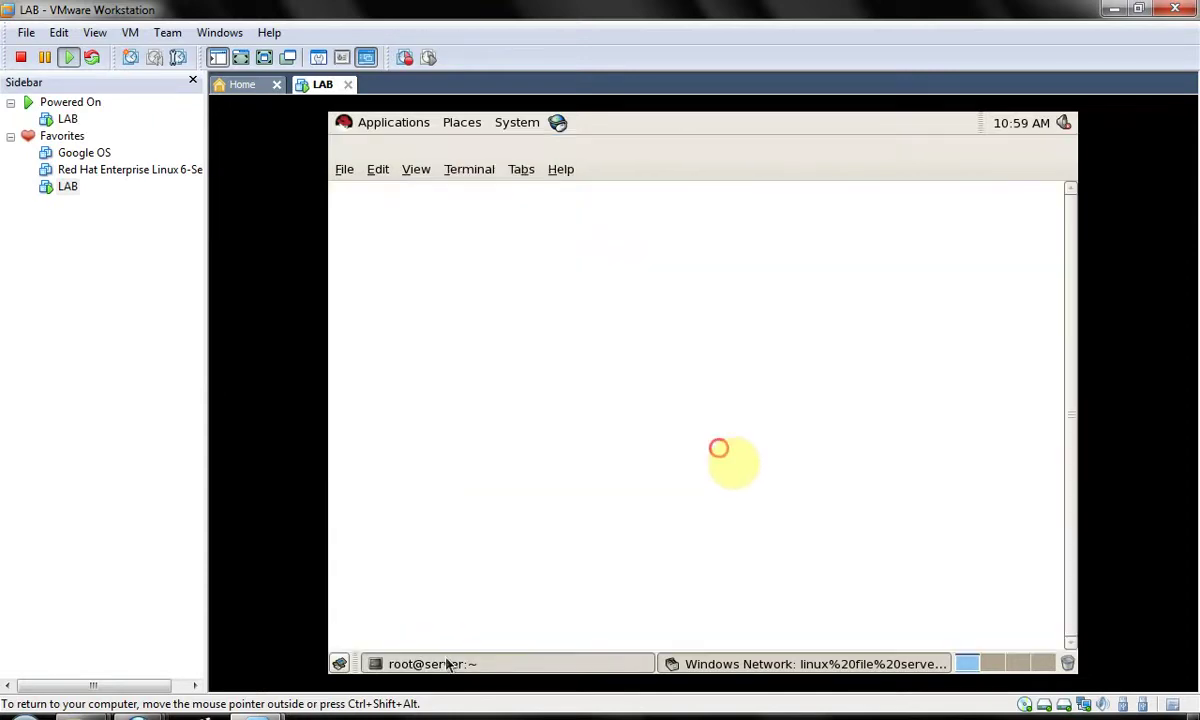
pyautogui.write('serv')
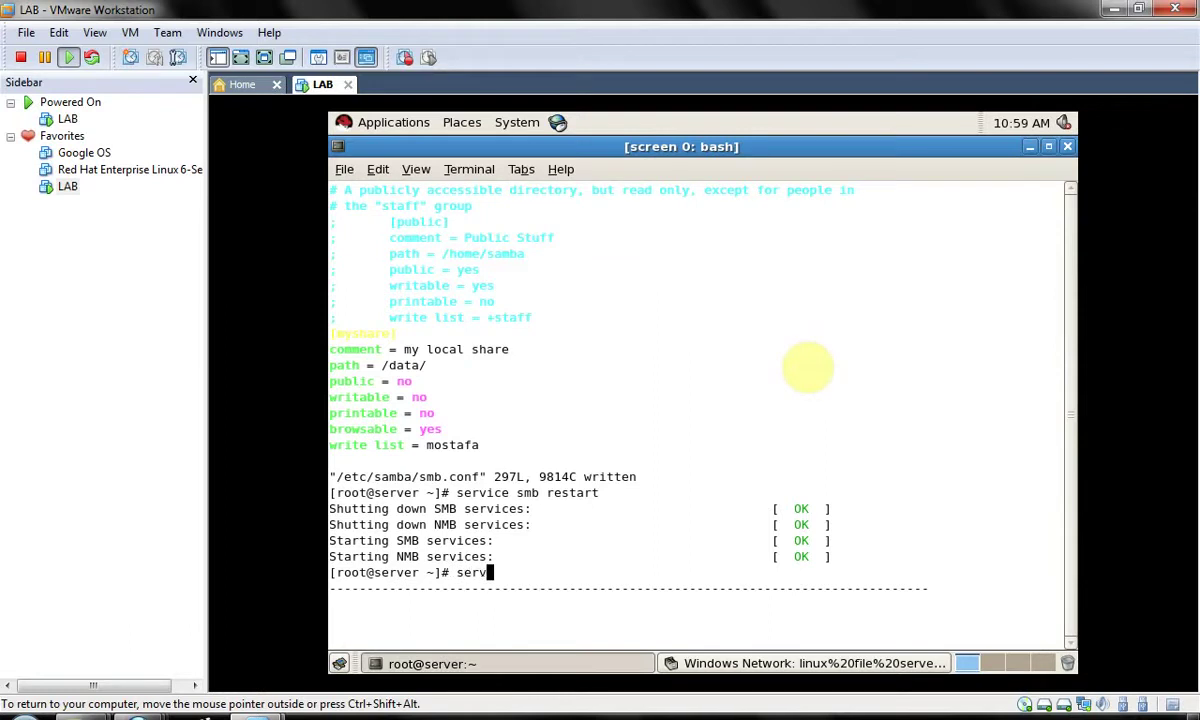
pyautogui.write('ice httpd s')
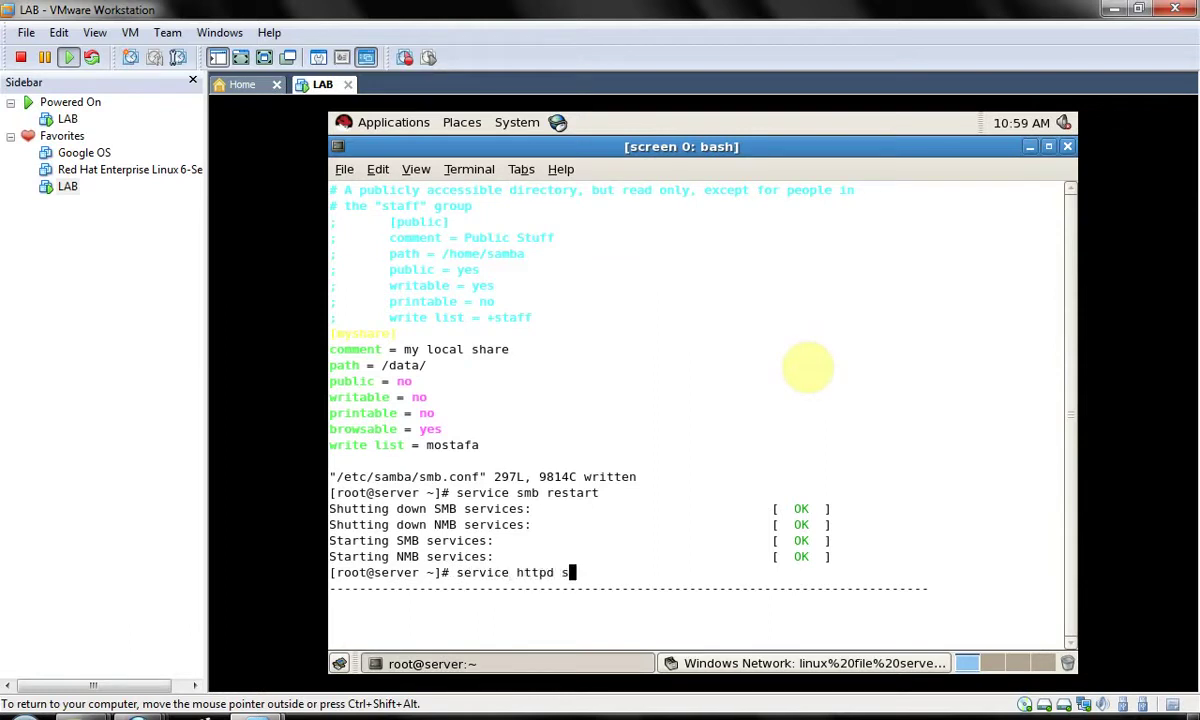
pyautogui.write('top')
pyautogui.press('Return')
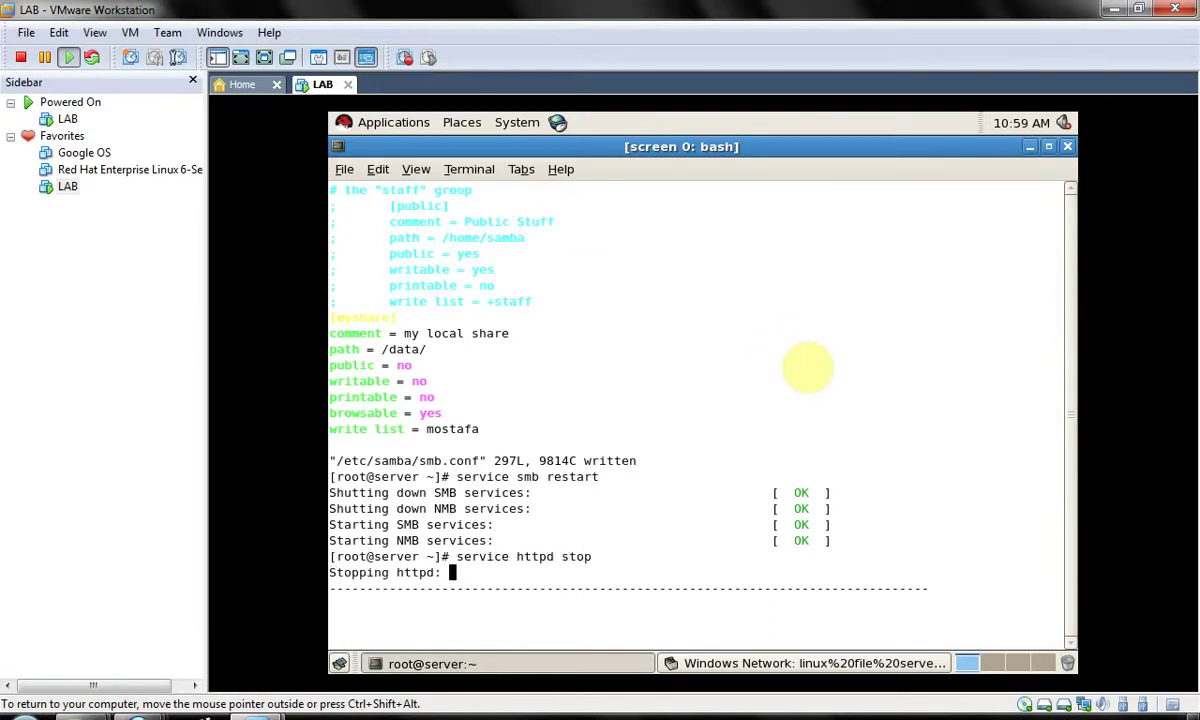
pyautogui.write('se')
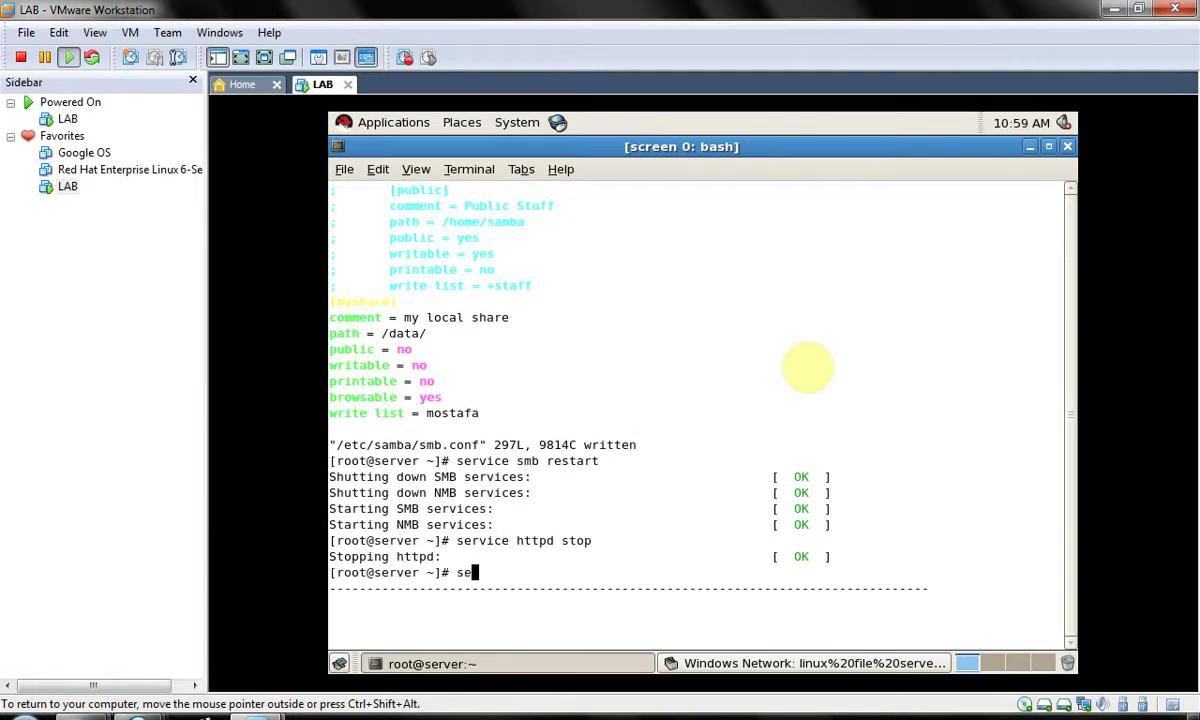
pyautogui.write('rvice mys')
pyautogui.write('qld stop')
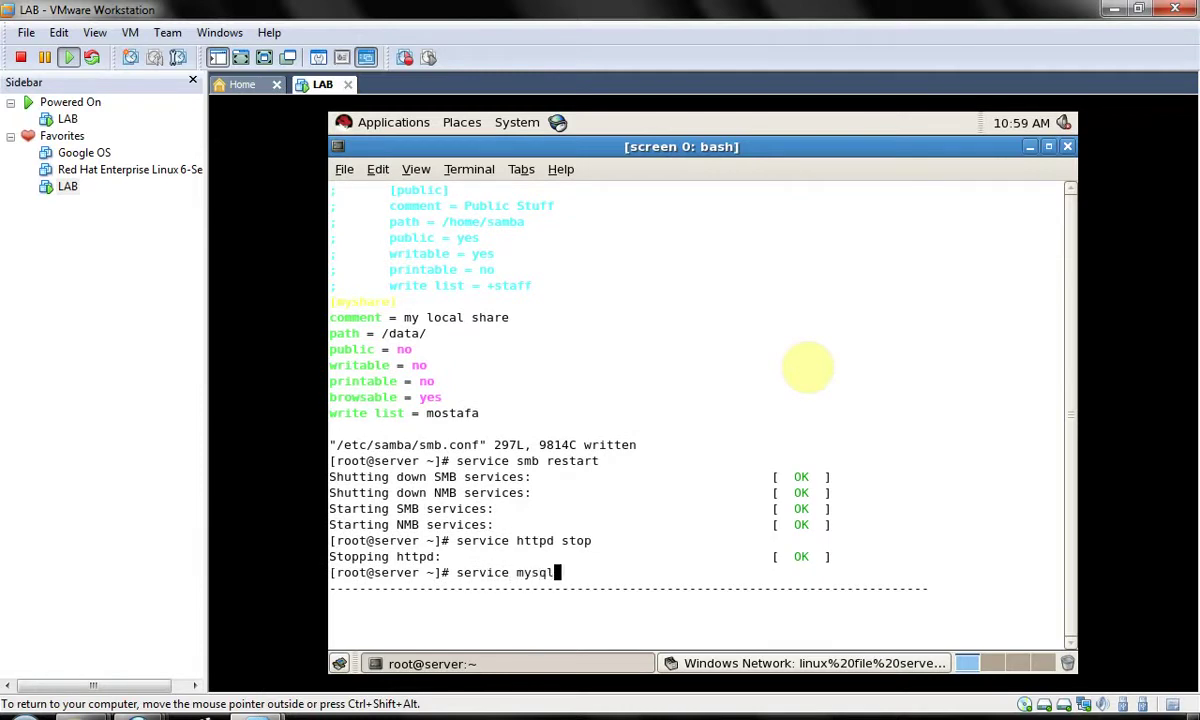
pyautogui.press('Return')
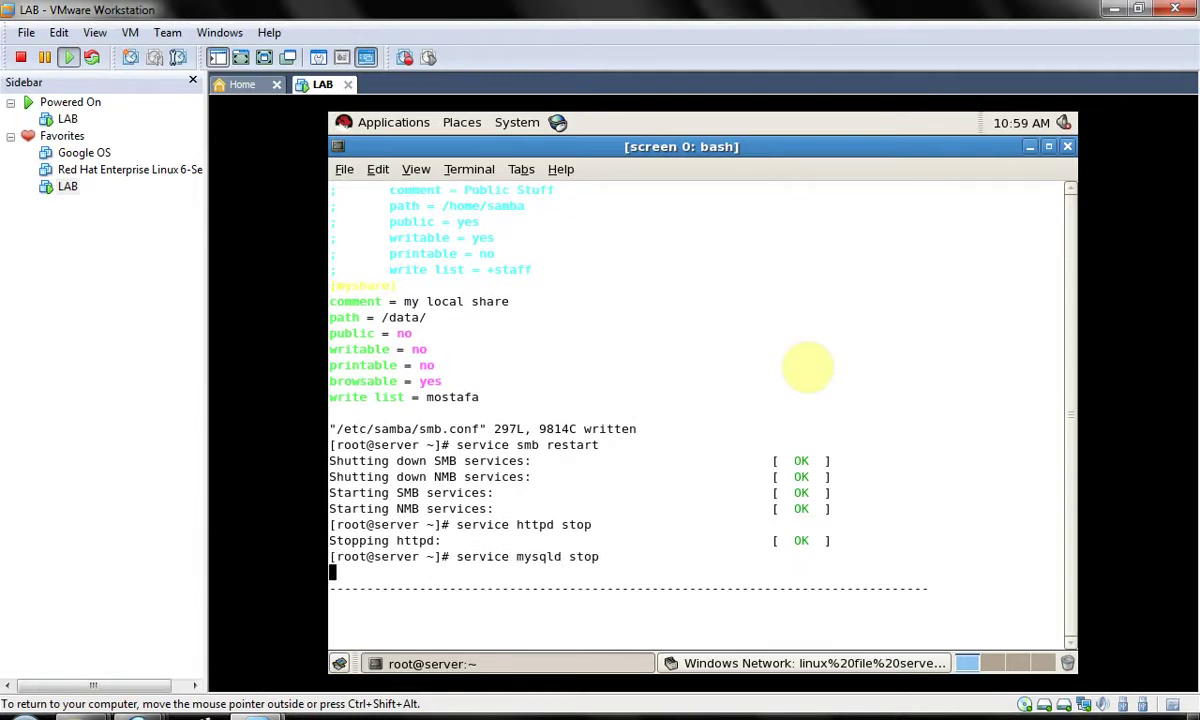
pyautogui.write('service ')
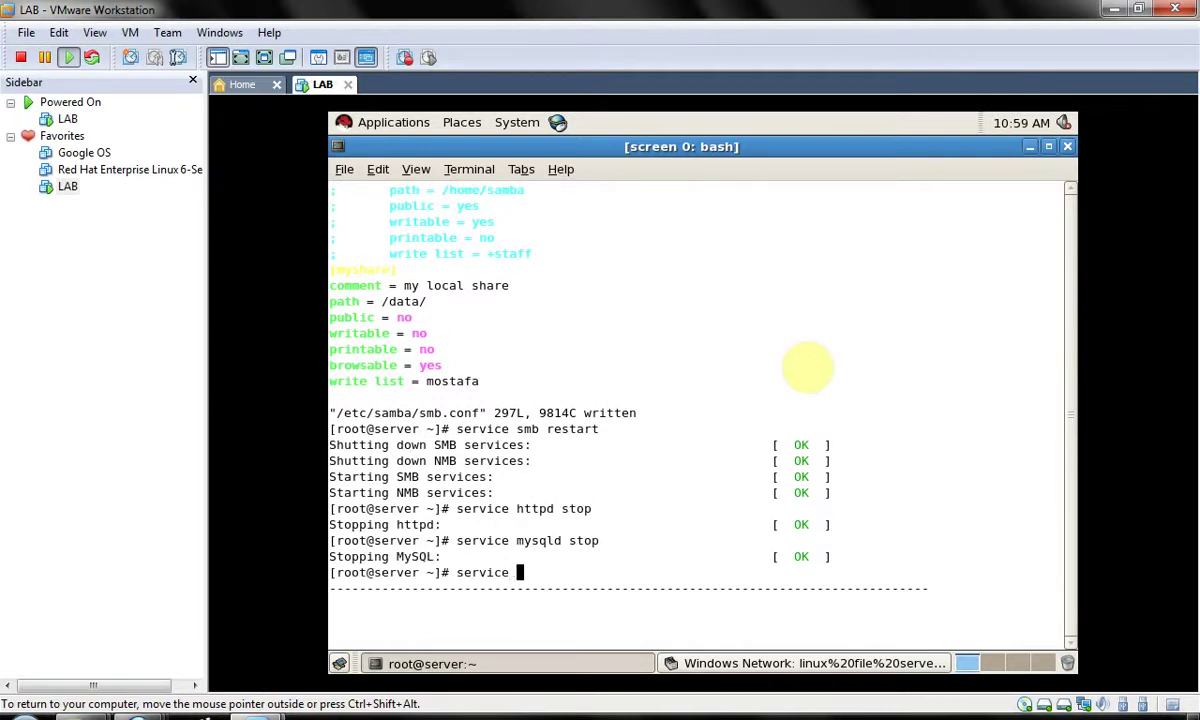
pyautogui.write('named stop')
pyautogui.press('Return')
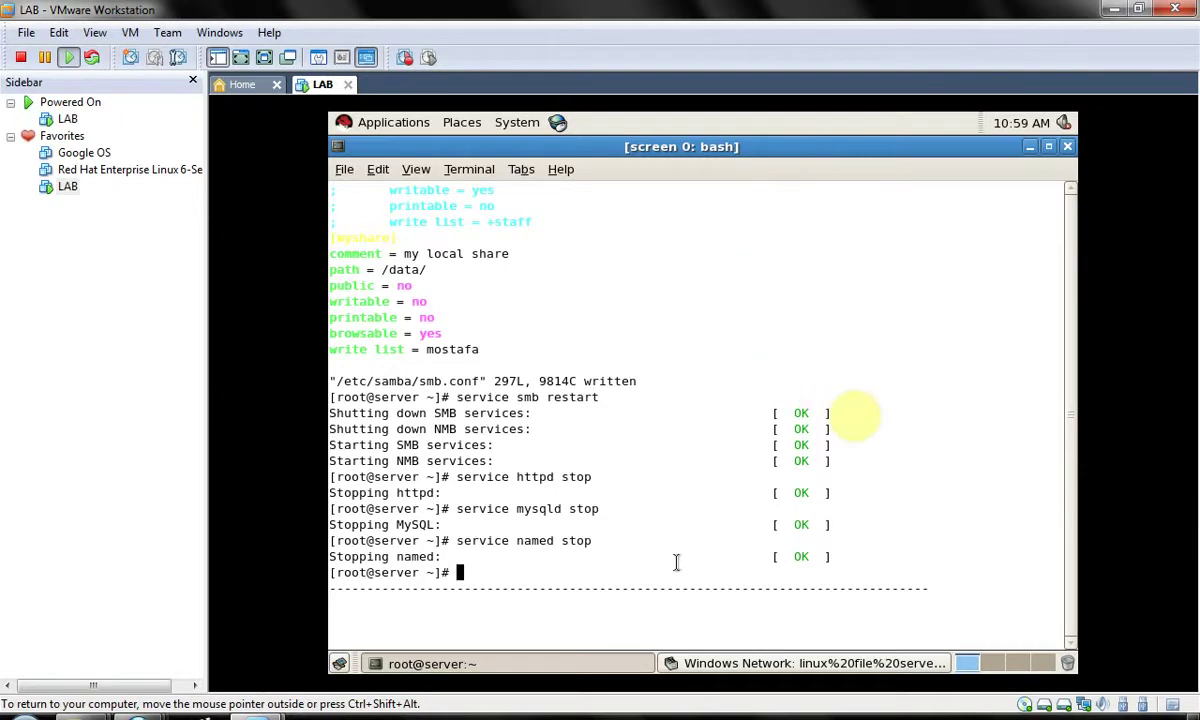
pyautogui.hotkey('alt', 'Tab')
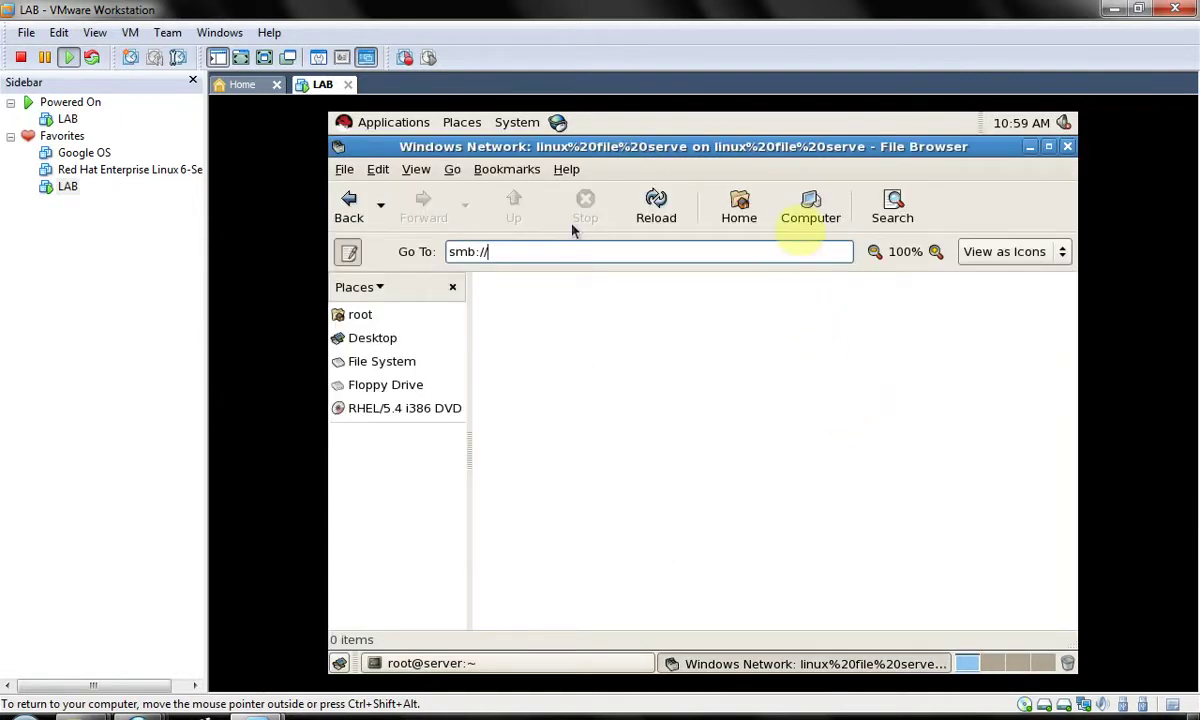
# - Dismiss the network error and open the share list at \\192.168.0.200
pyautogui.write('192.16')
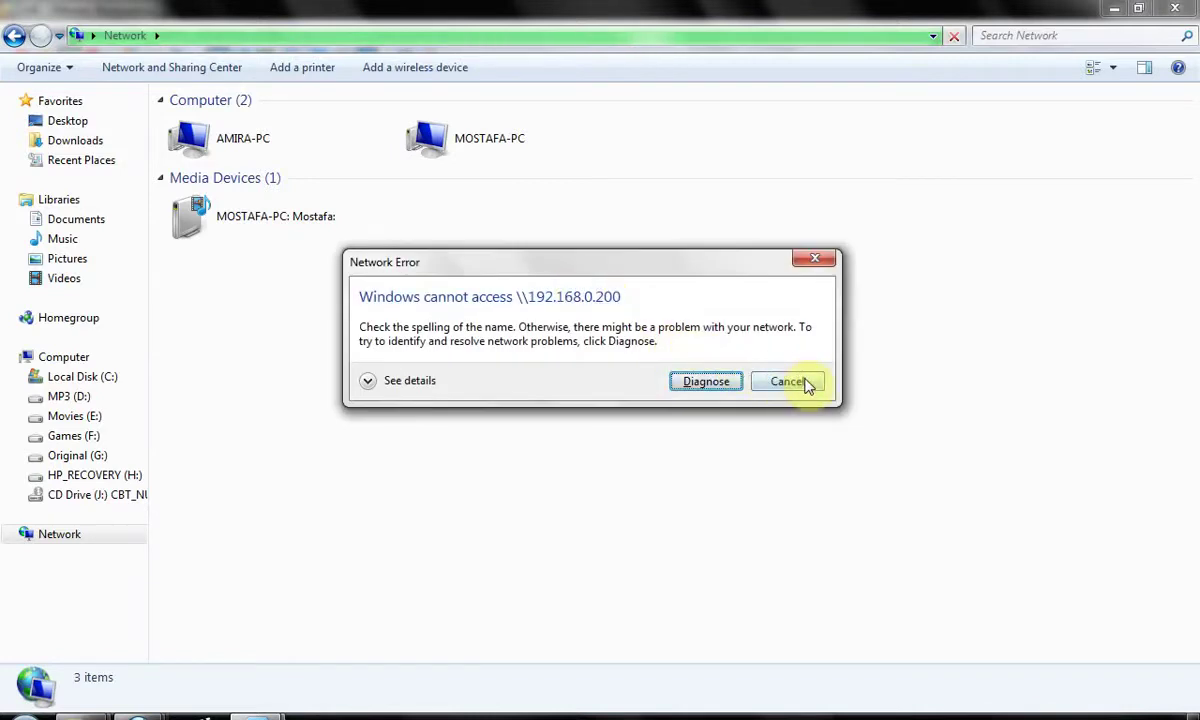
pyautogui.click(803, 382)
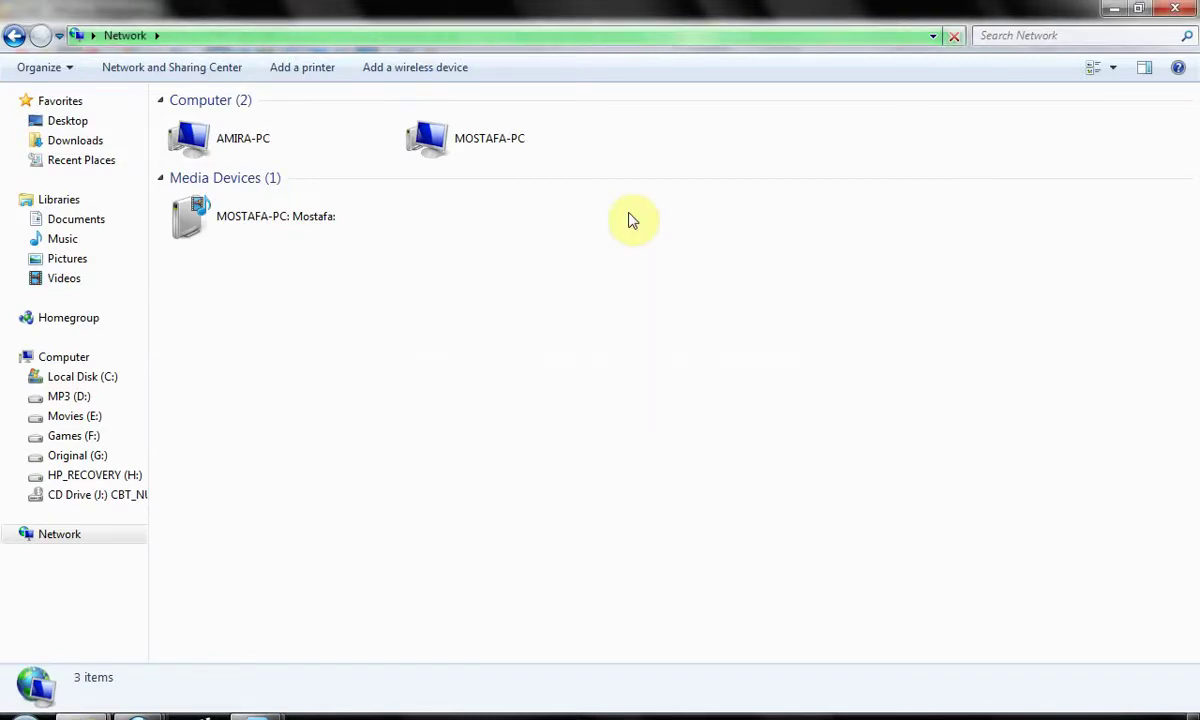
pyautogui.click(572, 40)
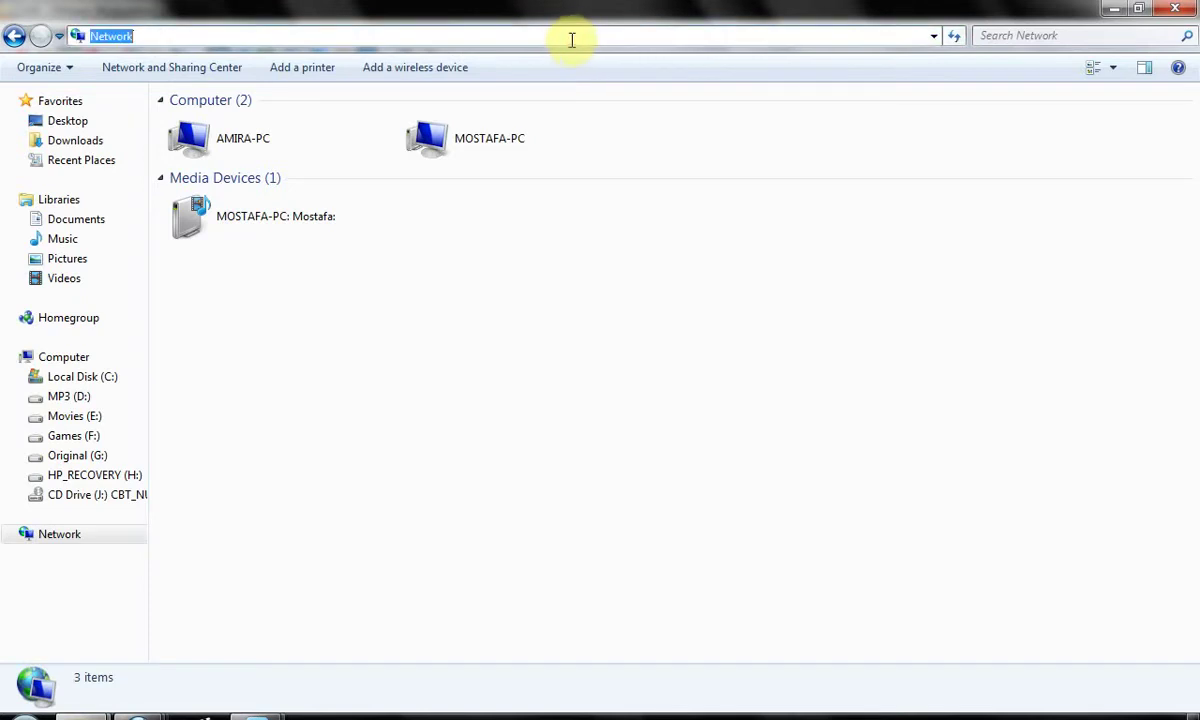
pyautogui.write('\\\\192.1')
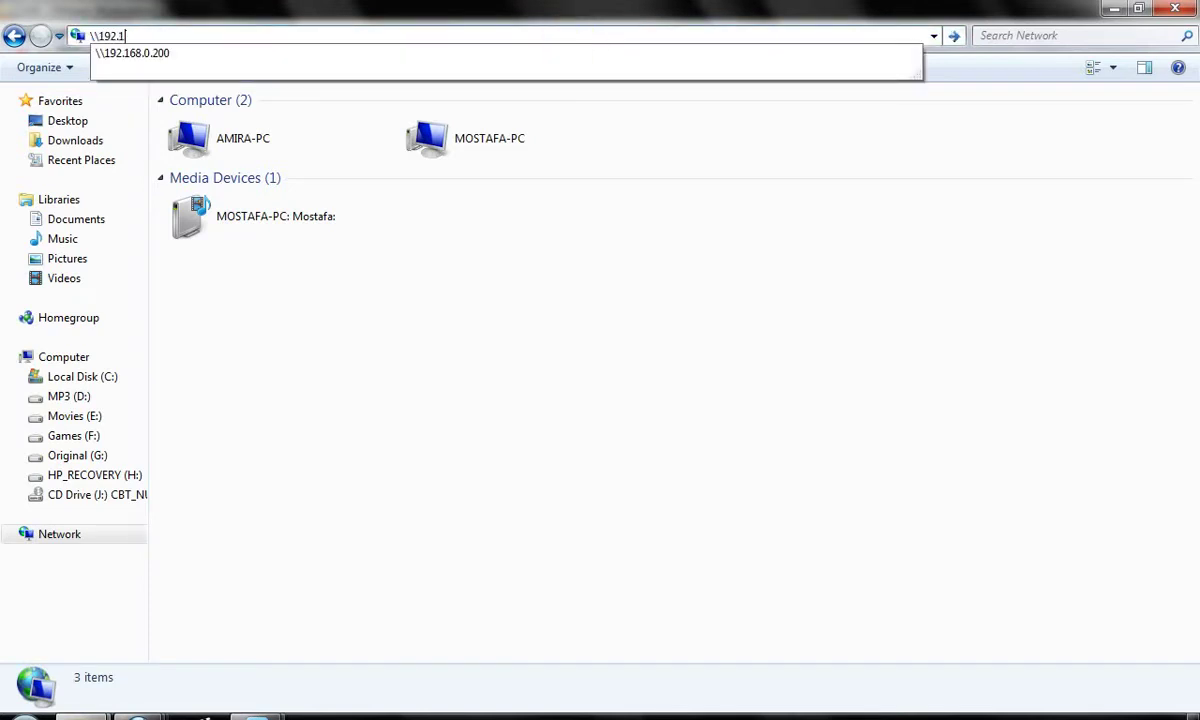
pyautogui.write('68')
pyautogui.press('Down')
pyautogui.press('Return')
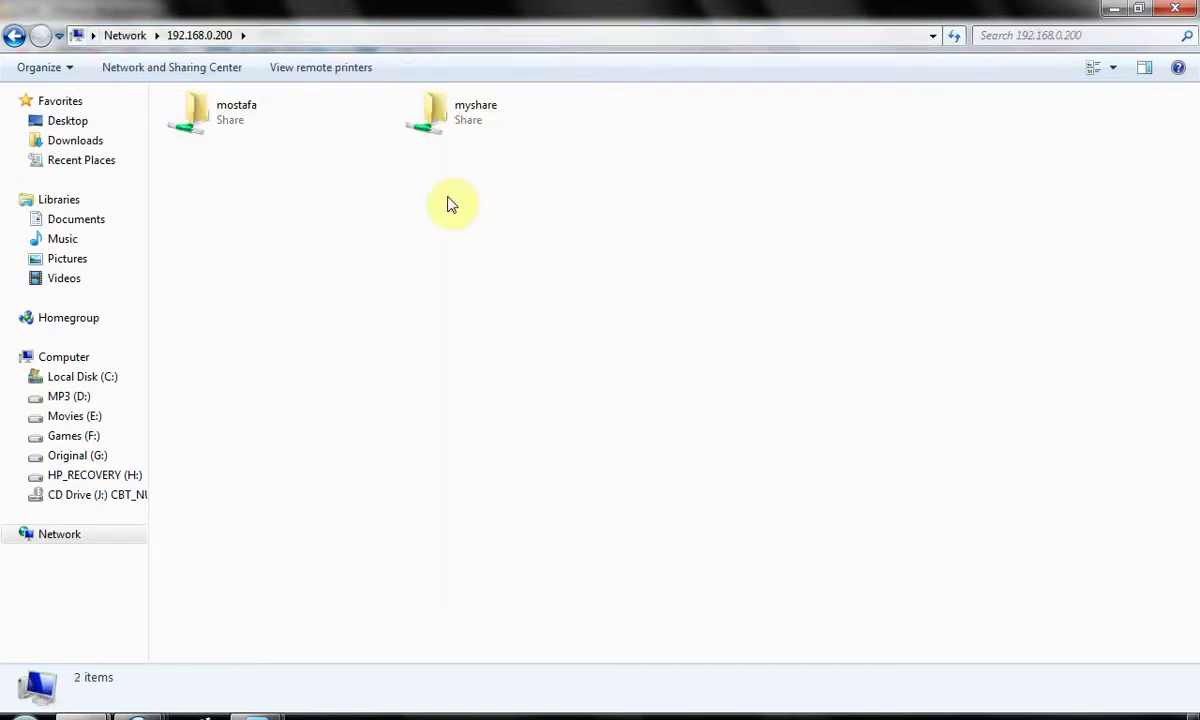
# - Browse between myshare and the user's personal share, ending inside myshare
pyautogui.doubleClick(477, 134)
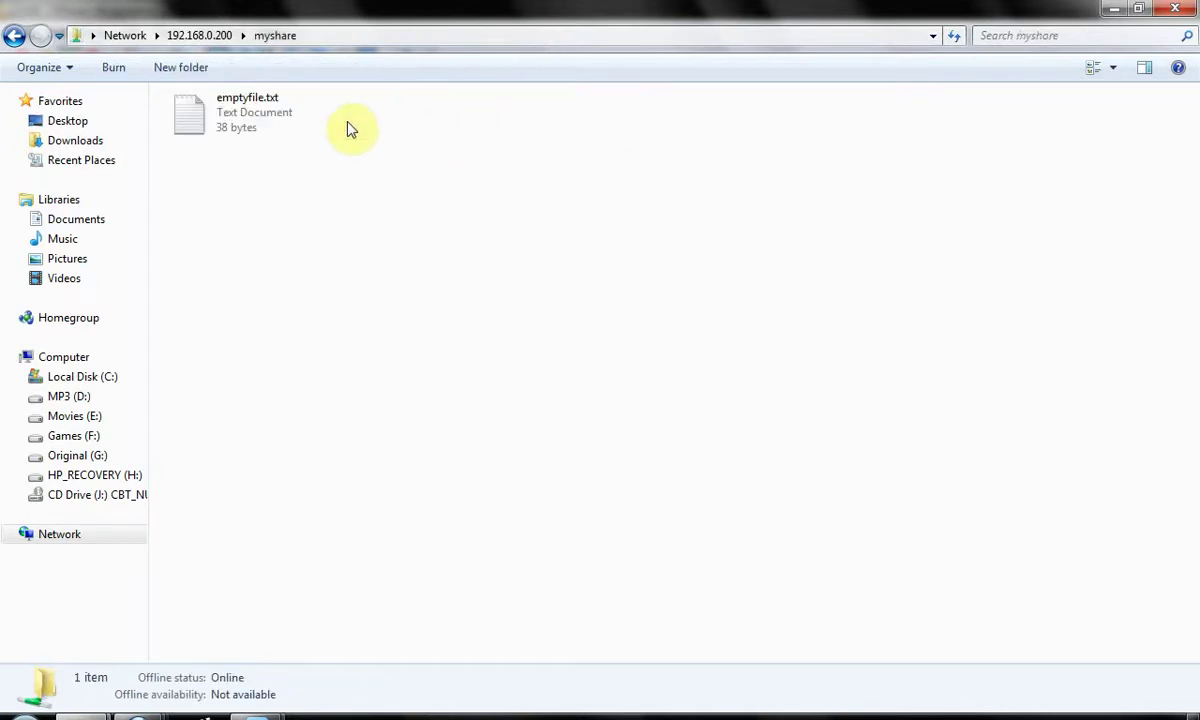
pyautogui.click(15, 35)
pyautogui.doubleClick(238, 120)
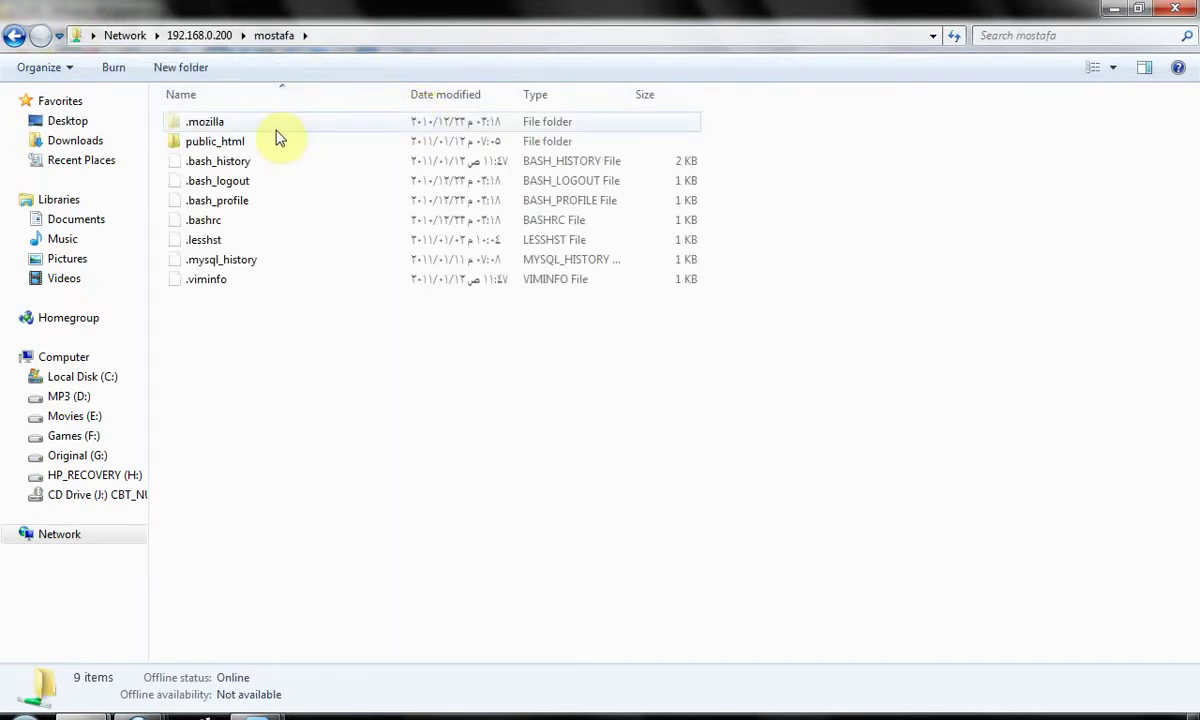
pyautogui.press('BackSpace')
pyautogui.doubleClick(442, 139)
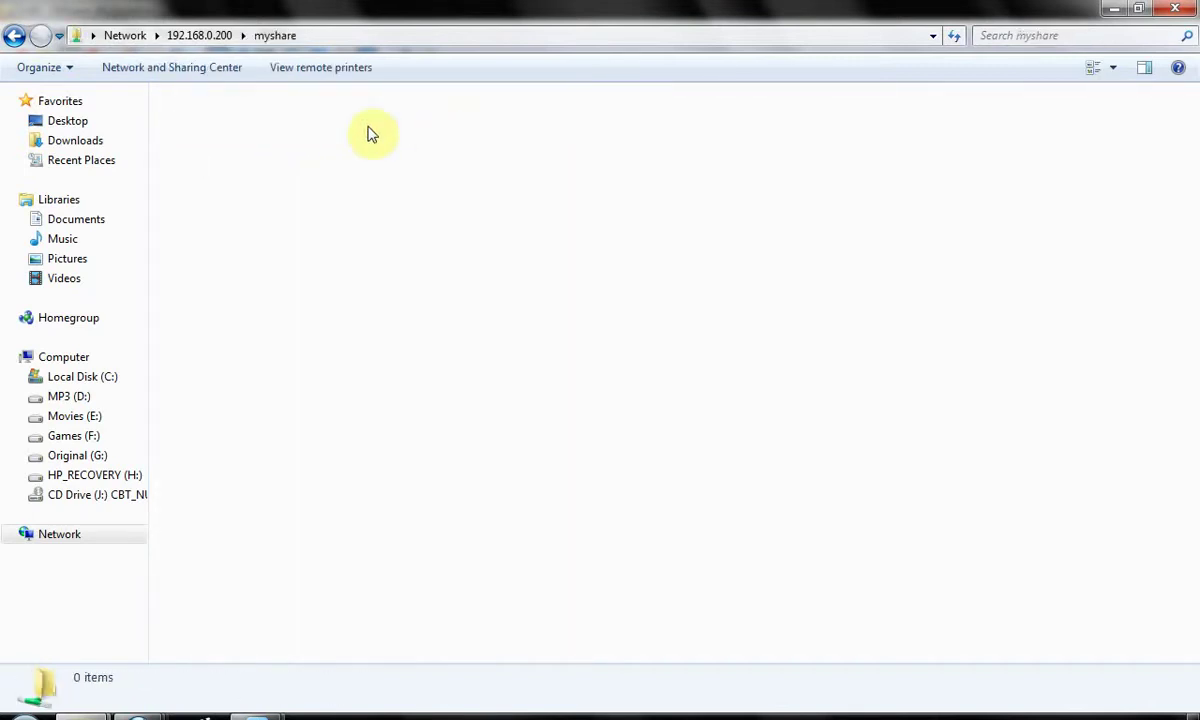
pyautogui.click(16, 35)
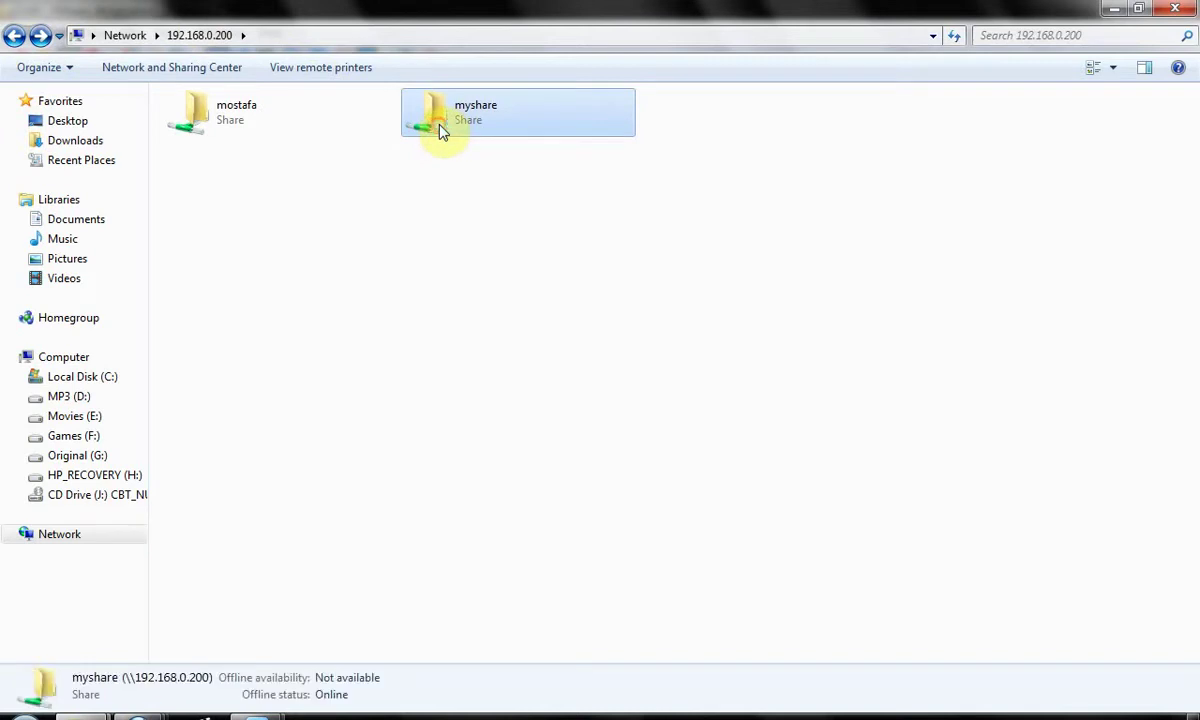
pyautogui.doubleClick(440, 130)
# - Read emptyfile.txt in Notepad, then close it
pyautogui.doubleClick(276, 128)
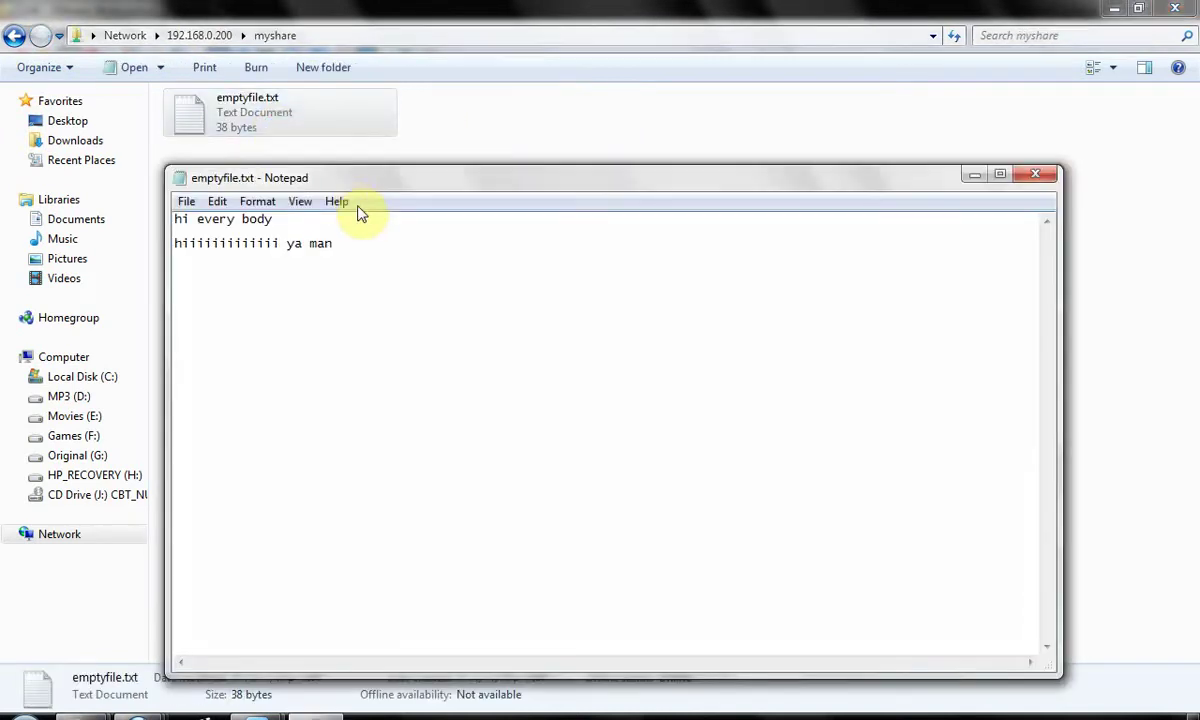
pyautogui.hotkey('alt', 'F4')
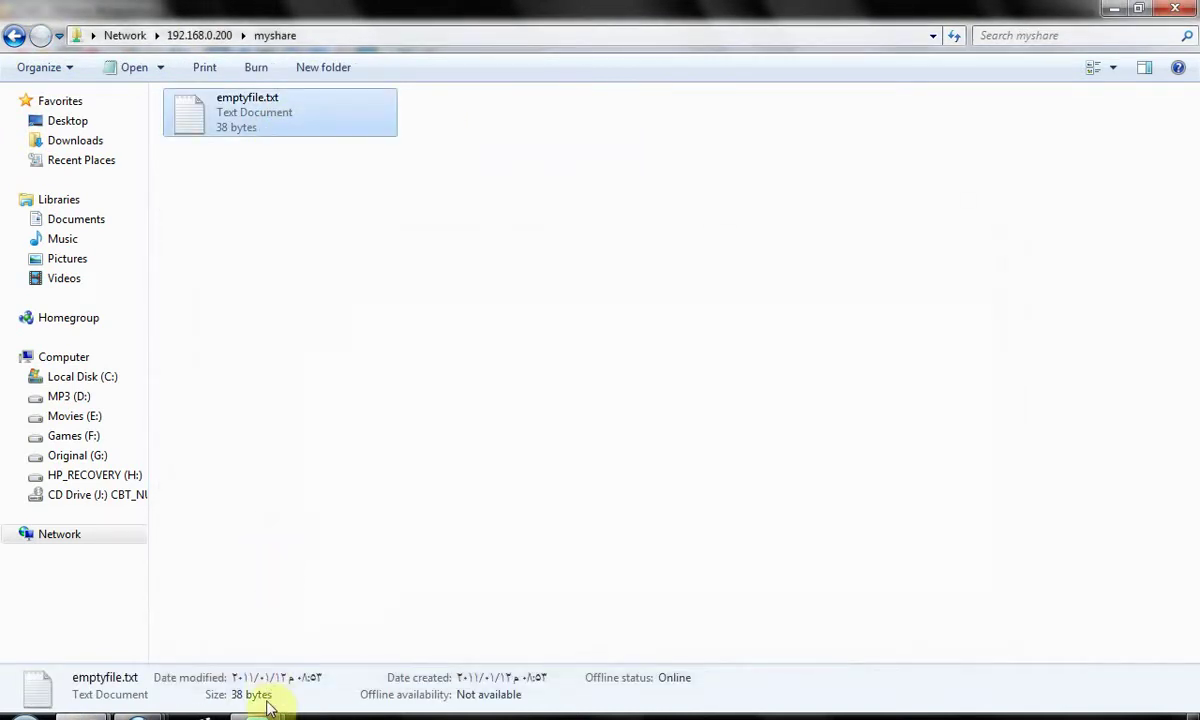
pyautogui.moveTo(265, 712)
pyautogui.click(375, 655)
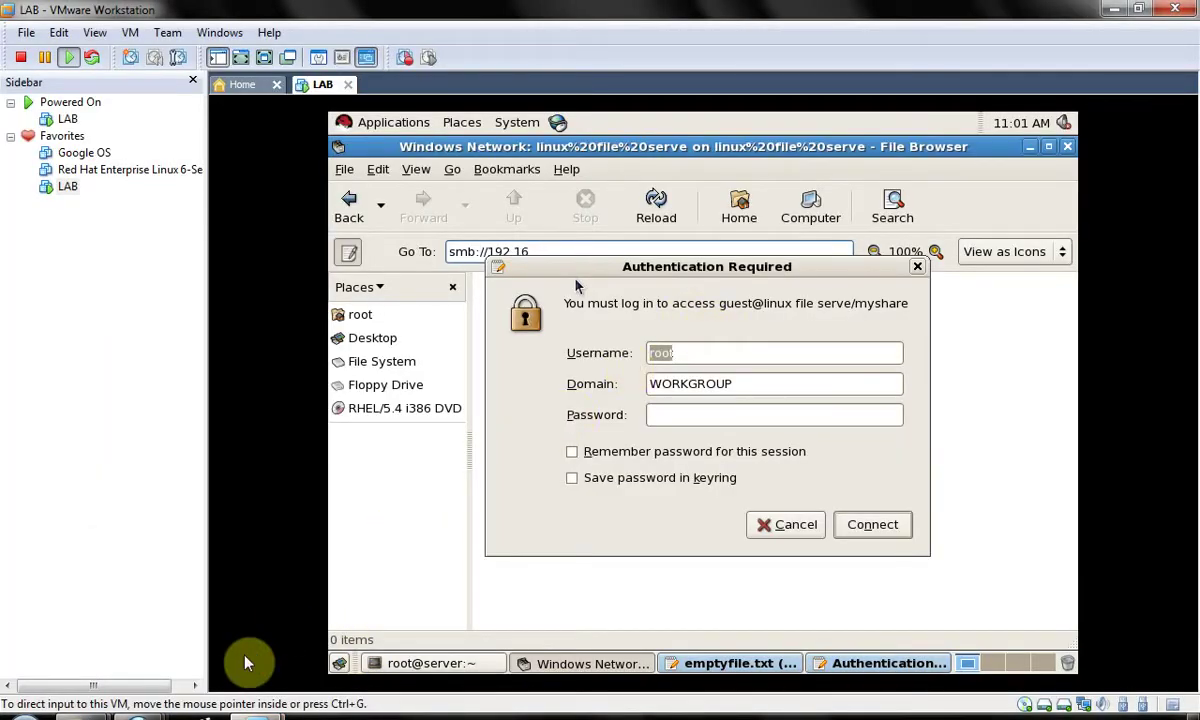
# - Open emptyfile.txt from myshare, add a new line at the end, and close it
pyautogui.moveTo(214, 637)
pyautogui.click(295, 638)
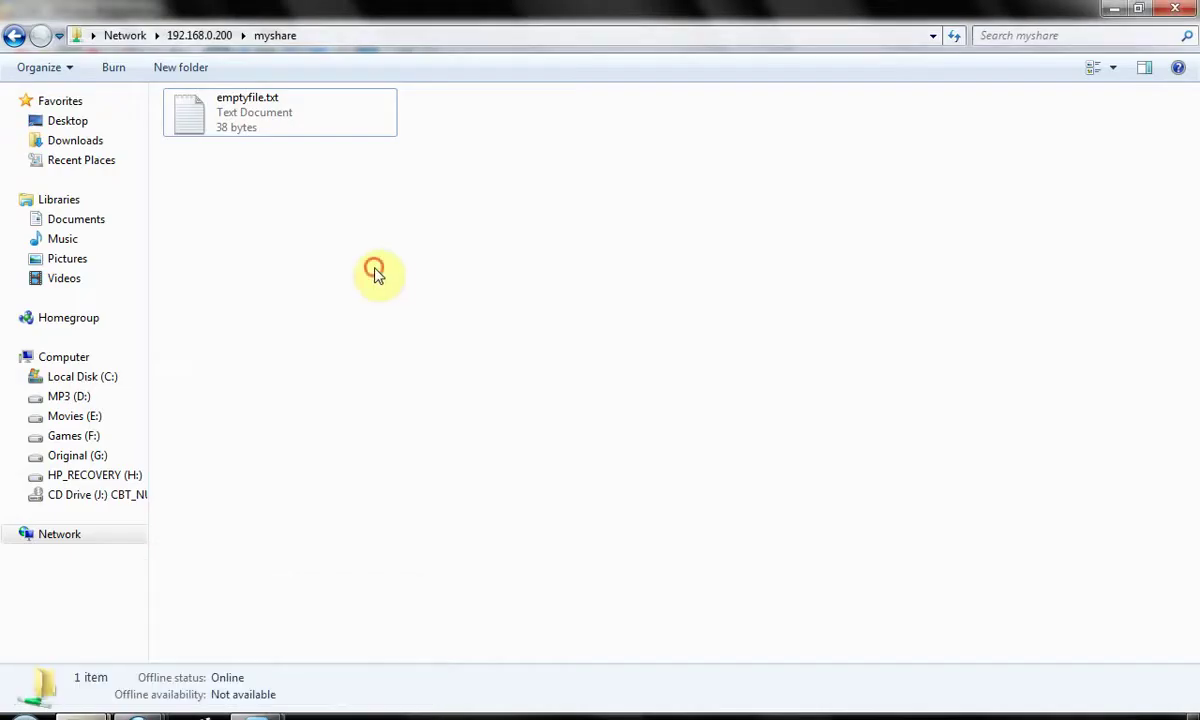
pyautogui.doubleClick(315, 105)
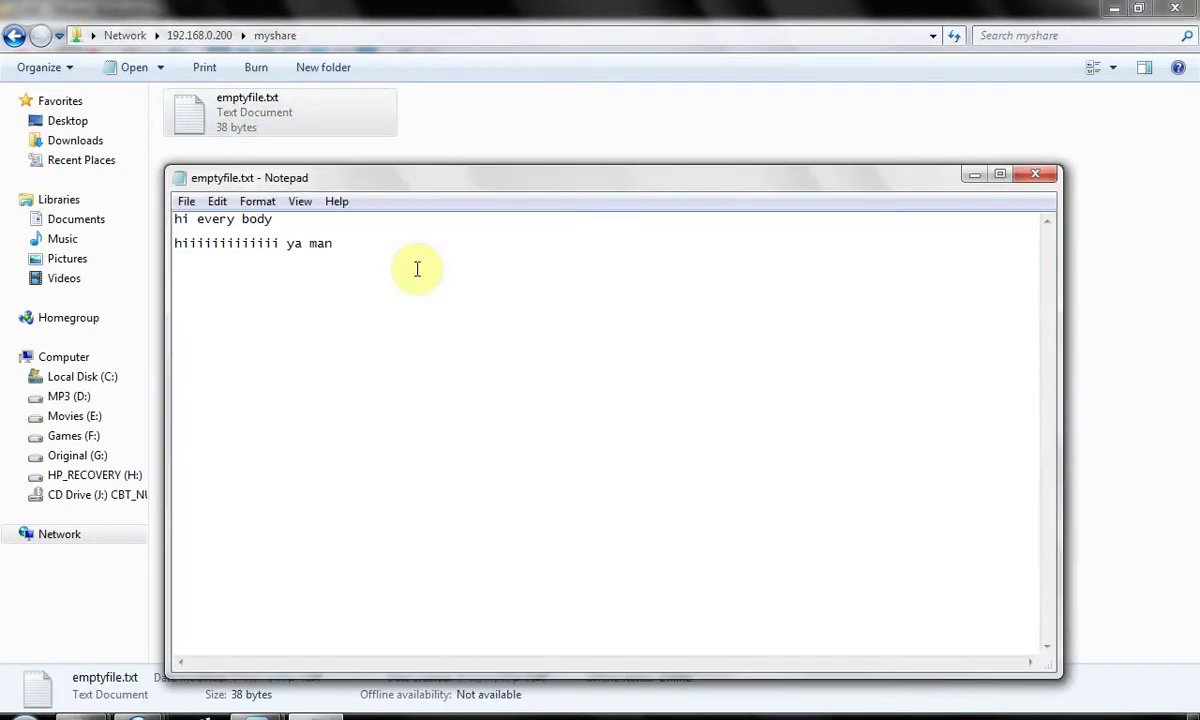
pyautogui.click(415, 268)
pyautogui.press('Return')
pyautogui.hotkey('alt', 'F4')
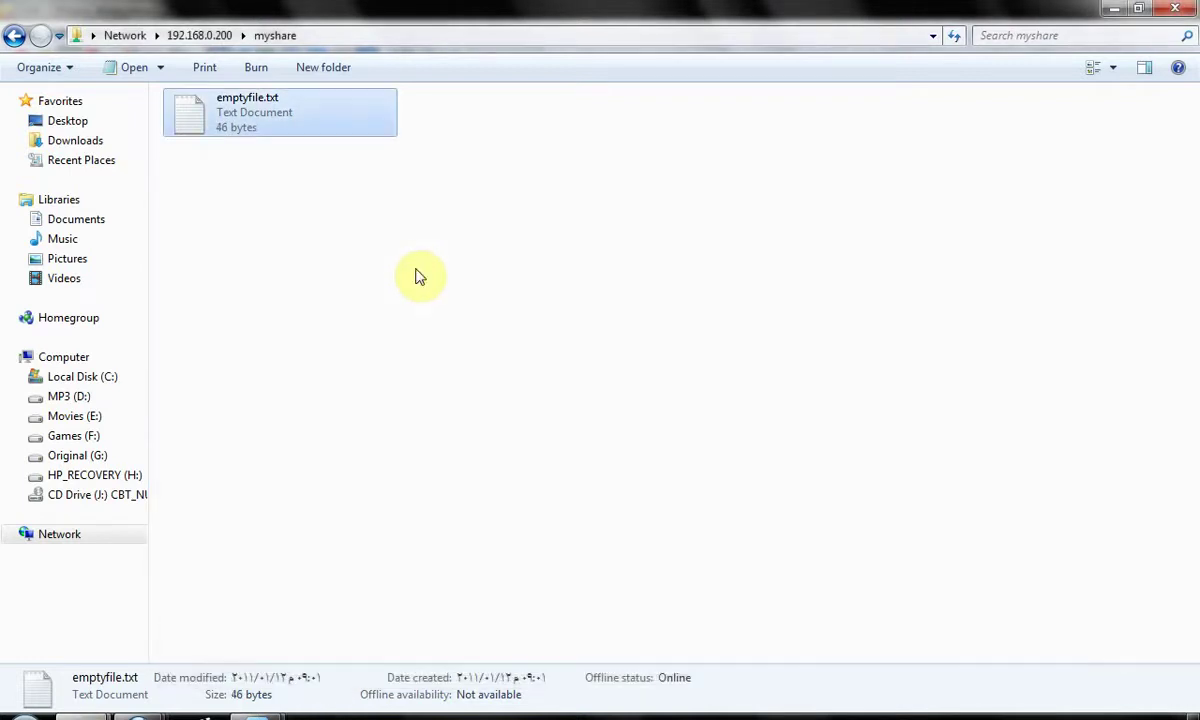
# - Reopen emptyfile.txt, add blank lines and a line of 21 f's, and save it
pyautogui.doubleClick(273, 103)
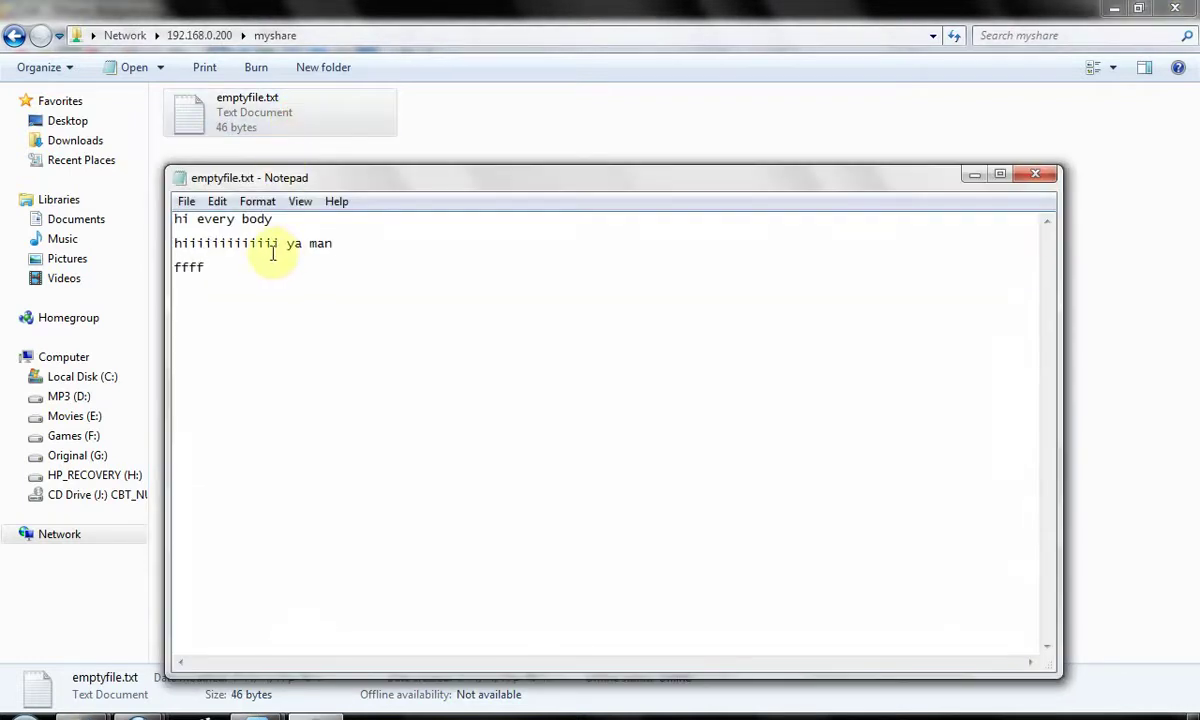
pyautogui.click(266, 259)
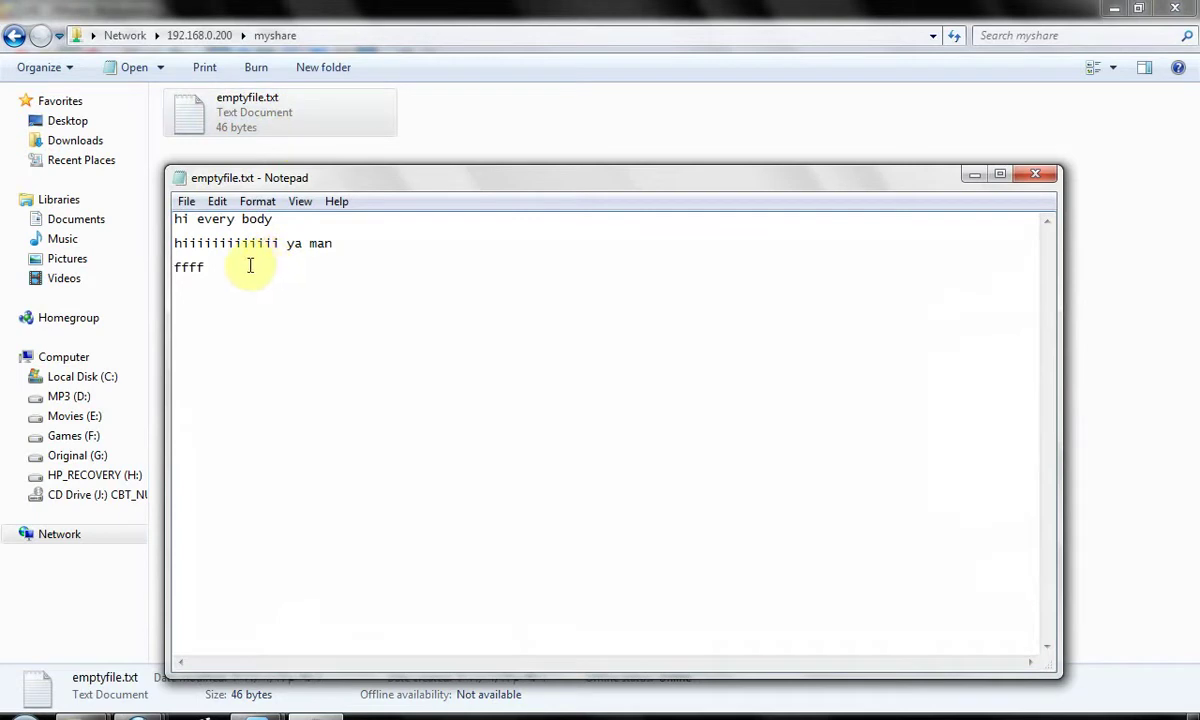
pyautogui.press('Return')
pyautogui.press('Return')
pyautogui.press('Return')
pyautogui.write('fff')
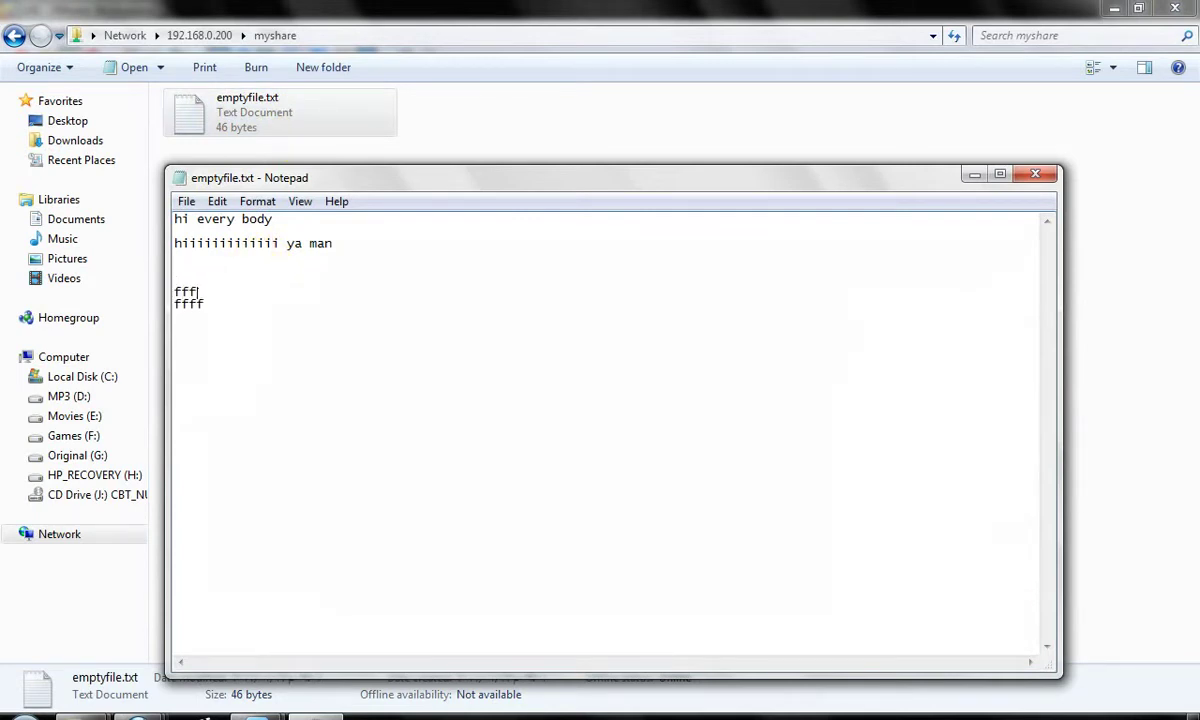
pyautogui.write('ffffffffffffffffff')
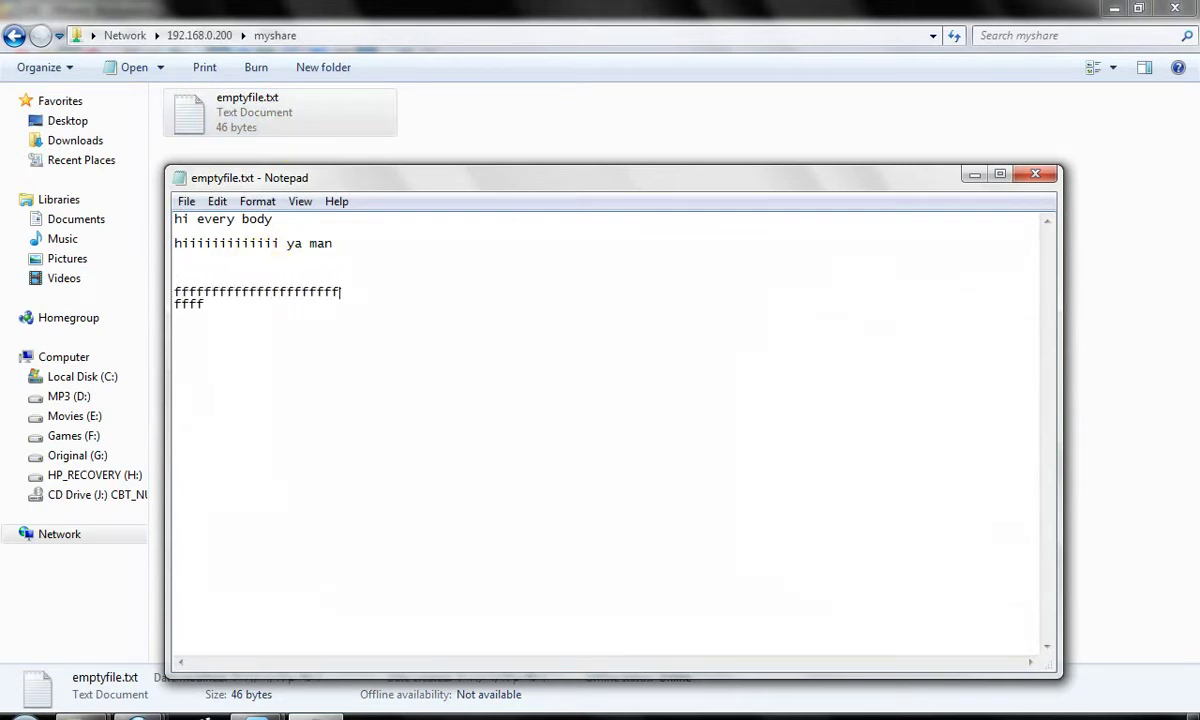
pyautogui.press('Return')
pyautogui.press('Return')
pyautogui.press('Return')
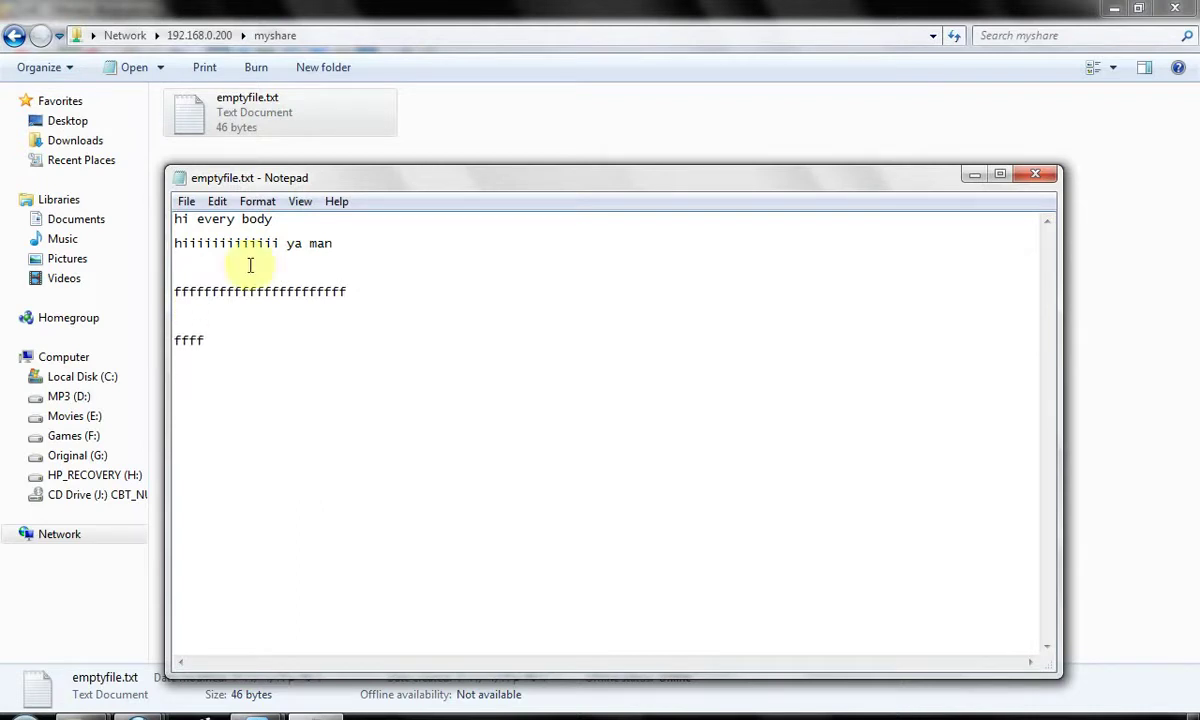
pyautogui.hotkey('ctrl', 's')
pyautogui.hotkey('alt', 'F4')
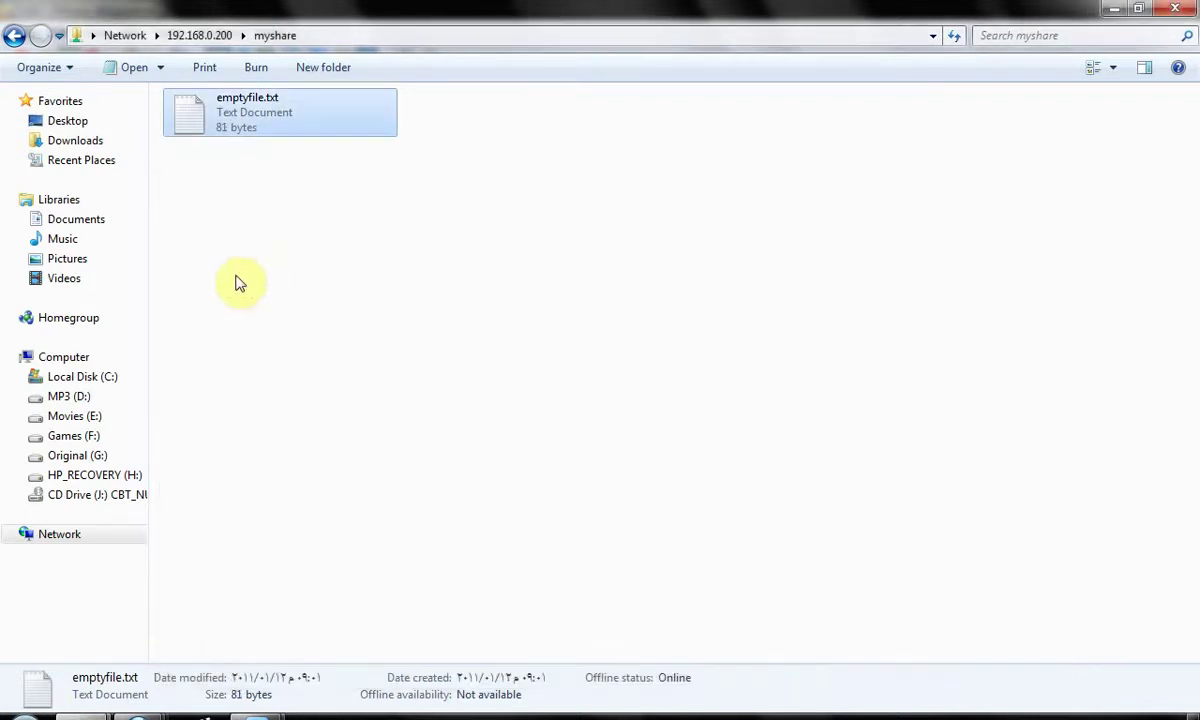
# - Switch the LAB VM to its text console and rerun the history command that reopens /etc/samba/smb.conf
pyautogui.moveTo(255, 712)
pyautogui.click(316, 632)
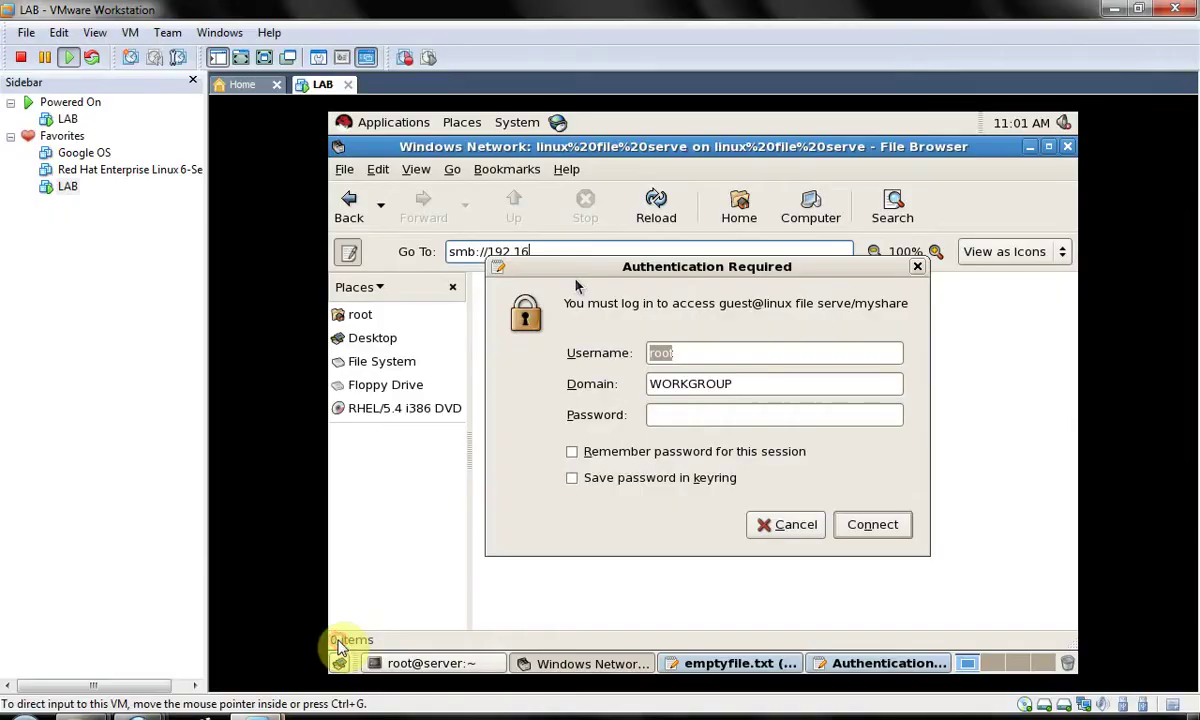
pyautogui.click(501, 571)
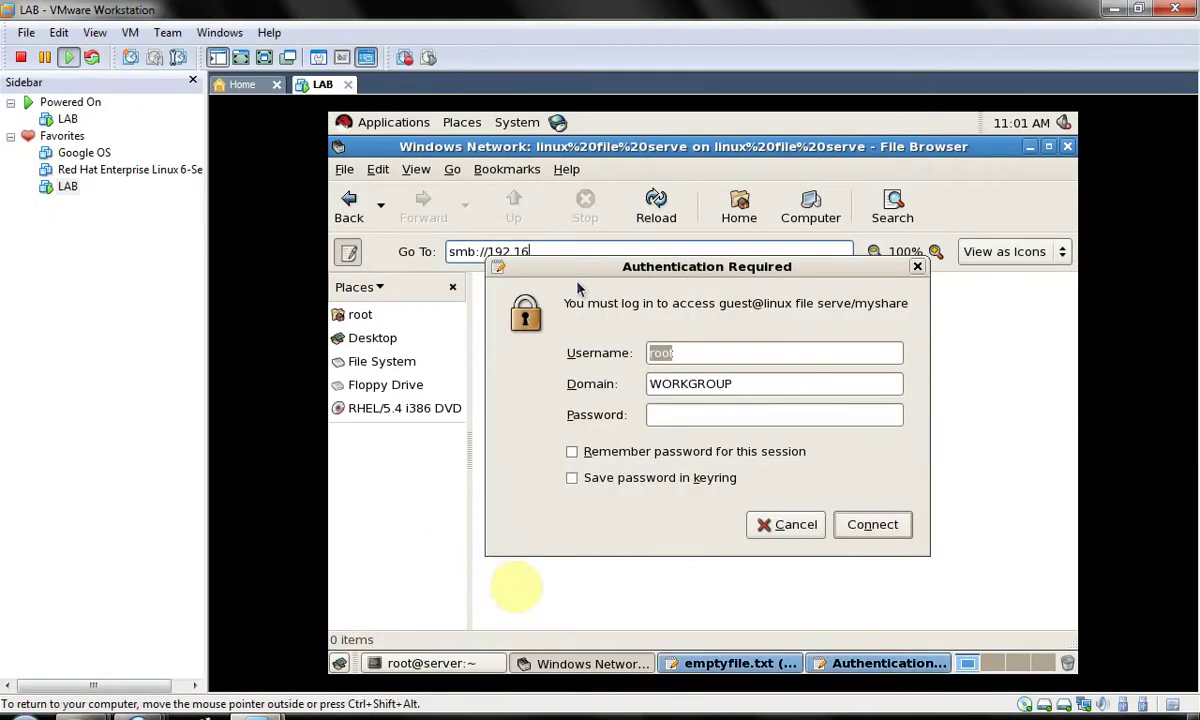
pyautogui.hotkey('ctrl', 'alt', 'F1')
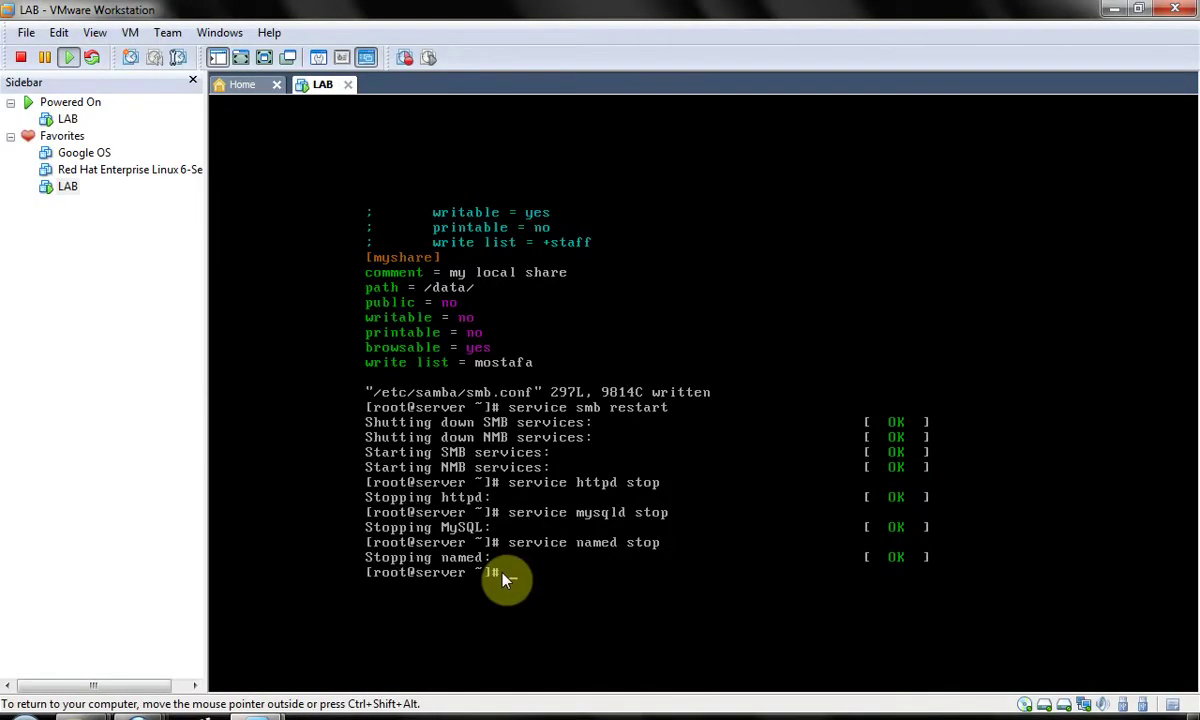
pyautogui.press('Up')
pyautogui.press('Up')
pyautogui.press('Up')
pyautogui.press('Up')
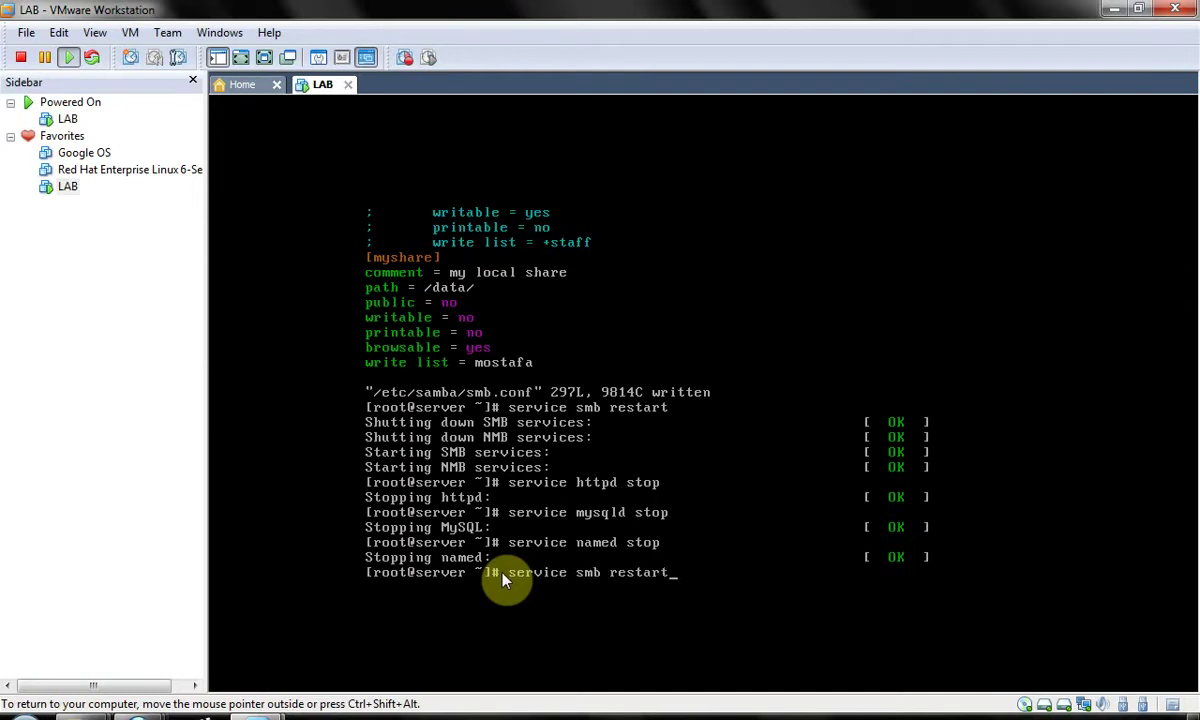
pyautogui.press('Up')
pyautogui.press('Return')
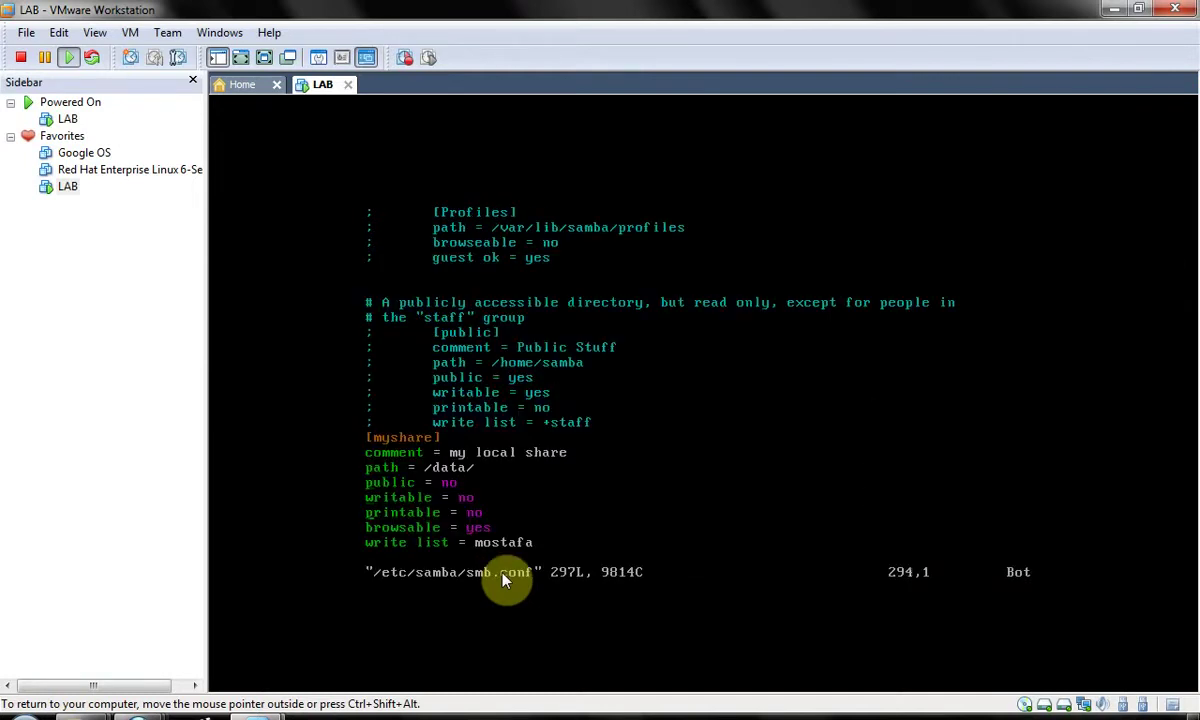
# - In vim, change myshare to browsable = no and public = yes, then save with :wq
pyautogui.press('Down')
pyautogui.press('Right')
pyautogui.press('Right')
pyautogui.press('Right')
pyautogui.press('Right')
pyautogui.press('Right')
pyautogui.press('Right')
pyautogui.press('Right')
pyautogui.press('Right')
pyautogui.press('Right')
pyautogui.press('Right')
pyautogui.press('Right')
pyautogui.press('Right')
pyautogui.press('i')
pyautogui.press('Delete')
pyautogui.press('Delete')
pyautogui.press('Delete')
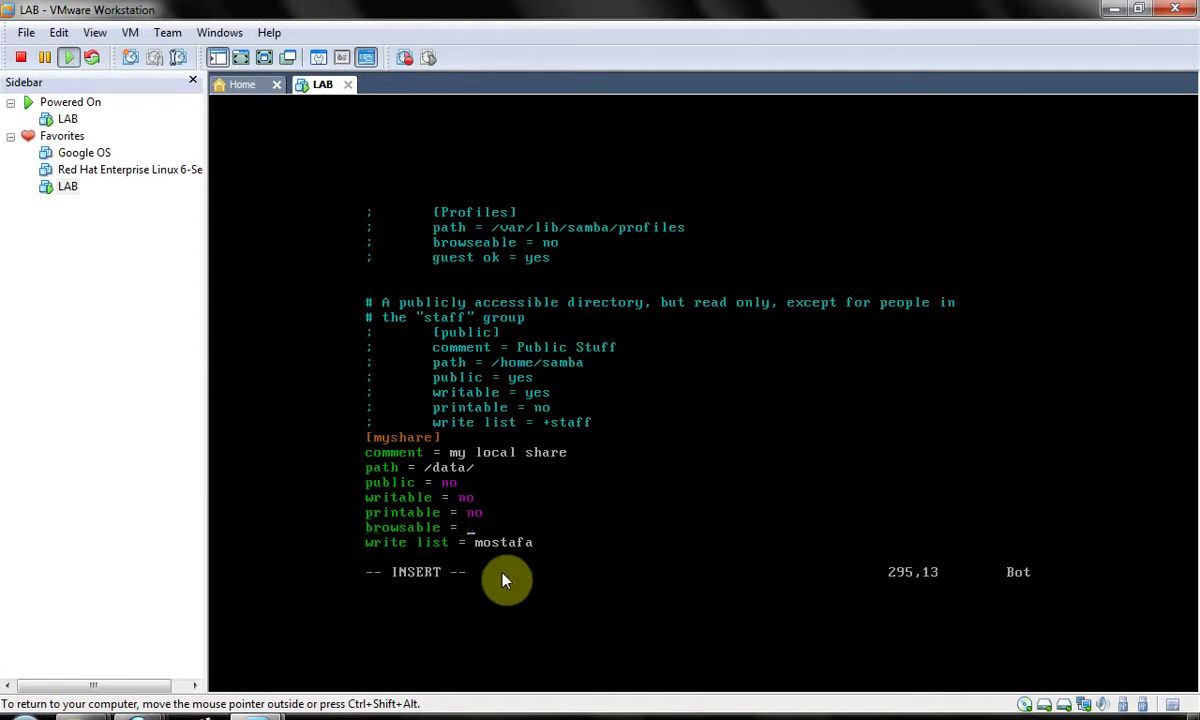
pyautogui.write('no')
pyautogui.press('Up')
pyautogui.press('Up')
pyautogui.press('Up')
pyautogui.press('BackSpace')
pyautogui.press('BackSpace')
pyautogui.write('yes')
pyautogui.press('Down')
pyautogui.press('Down')
pyautogui.press('Escape')
pyautogui.write(':wq')
pyautogui.press('Return')
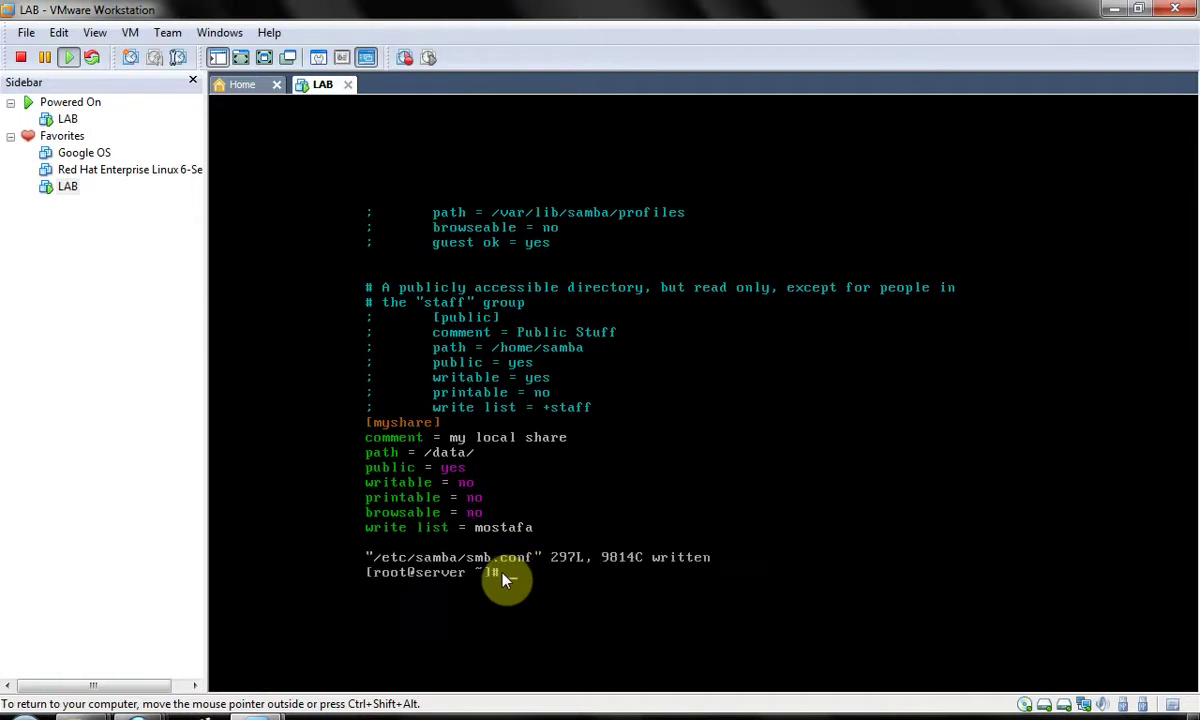
# - Restart Samba with 'service smb restart', then bring up the open myshare windows
pyautogui.write('service named stop')
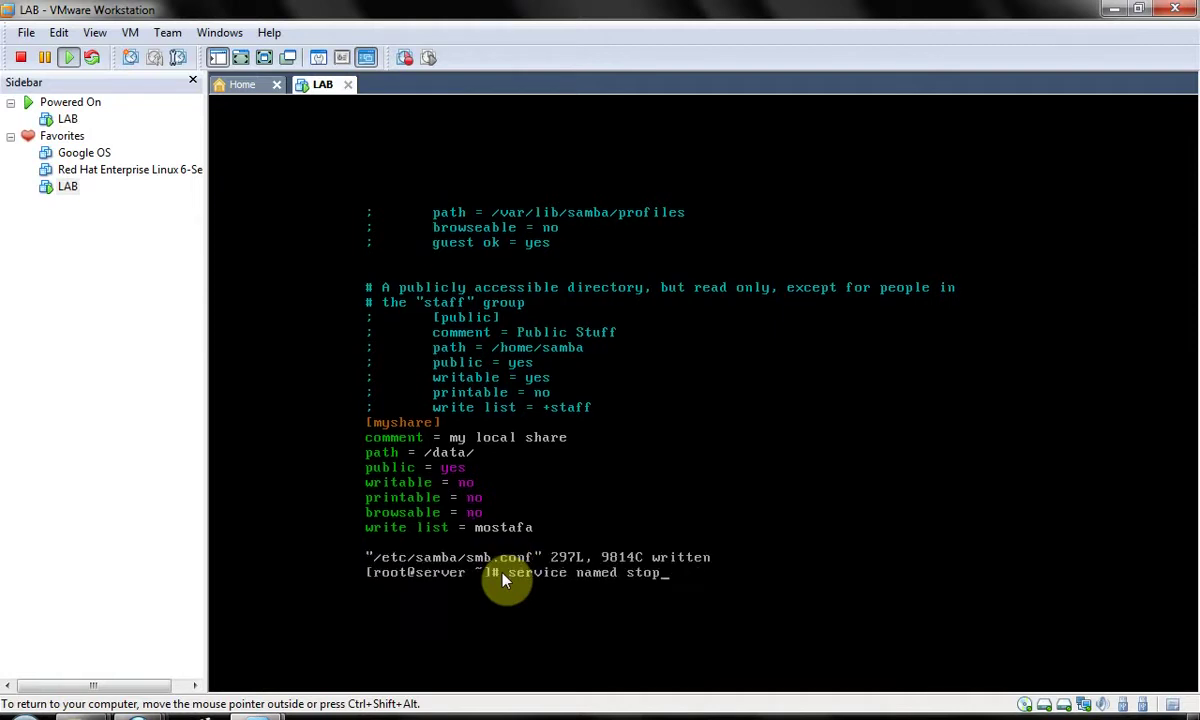
pyautogui.press('Up')
pyautogui.press('Up')
pyautogui.press('Return')
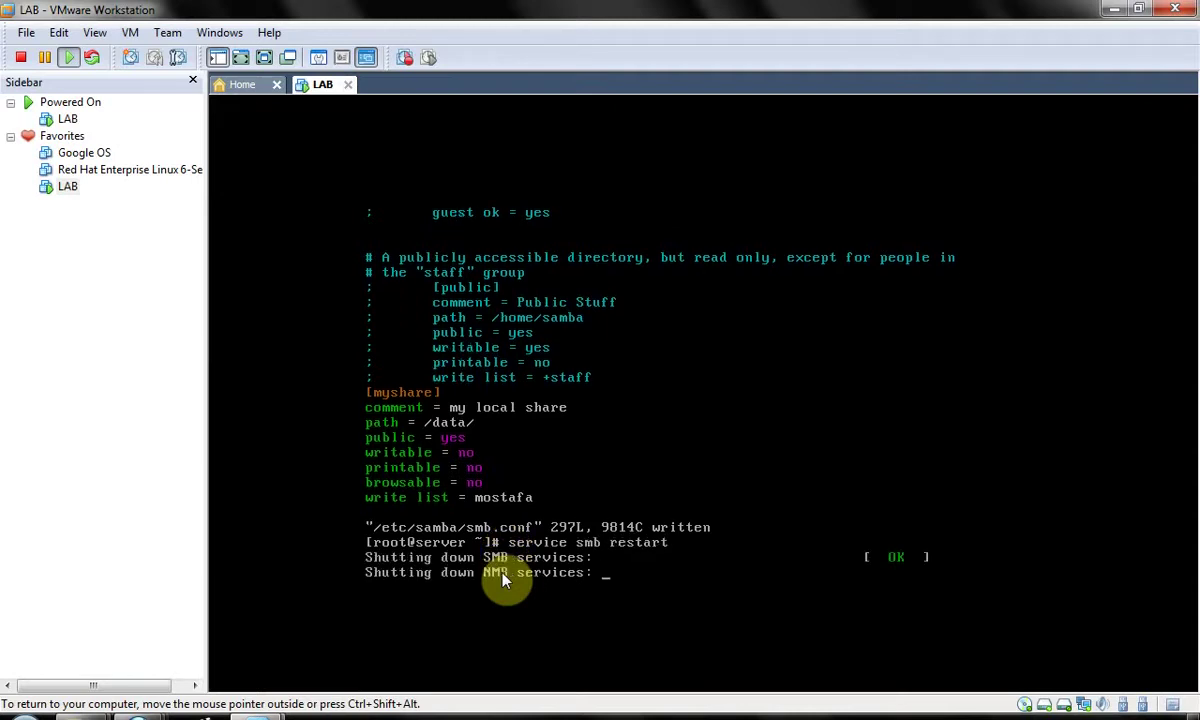
pyautogui.click(257, 714)
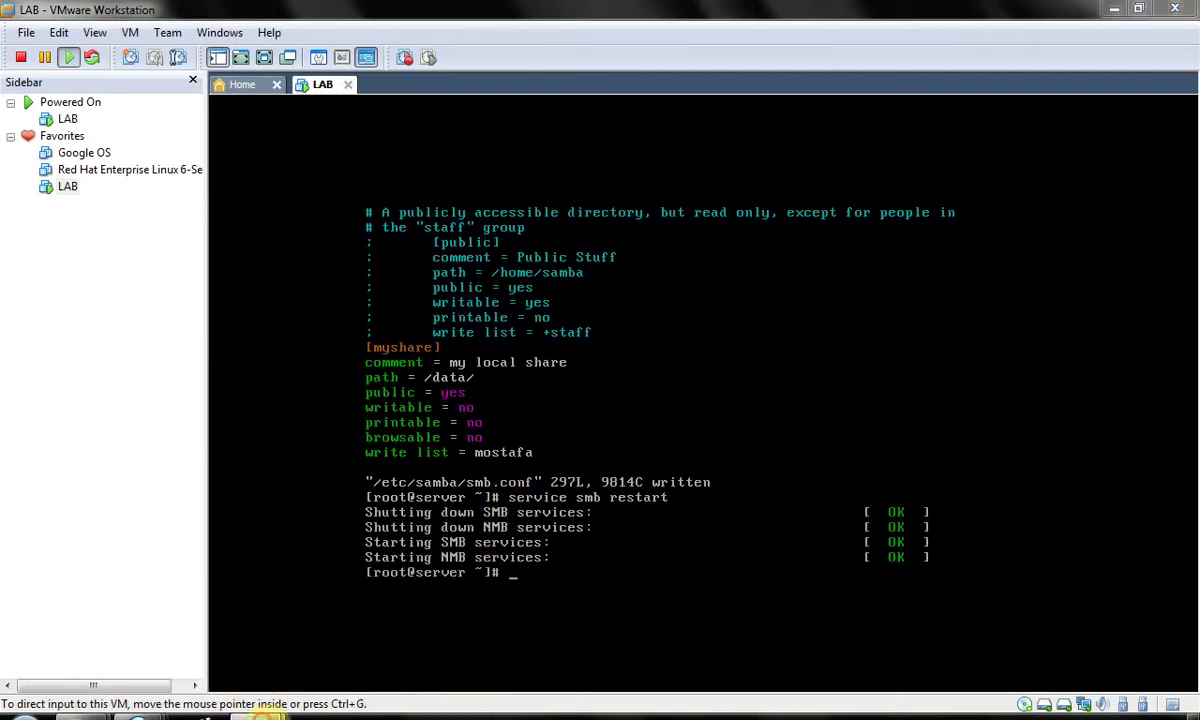
pyautogui.click(348, 628)
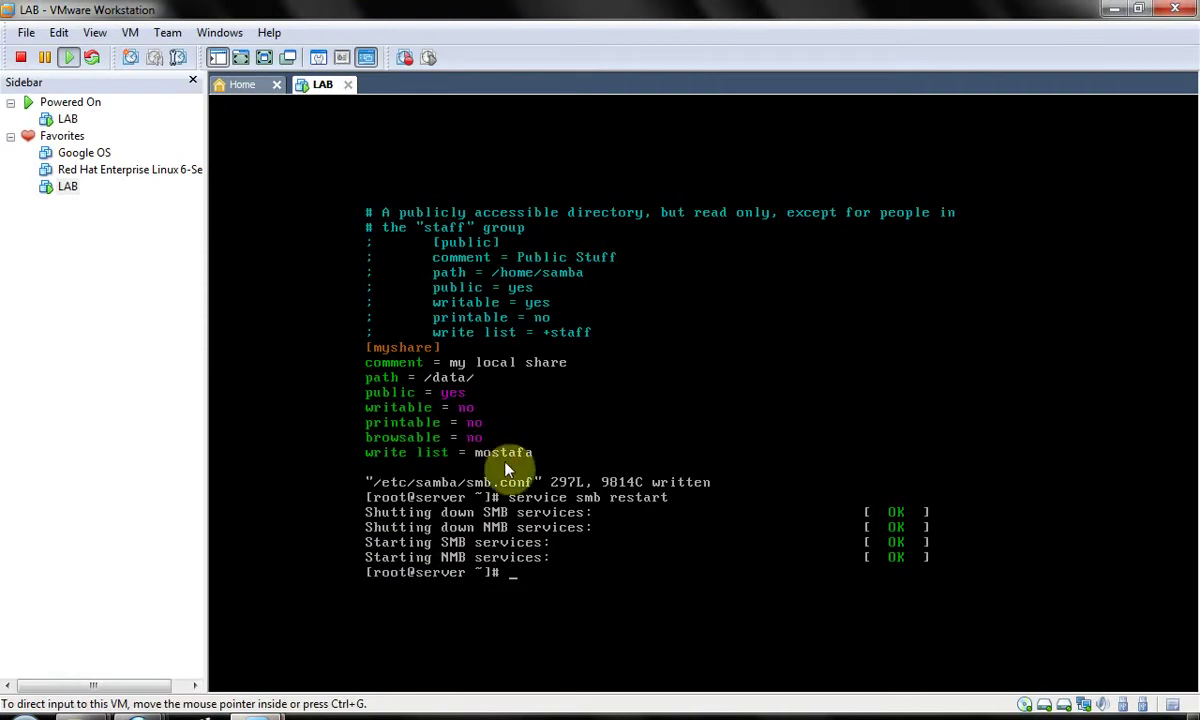
pyautogui.click(140, 712)
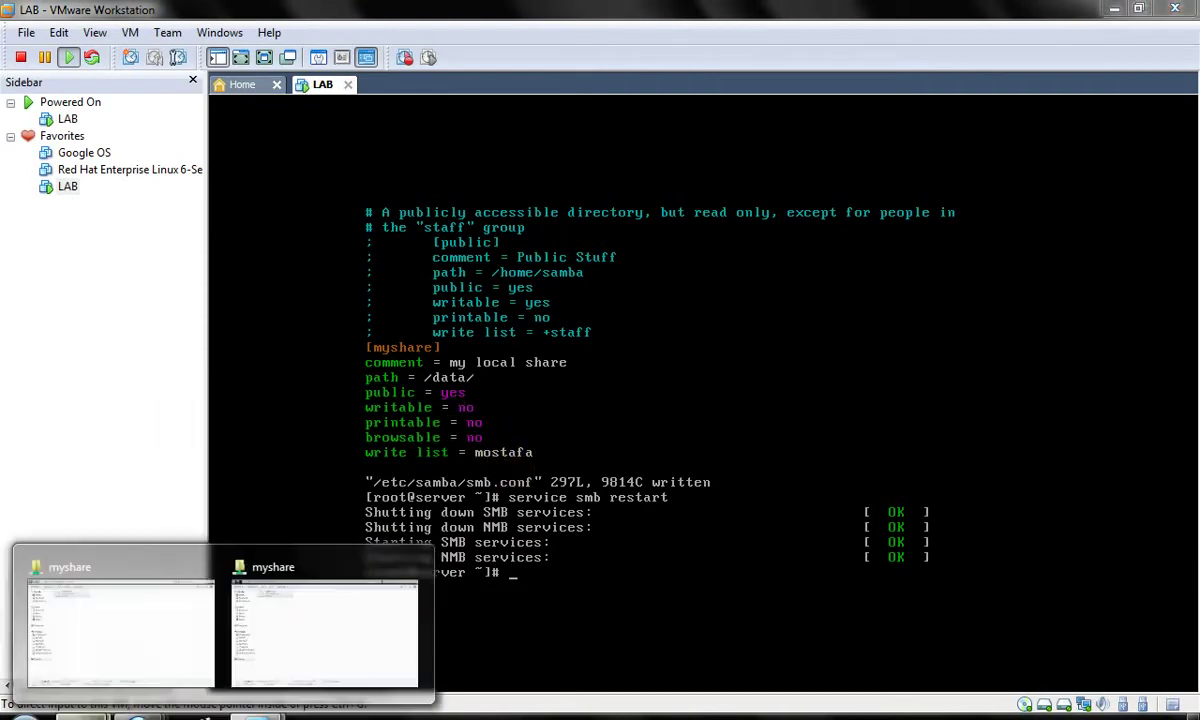
# - Go up to the 192.168.0.200 listing and refresh it, showing only the user's home share
pyautogui.click(265, 627)
pyautogui.click(195, 35)
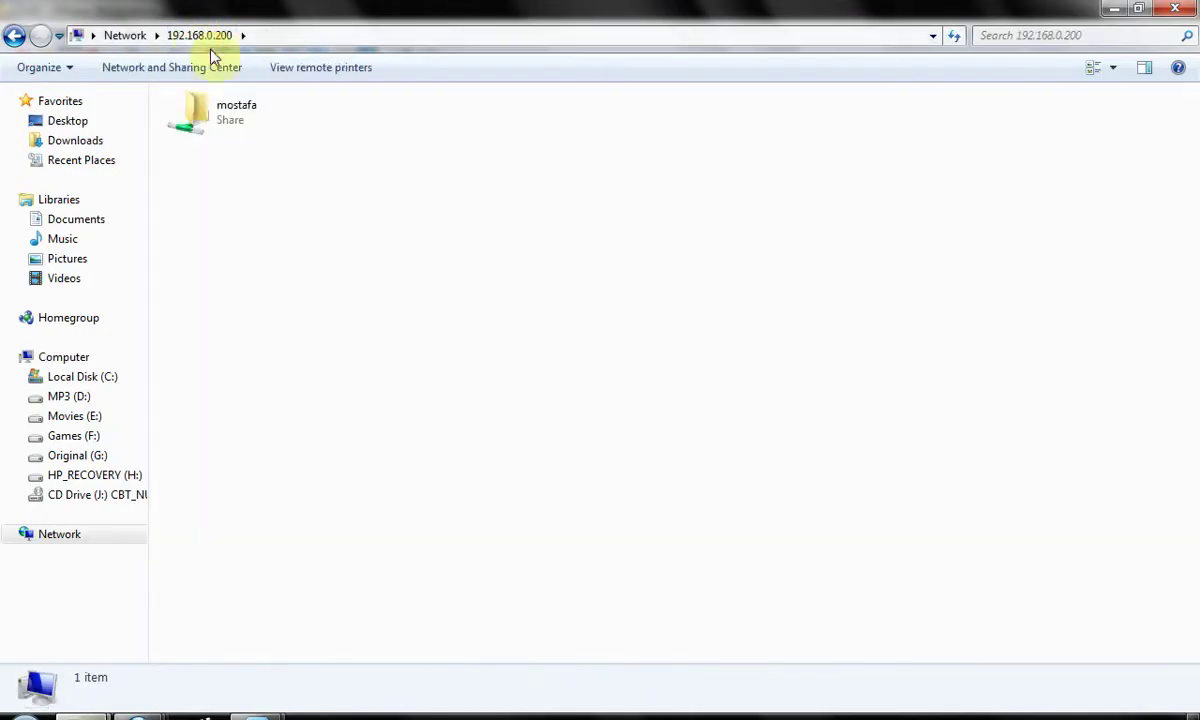
pyautogui.click(319, 207)
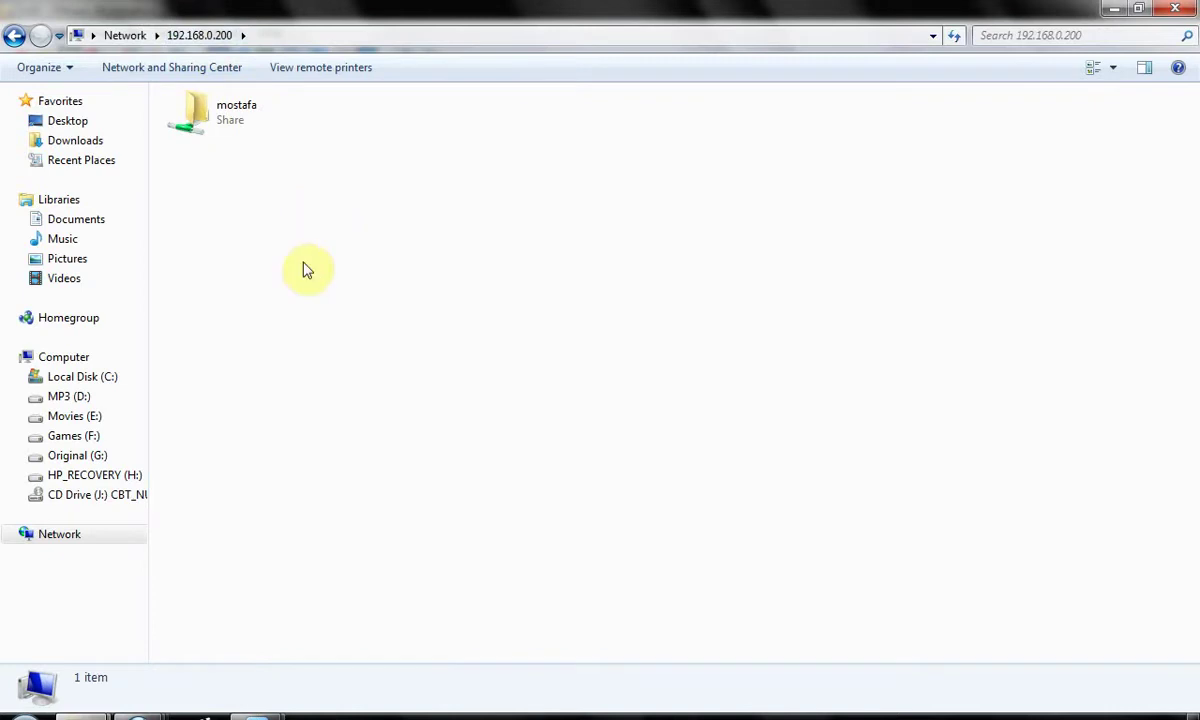
pyautogui.rightClick(254, 264)
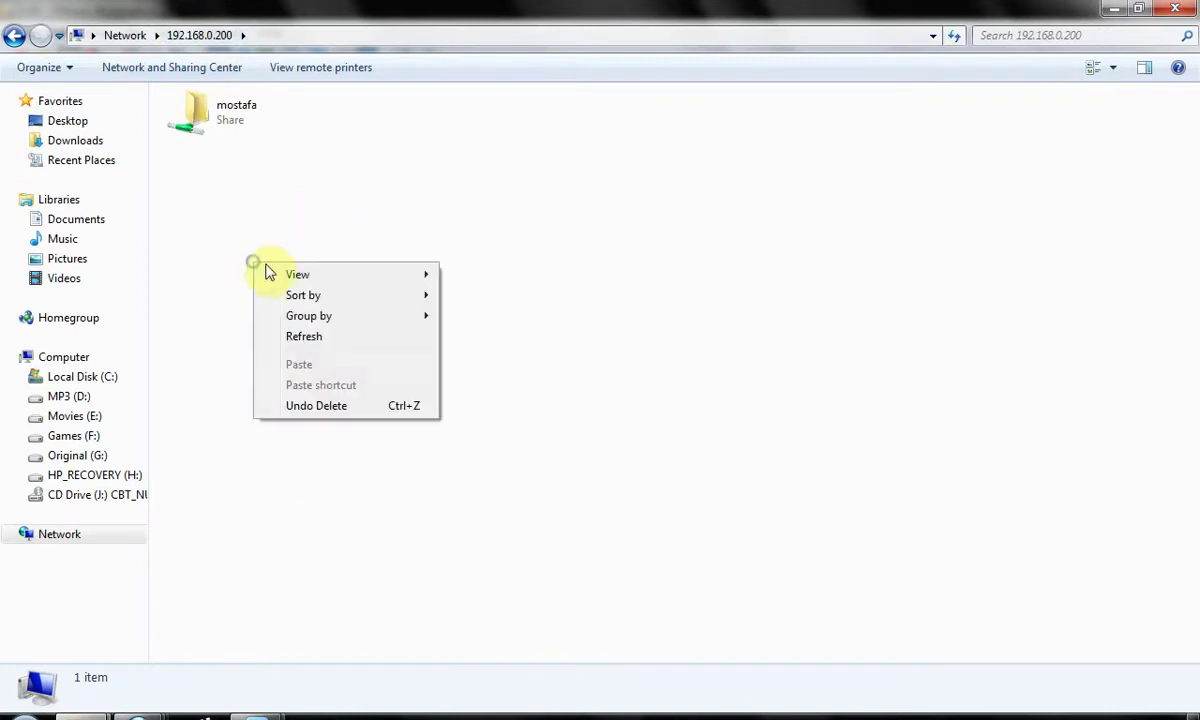
pyautogui.click(300, 336)
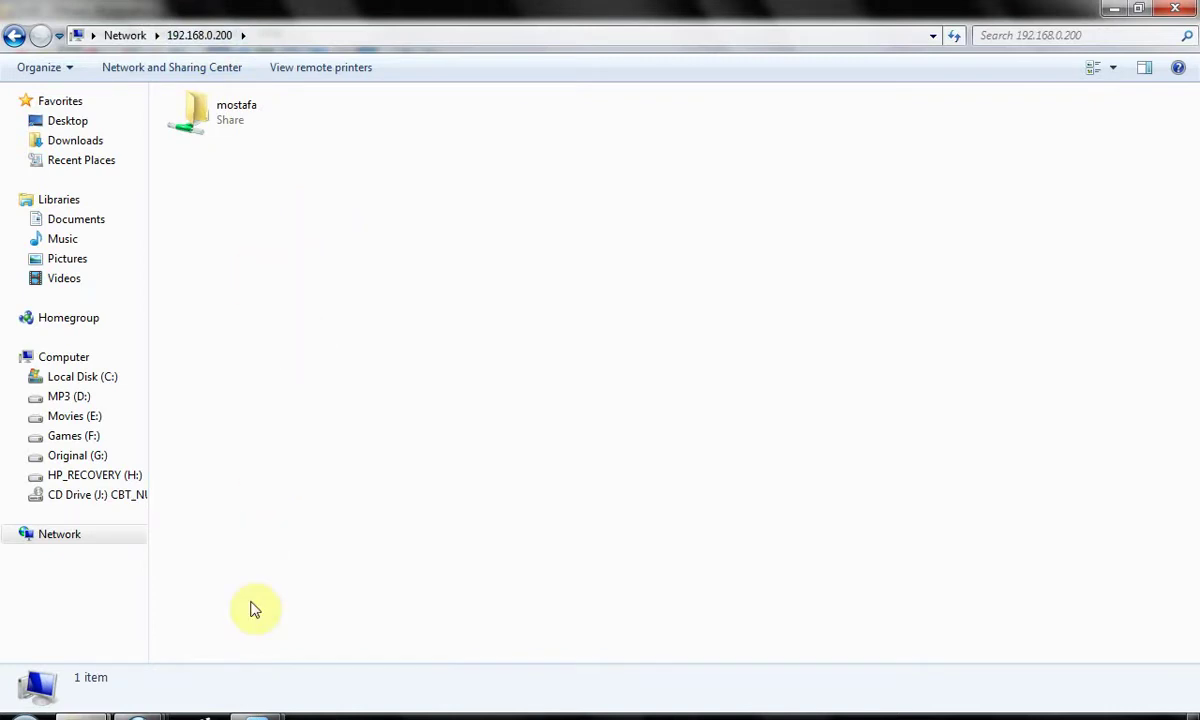
pyautogui.moveTo(257, 712)
pyautogui.click(342, 665)
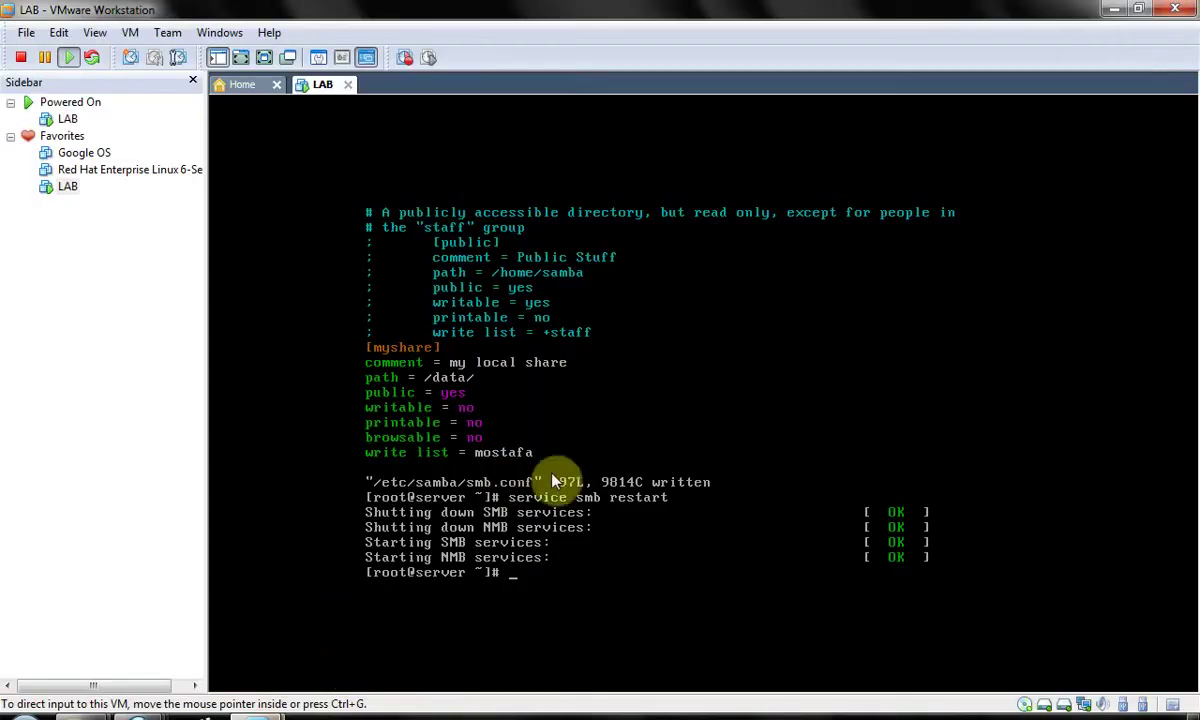
# - Return to the VM desktop and submit the myshare login with the share user's name and password
pyautogui.hotkey('ctrl', 'alt', 'F7')
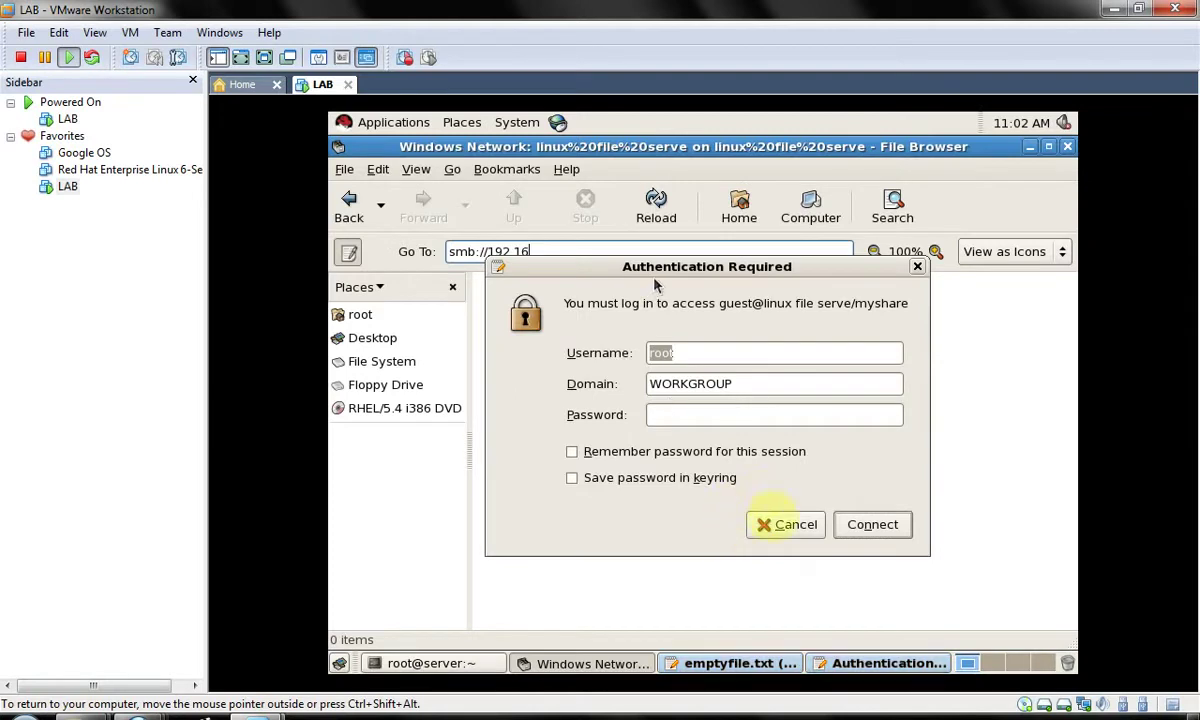
pyautogui.click(691, 356)
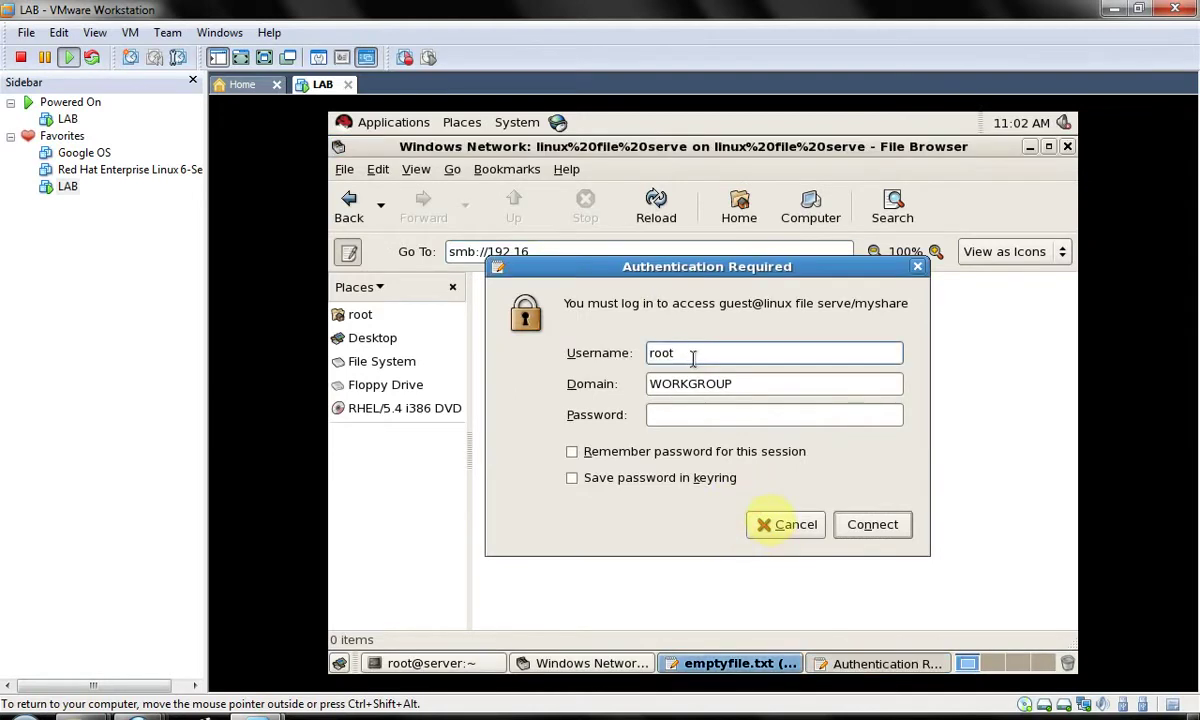
pyautogui.write('mostafa')
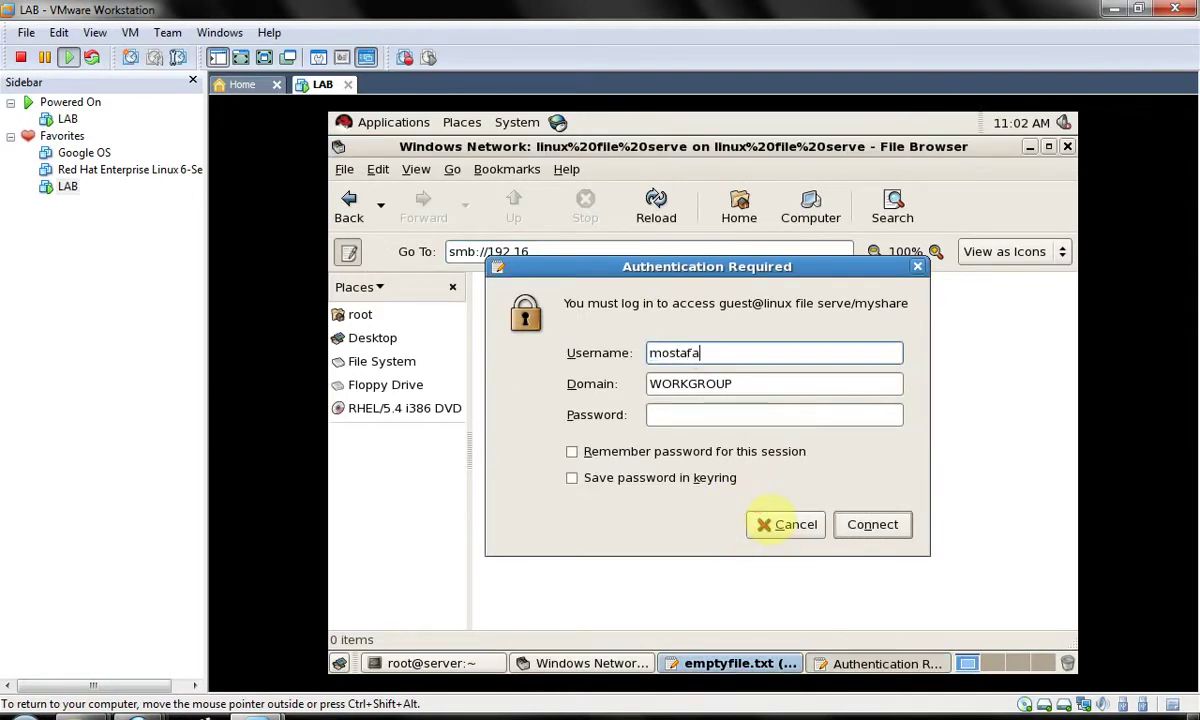
pyautogui.press('Tab')
pyautogui.press('Tab')
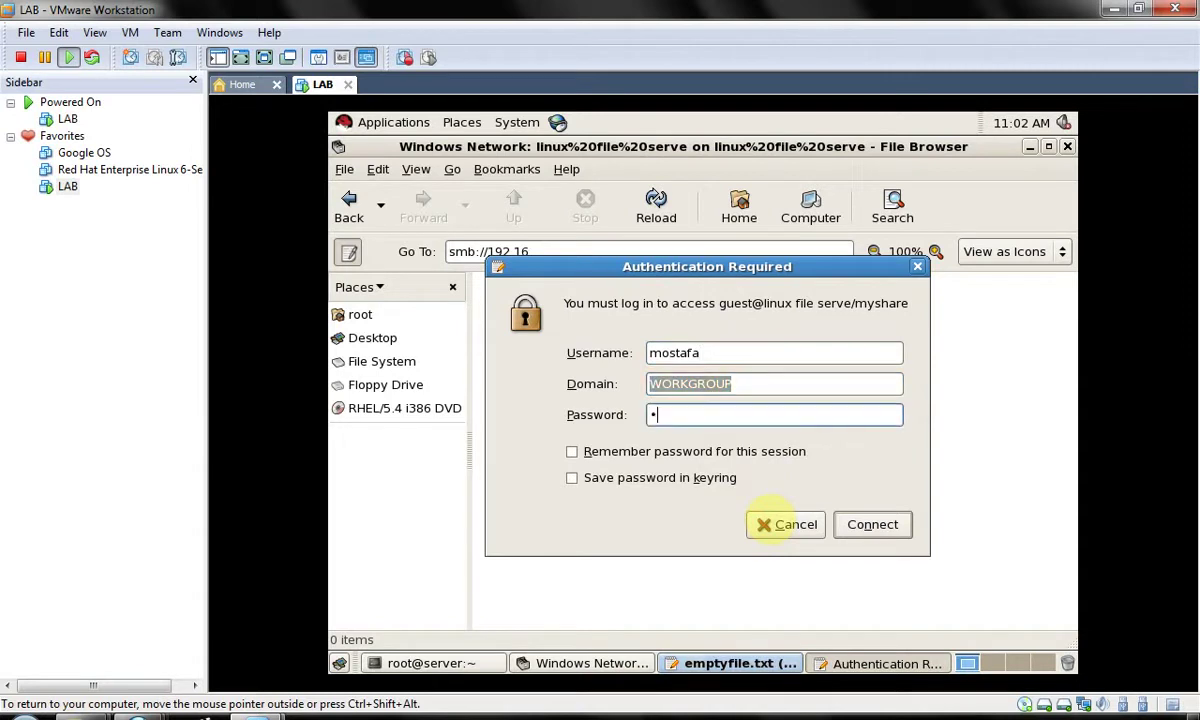
pyautogui.press('Return')
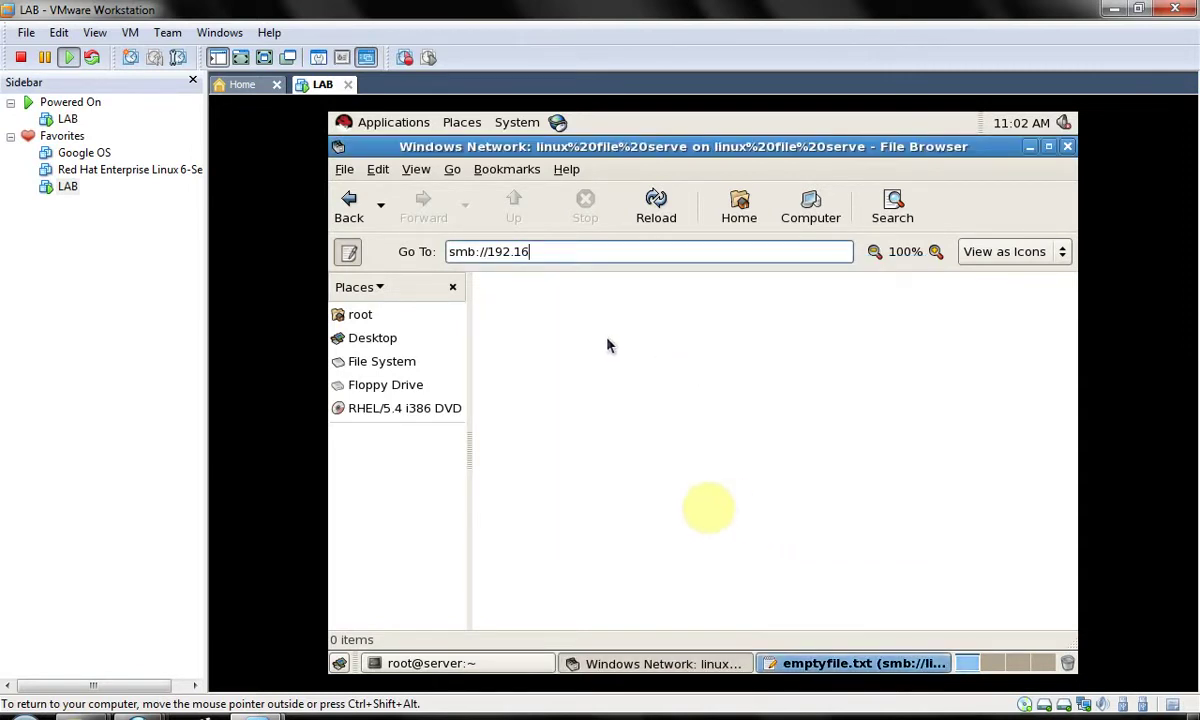
# - Open smb://192.168.0.200 in the guest file browser's location bar
pyautogui.click(812, 666)
pyautogui.click(812, 666)
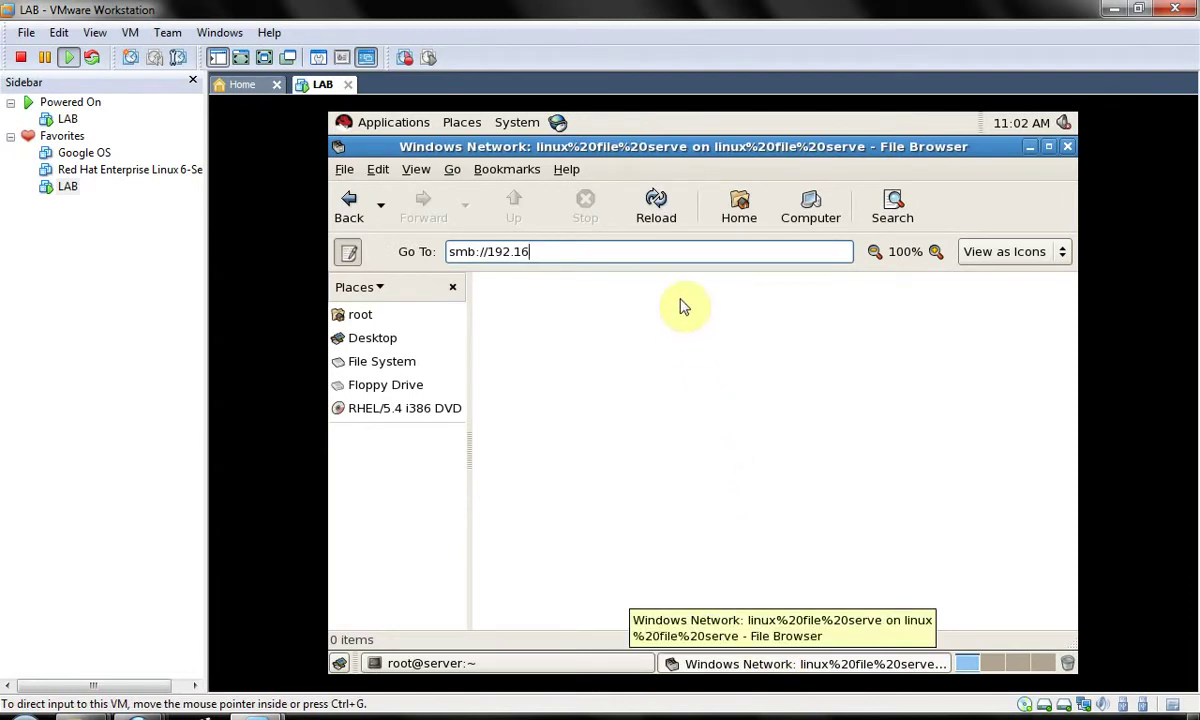
pyautogui.click(664, 252)
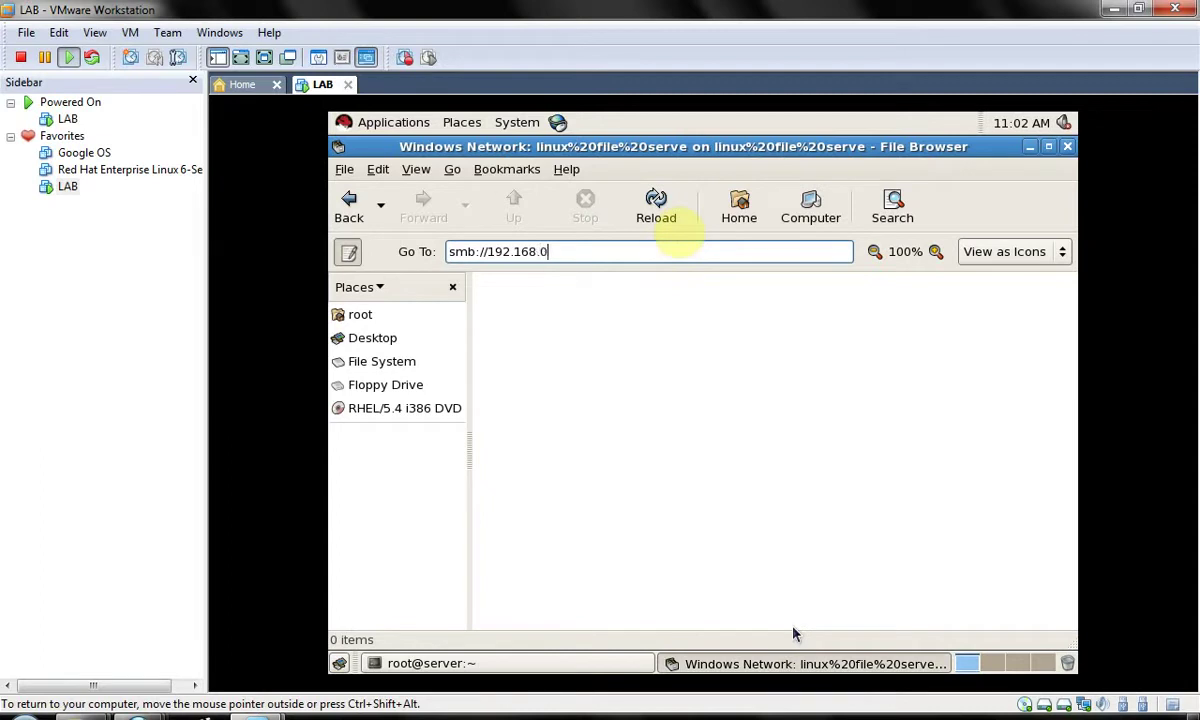
pyautogui.write('00')
pyautogui.press('Return')
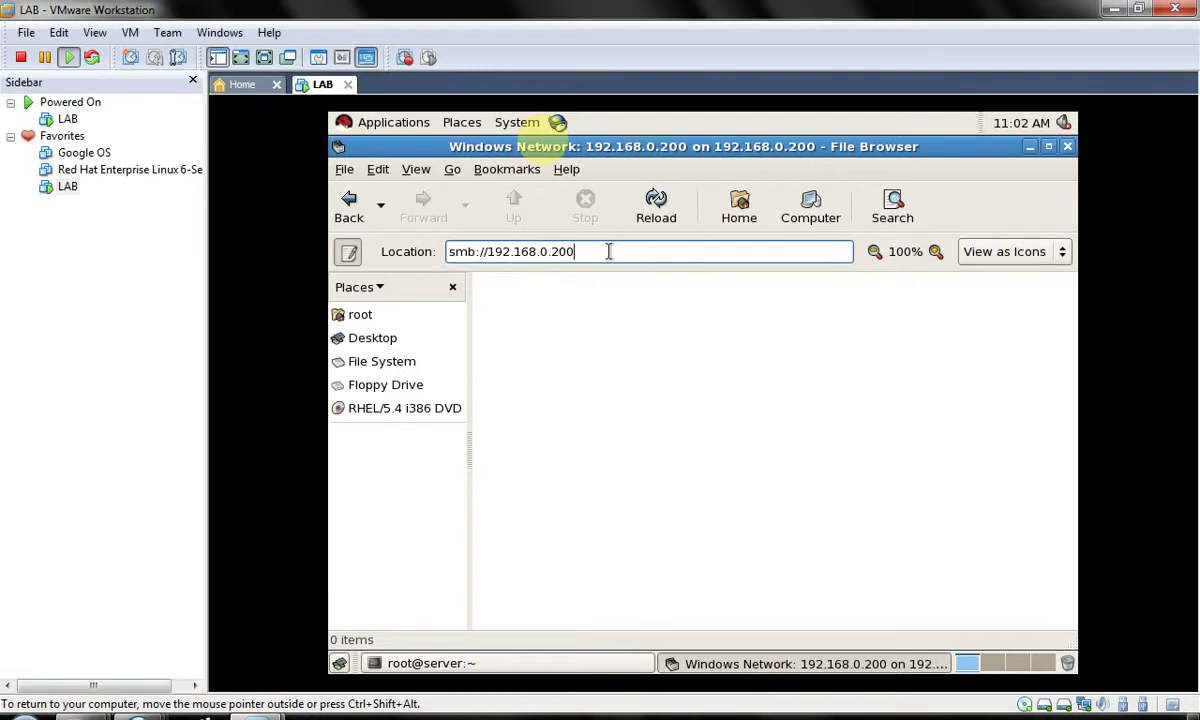
# - Try smb://192.168.0.200/share and dismiss the 'share couldn't be found' error
pyautogui.write('/share')
pyautogui.press('Return')
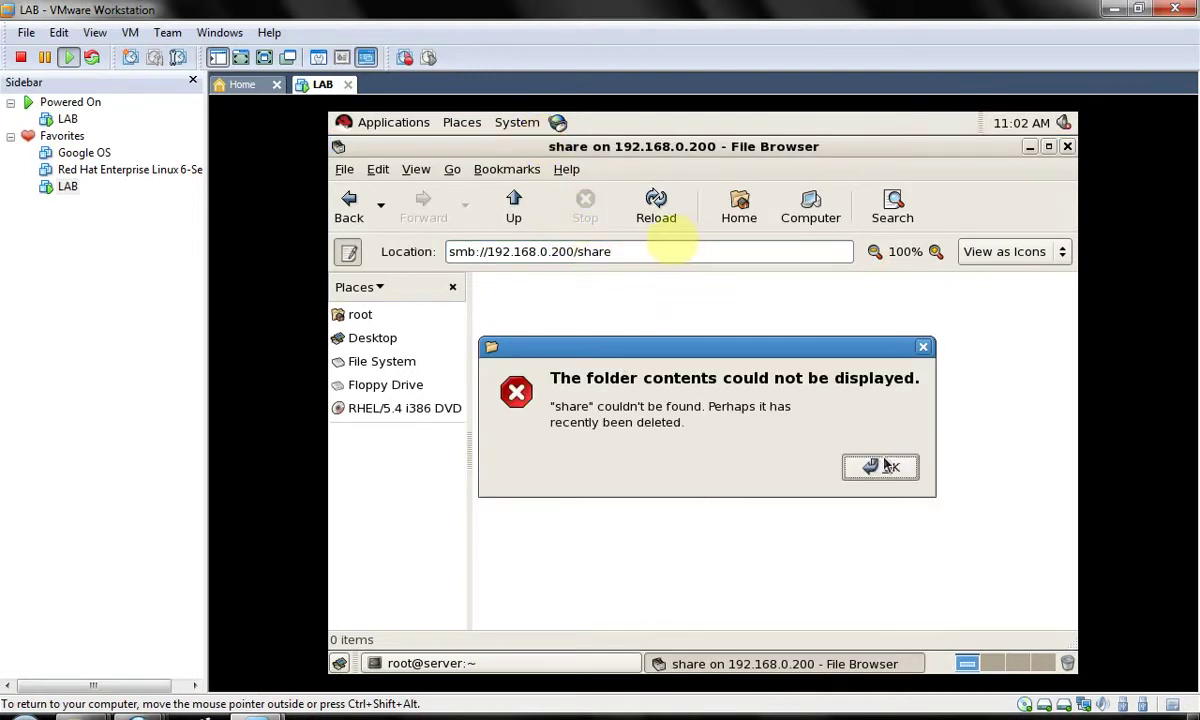
pyautogui.click(880, 467)
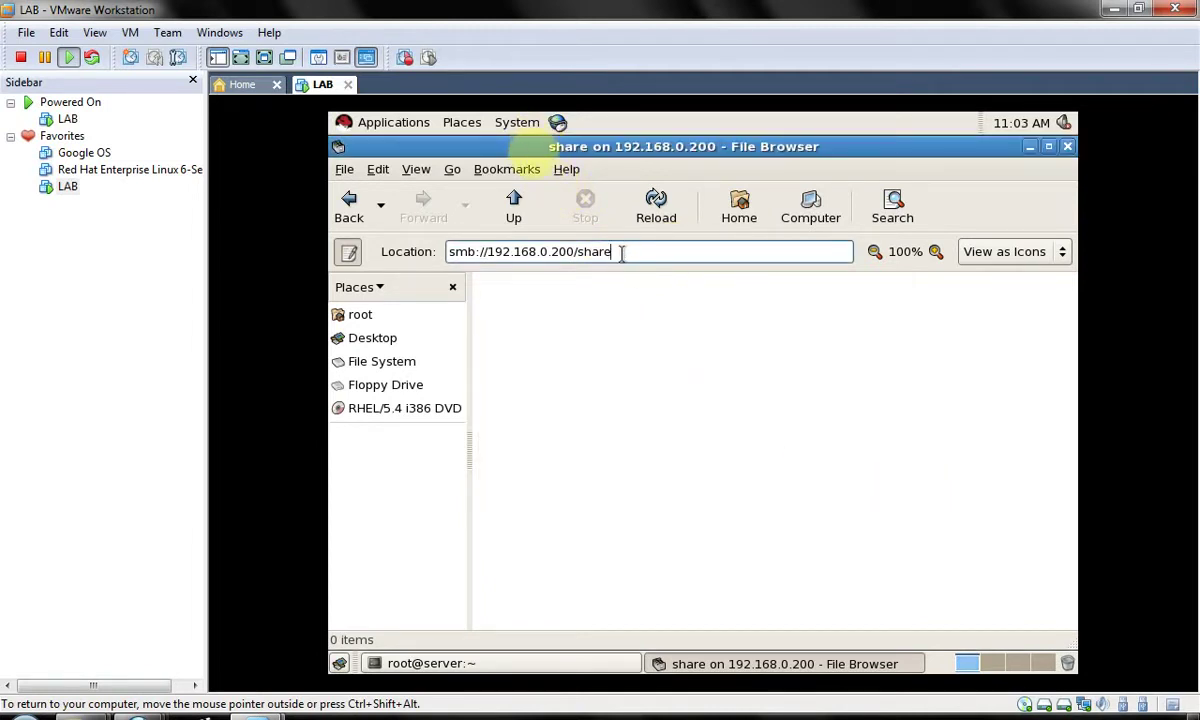
pyautogui.moveTo(621, 253); pyautogui.dragTo(583, 253)
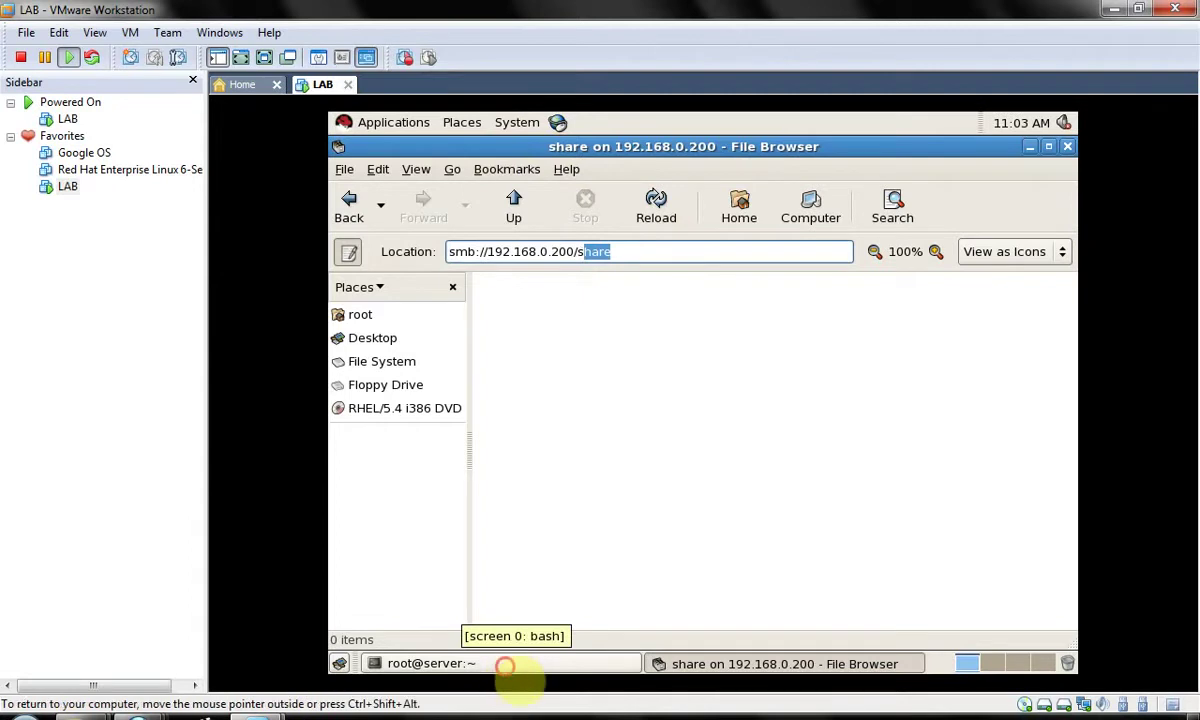
# - Reopen smb.conf in vim, set myshare's browsable back to yes, and save with :wq
pyautogui.click(510, 665)
pyautogui.press('Up')
pyautogui.press('Up')
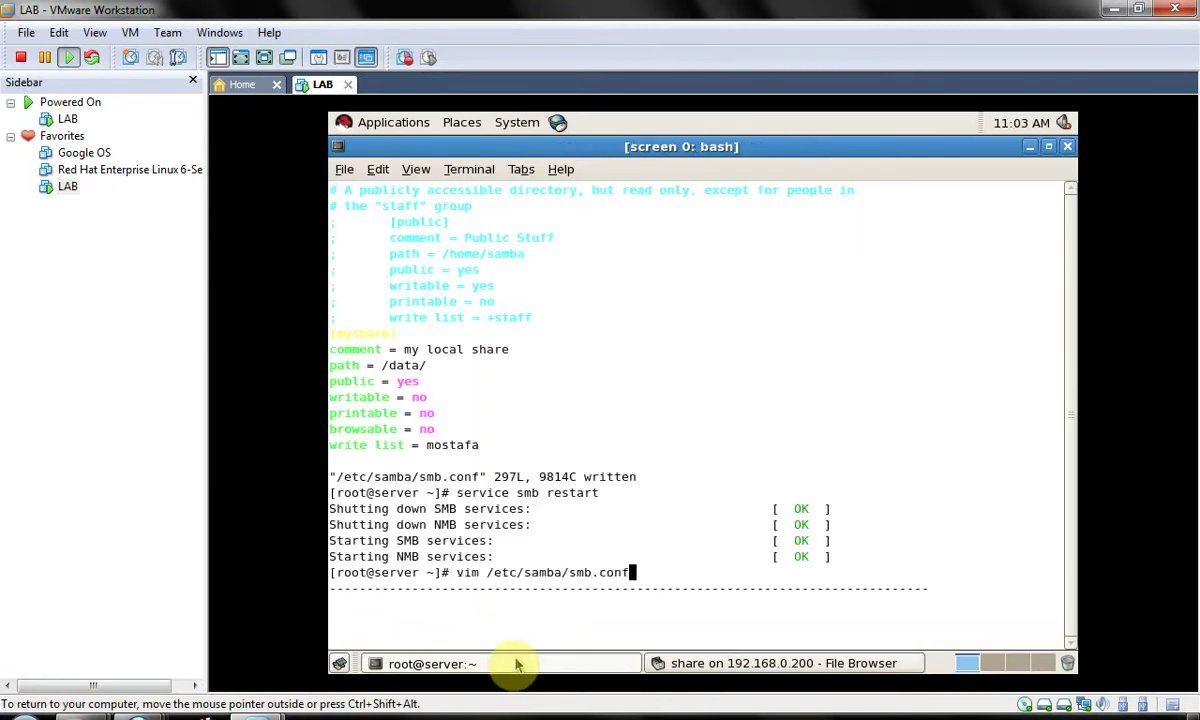
pyautogui.press('Return')
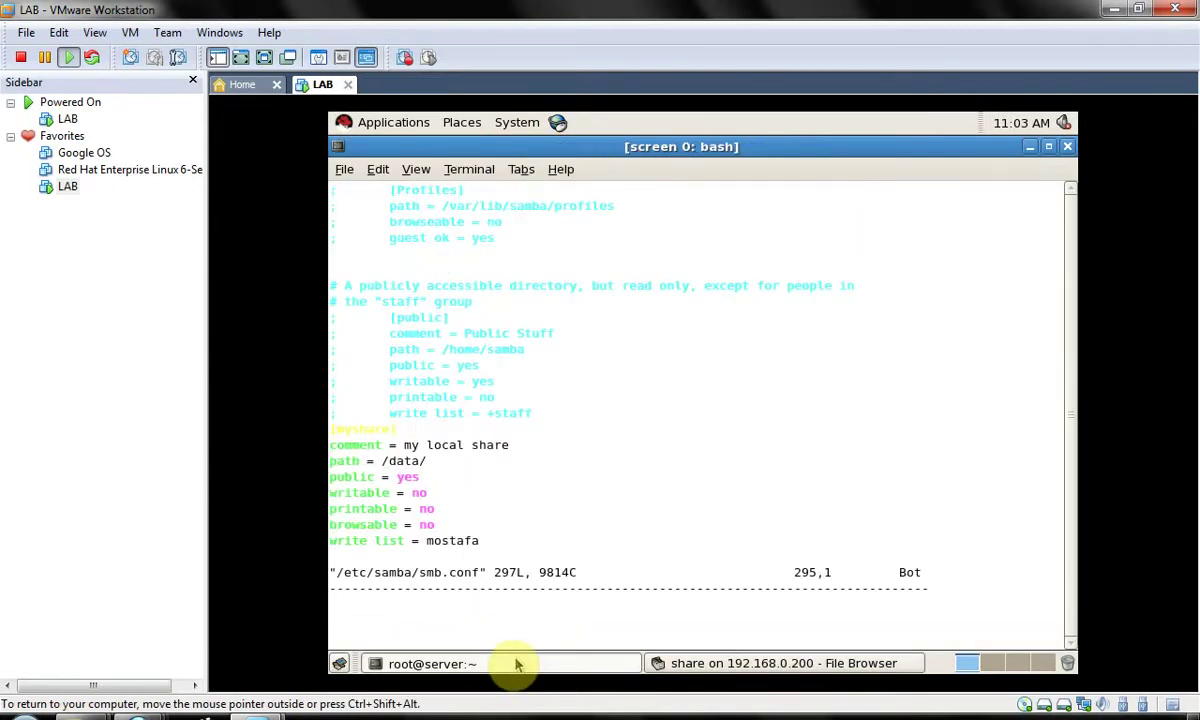
pyautogui.press('w')
pyautogui.press('w')
pyautogui.write('s')
pyautogui.write('yes')
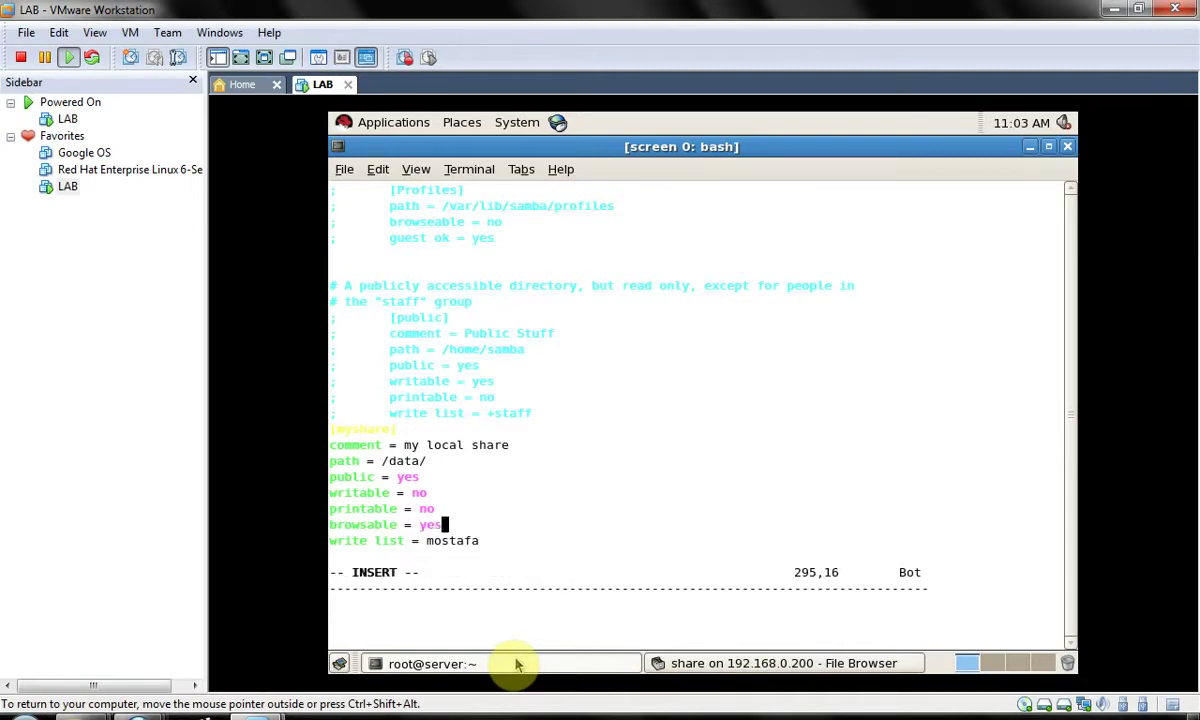
pyautogui.press('Escape')
pyautogui.write(':wq')
pyautogui.press('Return')
# - Rerun 'service smb restart' from the command history
pyautogui.press('Up')
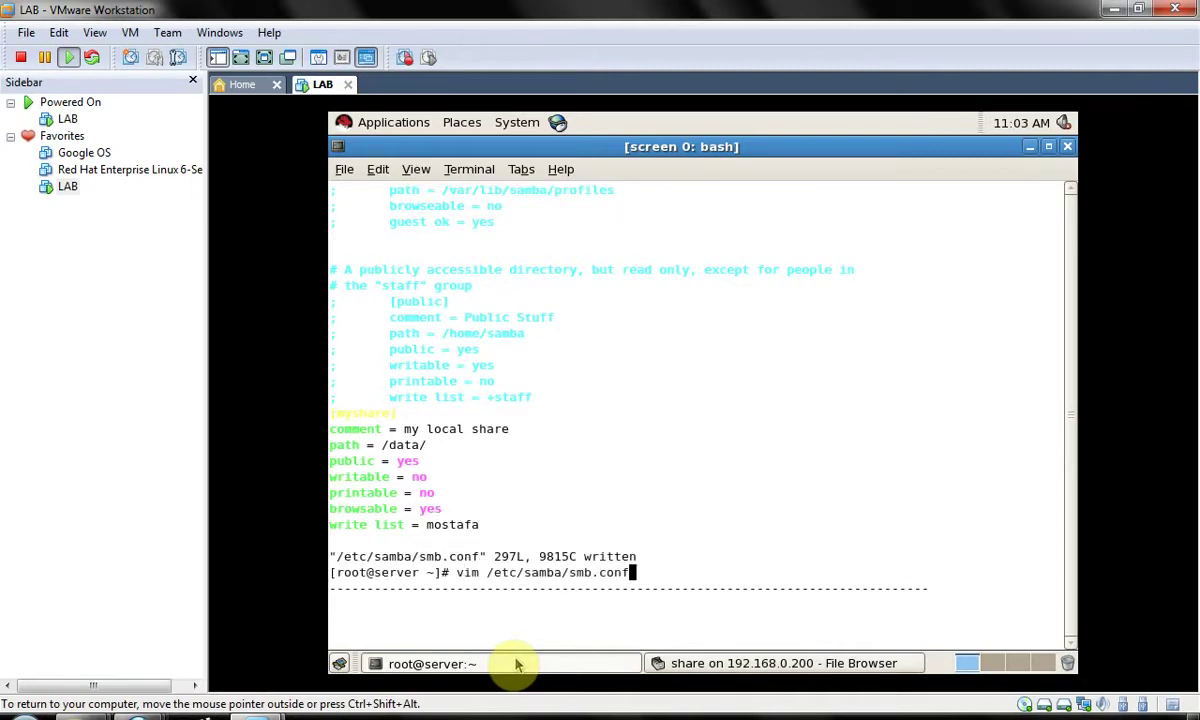
pyautogui.press('Up')
pyautogui.press('Return')
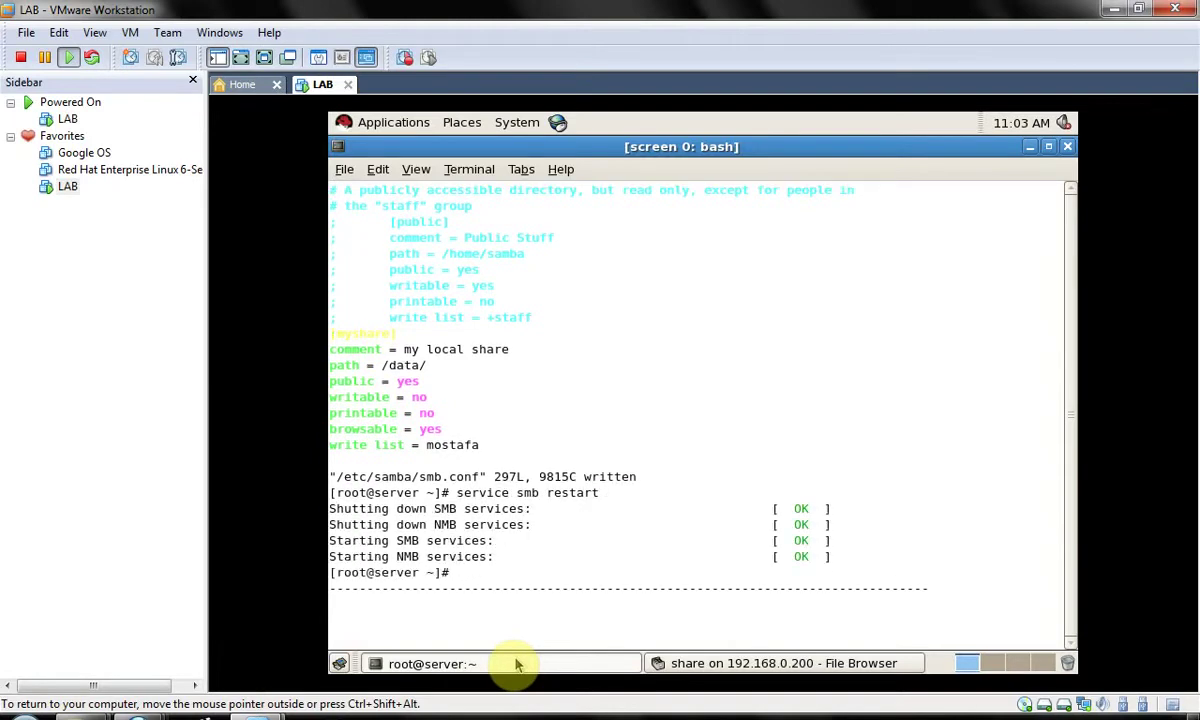
# - In the 192.168.0.200 Explorer window, open myshare and then emptyfile.txt in Notepad
pyautogui.moveTo(137, 712)
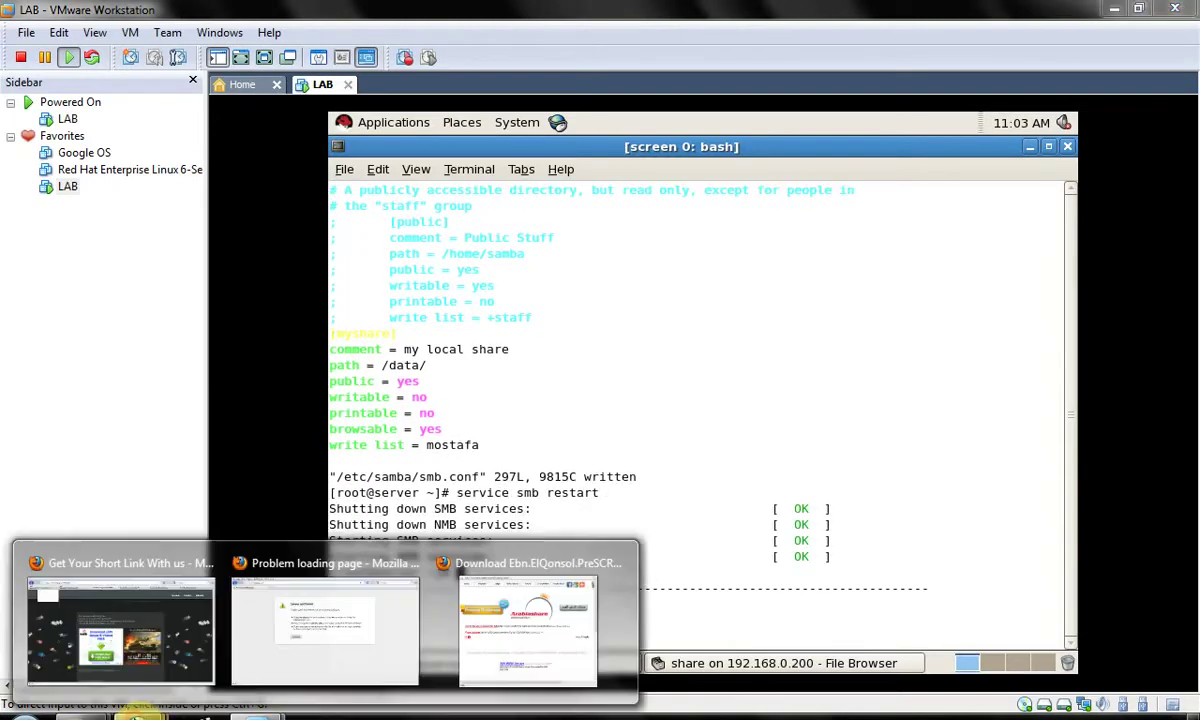
pyautogui.click(288, 632)
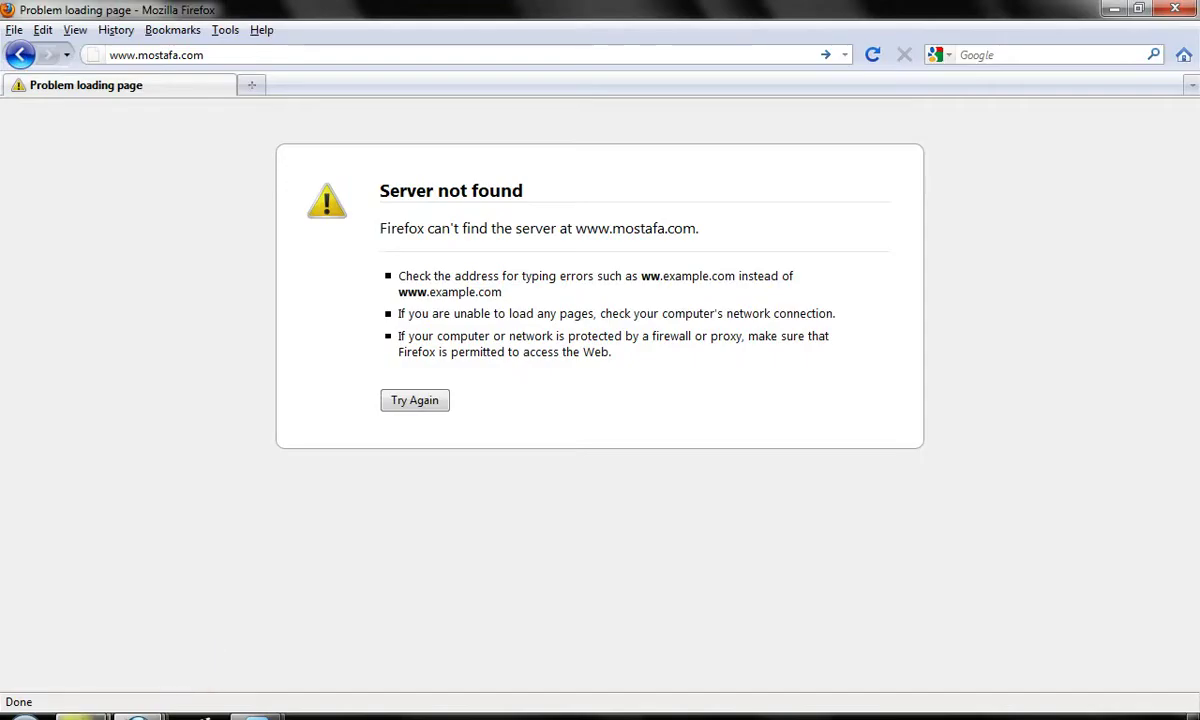
pyautogui.moveTo(80, 712)
pyautogui.click(255, 618)
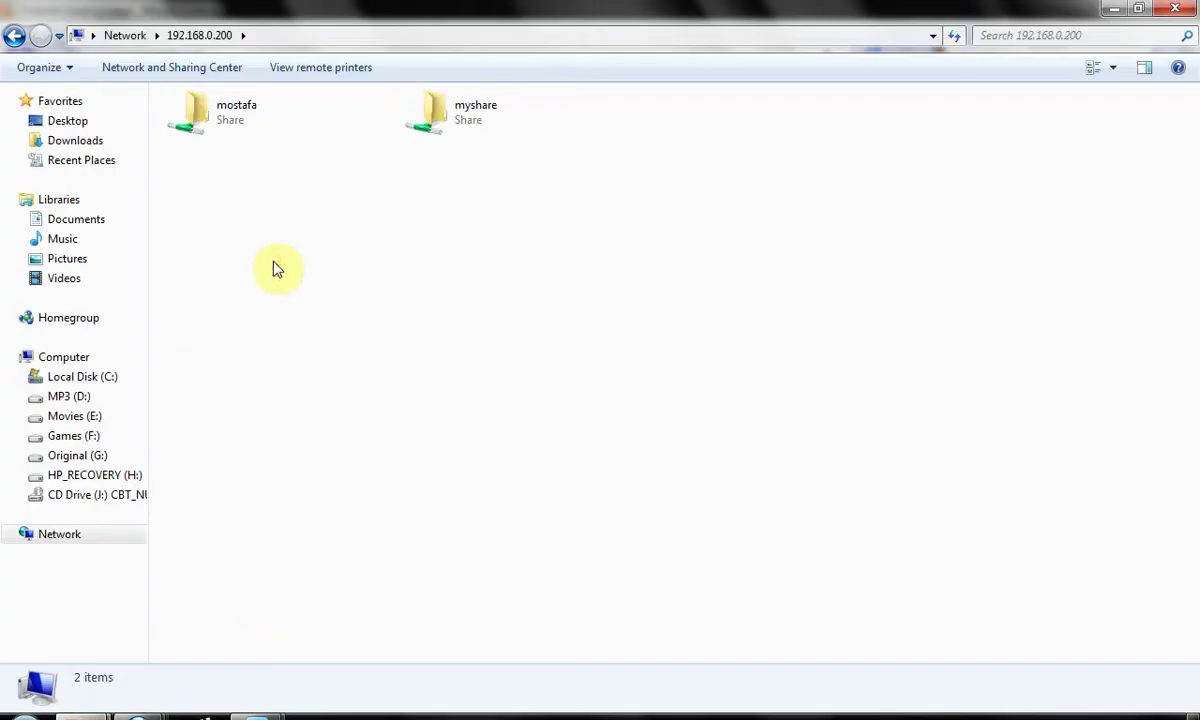
pyautogui.doubleClick(461, 108)
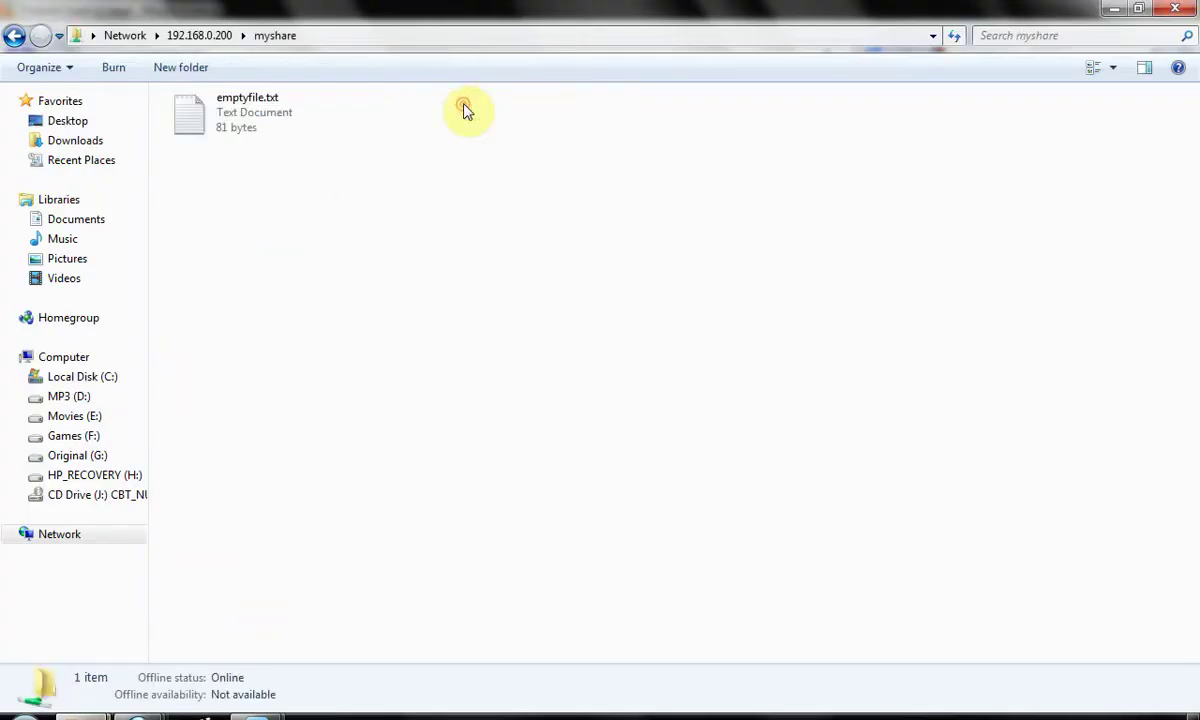
pyautogui.doubleClick(315, 116)
# - Add a 'dddd' line below ffff and save emptyfile.txt
pyautogui.click(348, 340)
pyautogui.press('Return')
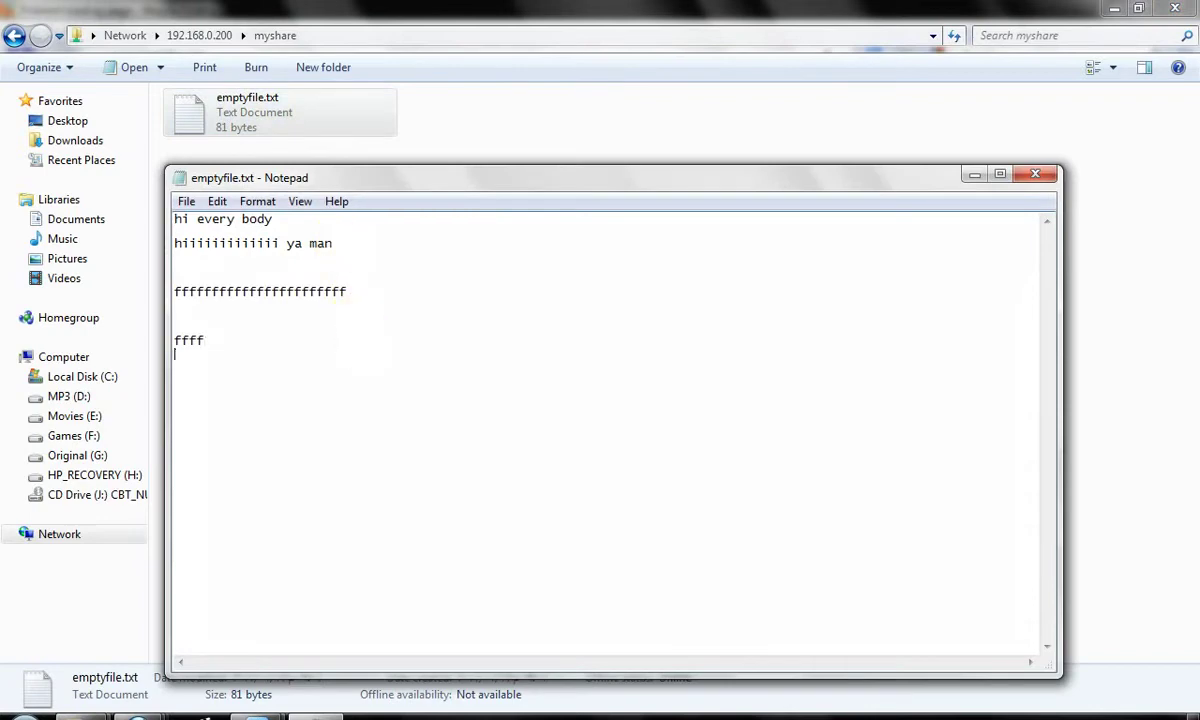
pyautogui.write('dddd')
pyautogui.press('Return')
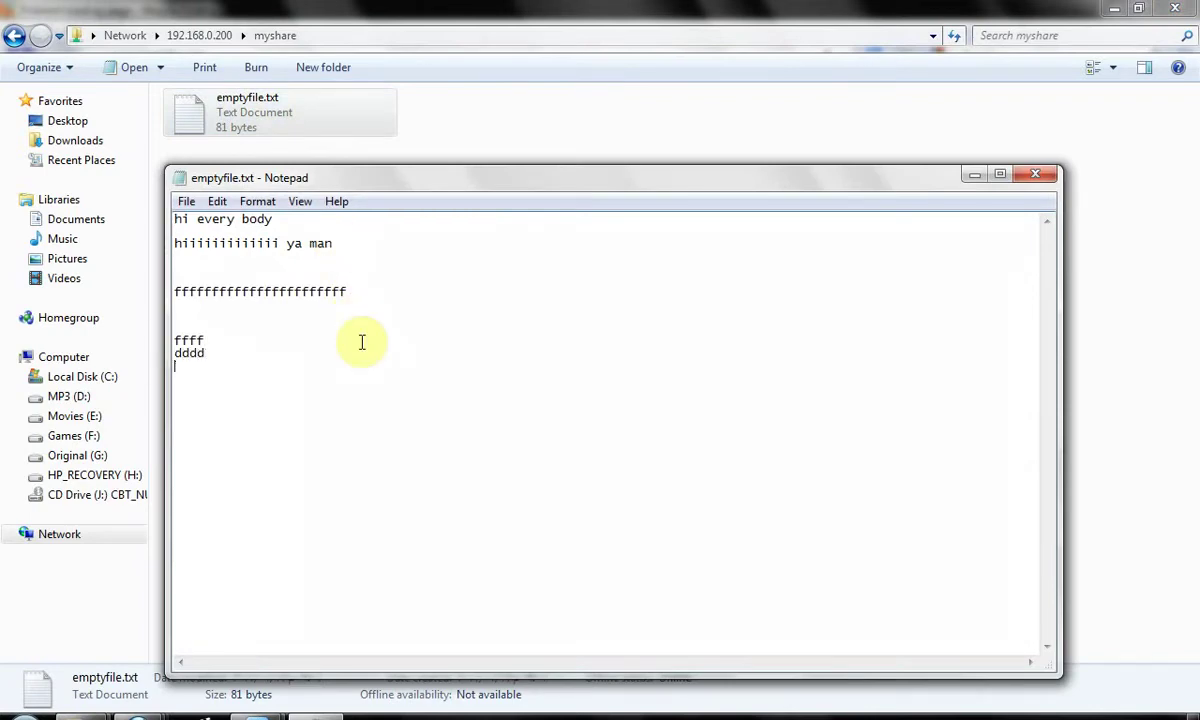
pyautogui.hotkey('ctrl', 's')
pyautogui.hotkey('alt', 'F4')
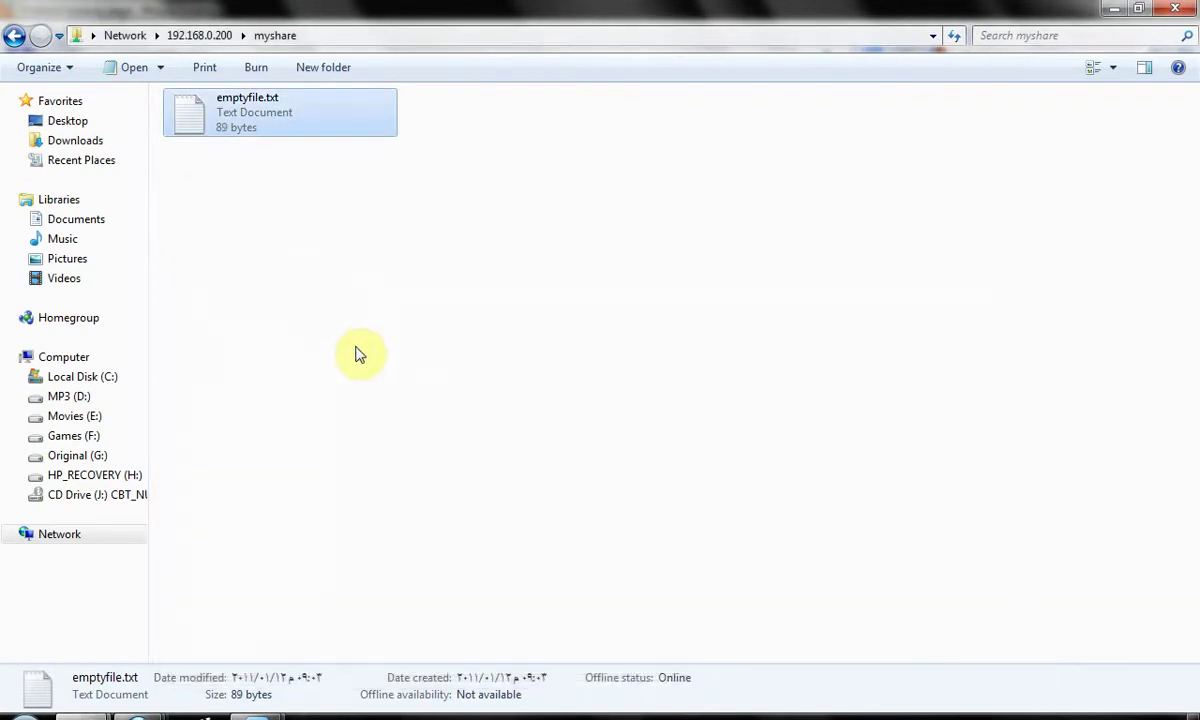
pyautogui.moveTo(278, 714)
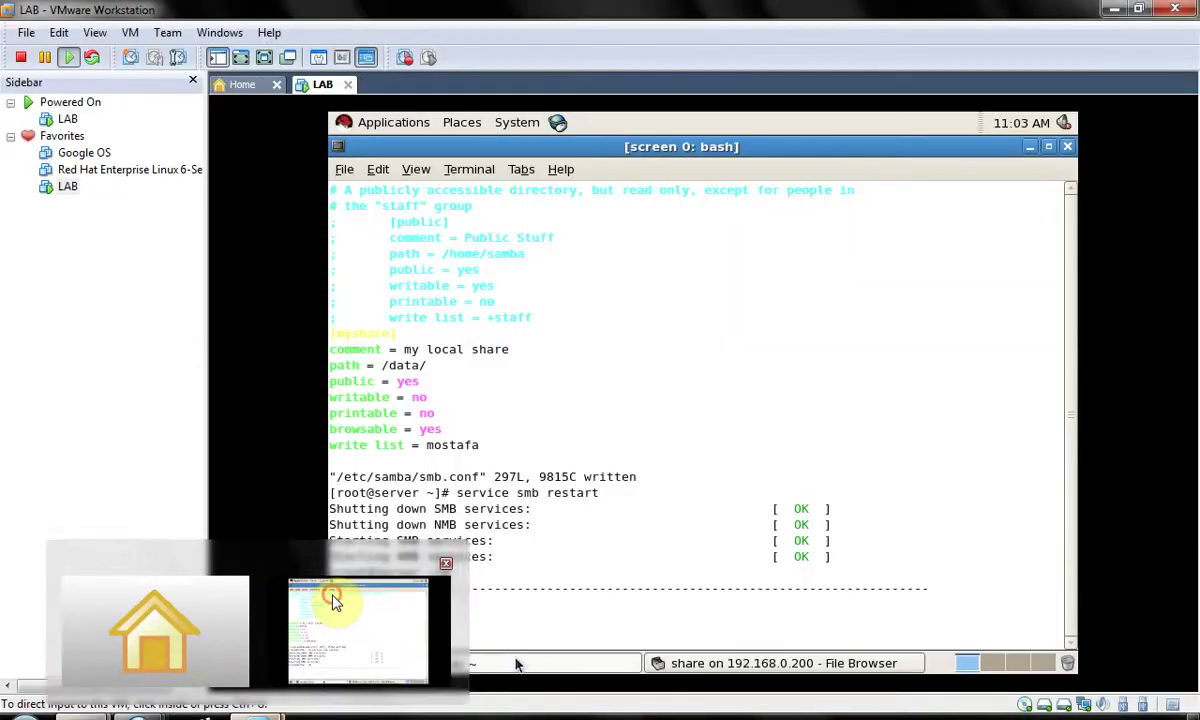
pyautogui.click(335, 595)
pyautogui.click(486, 431)
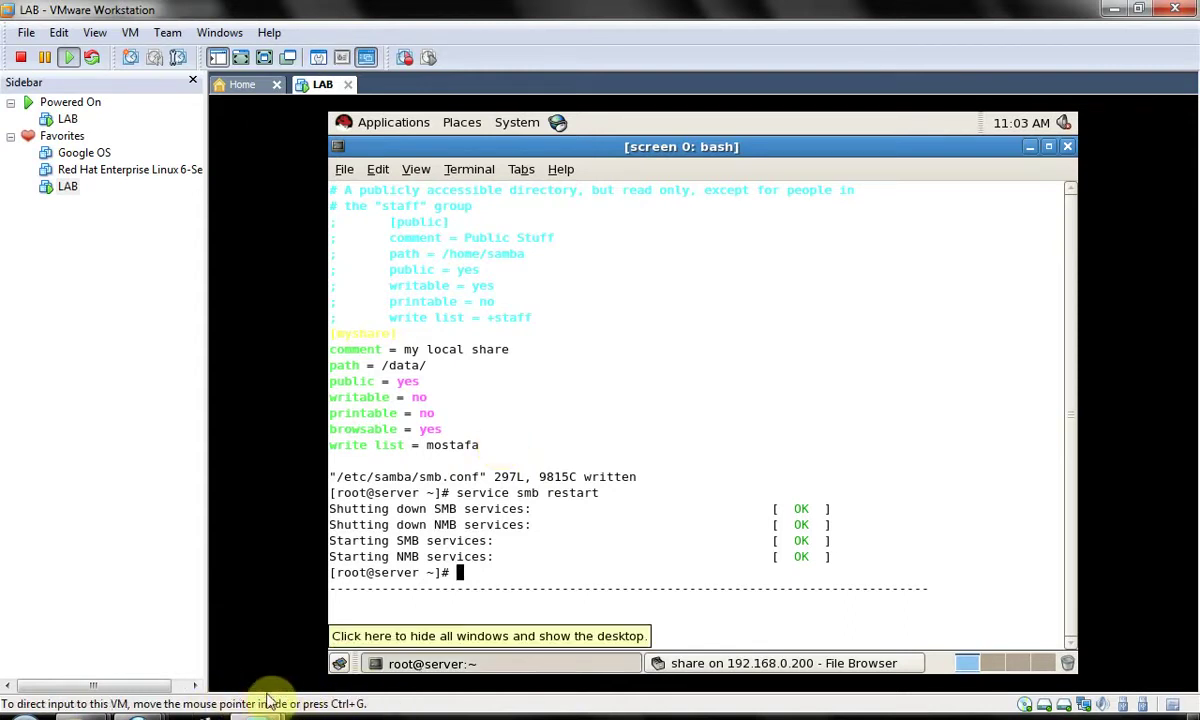
pyautogui.moveTo(262, 713)
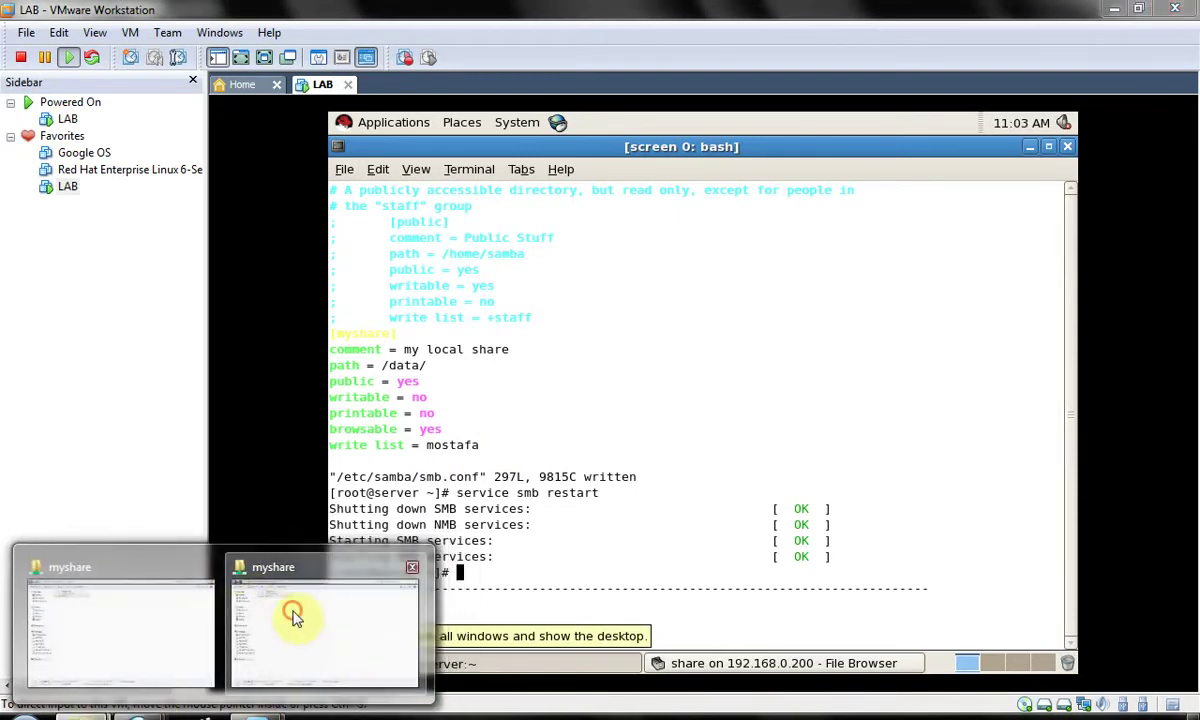
pyautogui.click(295, 614)
# - Reopen emptyfile.txt in Notepad to confirm its saved text, then close it unchanged
pyautogui.click(316, 398)
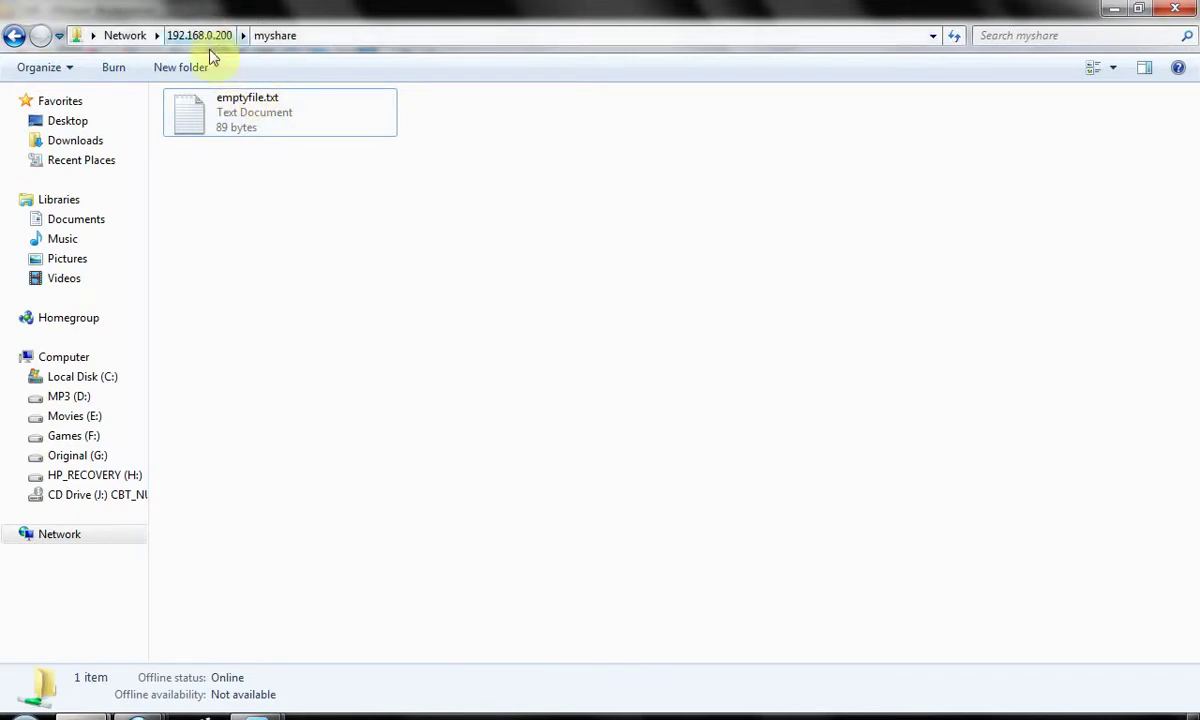
pyautogui.doubleClick(200, 110)
pyautogui.click(308, 332)
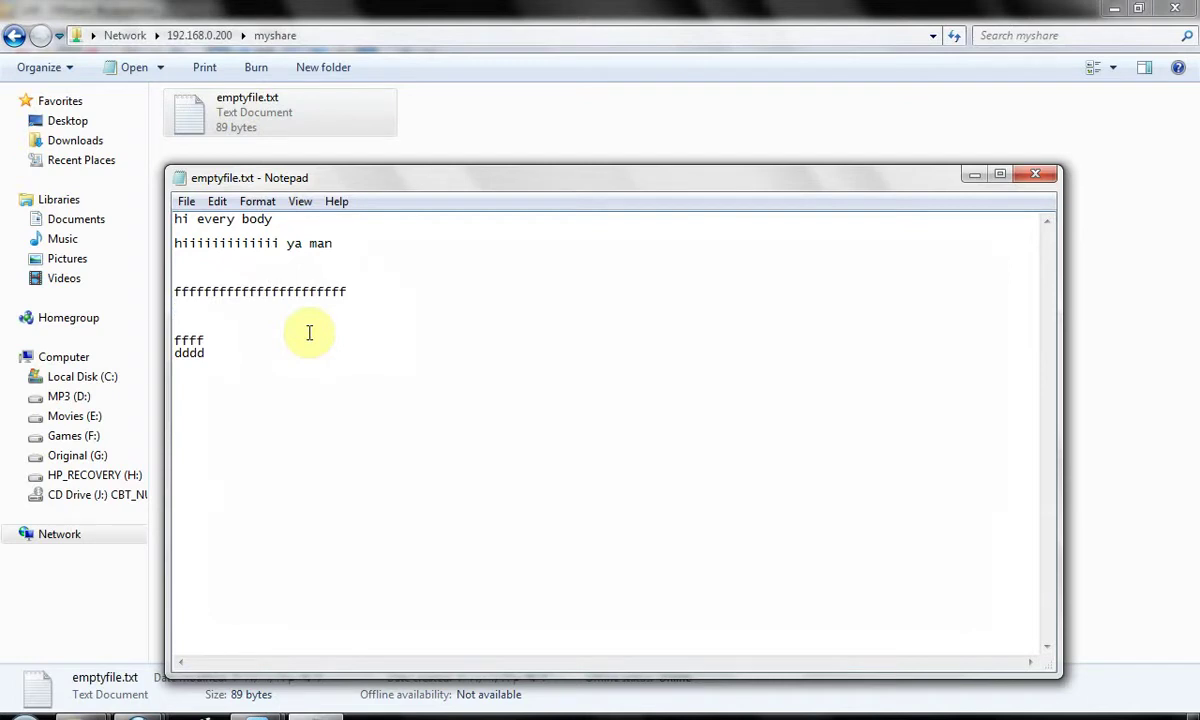
pyautogui.hotkey('alt', 'F4')
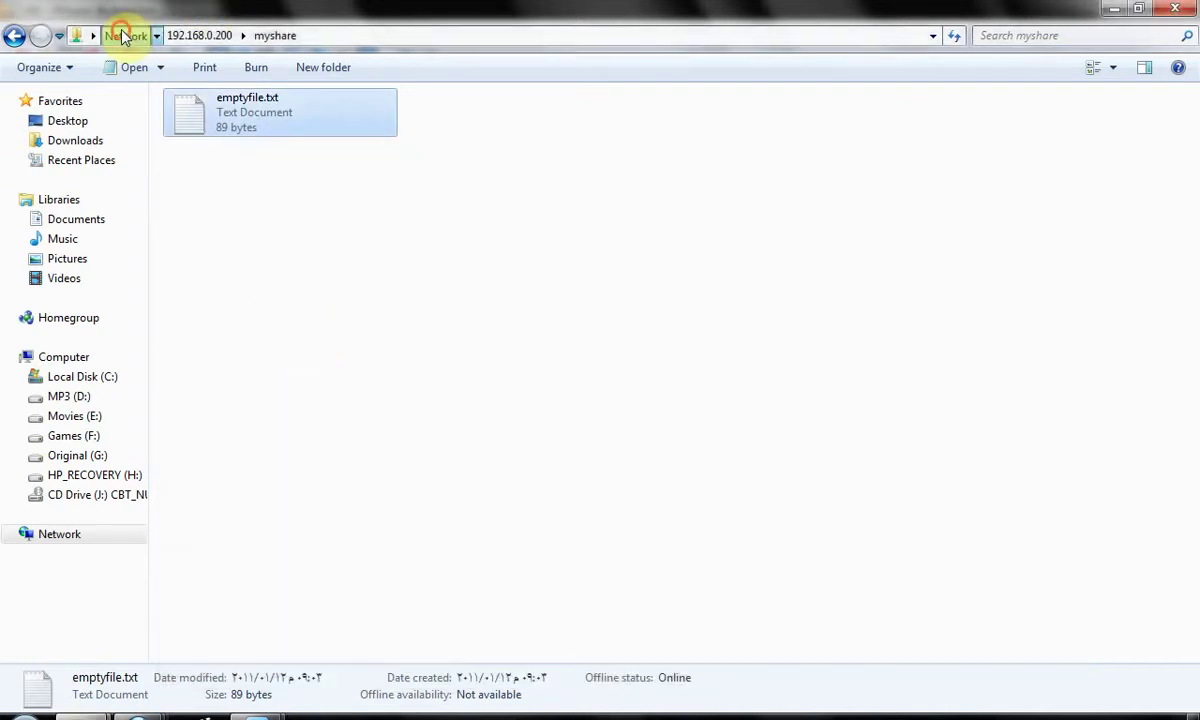
# - Step up to the Network folder and switch back to the LAB virtual machine
pyautogui.click(124, 36)
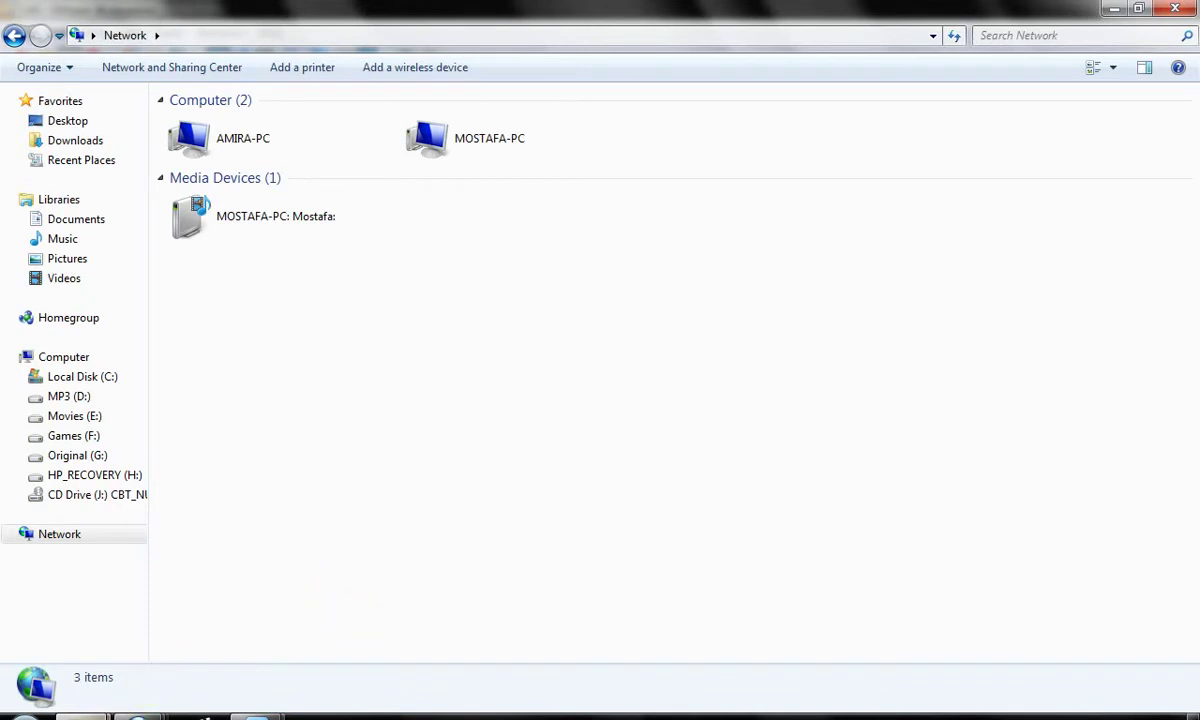
pyautogui.moveTo(255, 715)
pyautogui.click(375, 655)
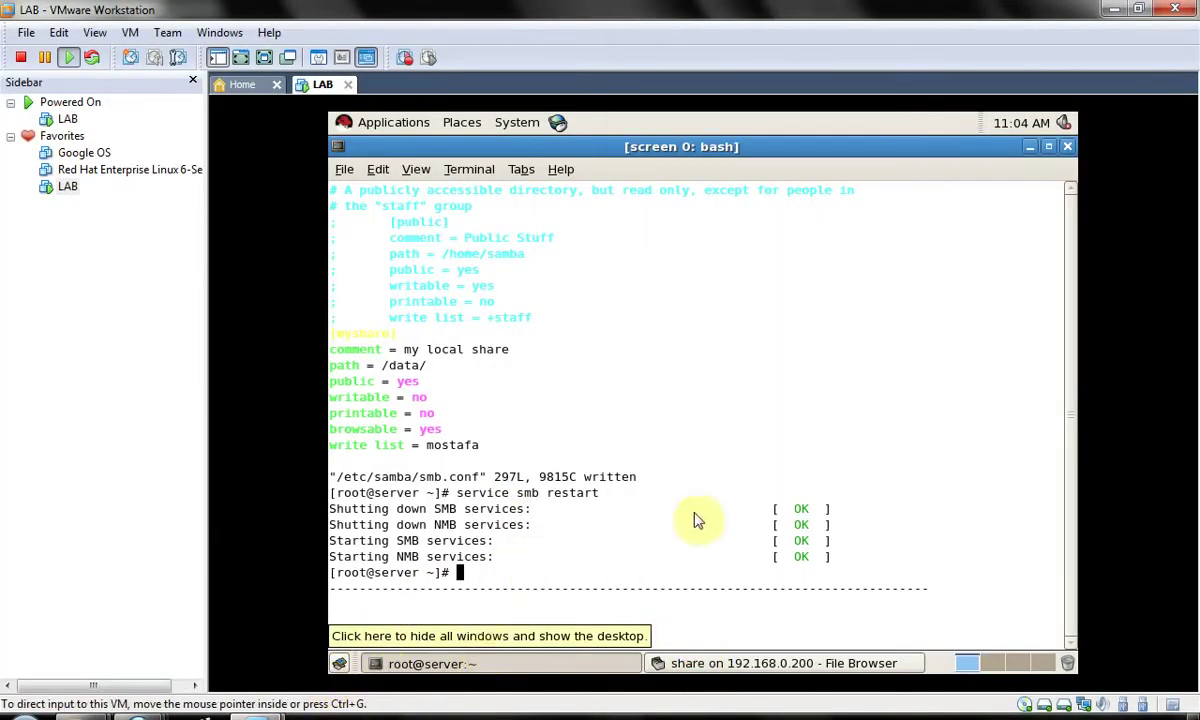
# - Bring the LAB virtual machine forward and switch to the guest file browser
pyautogui.hotkey('alt', 'Tab')
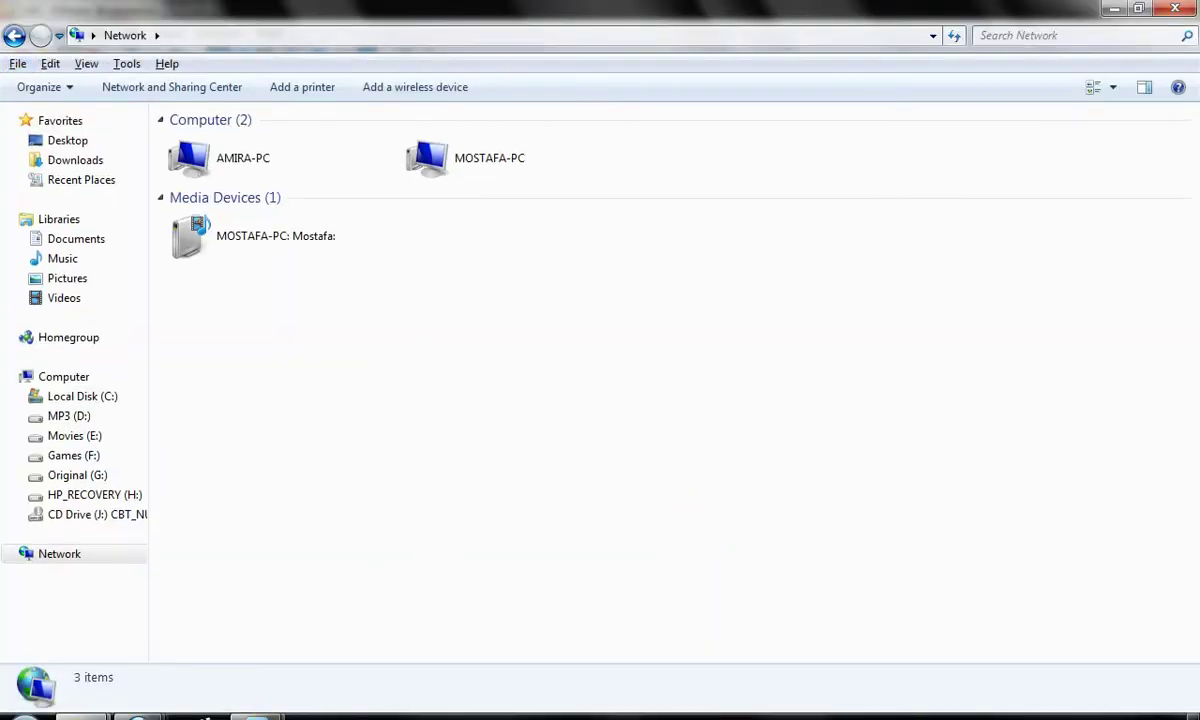
pyautogui.moveTo(255, 715)
pyautogui.click(429, 595)
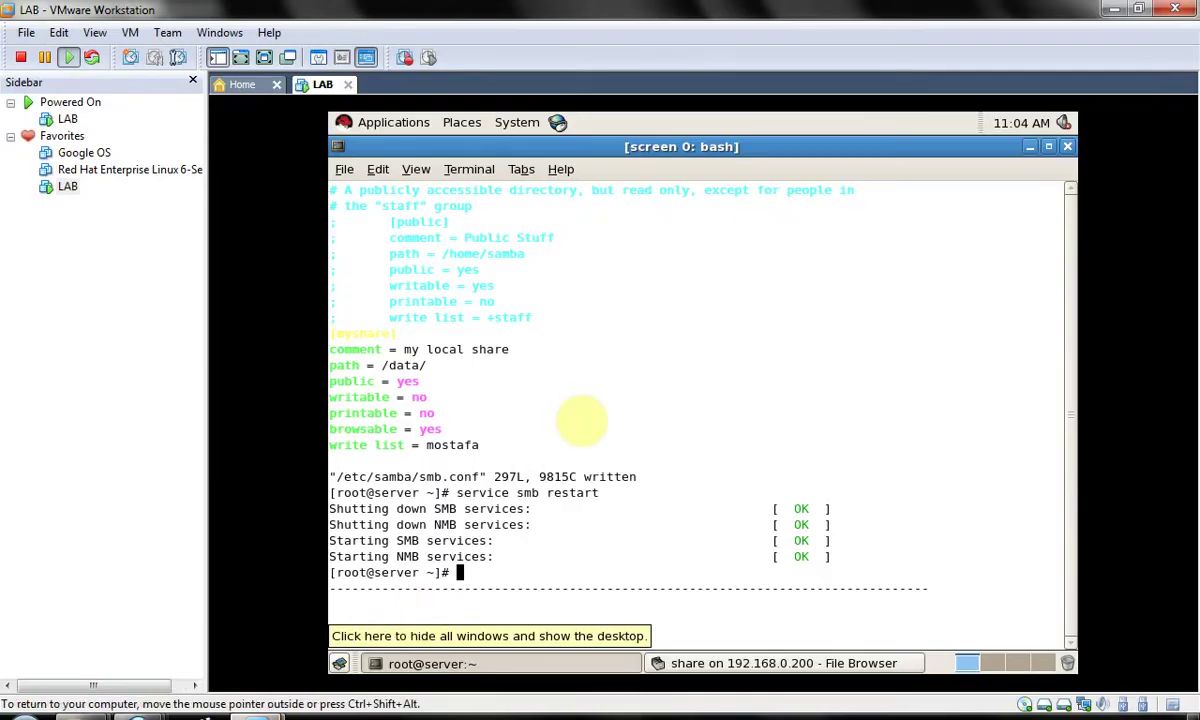
pyautogui.hotkey('alt', 'Tab')
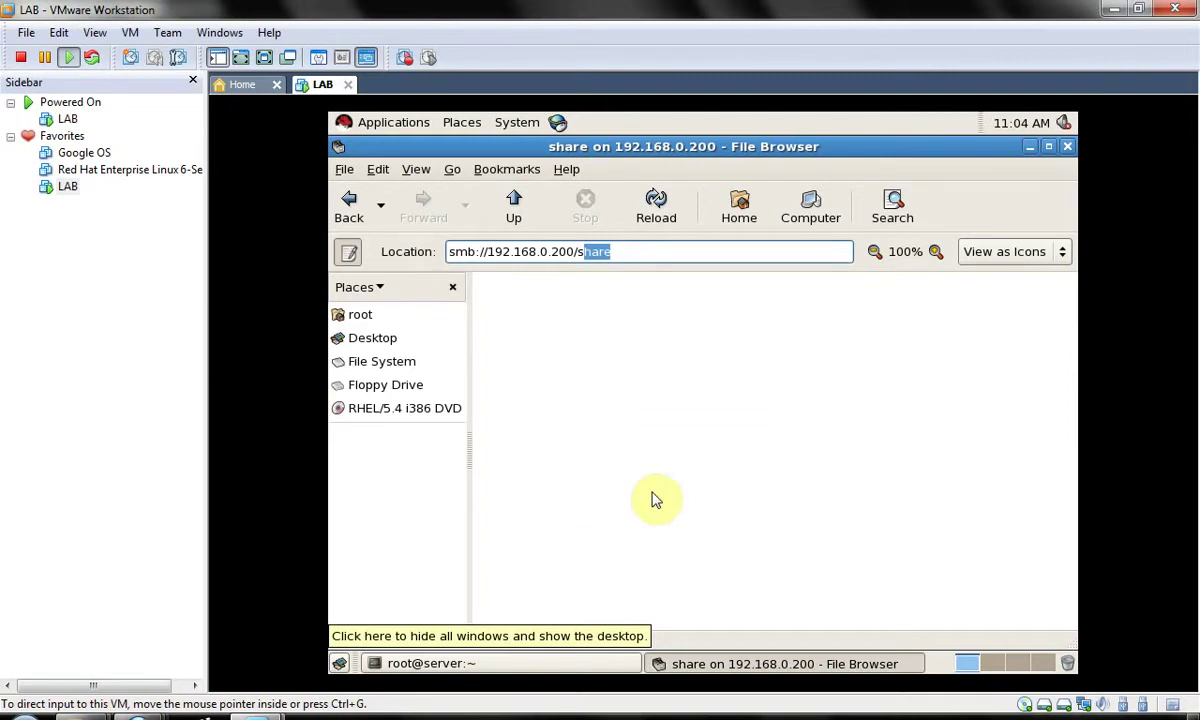
# - Try browsing a shortened server address and dismiss the could-not-display error
pyautogui.click(656, 486)
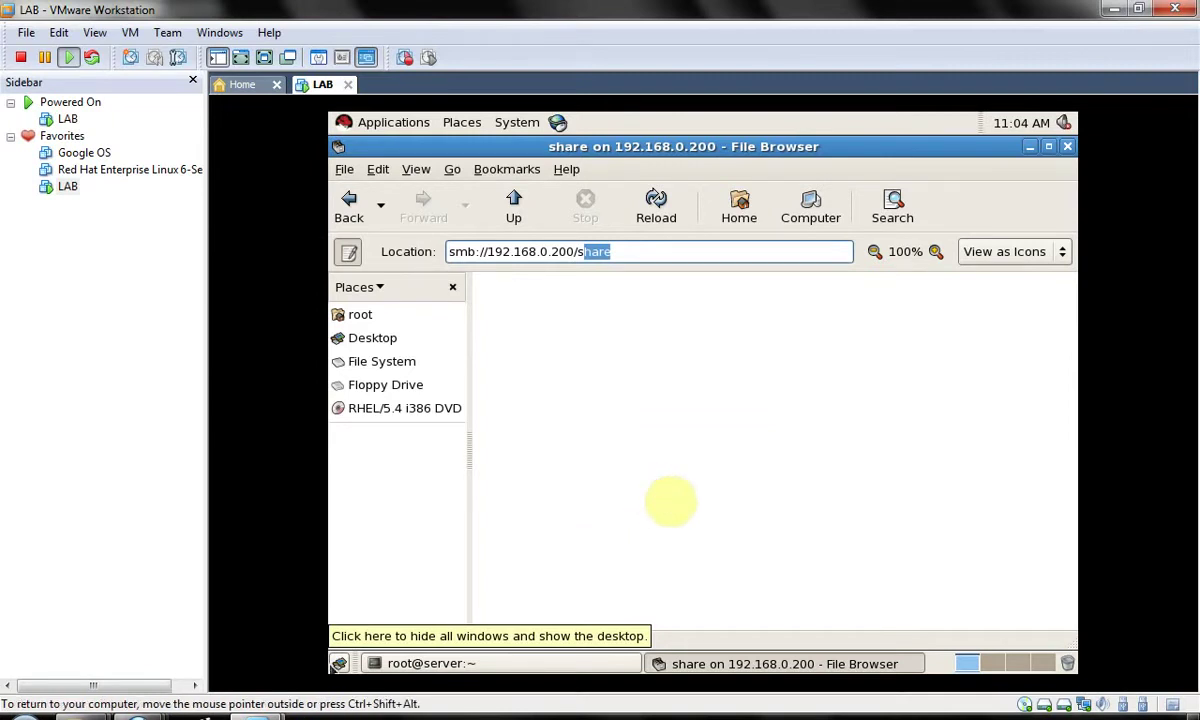
pyautogui.press('BackSpace')
pyautogui.press('BackSpace')
pyautogui.press('BackSpace')
pyautogui.press('Return')
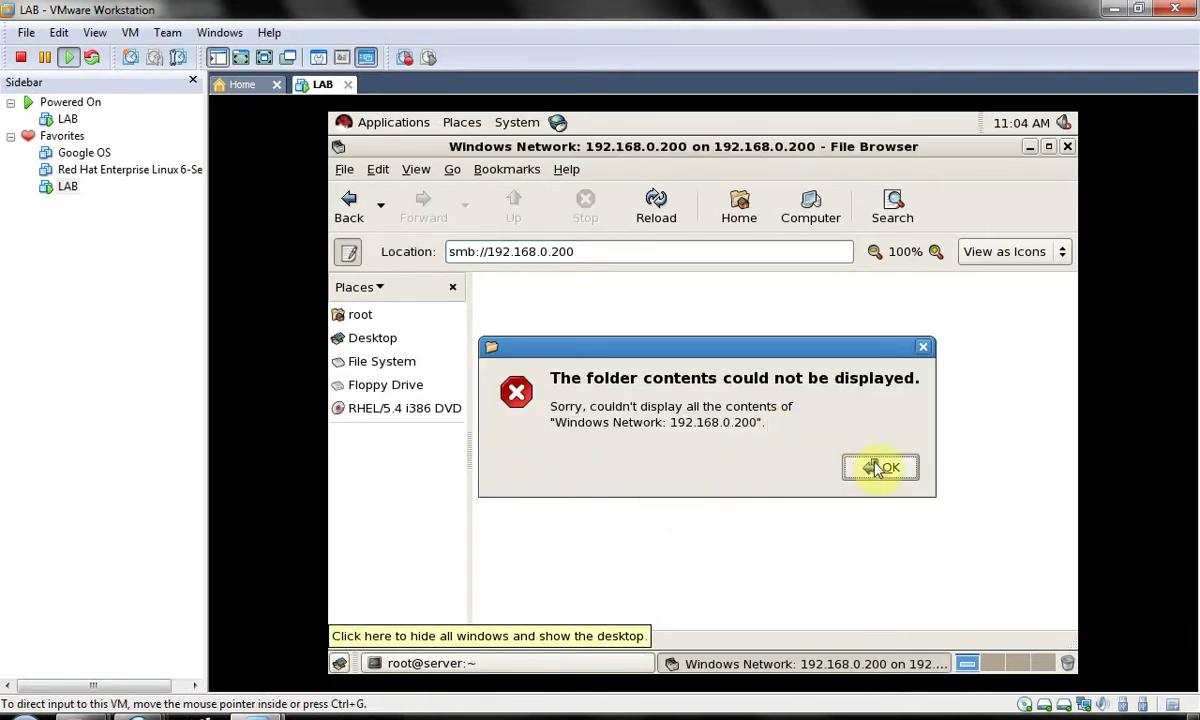
pyautogui.click(880, 470)
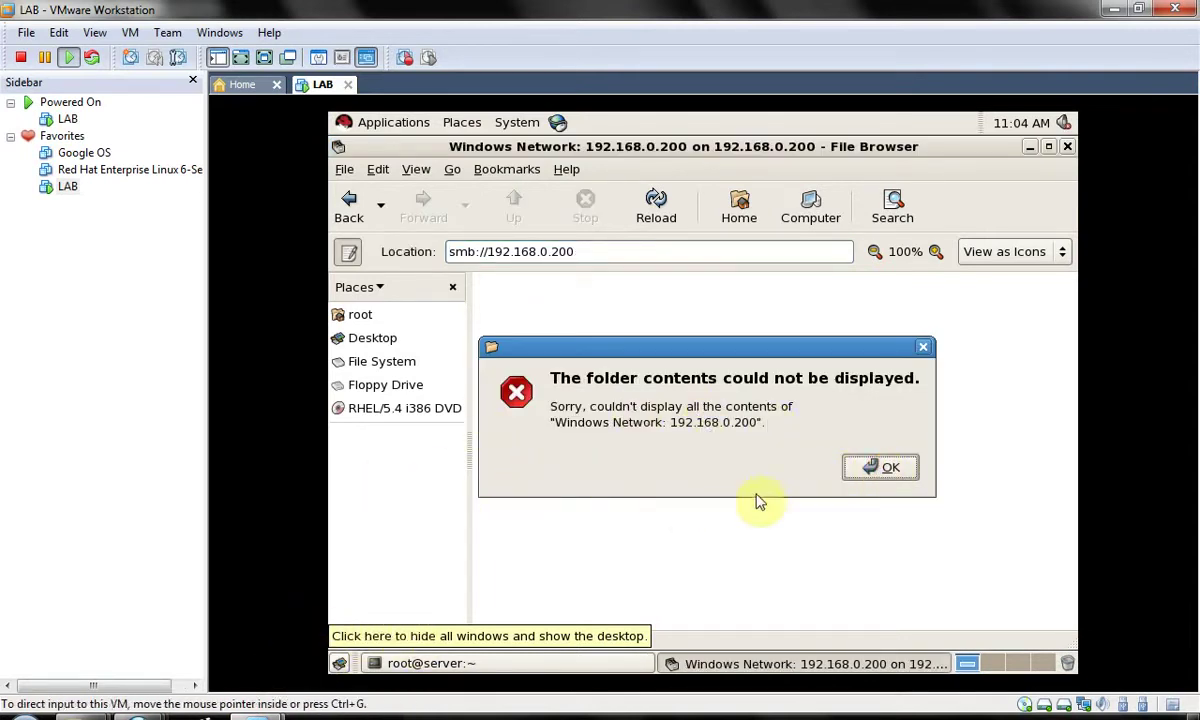
pyautogui.click(892, 469)
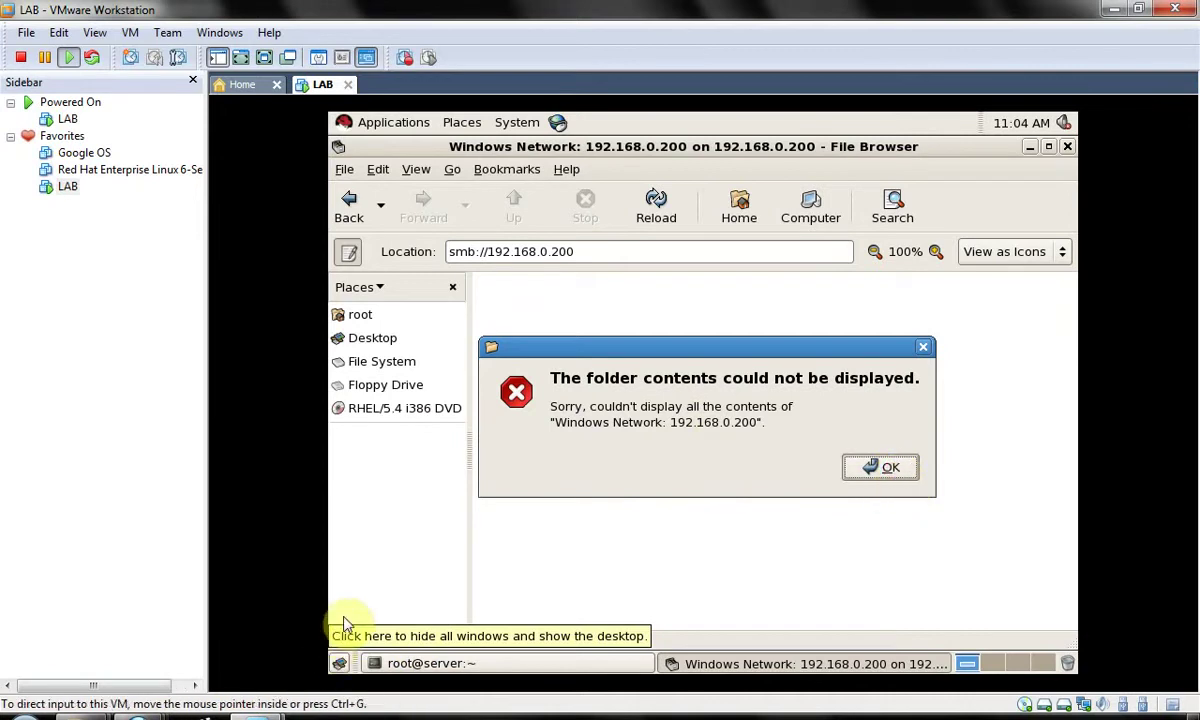
pyautogui.click(588, 455)
pyautogui.press('Return')
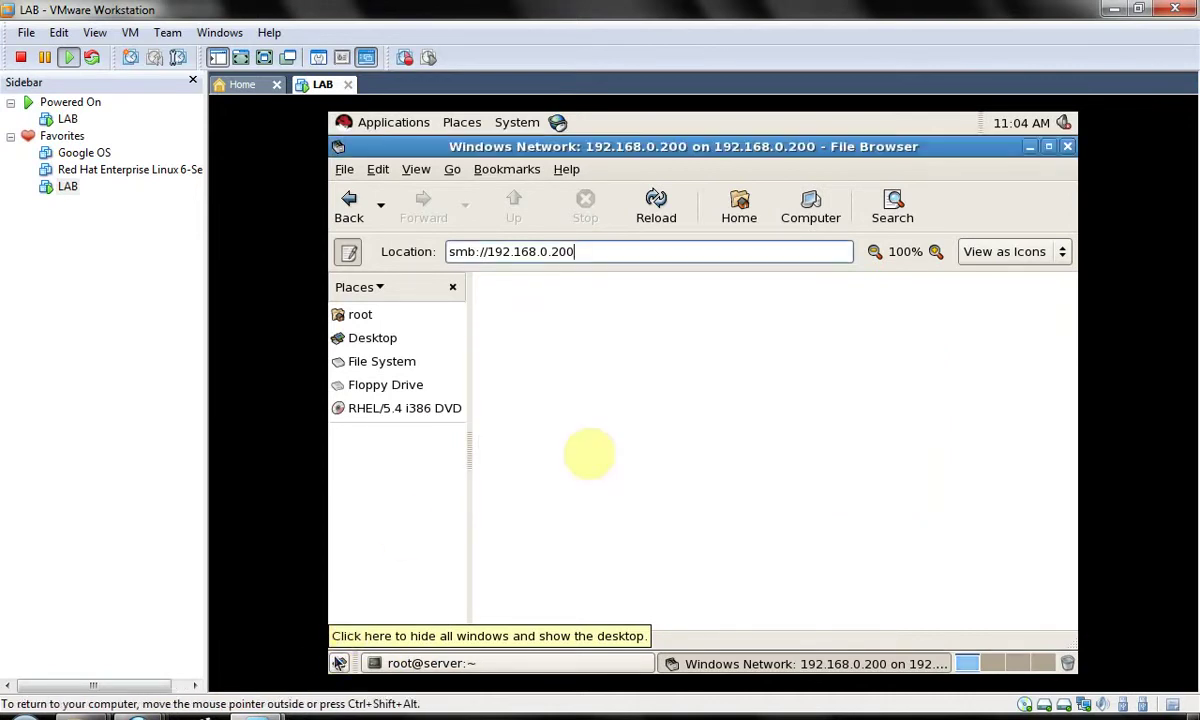
# - Browse smb://192.168.0.200 to list the myshare share, briefly checking the server terminal
pyautogui.press('BackSpace')
pyautogui.press('BackSpace')
pyautogui.press('BackSpace')
pyautogui.press('BackSpace')
pyautogui.press('BackSpace')
pyautogui.press('BackSpace')
pyautogui.press('BackSpace')
pyautogui.press('BackSpace')
pyautogui.press('BackSpace')
pyautogui.press('BackSpace')
pyautogui.press('BackSpace')
pyautogui.press('BackSpace')
pyautogui.press('BackSpace')
pyautogui.press('BackSpace')
pyautogui.press('BackSpace')
pyautogui.press('BackSpace')
pyautogui.press('BackSpace')
pyautogui.press('BackSpace')
pyautogui.press('BackSpace')
pyautogui.write('sm')
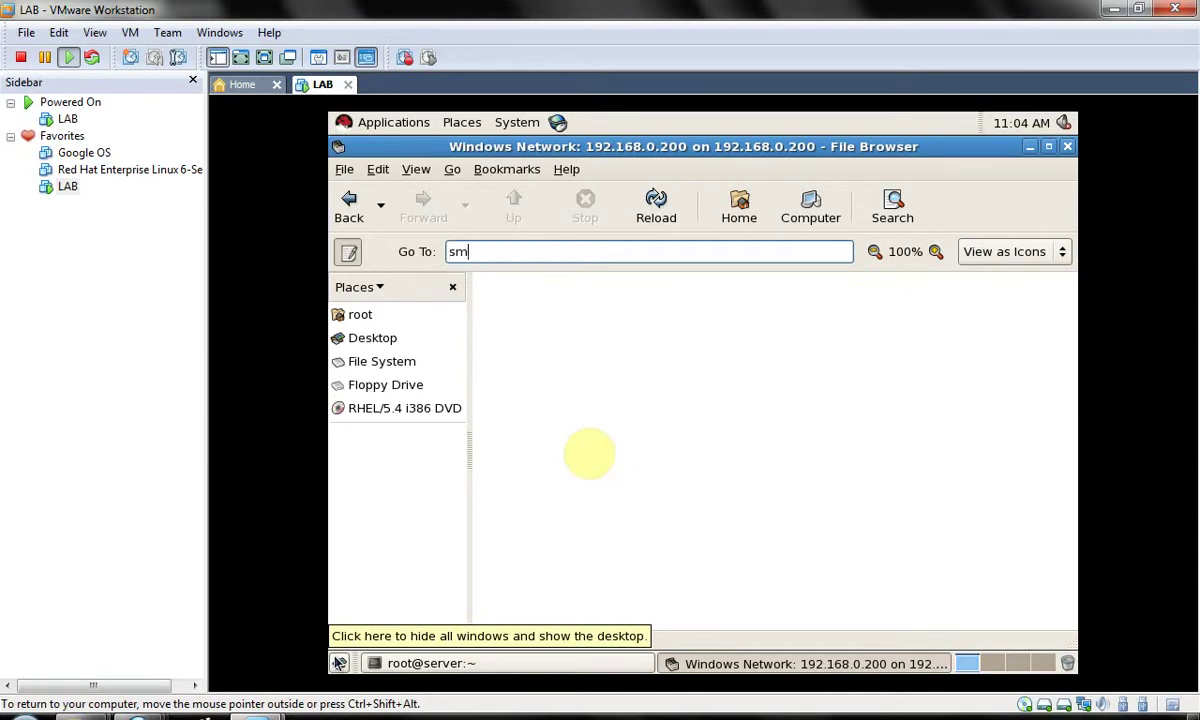
pyautogui.write('b://192.168.0.200')
pyautogui.press('Return')
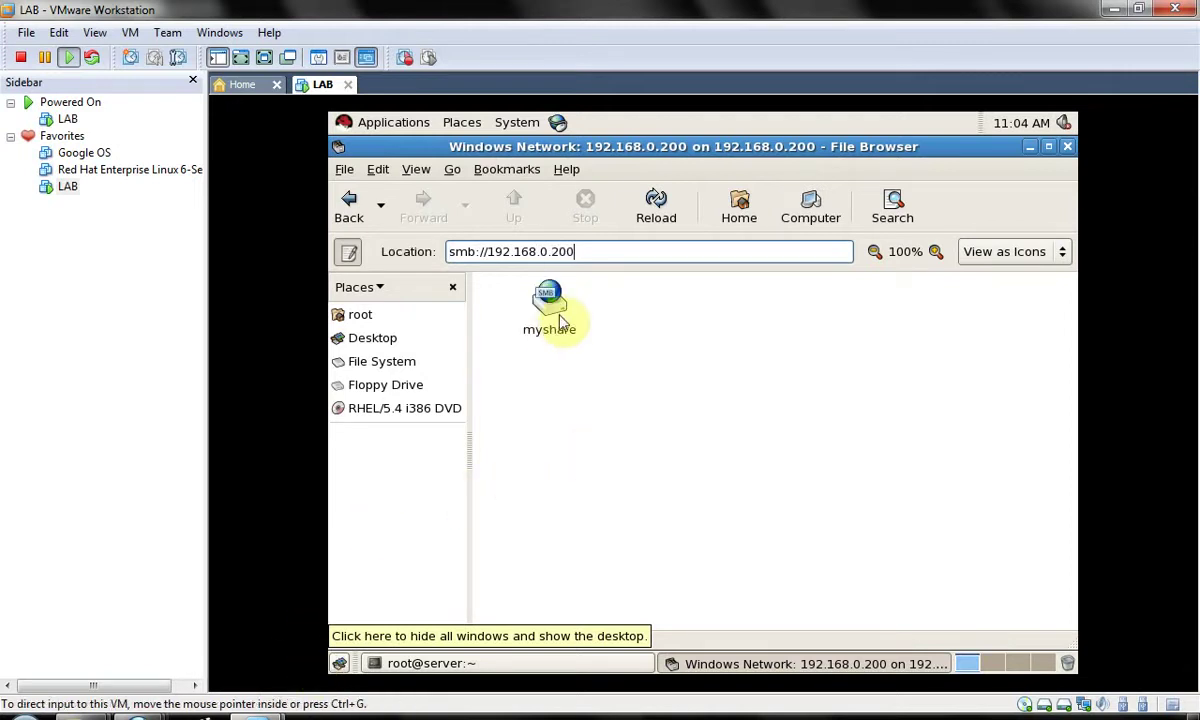
pyautogui.click(571, 327)
pyautogui.click(340, 663)
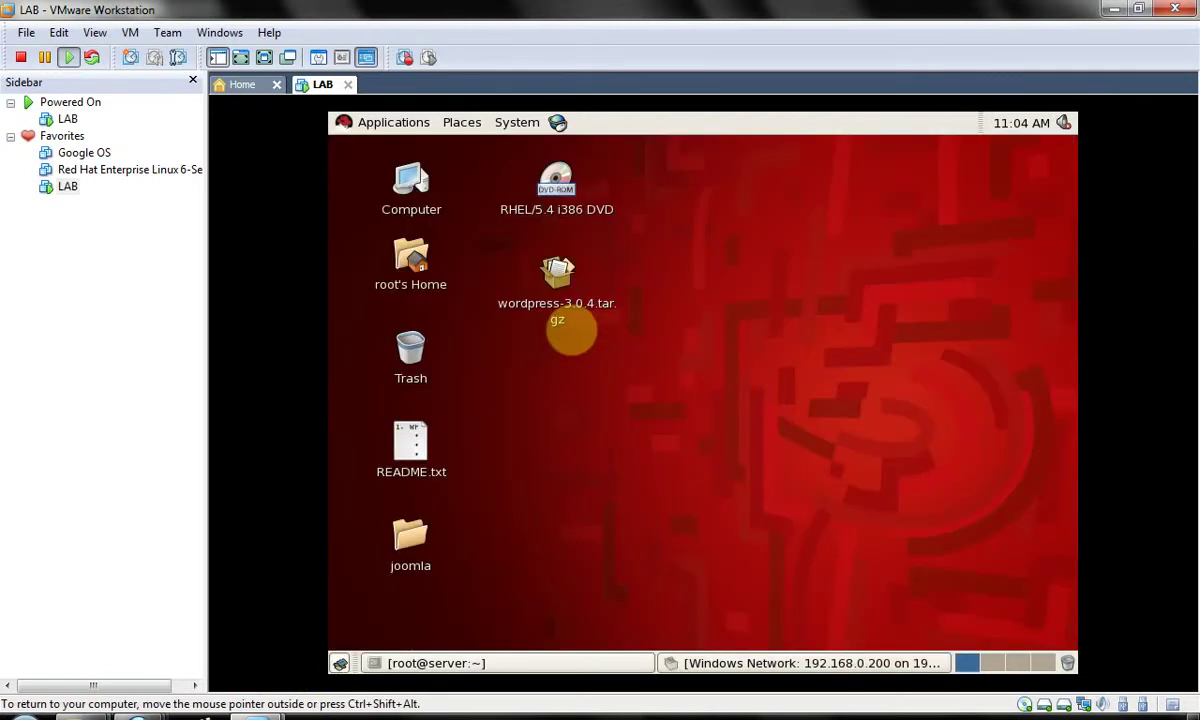
pyautogui.click(570, 663)
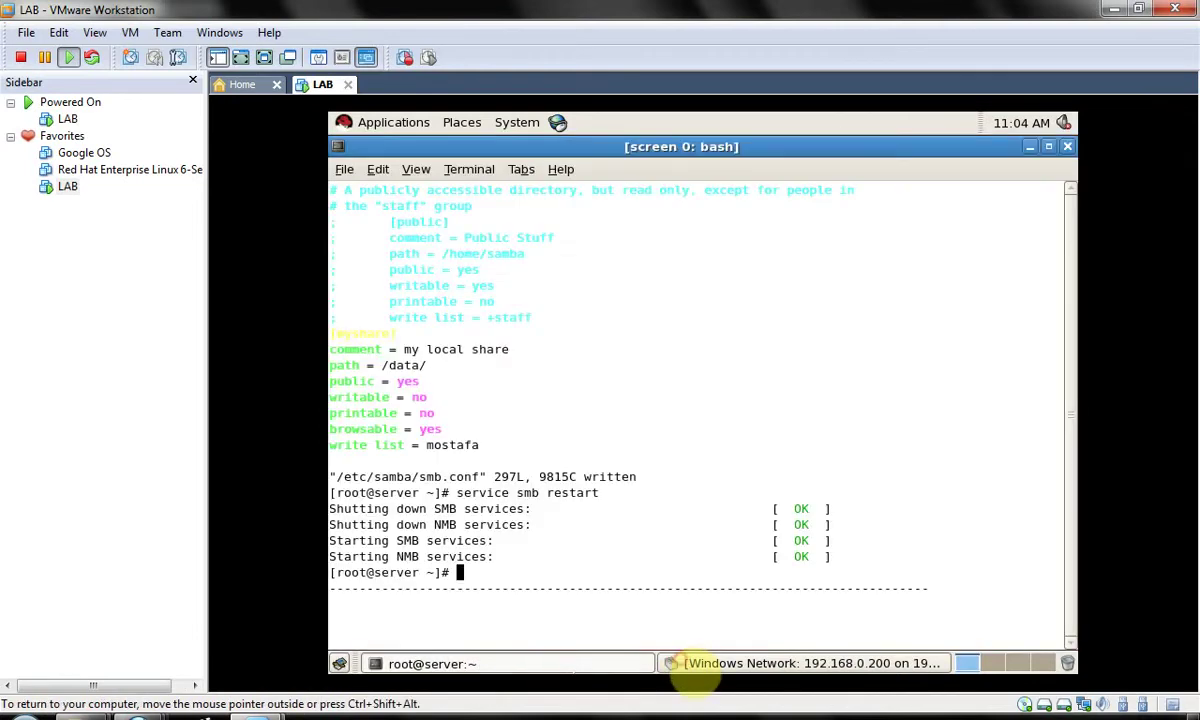
pyautogui.hotkey('alt', 'Tab')
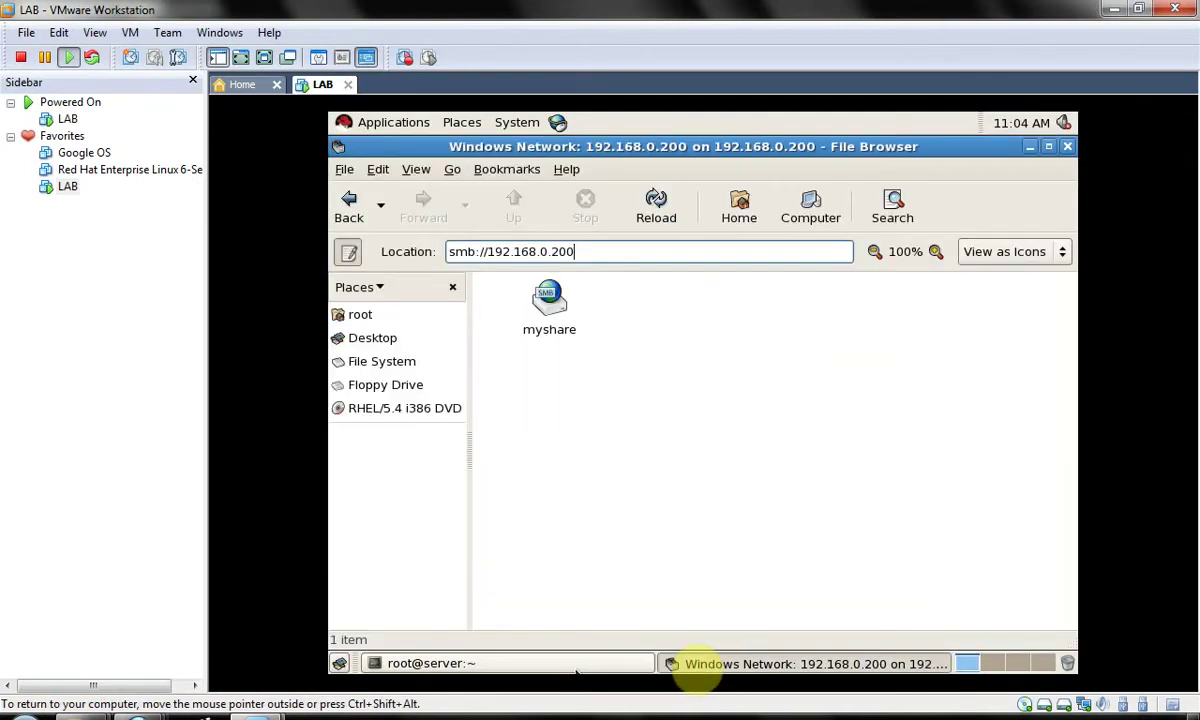
pyautogui.press('Tab')
pyautogui.press('Tab')
pyautogui.press('Tab')
pyautogui.press('Tab')
pyautogui.press('Tab')
pyautogui.press('Tab')
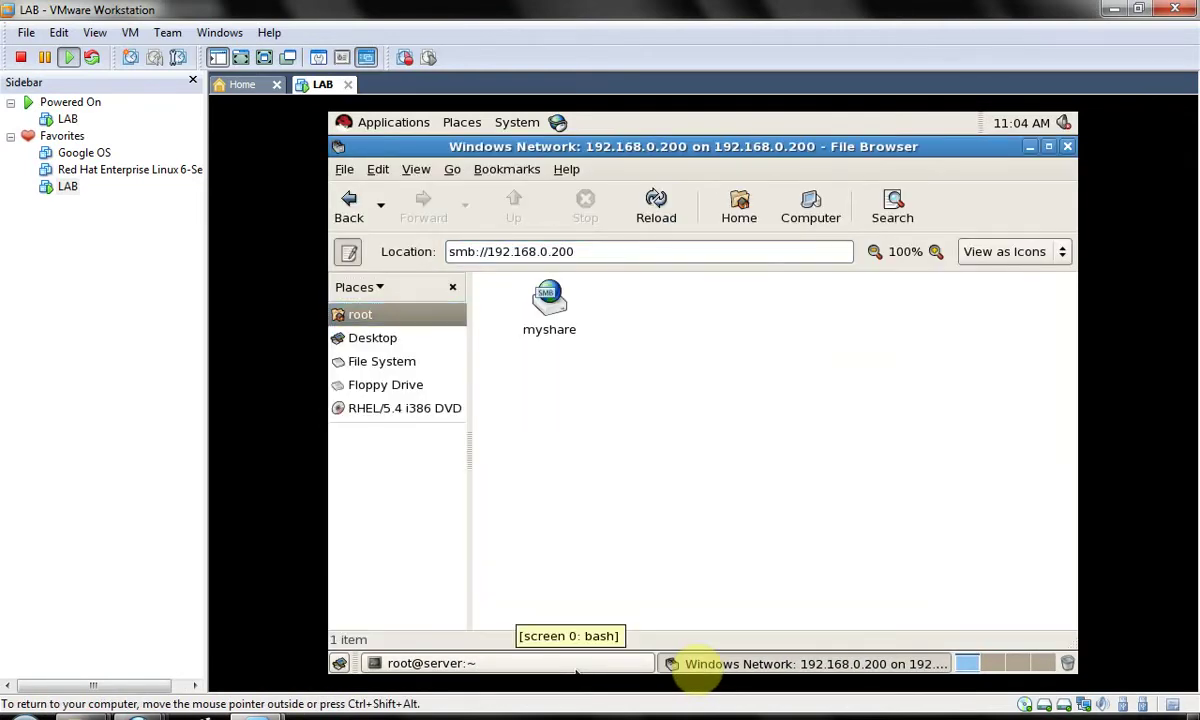
# - Open the myshare share and open emptyfile.txt in the text editor
pyautogui.click(550, 305)
pyautogui.doubleClick(558, 308)
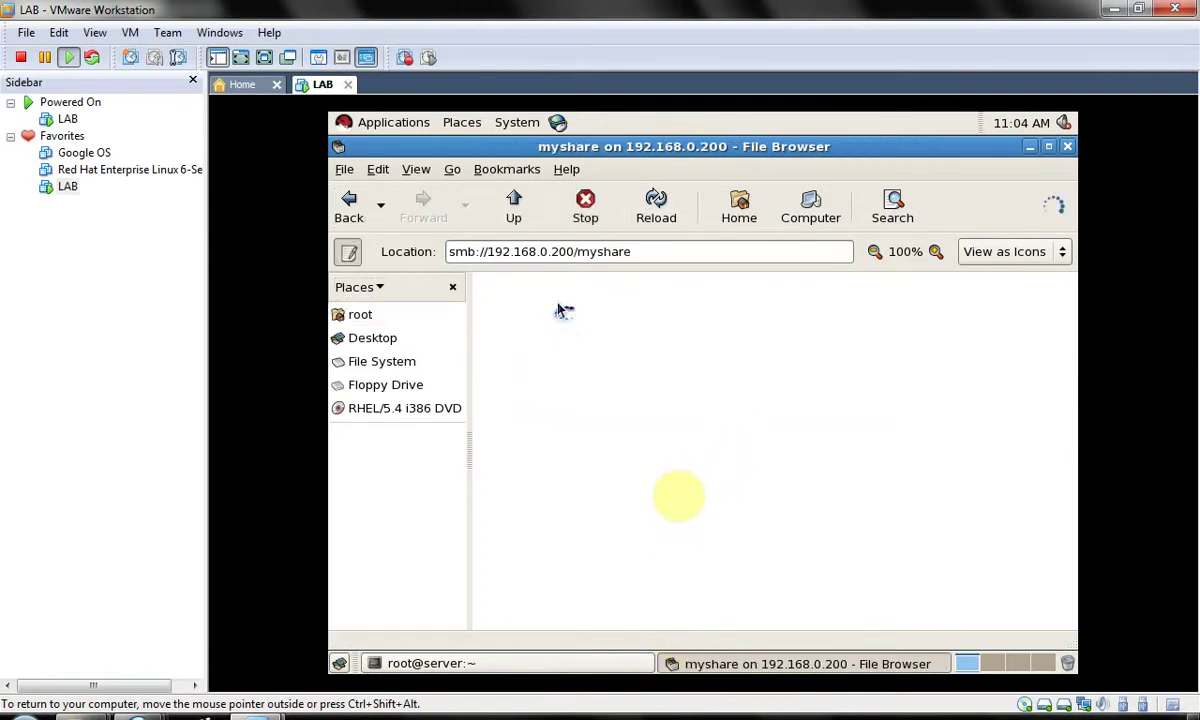
pyautogui.click(558, 308)
pyautogui.doubleClick(558, 308)
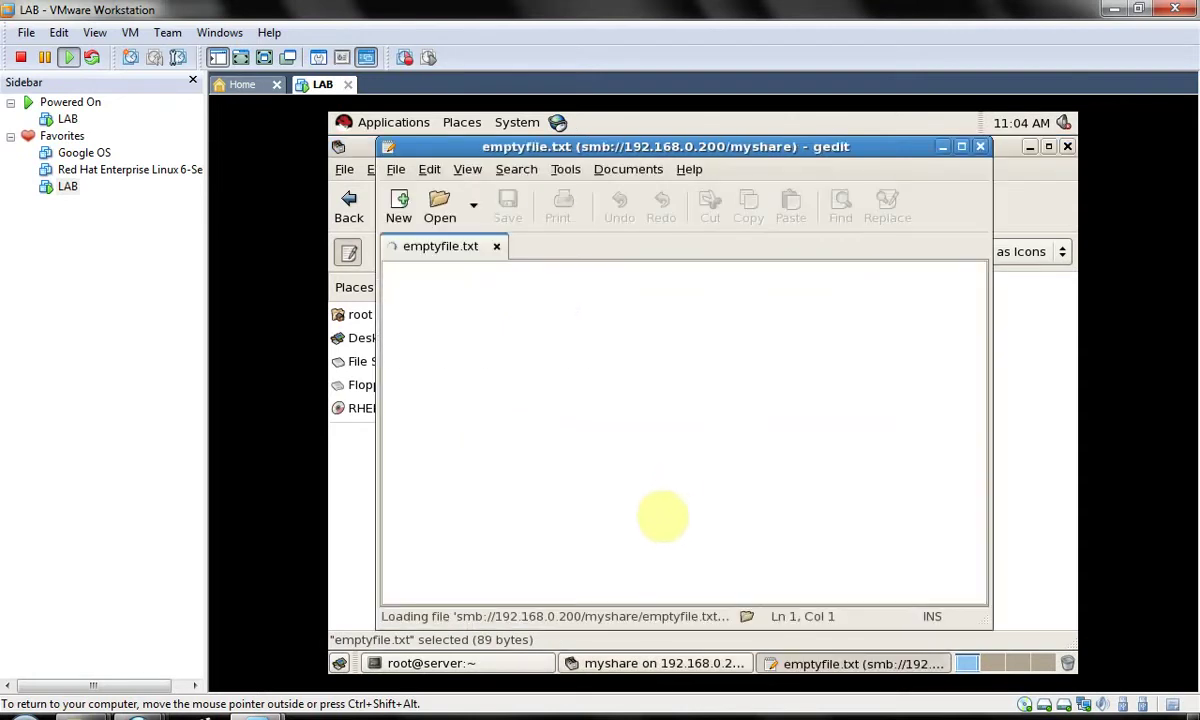
# - Add a 'ggg' line, see the save refused as read-only, and close without saving
pyautogui.click(521, 398)
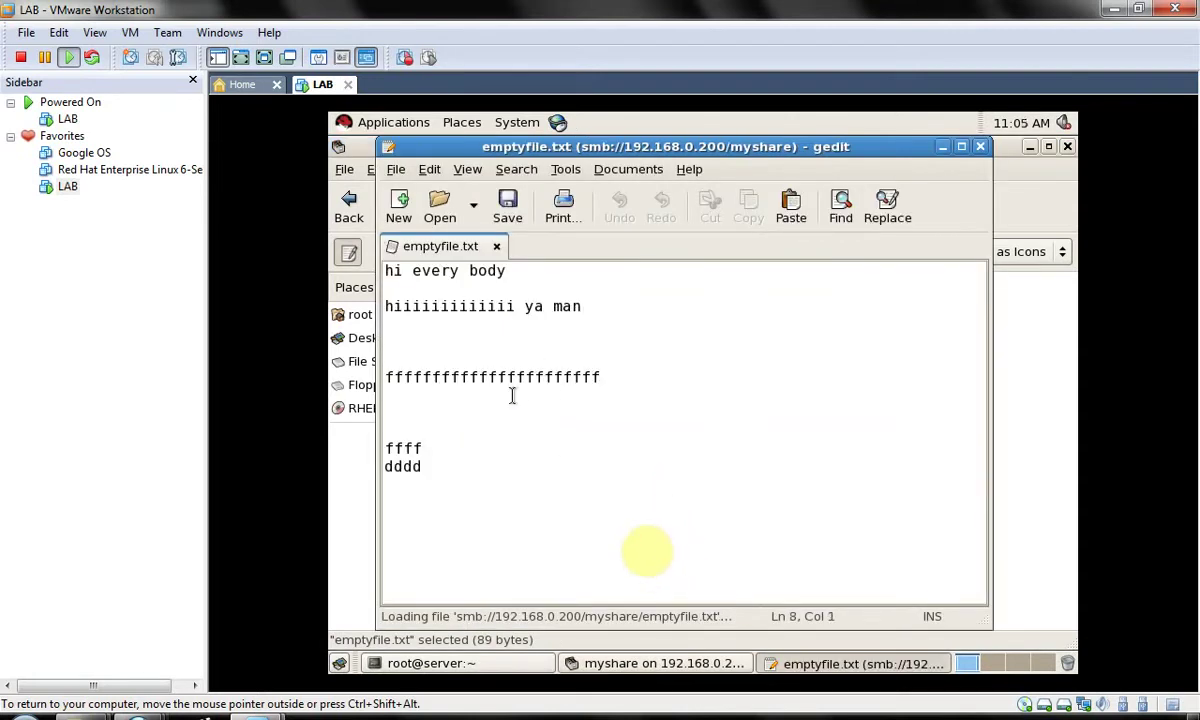
pyautogui.write('ggg')
pyautogui.hotkey('ctrl', 's')
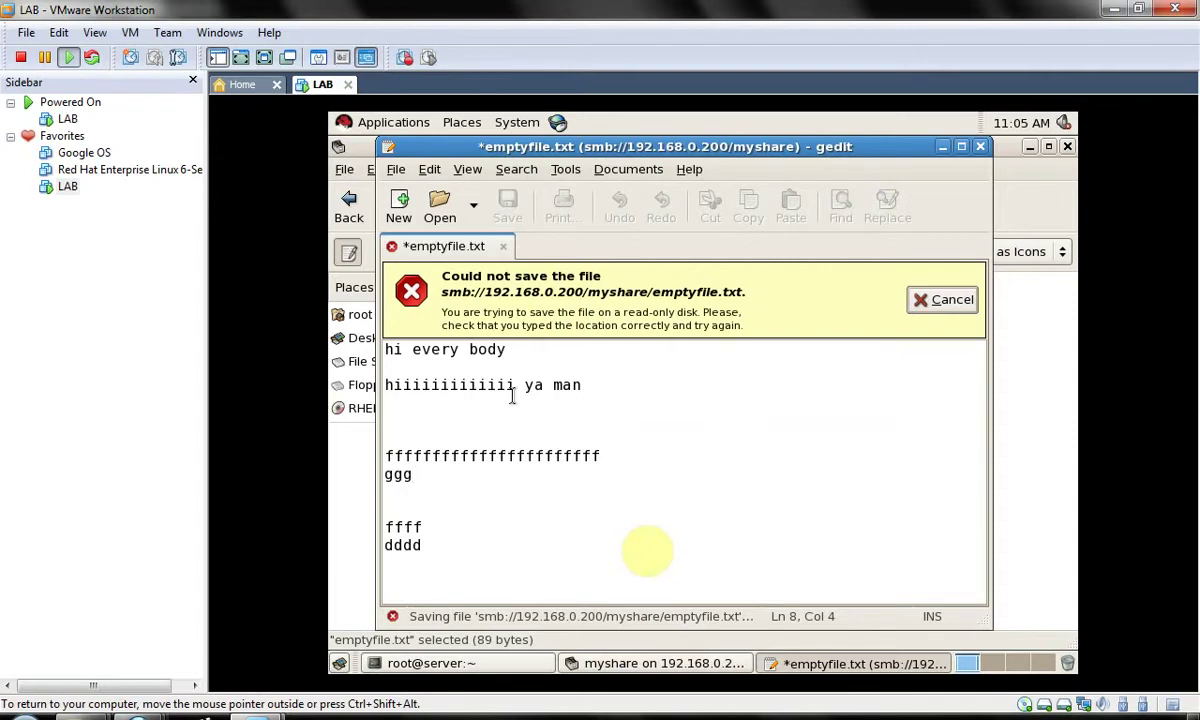
pyautogui.hotkey('ctrl', 'w')
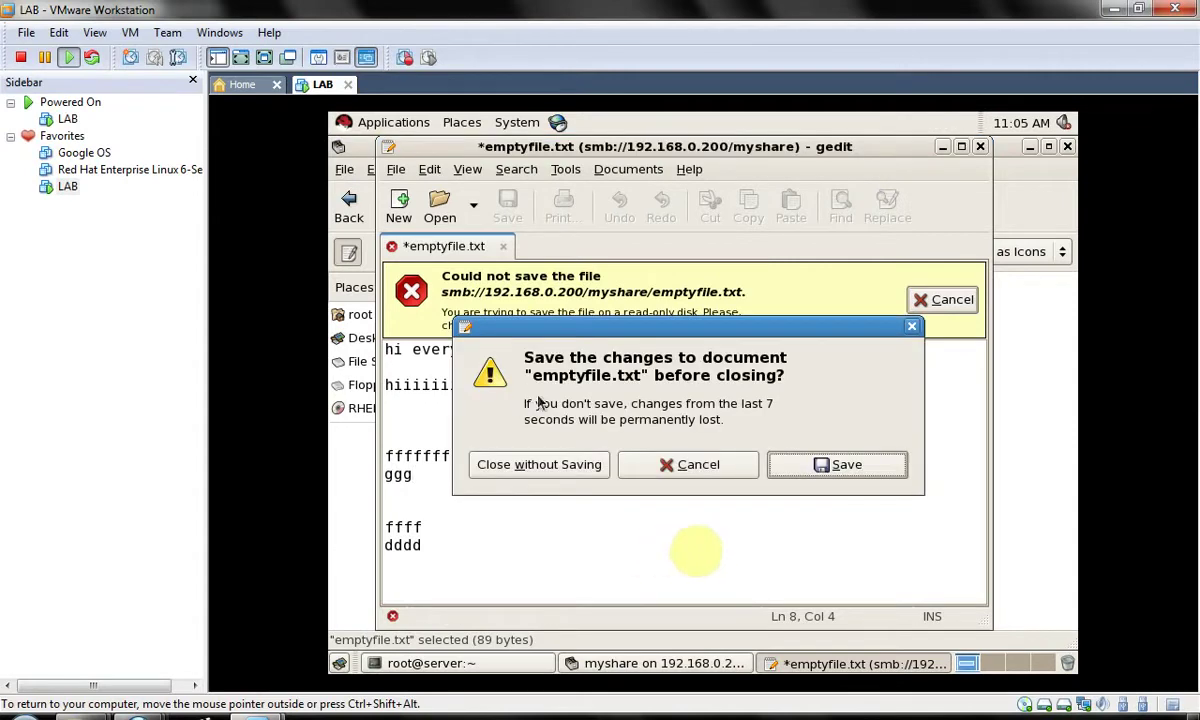
pyautogui.click(540, 464)
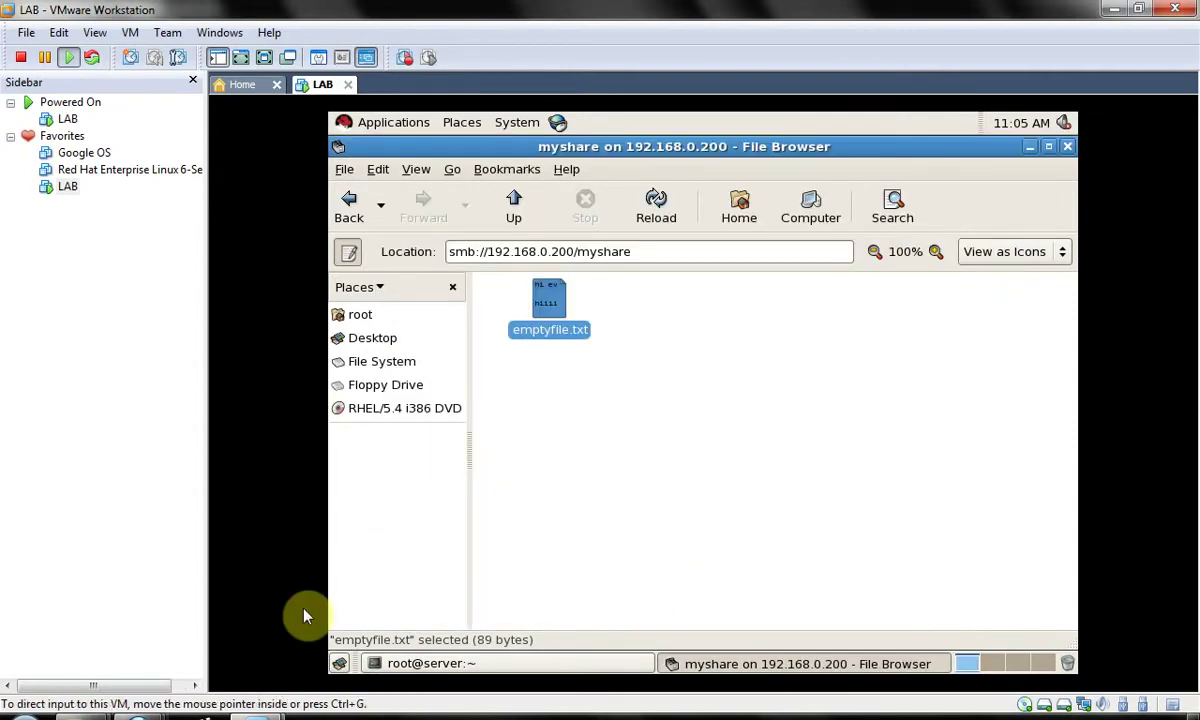
pyautogui.moveTo(272, 712)
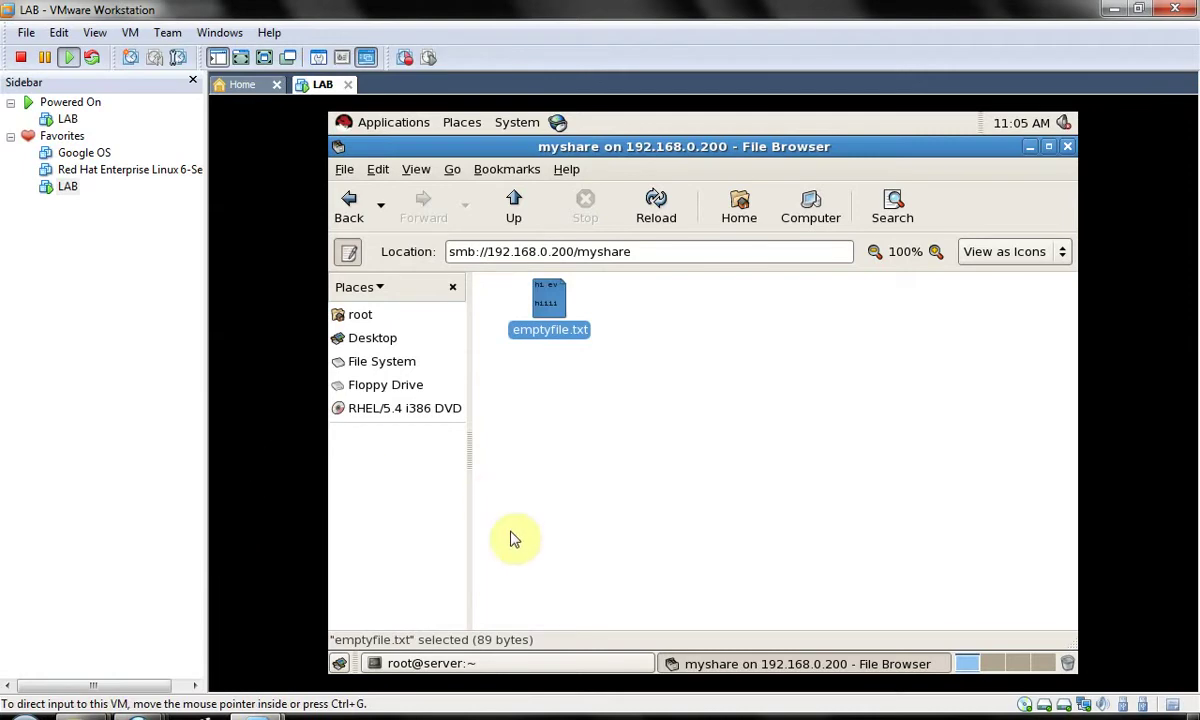
# - Return to the server terminal and reopen /etc/samba/smb.conf in vim
pyautogui.hotkey('alt', 'Tab')
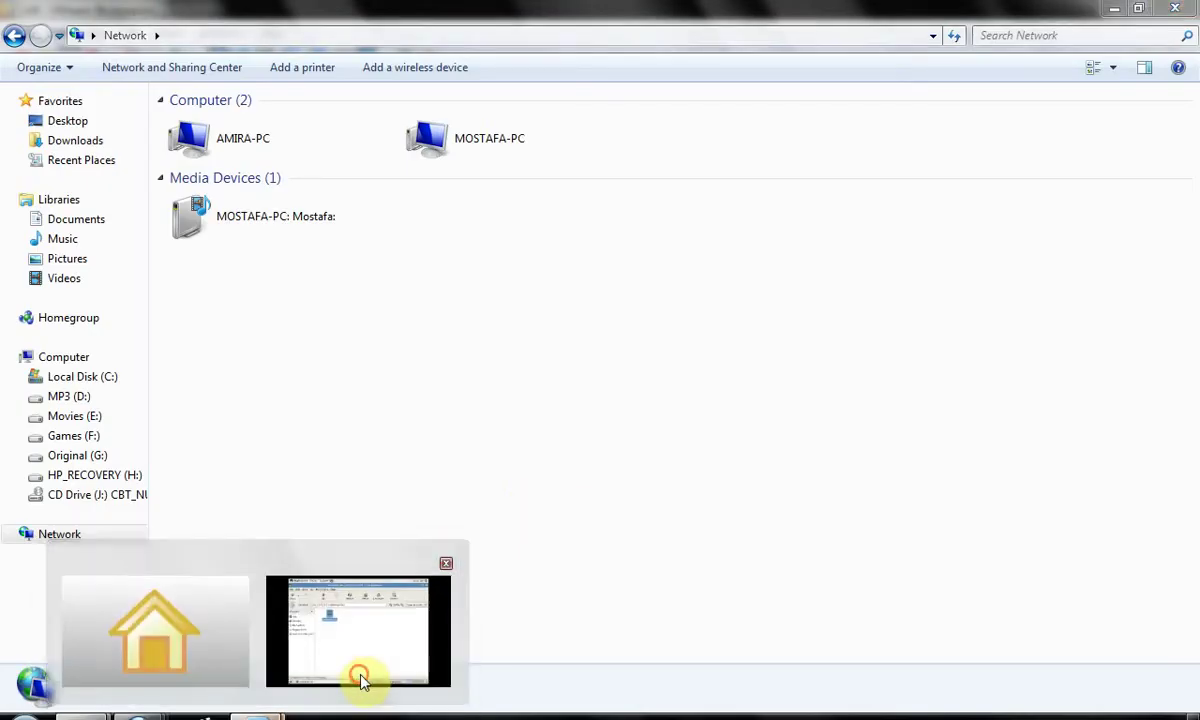
pyautogui.click(362, 670)
pyautogui.hotkey('alt', 'Tab')
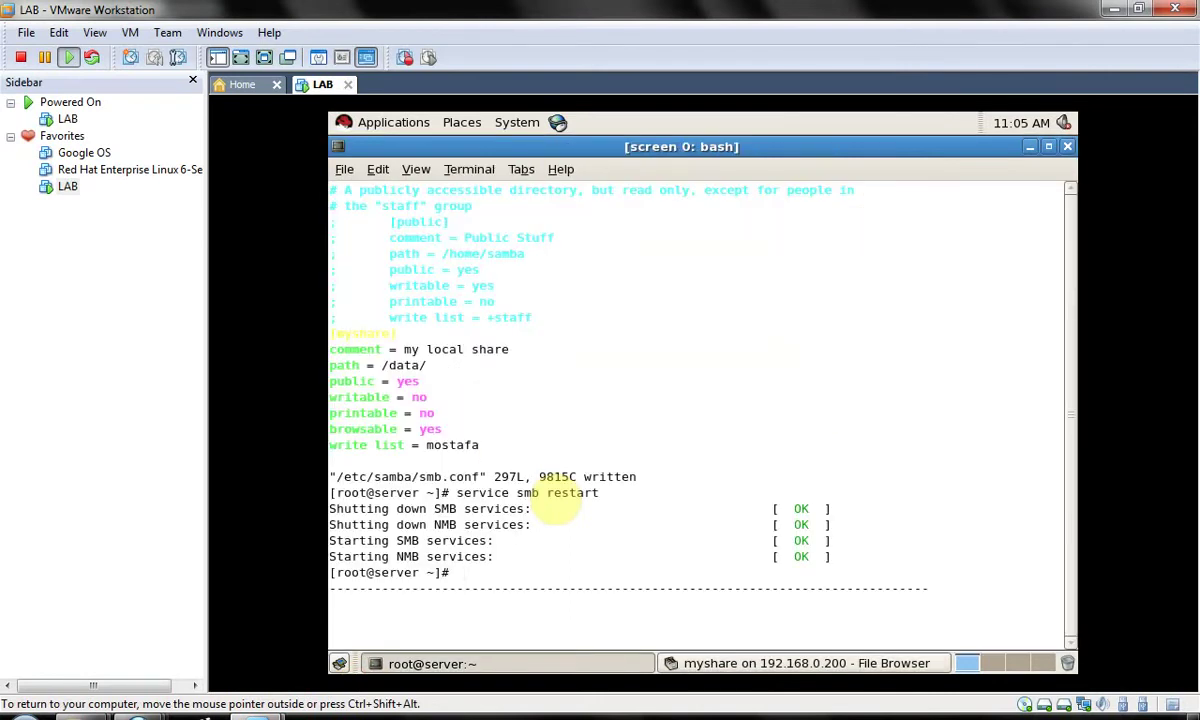
pyautogui.press('Up')
pyautogui.press('Up')
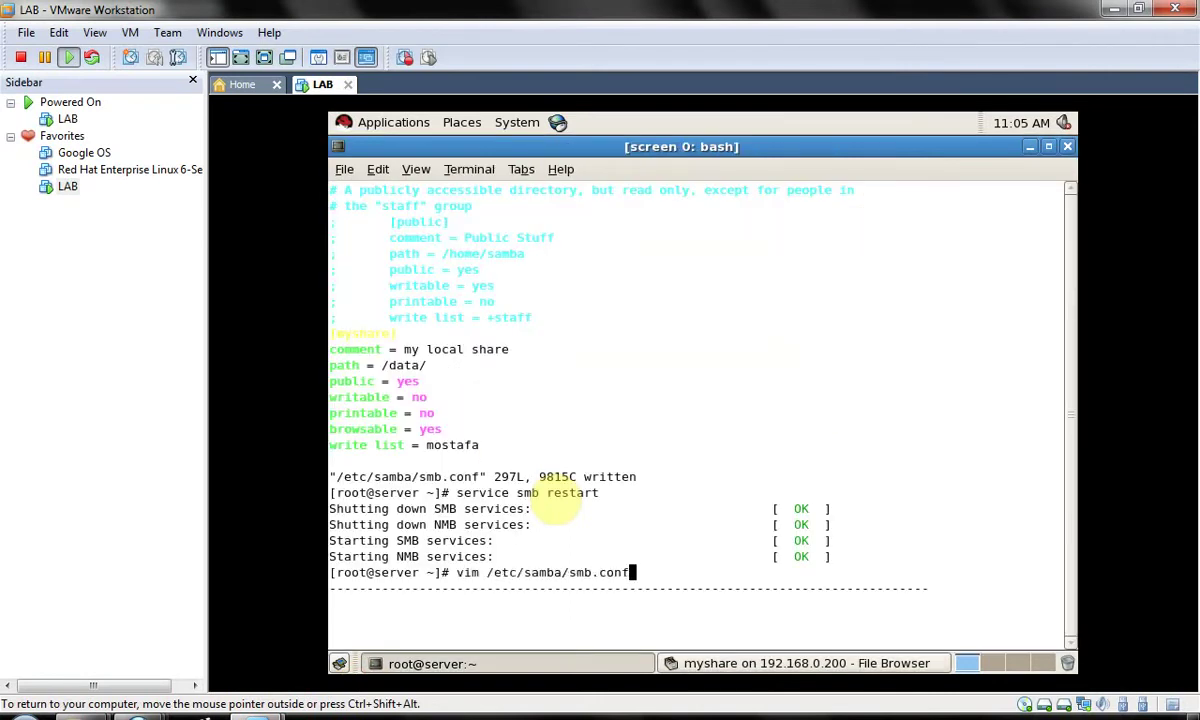
pyautogui.press('Return')
# - Check the write list entry for mostafa, quit vim unchanged, and enter 'useradd mos'
pyautogui.press('Down')
pyautogui.press('Right')
pyautogui.press('Right')
pyautogui.press('Right')
pyautogui.press('Right')
pyautogui.press('Right')
pyautogui.press('Right')
pyautogui.press('Right')
pyautogui.press('Right')
pyautogui.press('Right')
pyautogui.press('Right')
pyautogui.press('Right')
pyautogui.press('Right')
pyautogui.press('Right')
pyautogui.press('Right')
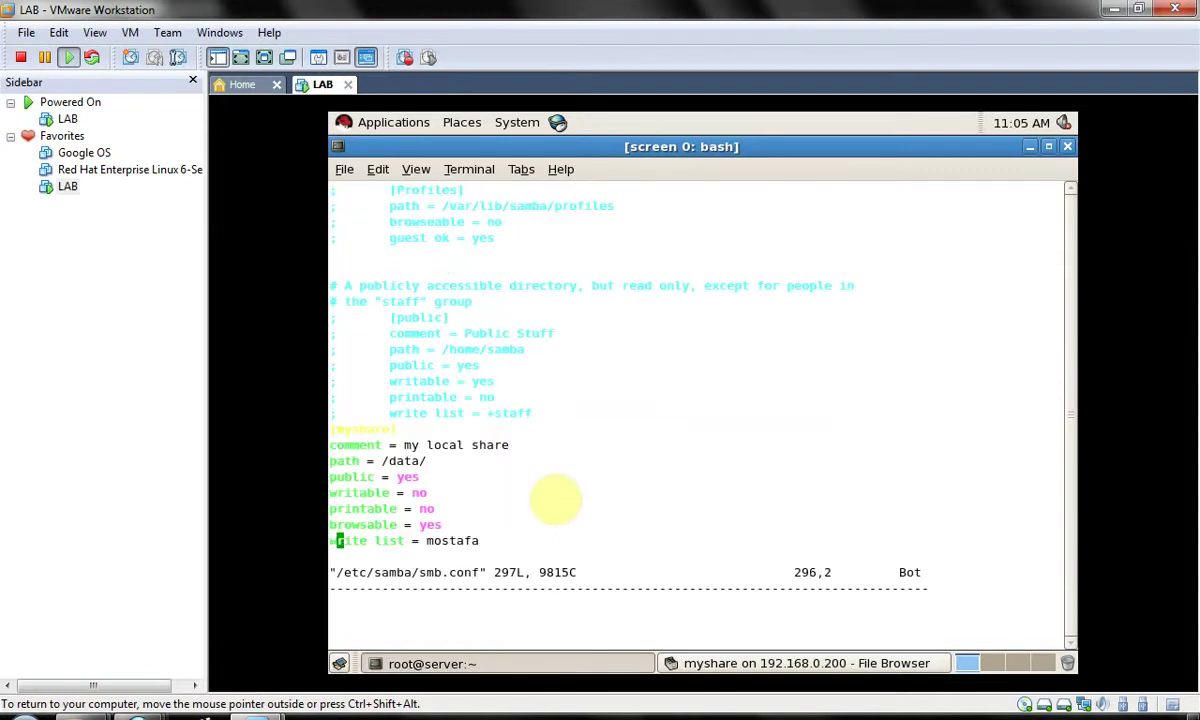
pyautogui.press('Left')
pyautogui.write(':q')
pyautogui.press('Return')
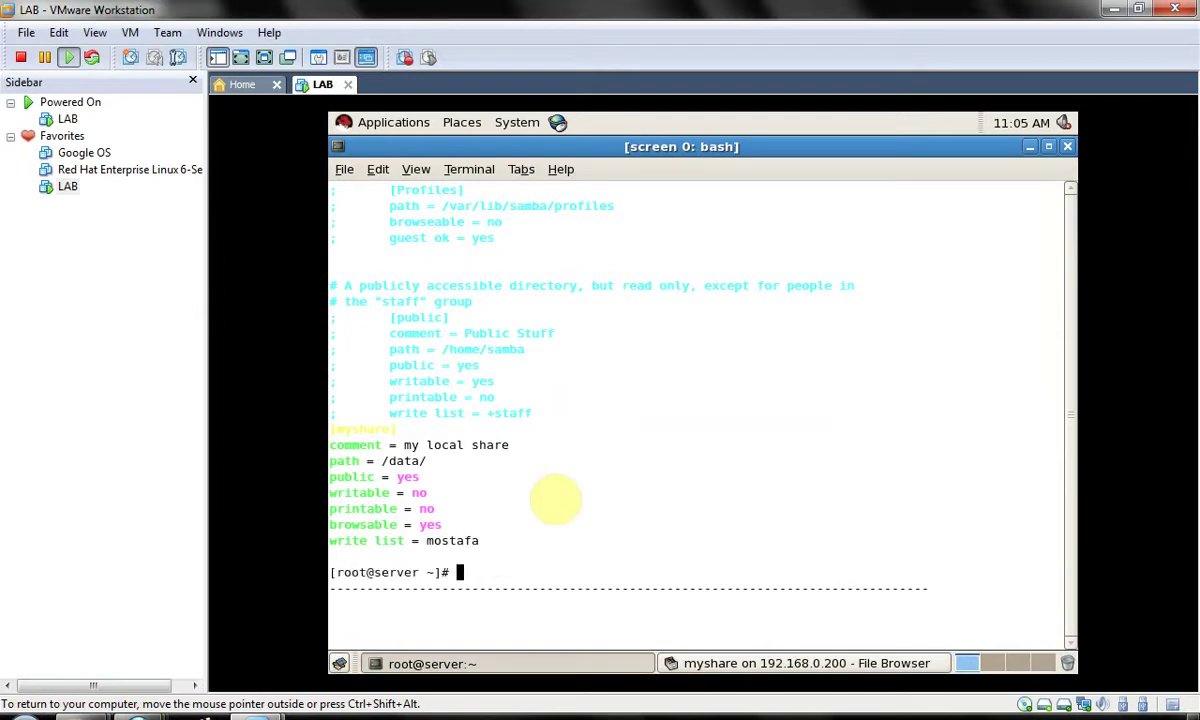
pyautogui.write('useradd  mos')
# - Create user mos and set its Unix password with passwd mos
pyautogui.press('Return')
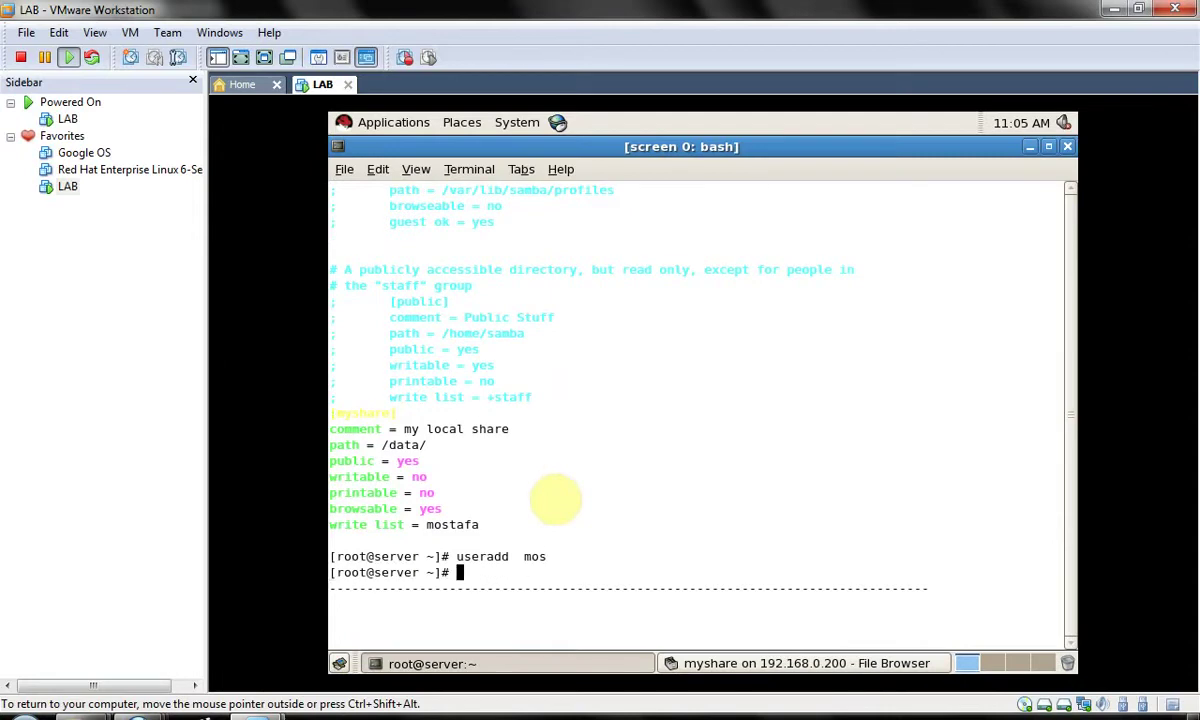
pyautogui.write('passwd mos')
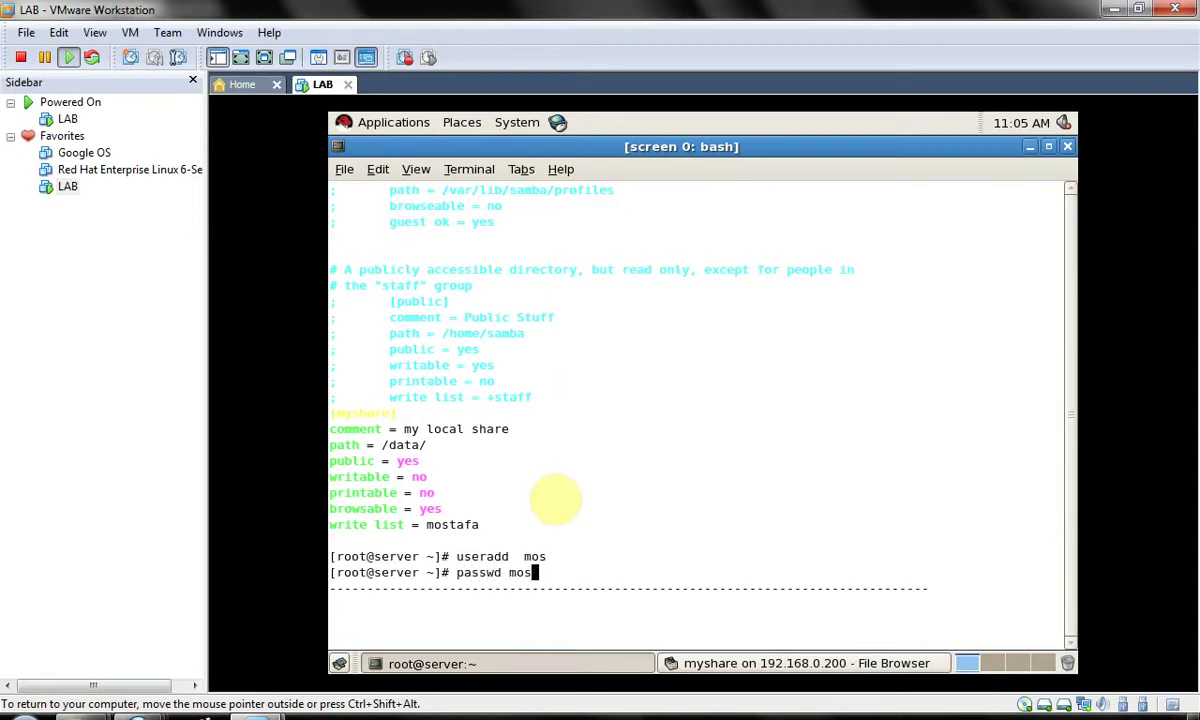
pyautogui.press('Return')
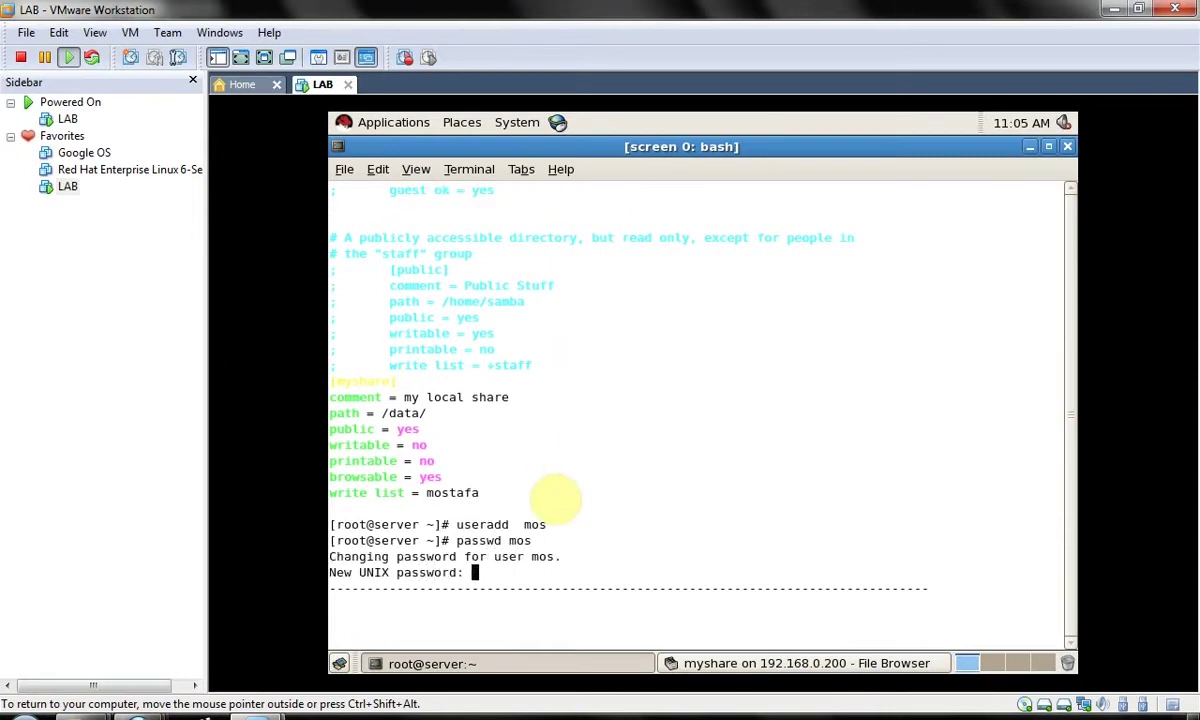
pyautogui.press('Return')
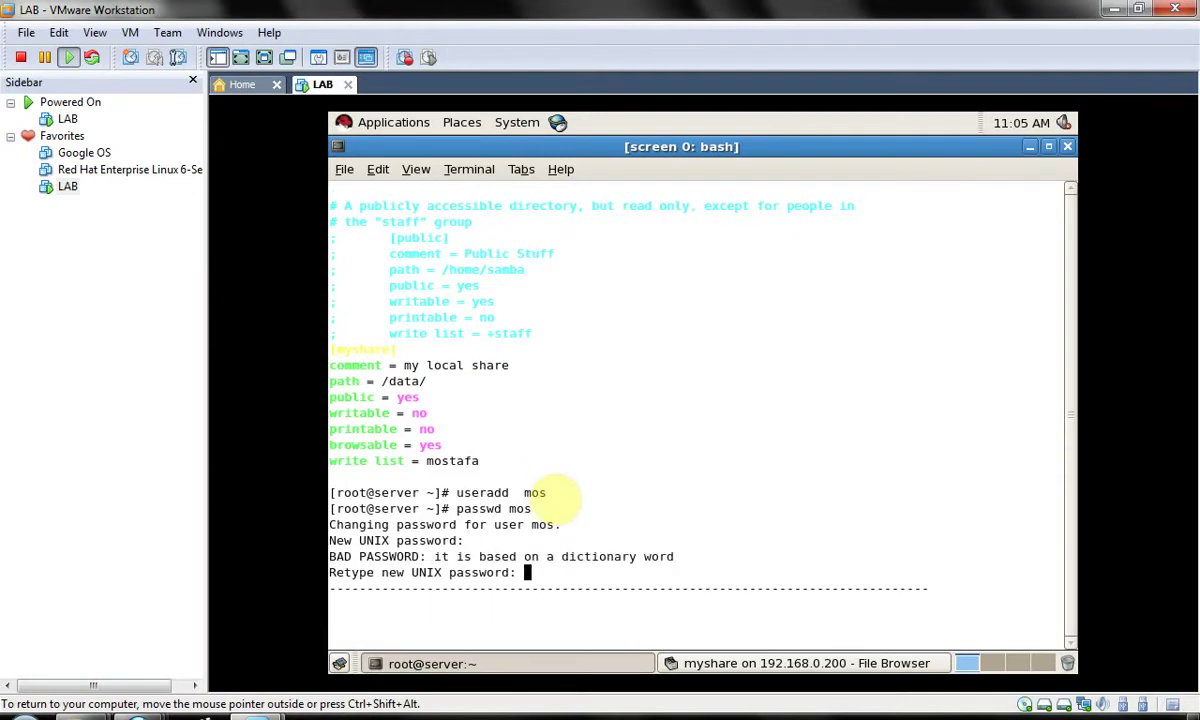
pyautogui.press('Return')
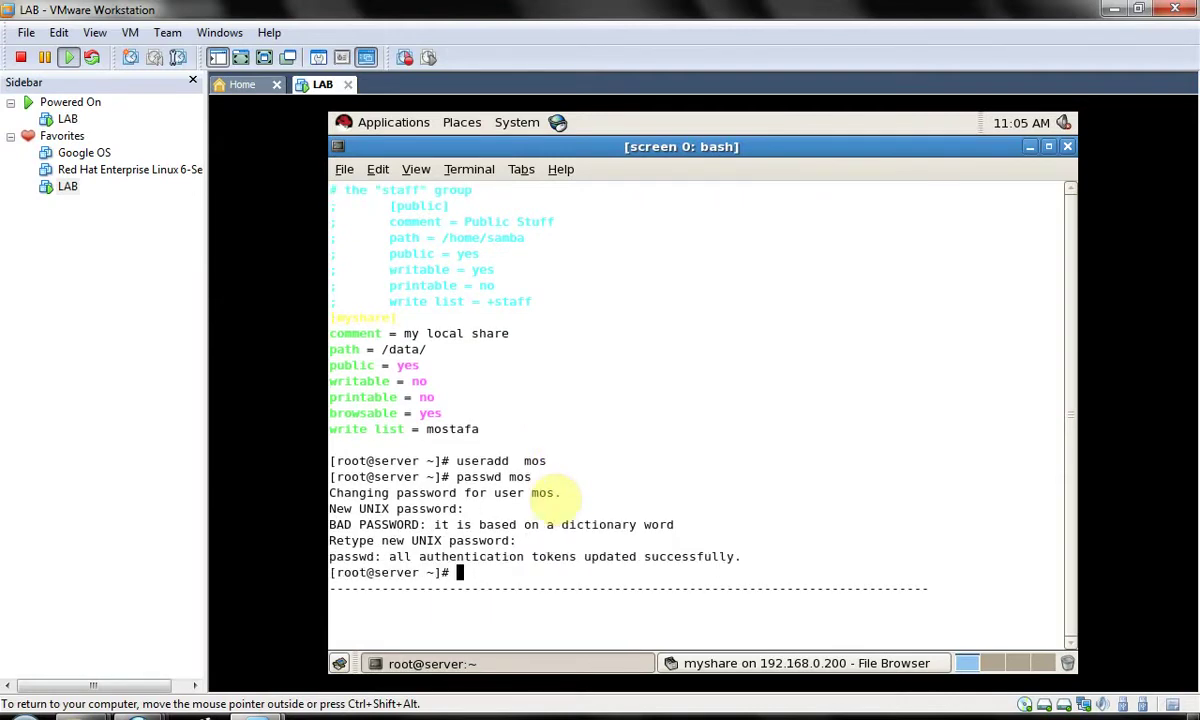
# - Run smbpasswd mos twice, both failing to find a Samba entry for mos
pyautogui.write('smbpasswd mos')
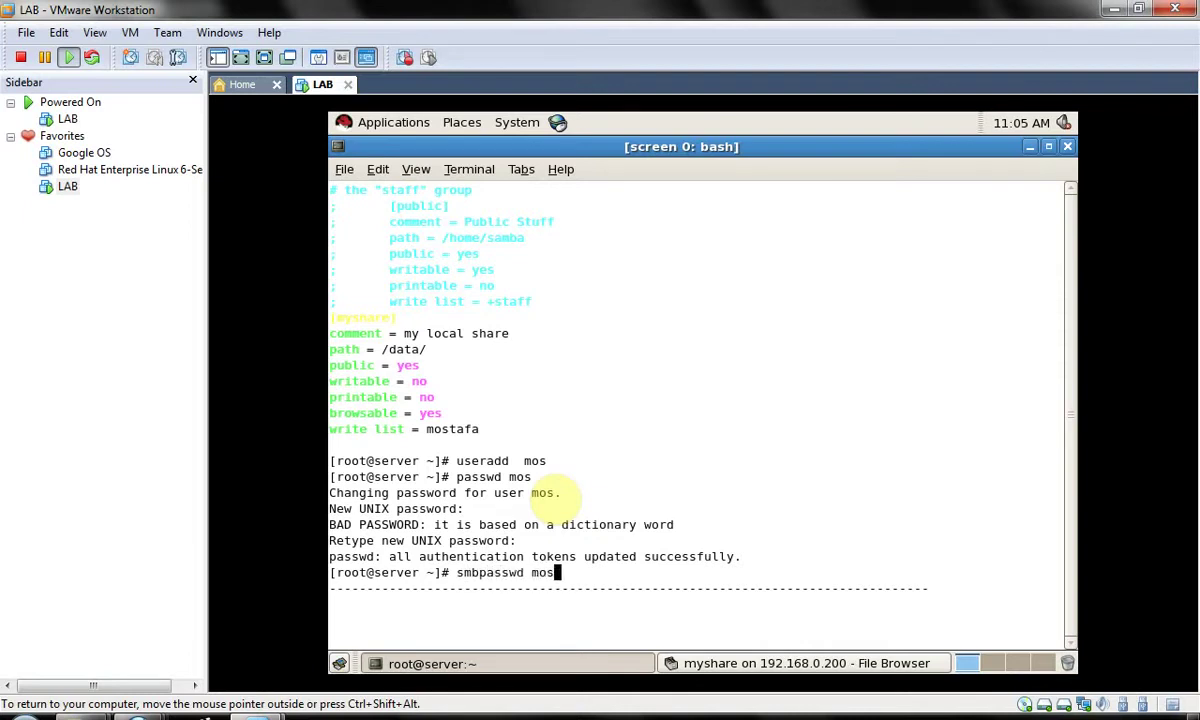
pyautogui.press('Return')
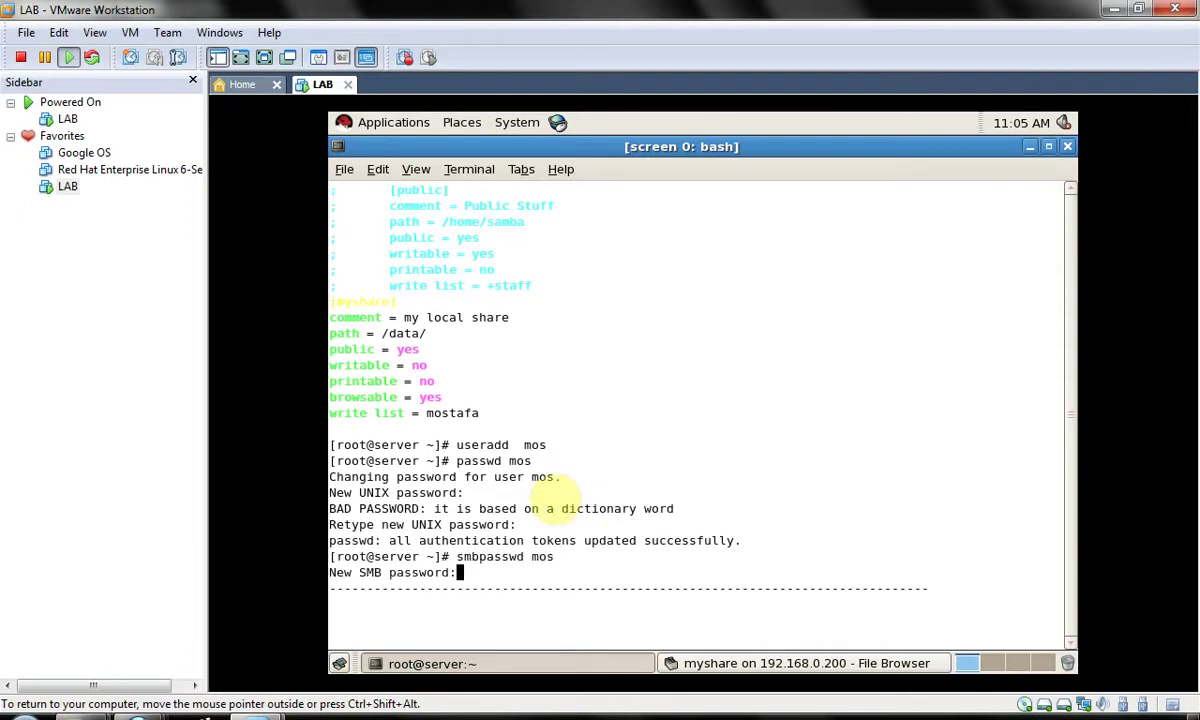
pyautogui.press('Return')
pyautogui.press('Return')
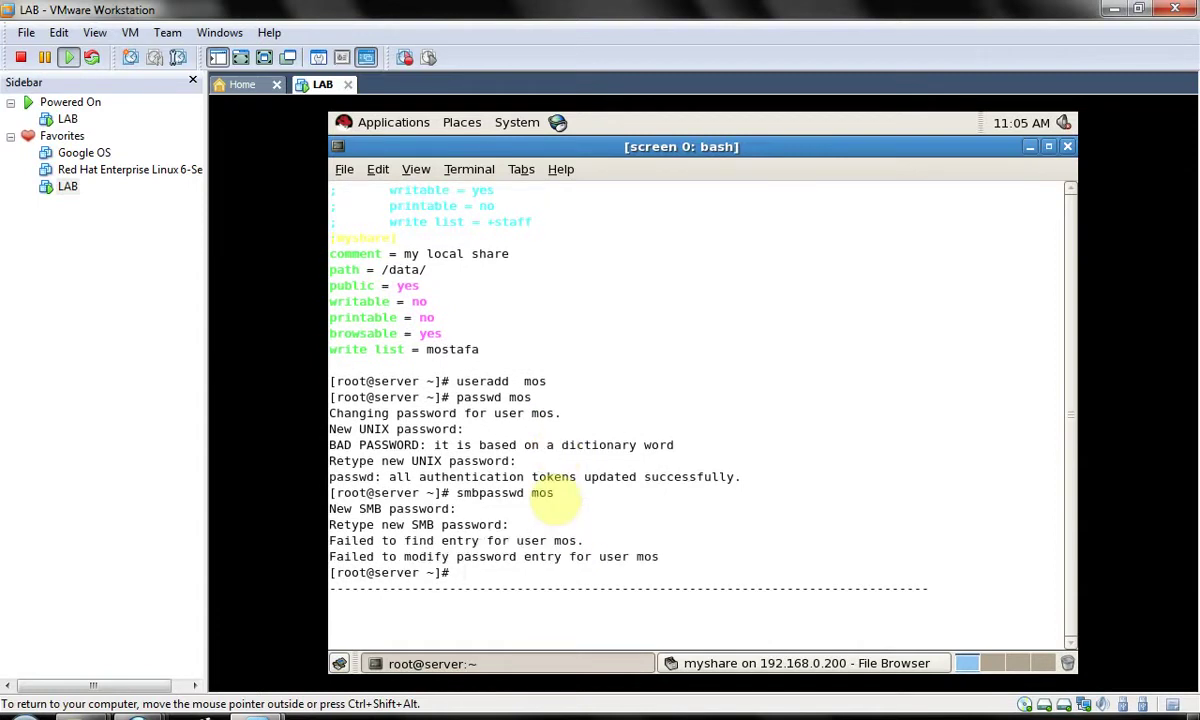
pyautogui.press('Up')
pyautogui.press('Return')
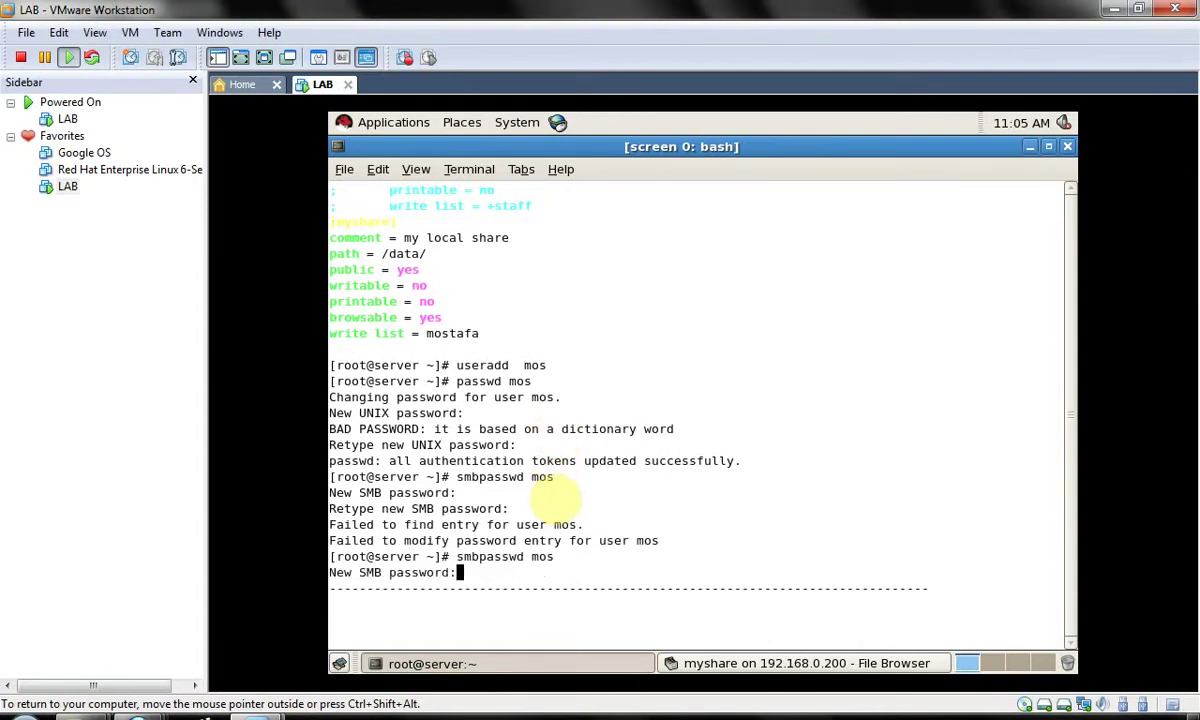
pyautogui.press('Return')
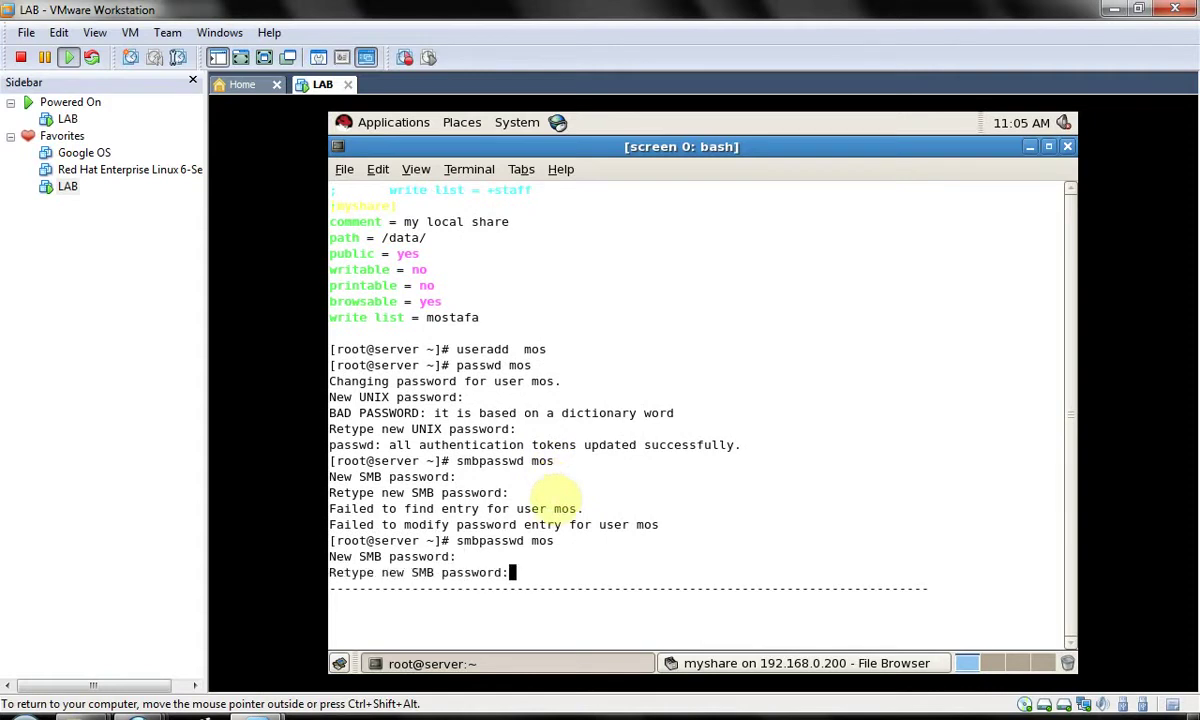
pyautogui.press('Return')
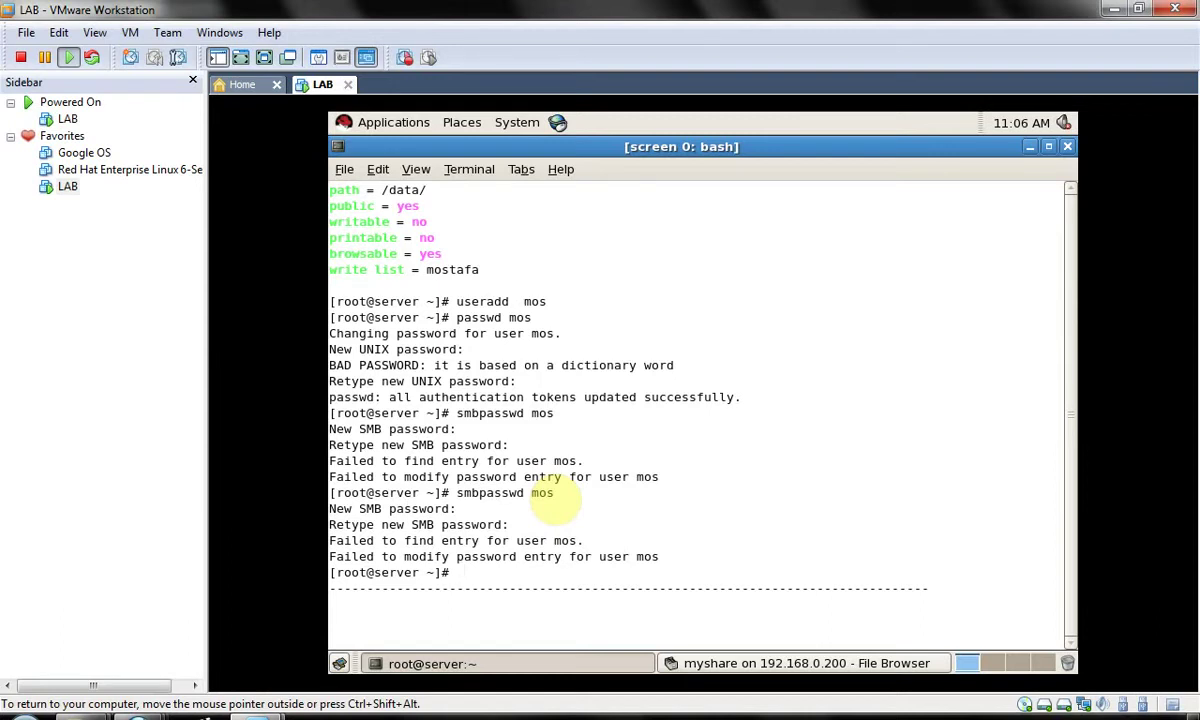
# - Change the myshare write list in /etc/samba/smb.conf from mostafa to mos
pyautogui.press('Up')
pyautogui.press('Up')
pyautogui.press('Up')
pyautogui.press('Up')
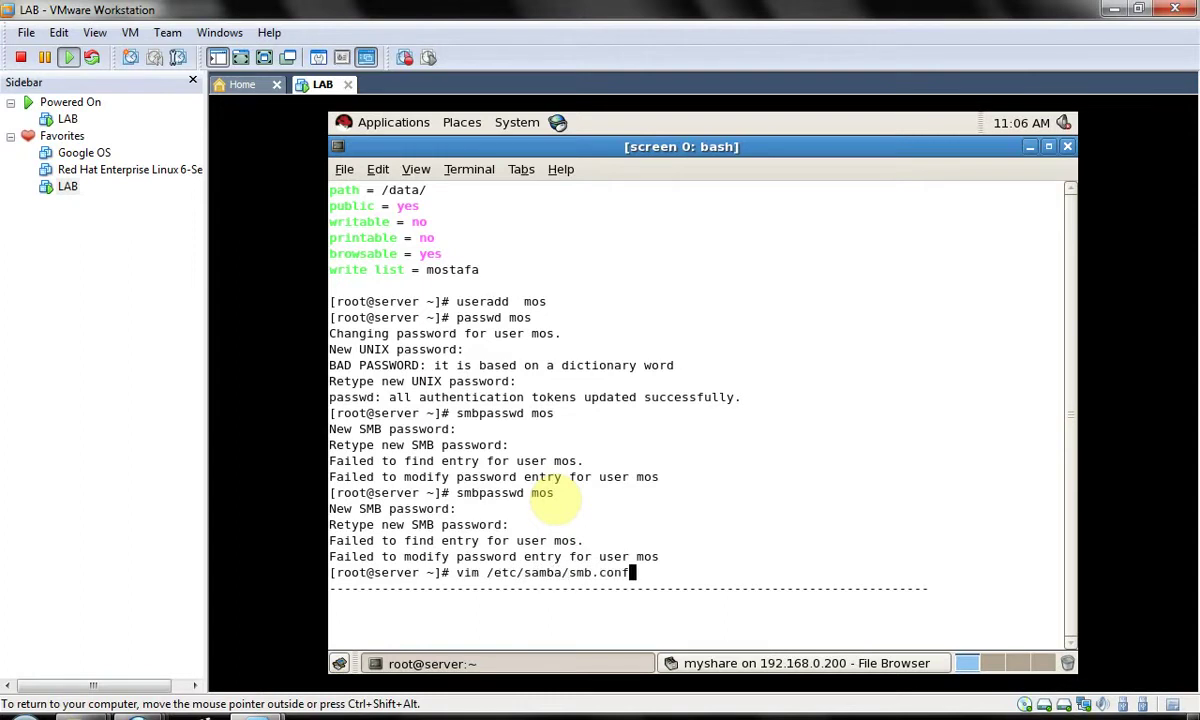
pyautogui.press('Return')
pyautogui.press('Right')
pyautogui.press('Right')
pyautogui.press('Right')
pyautogui.press('Right')
pyautogui.press('Right')
pyautogui.press('Right')
pyautogui.press('Right')
pyautogui.press('Right')
pyautogui.press('Right')
pyautogui.press('Right')
pyautogui.press('Right')
pyautogui.press('Right')
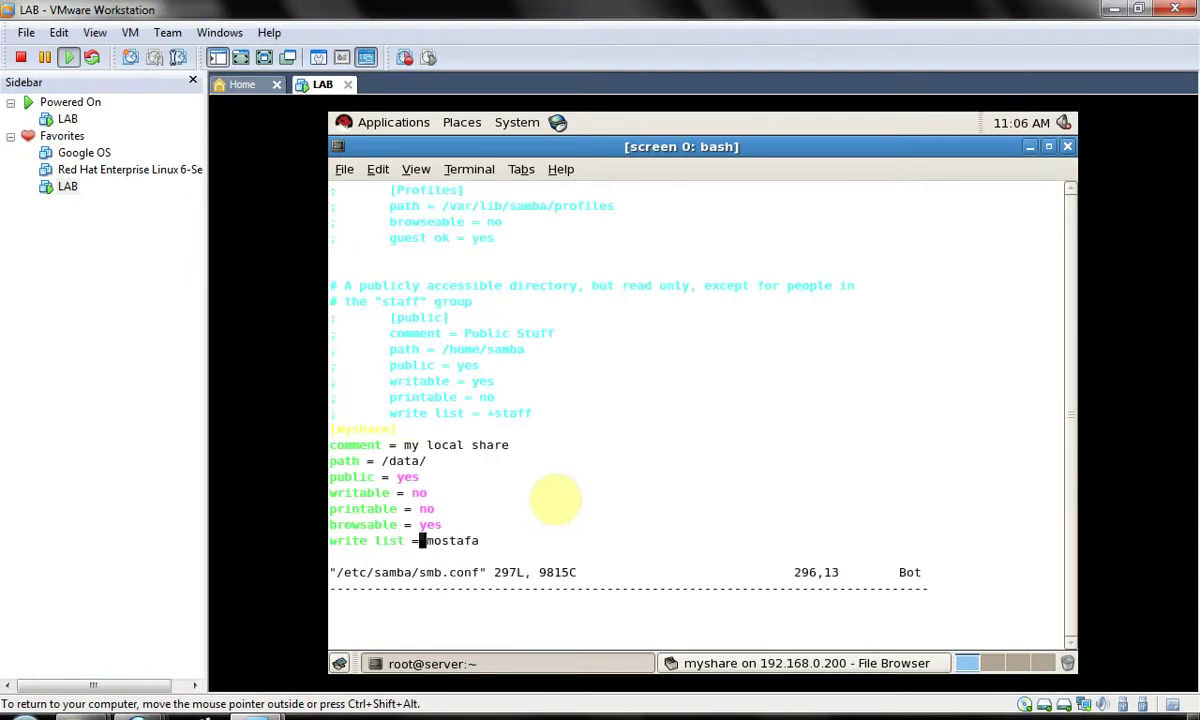
pyautogui.press('Right')
pyautogui.press('Right')
pyautogui.press('Right')
pyautogui.press('Right')
pyautogui.press('i')
pyautogui.press('Delete')
pyautogui.press('Delete')
pyautogui.press('Delete')
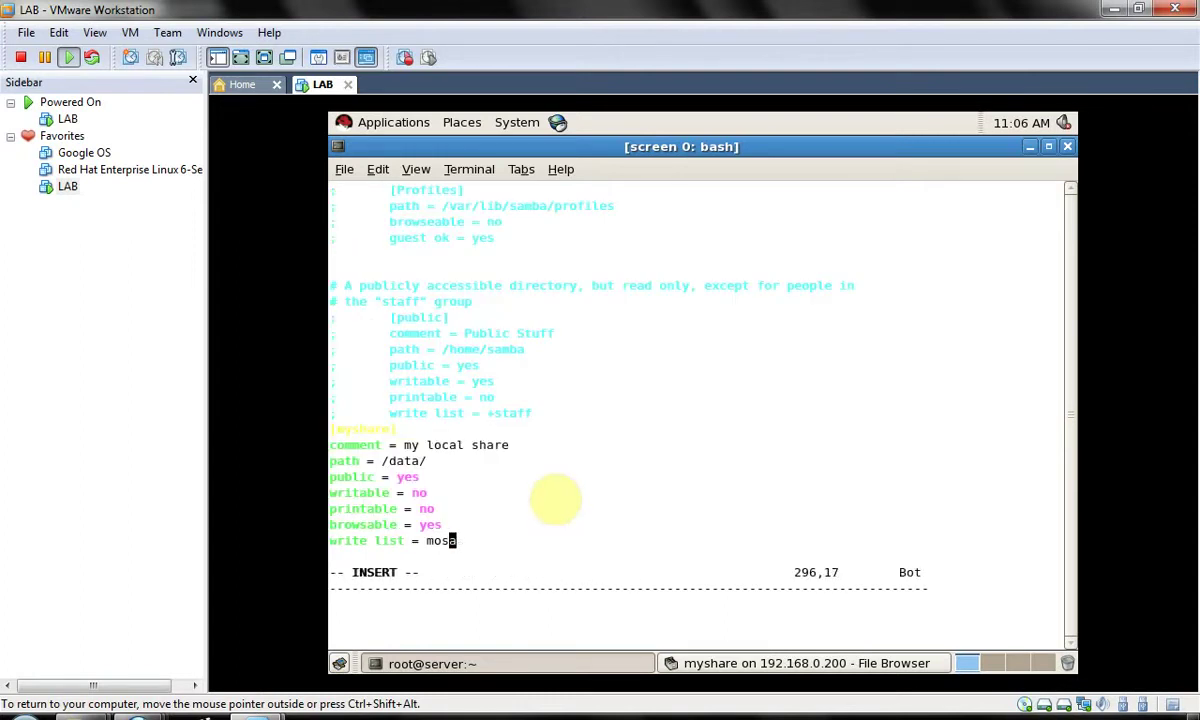
pyautogui.press('Escape')
# - Save smb.conf with :wq and restart Samba with service smb restart
pyautogui.write(':wq')
pyautogui.press('Return')
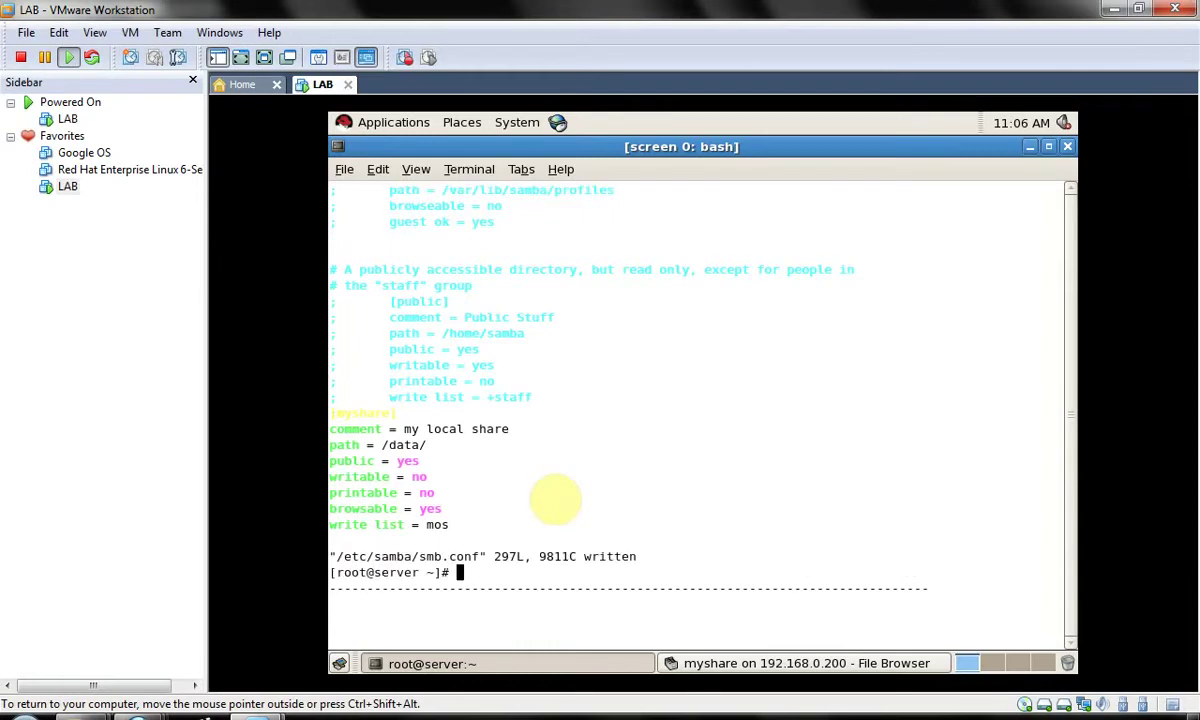
pyautogui.press('Up')
pyautogui.press('Up')
pyautogui.press('Up')
pyautogui.press('Up')
pyautogui.press('Up')
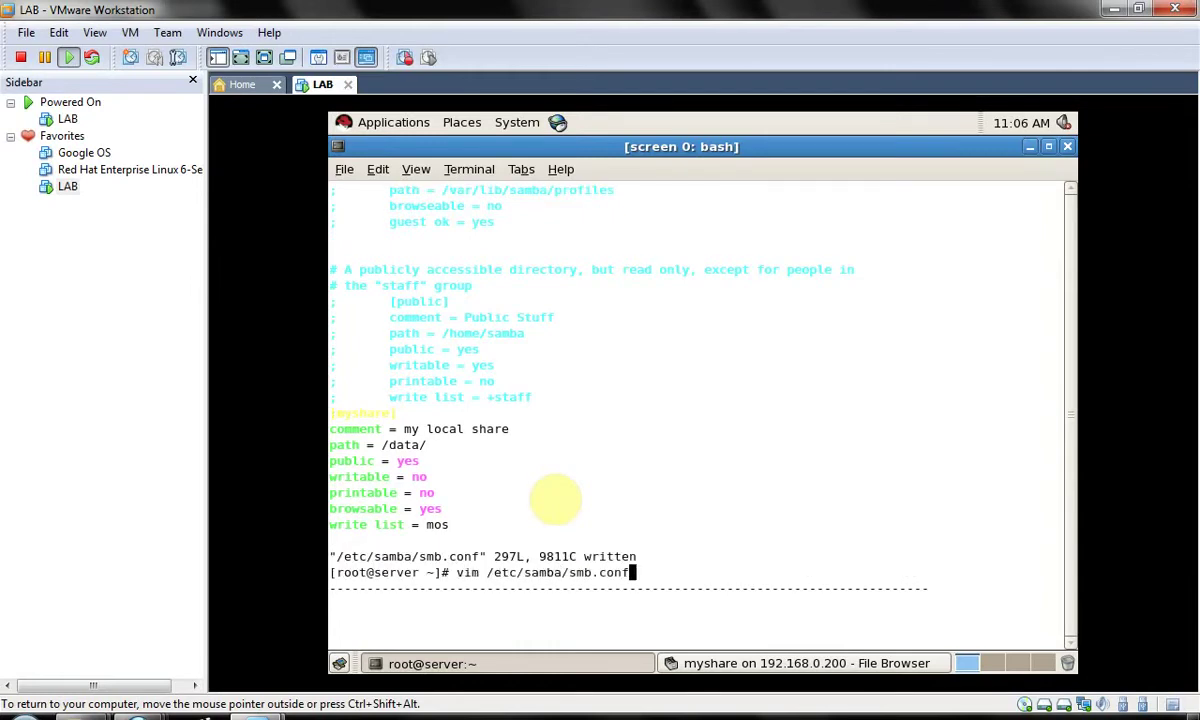
pyautogui.press('Return')
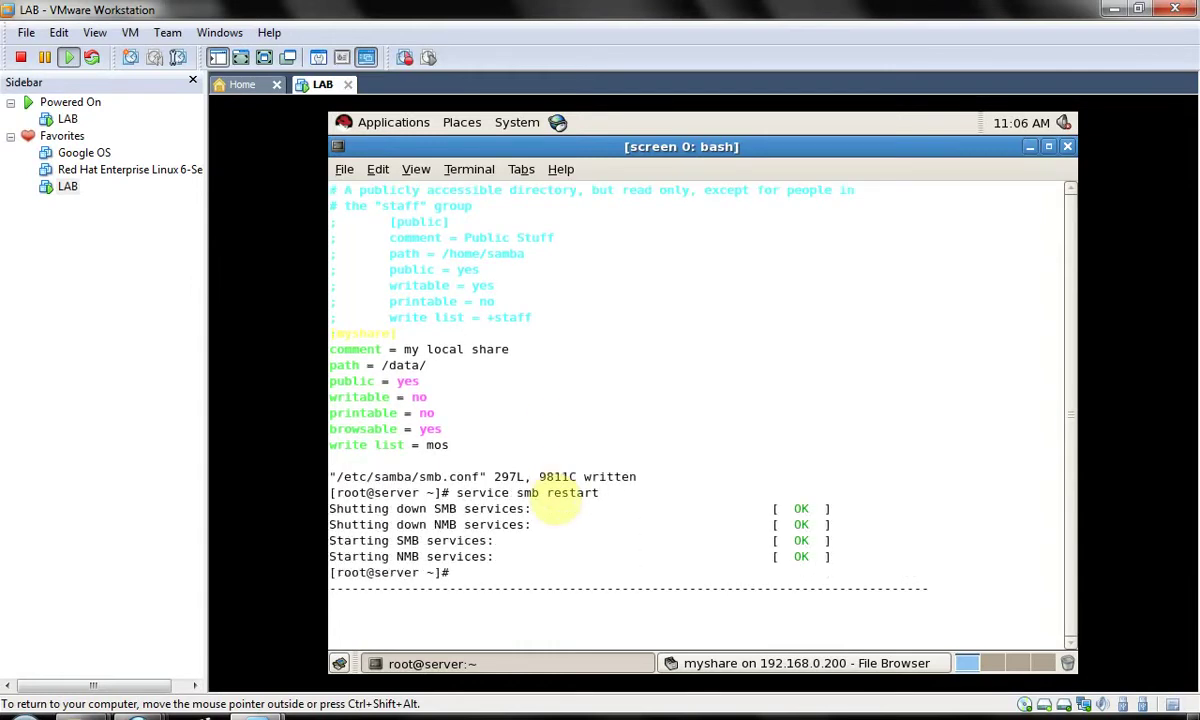
# - Try twice to set an SMB password for mos with smbpasswd mos
pyautogui.press('Up')
pyautogui.press('Up')
pyautogui.press('Up')
pyautogui.press('Return')
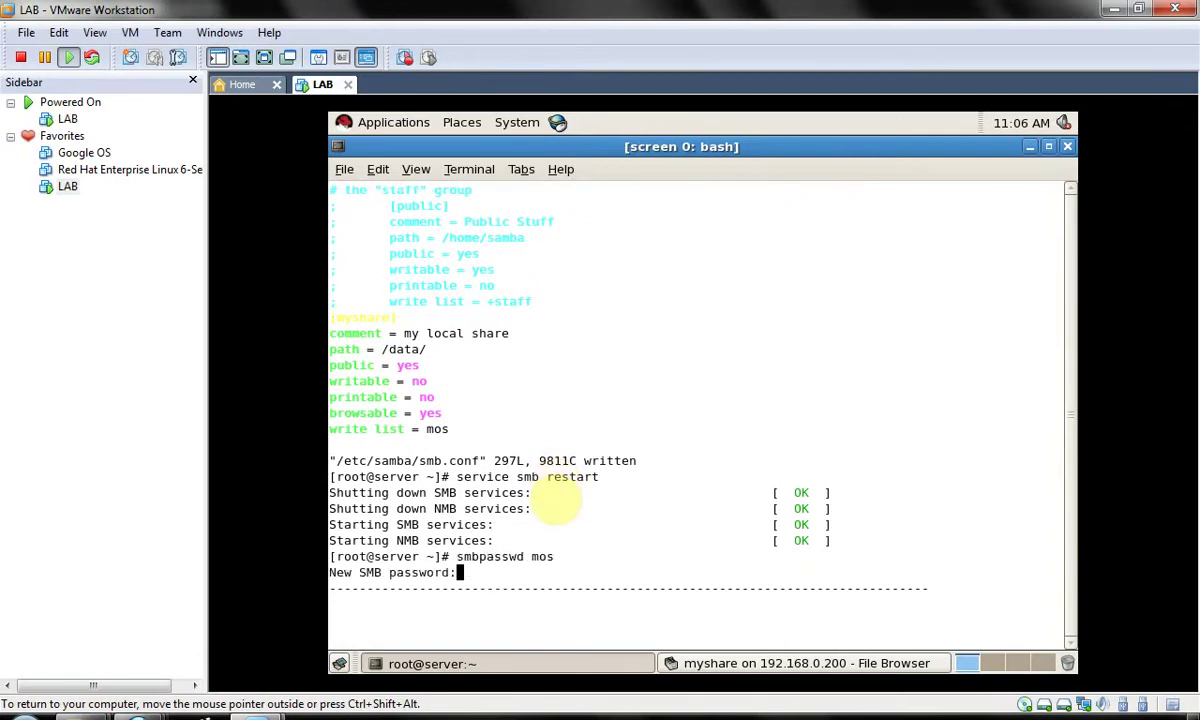
pyautogui.press('Return')
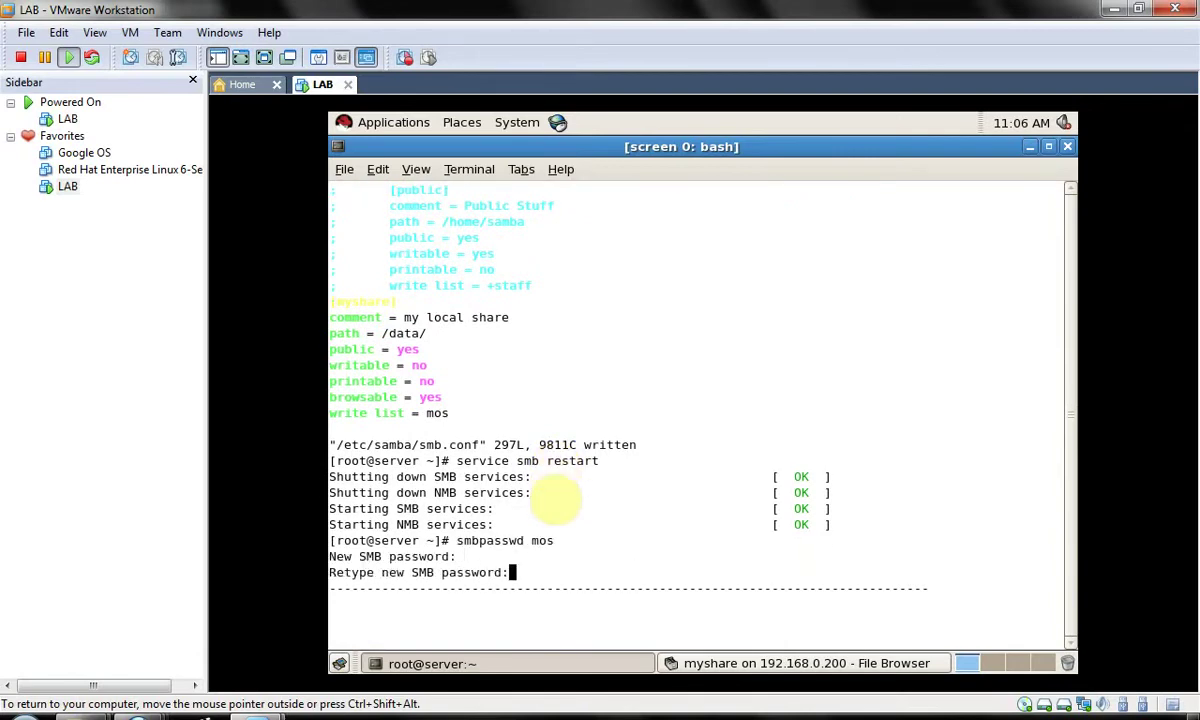
pyautogui.press('Return')
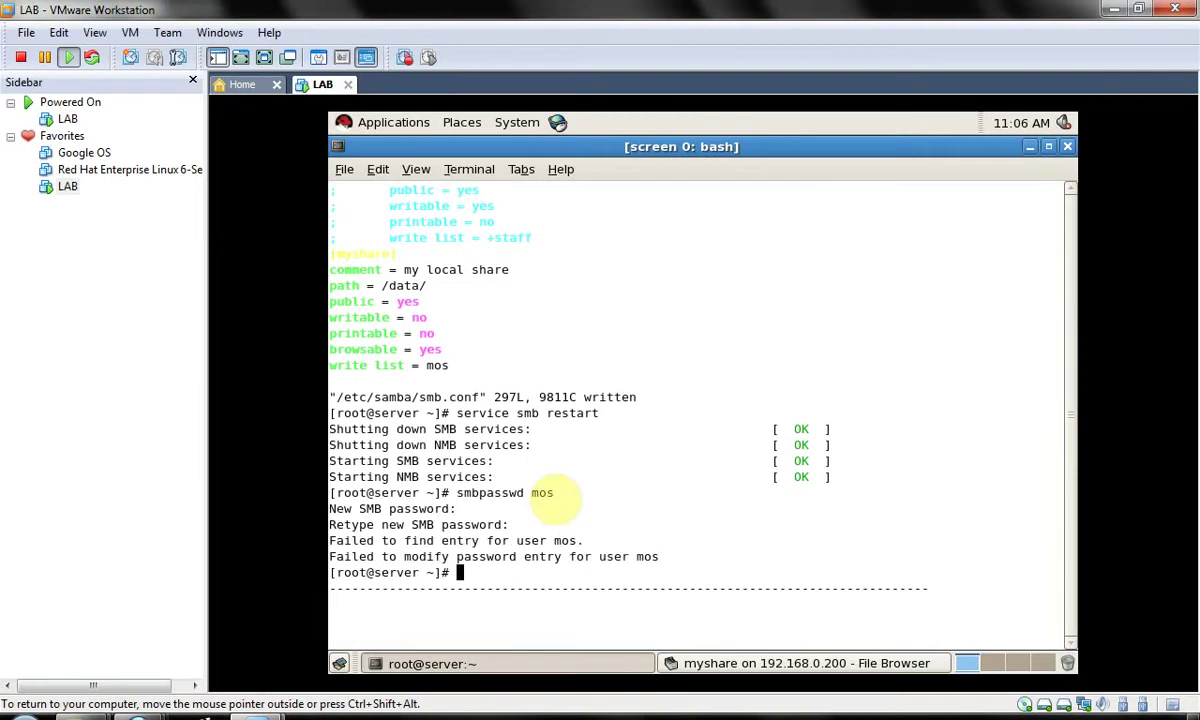
pyautogui.press('Up')
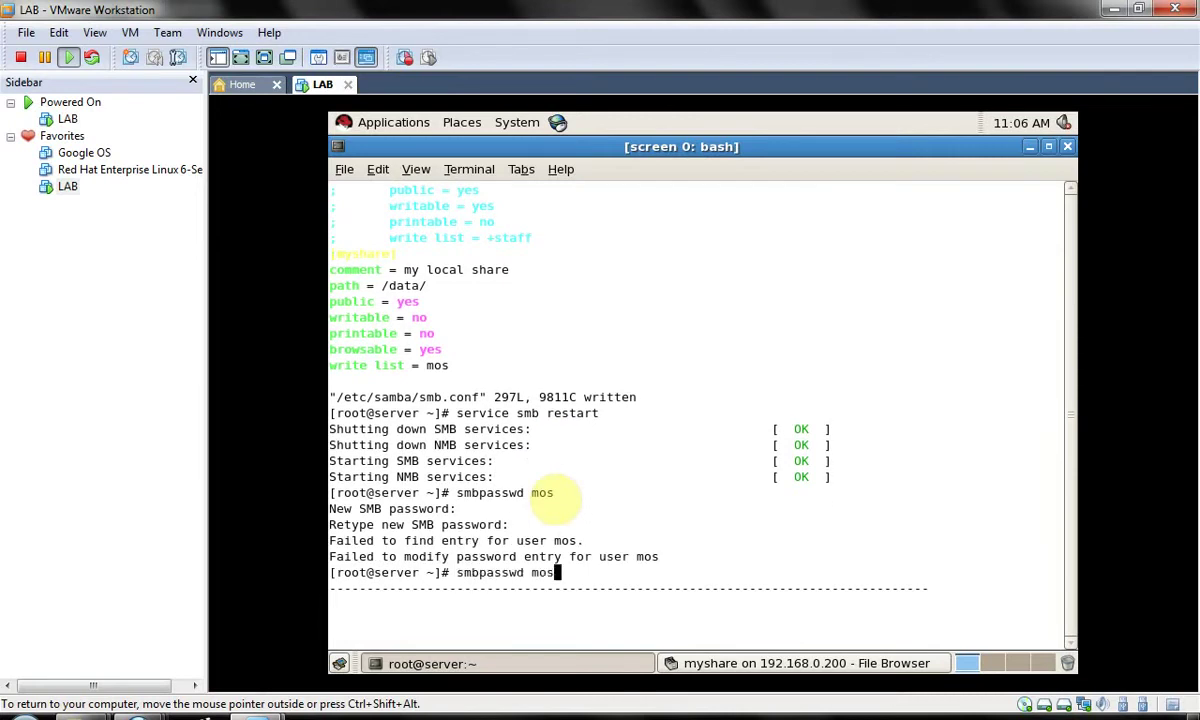
pyautogui.press('Return')
pyautogui.press('Return')
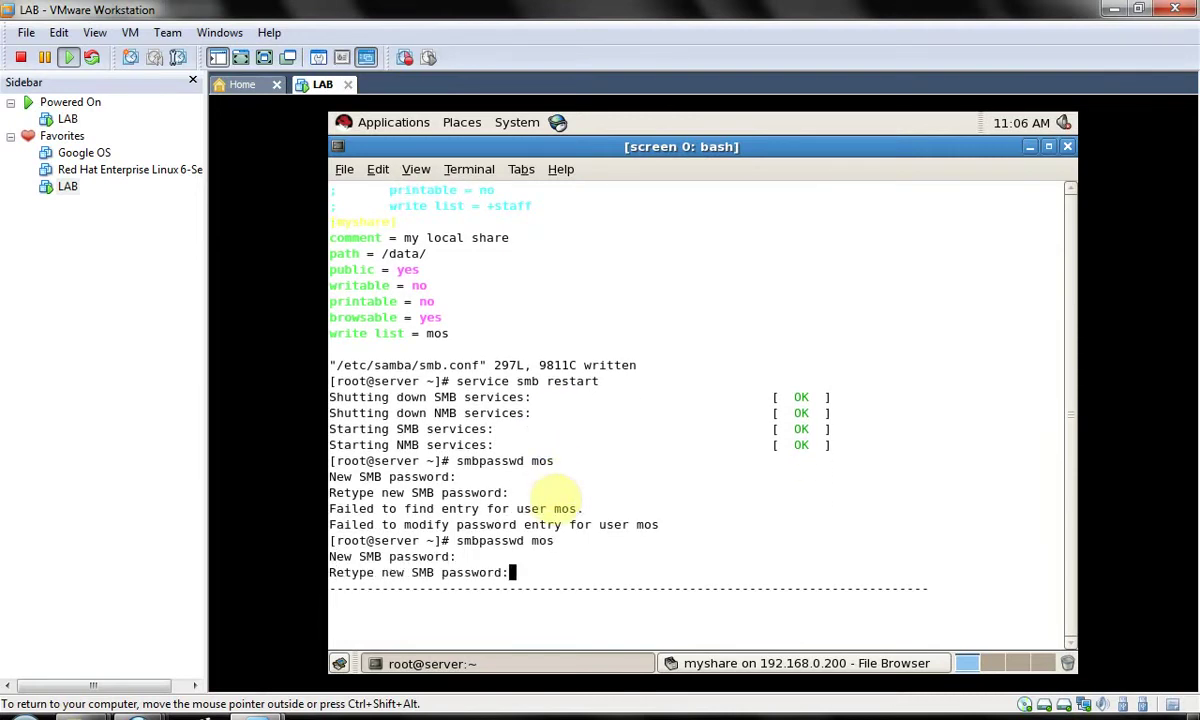
pyautogui.press('Return')
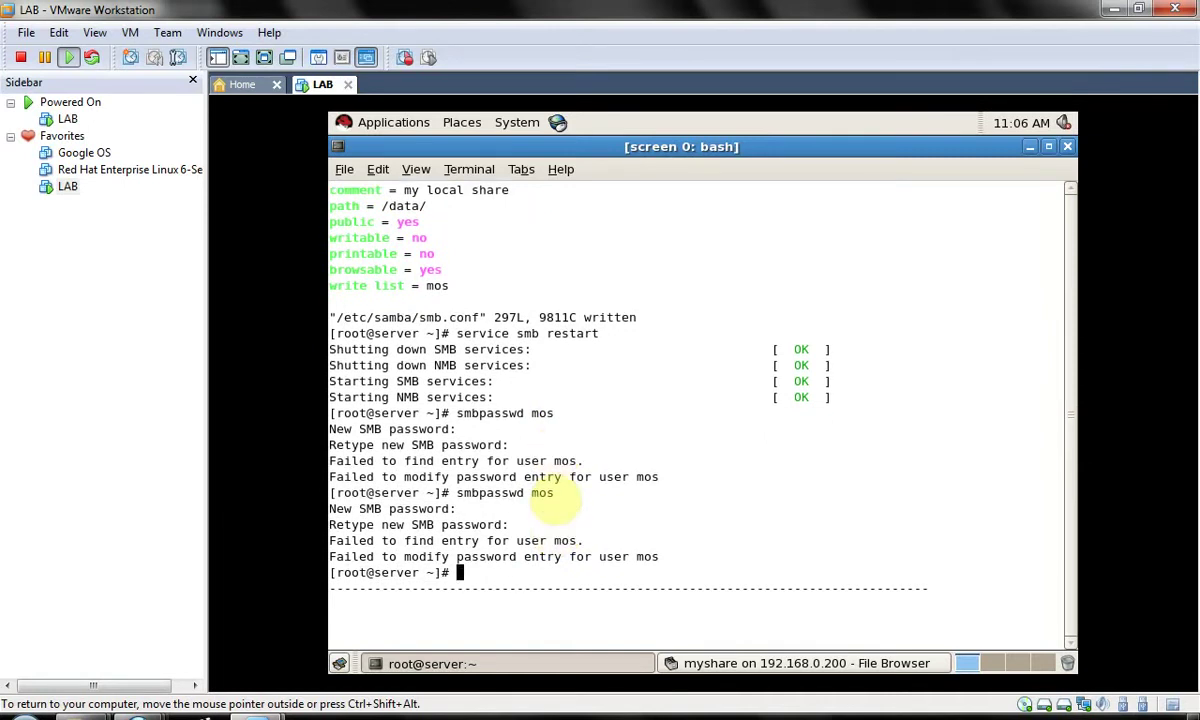
# - Set a Linux password for user mos with passwd mos
pyautogui.write('passwd mos')
pyautogui.press('Return')
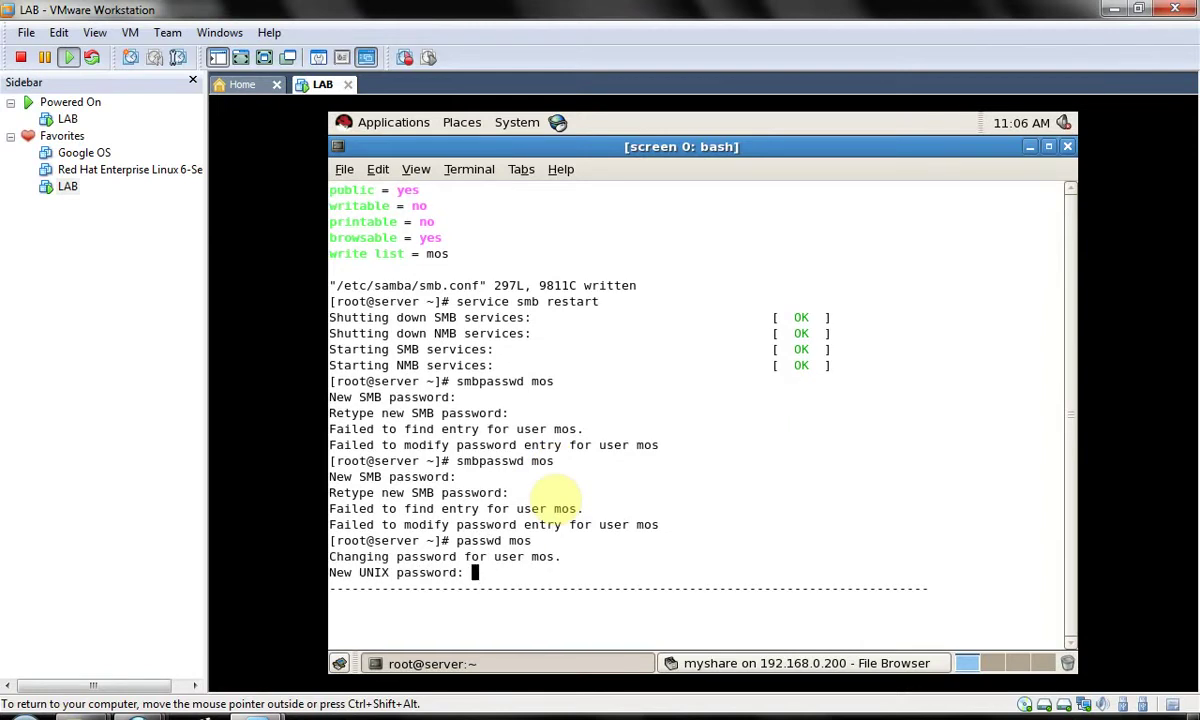
pyautogui.press('Return')
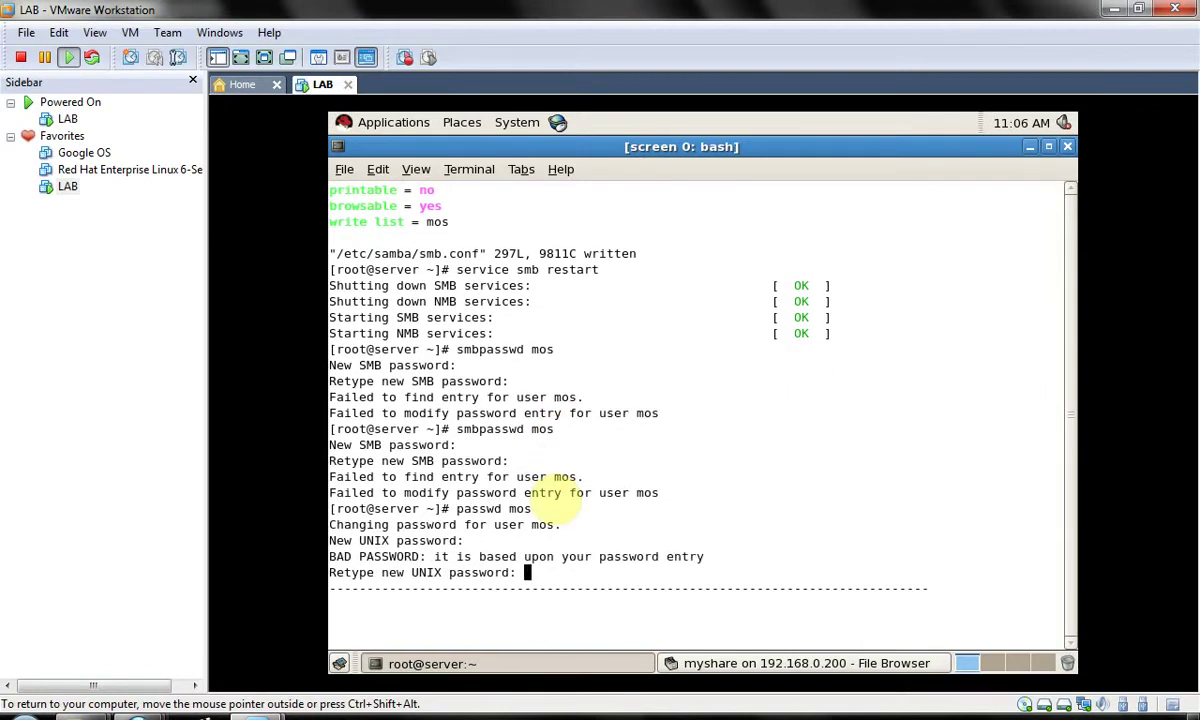
pyautogui.press('Return')
# - Retry smbpasswd mos, which still fails, then type man smbpasswd
pyautogui.press('Up')
pyautogui.press('Up')
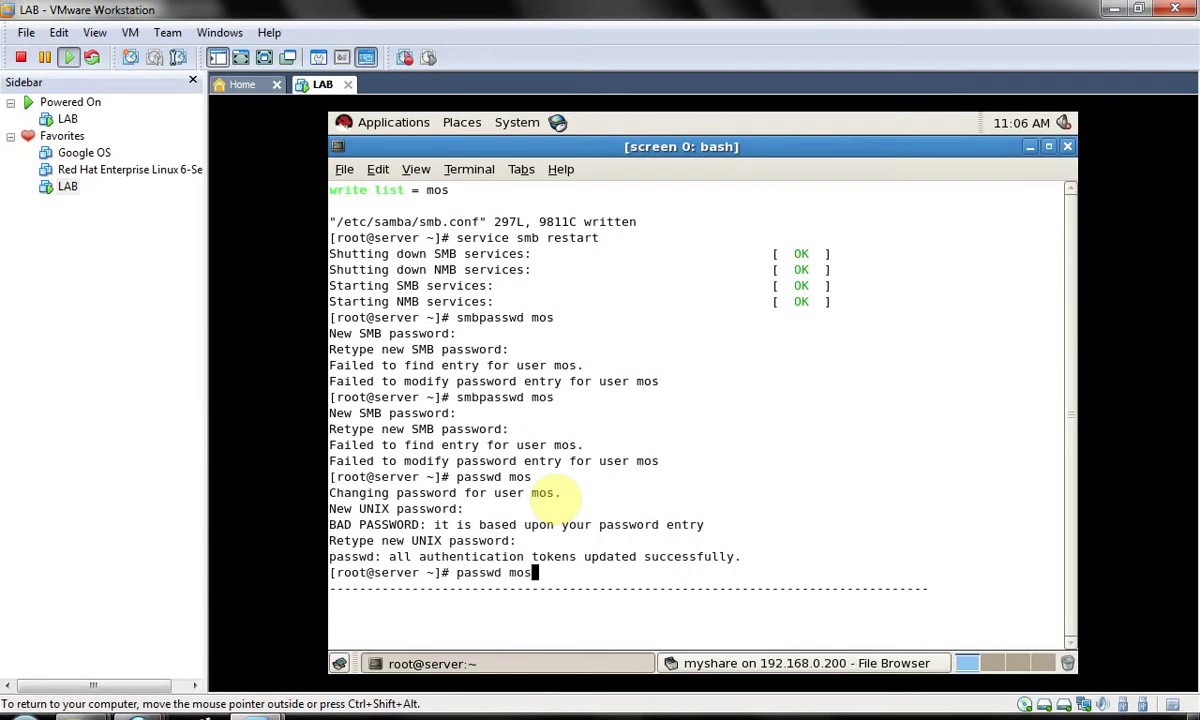
pyautogui.press('Return')
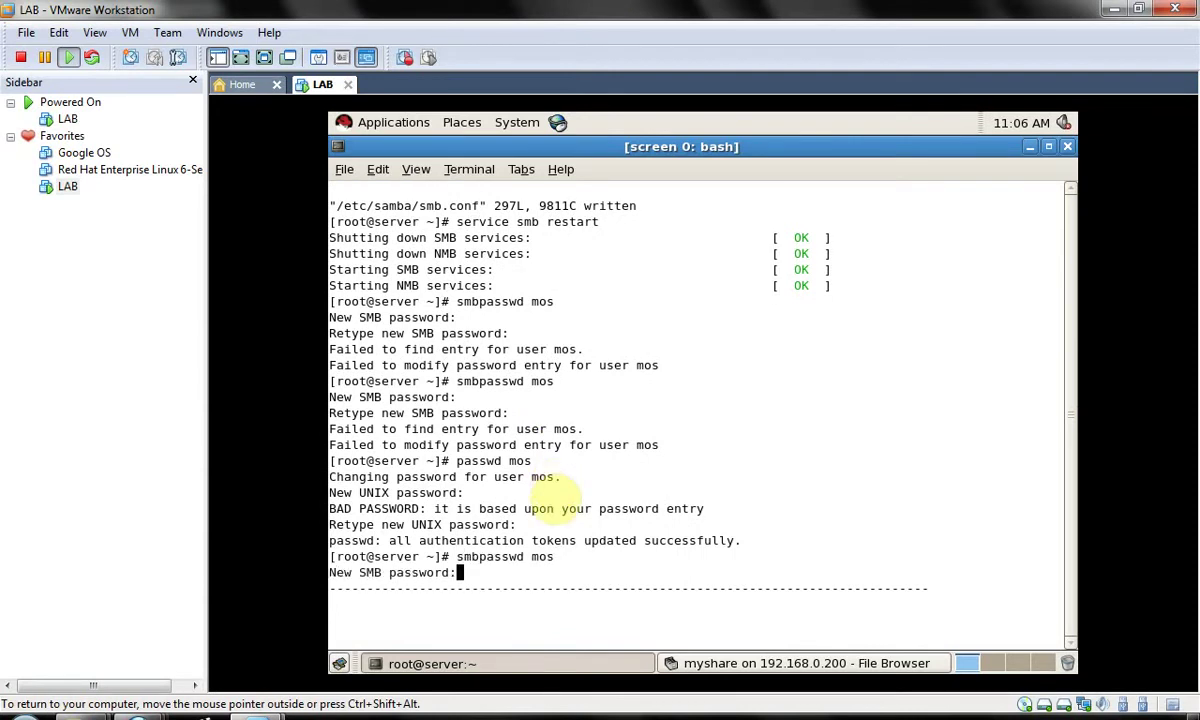
pyautogui.press('Return')
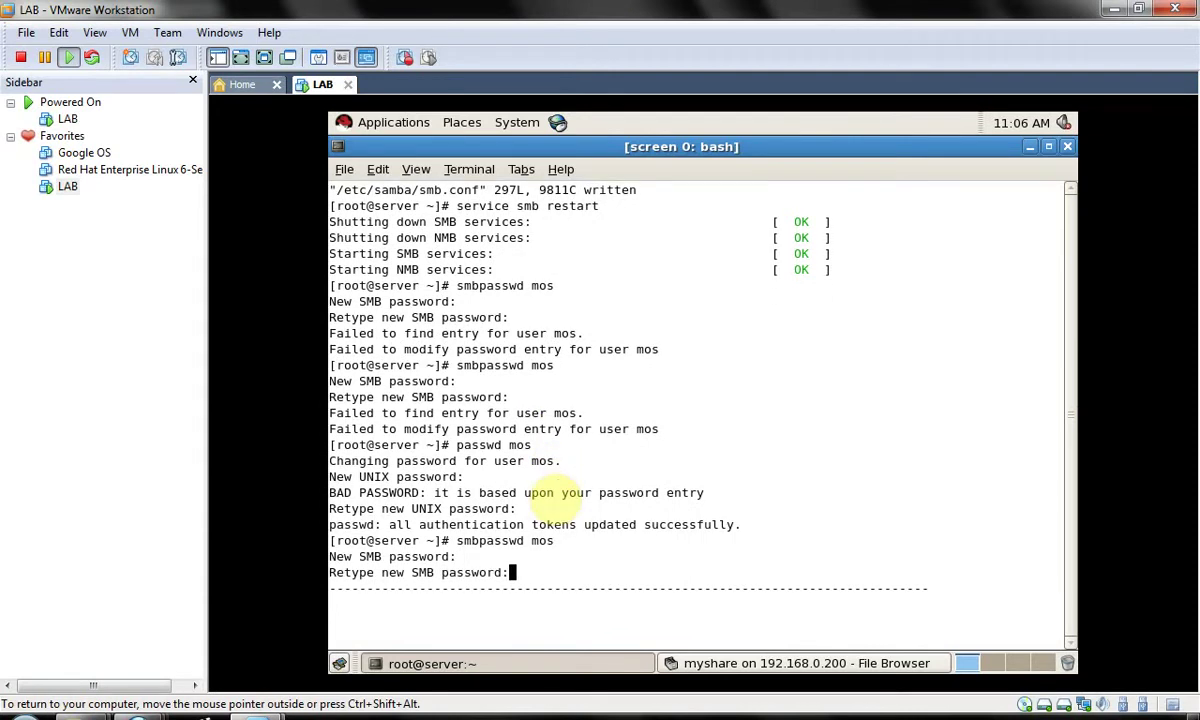
pyautogui.press('Return')
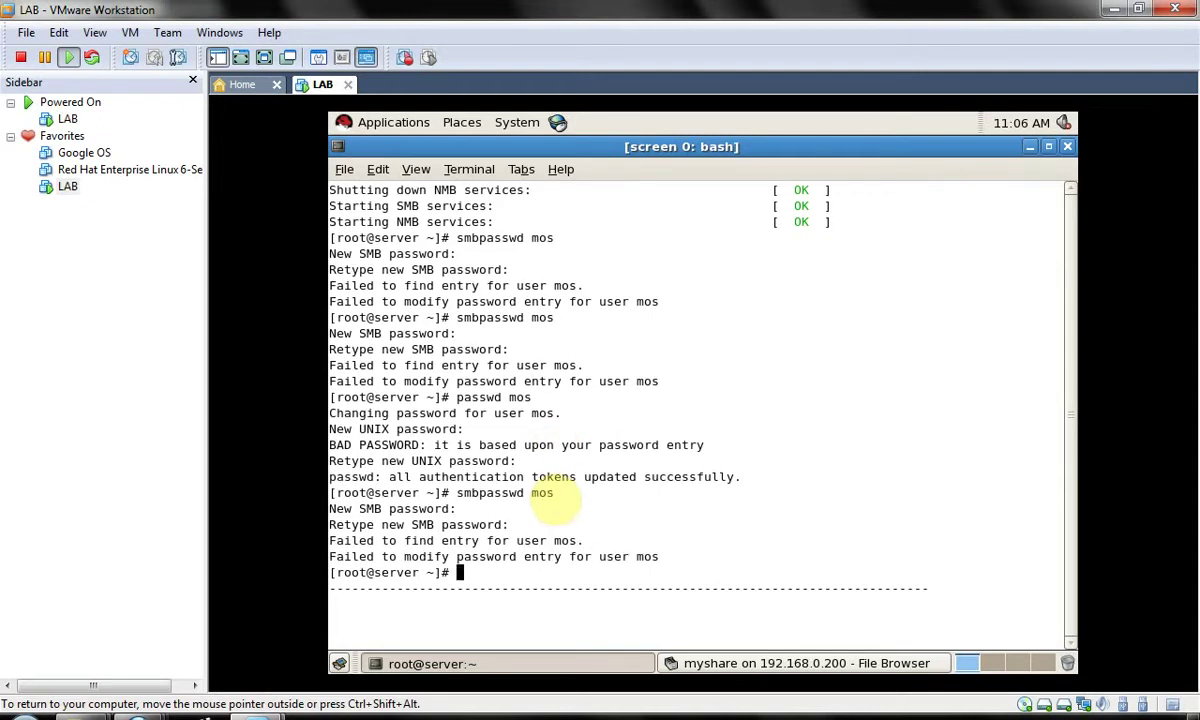
pyautogui.write('man smbpasswd')
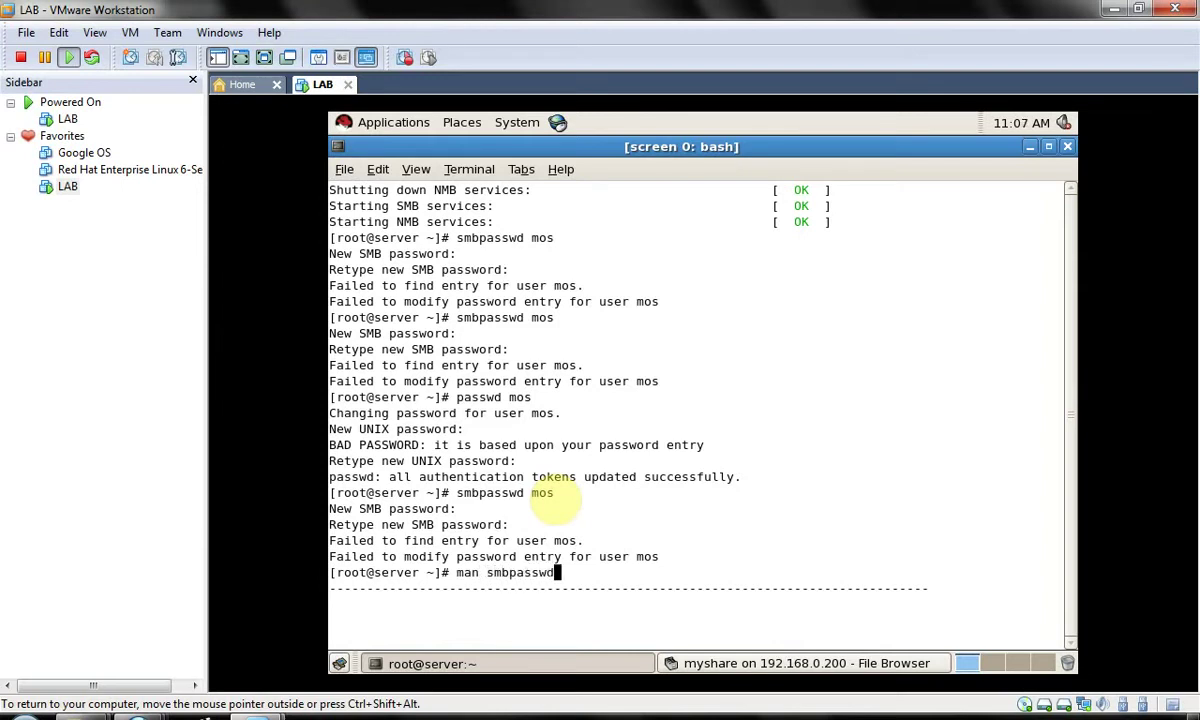
# - Read the smbpasswd manual's -a, -c, -x, -d, -e and -D options, then quit to the shell
pyautogui.press('Return')
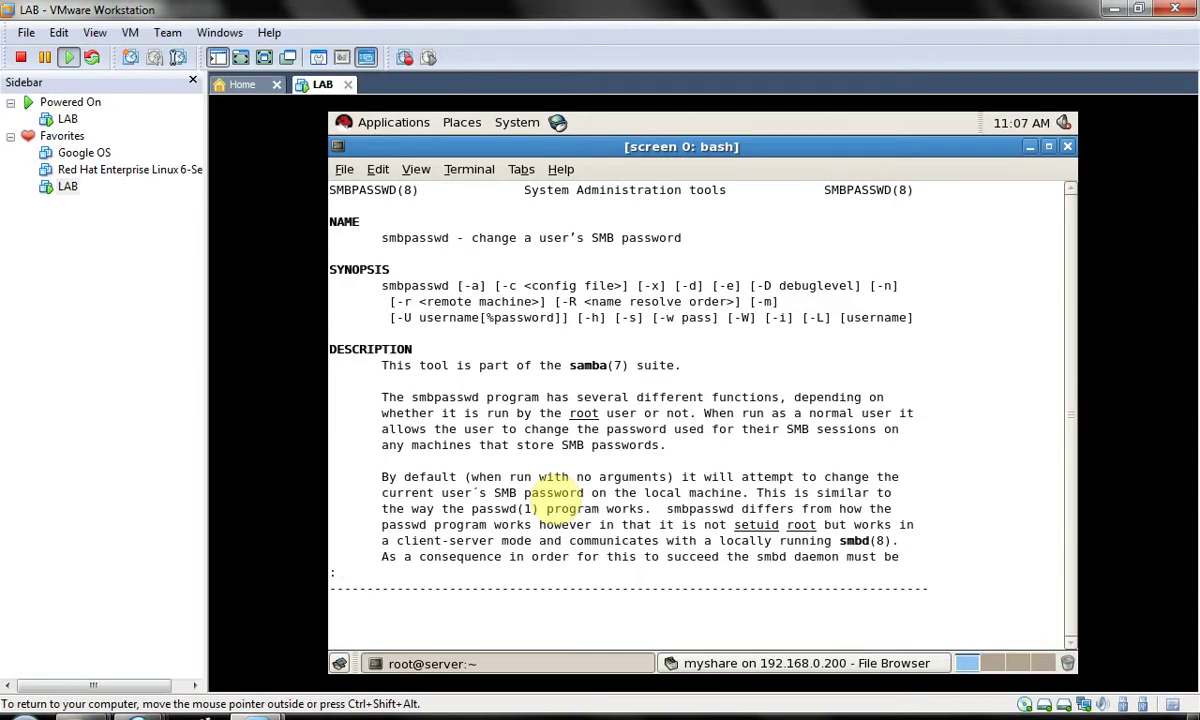
pyautogui.press('Down')
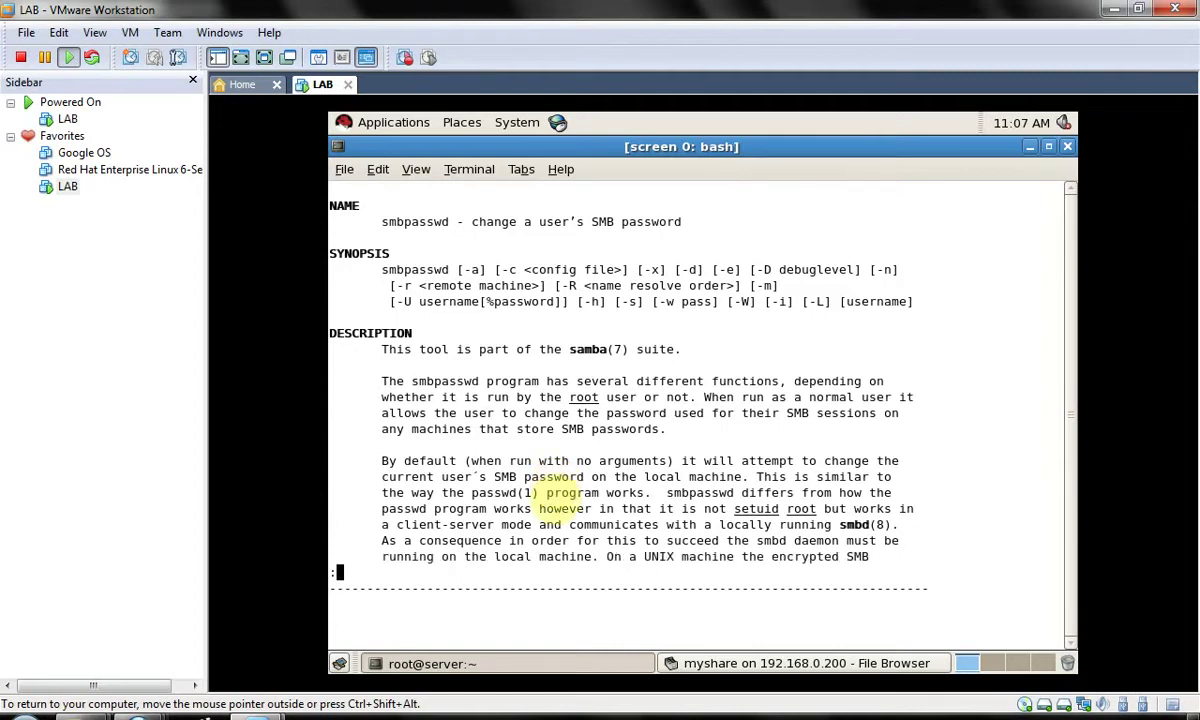
pyautogui.press('Down')
pyautogui.press('Down')
pyautogui.press('Down')
pyautogui.press('Down')
pyautogui.press('Down')
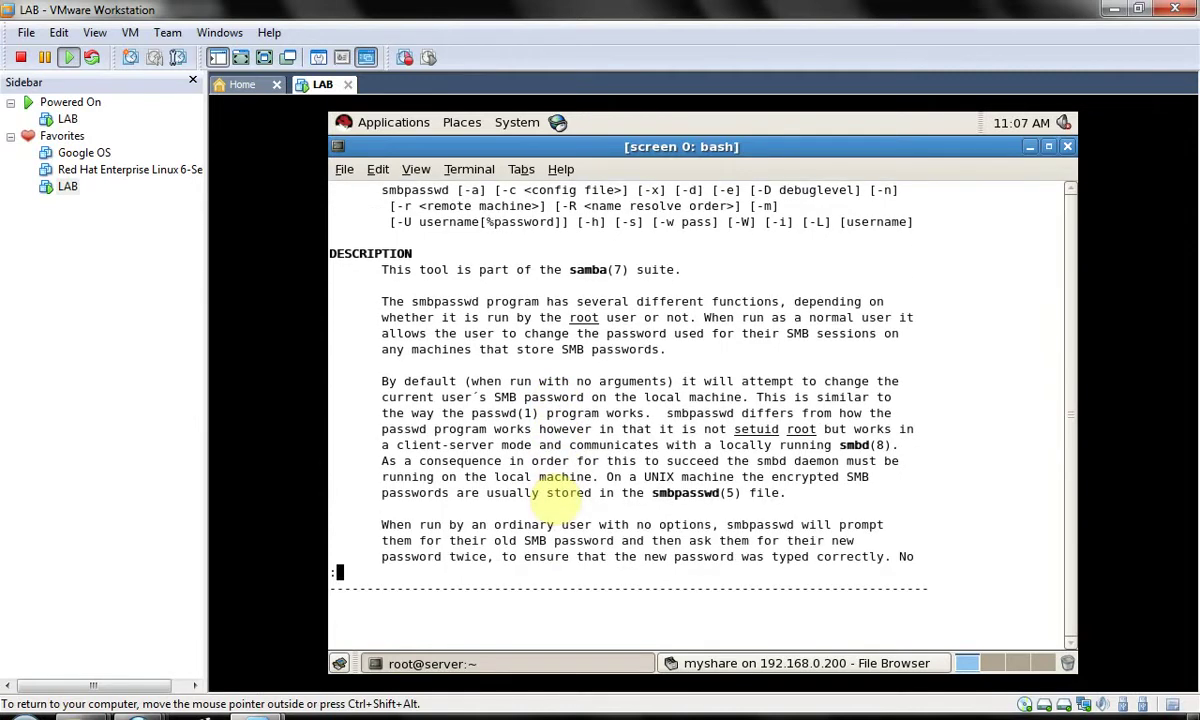
pyautogui.press('Up')
pyautogui.press('Up')
pyautogui.press('Up')
pyautogui.press('Up')
pyautogui.press('Up')
pyautogui.press('Up')
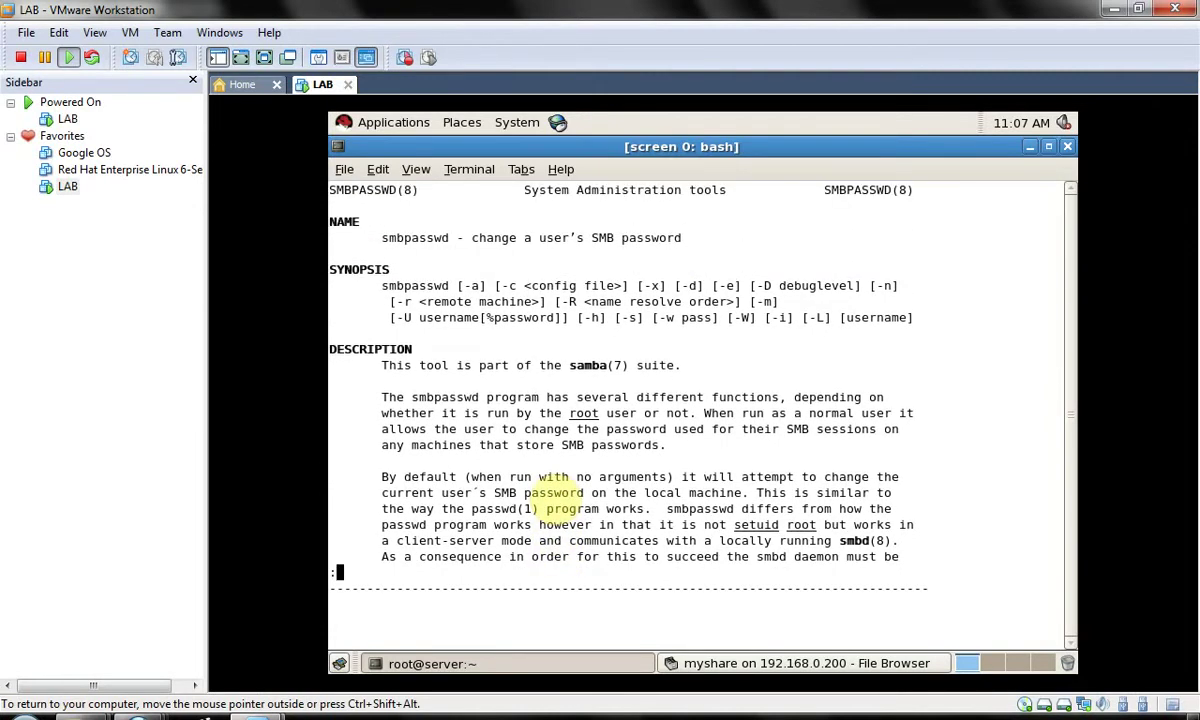
pyautogui.press('Down')
pyautogui.press('Down')
pyautogui.press('Down')
pyautogui.press('Down')
pyautogui.press('Down')
pyautogui.press('Down')
pyautogui.press('Down')
pyautogui.press('Down')
pyautogui.press('Down')
pyautogui.press('Down')
pyautogui.press('Down')
pyautogui.press('Down')
pyautogui.press('Down')
pyautogui.press('Down')
pyautogui.press('Down')
pyautogui.press('Down')
pyautogui.press('Down')
pyautogui.press('Down')
pyautogui.press('Down')
pyautogui.press('Down')
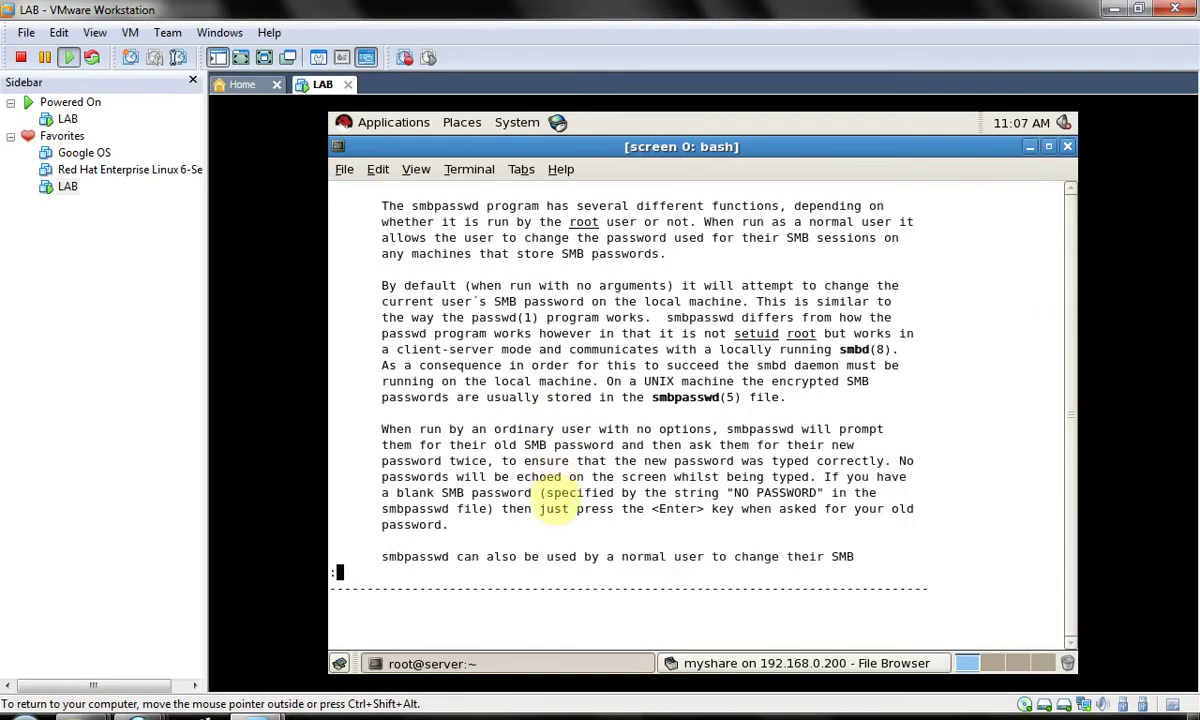
pyautogui.press('Down')
pyautogui.press('Down')
pyautogui.press('Down')
pyautogui.press('Down')
pyautogui.press('Down')
pyautogui.press('Down')
pyautogui.press('Down')
pyautogui.press('Down')
pyautogui.press('Down')
pyautogui.press('Down')
pyautogui.press('Down')
pyautogui.press('Down')
pyautogui.press('Down')
pyautogui.press('Down')
pyautogui.press('Down')
pyautogui.press('Down')
pyautogui.press('Down')
pyautogui.press('Down')
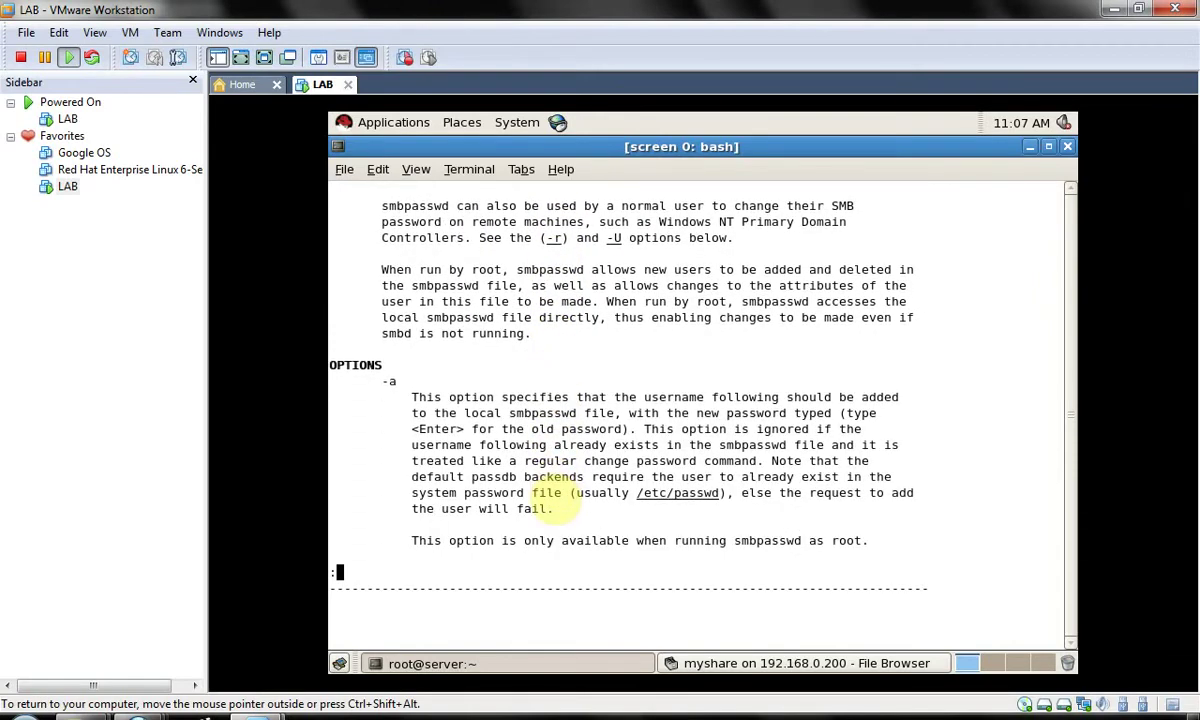
pyautogui.press('Down')
pyautogui.press('Down')
pyautogui.press('Down')
pyautogui.press('Down')
pyautogui.press('Down')
pyautogui.press('Down')
pyautogui.press('Down')
pyautogui.press('Down')
pyautogui.press('Down')
pyautogui.press('Down')
pyautogui.press('Down')
pyautogui.press('Down')
pyautogui.press('Down')
pyautogui.press('Down')
pyautogui.press('Down')
pyautogui.press('Down')
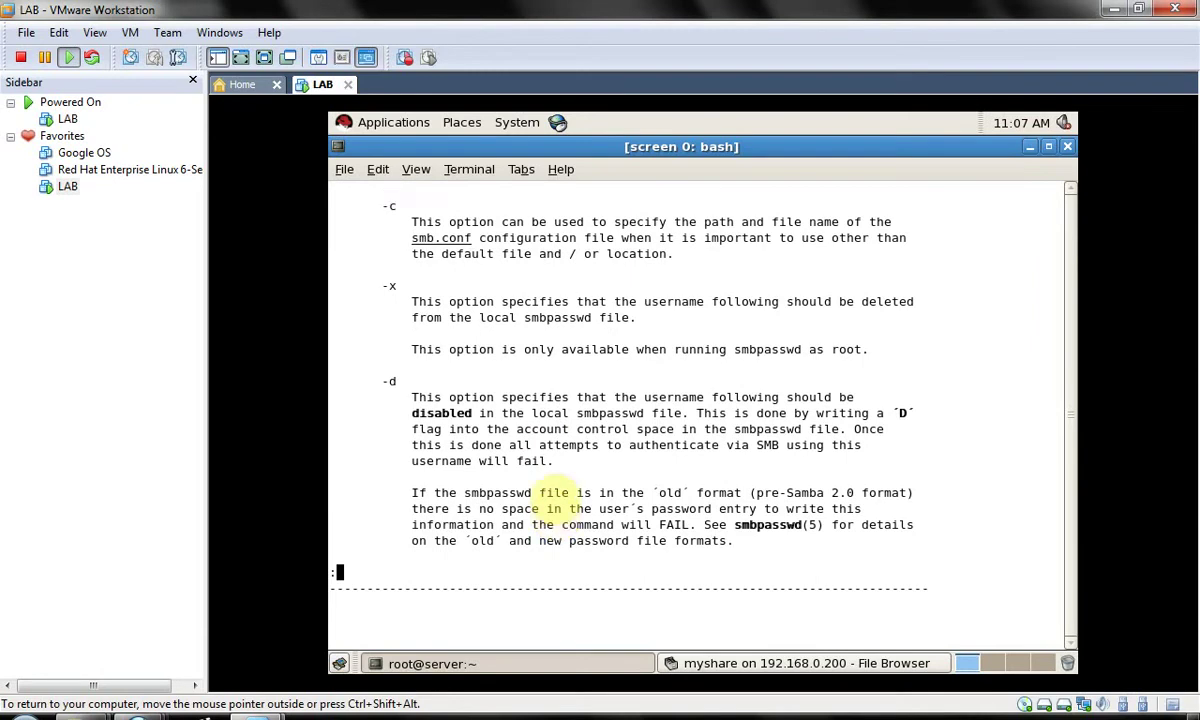
pyautogui.press('Down')
pyautogui.press('Down')
pyautogui.press('Down')
pyautogui.press('Down')
pyautogui.press('Down')
pyautogui.press('Down')
pyautogui.press('Down')
pyautogui.press('Down')
pyautogui.press('Down')
pyautogui.press('Down')
pyautogui.press('Down')
pyautogui.press('Down')
pyautogui.press('Down')
pyautogui.press('Down')
pyautogui.press('Down')
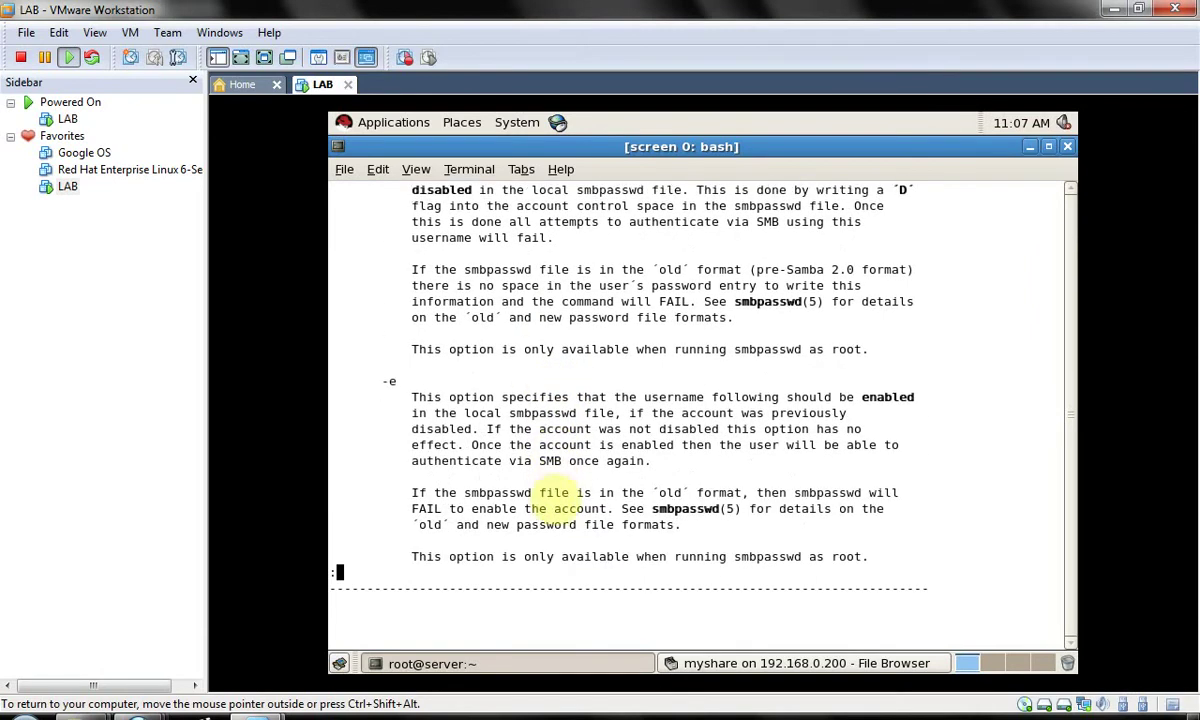
pyautogui.press('Down')
pyautogui.press('Down')
pyautogui.press('Down')
pyautogui.press('Down')
pyautogui.press('Down')
pyautogui.press('Down')
pyautogui.press('Down')
pyautogui.press('Down')
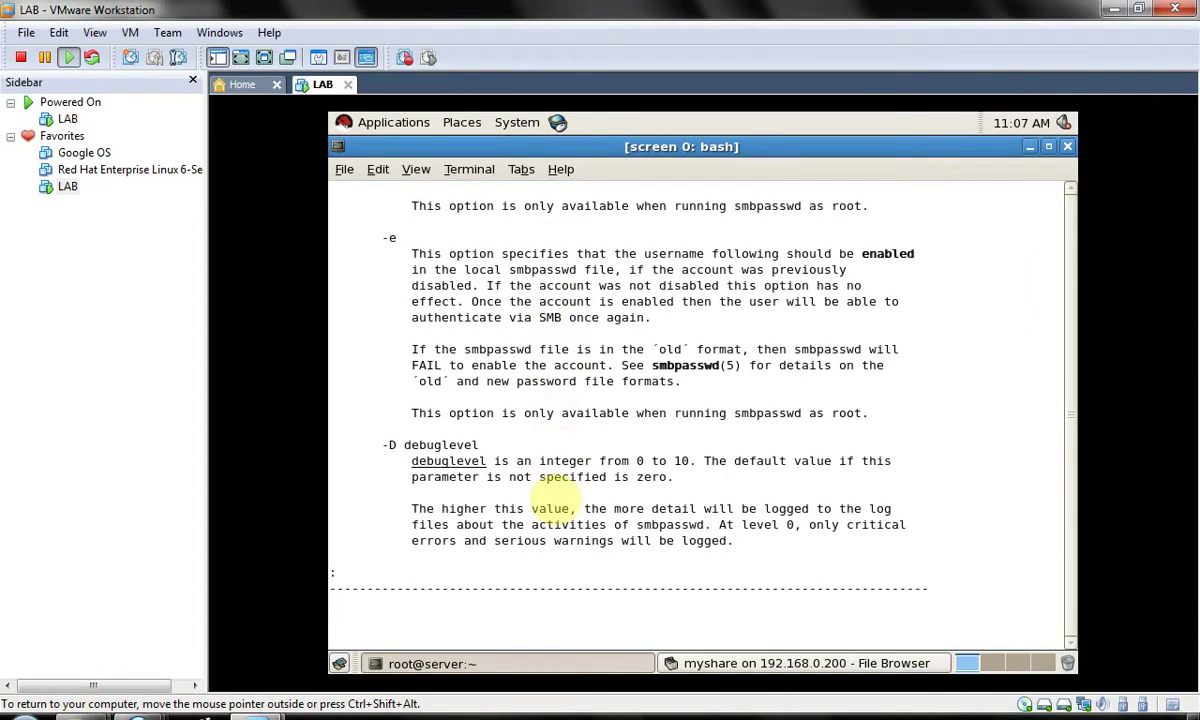
pyautogui.press('q')
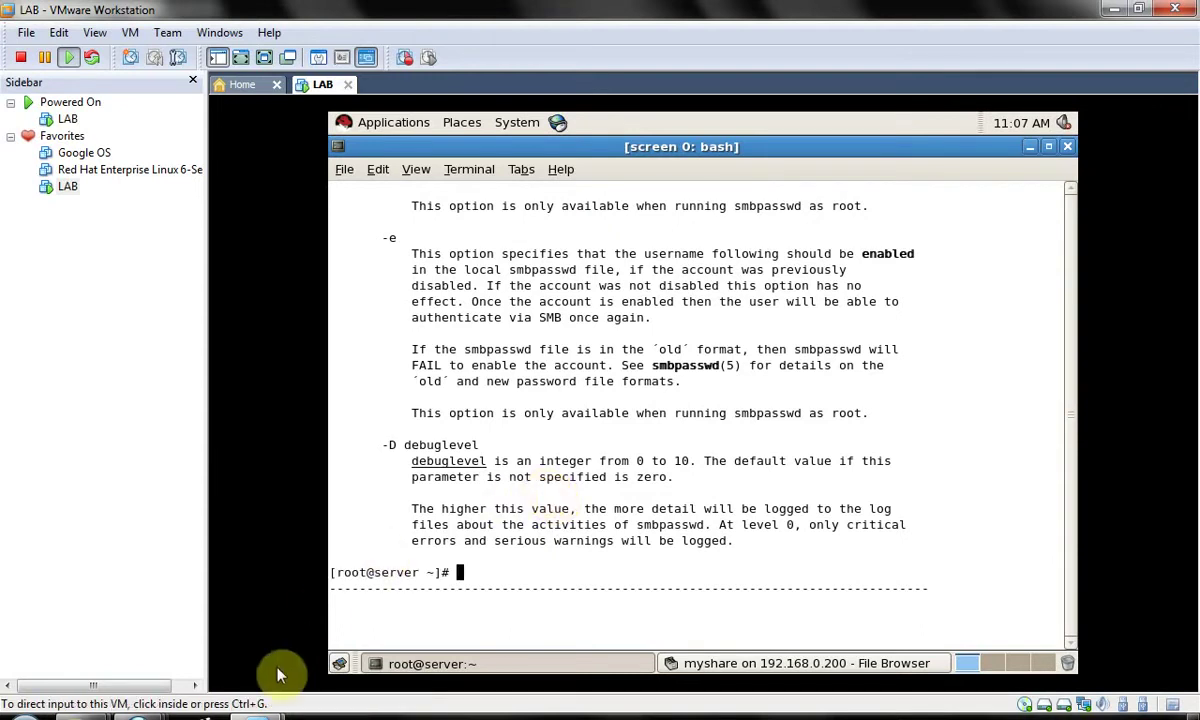
# - Minimize the host windows to clear the Windows desktop
pyautogui.click(1114, 9)
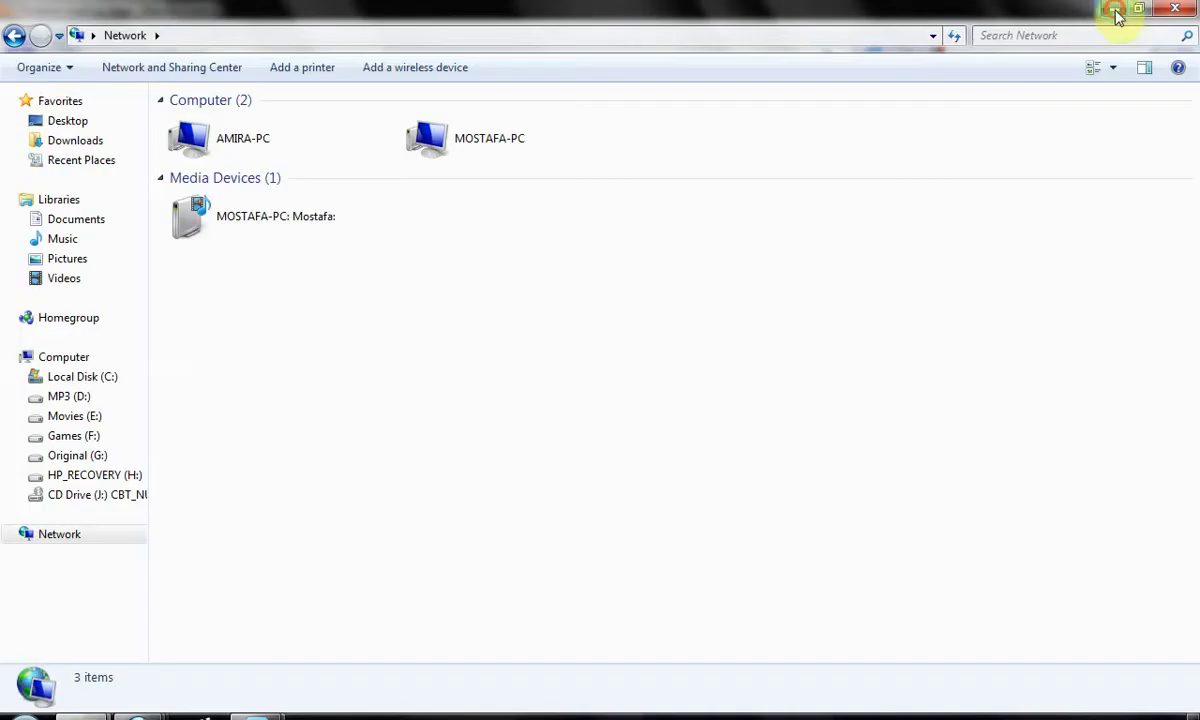
pyautogui.click(1117, 12)
pyautogui.click(1117, 12)
pyautogui.click(1117, 15)
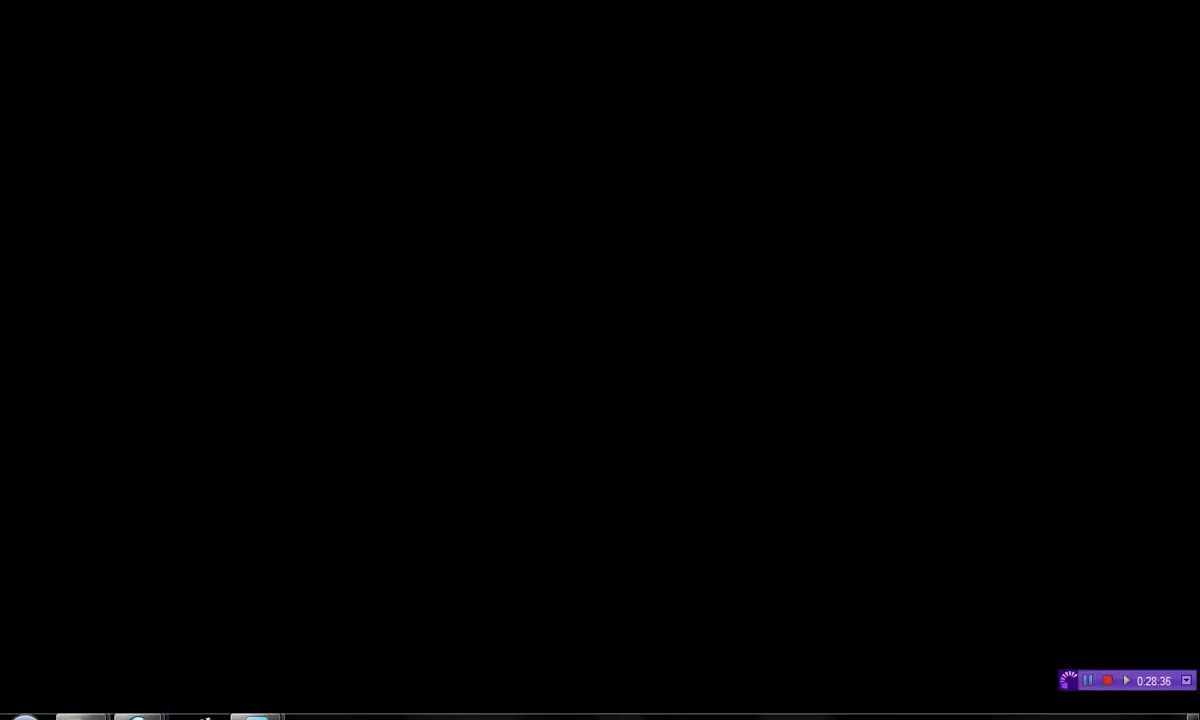
# - Return to the LAB virtual machine and bring its terminal back over the RHEL desktop
pyautogui.moveTo(256, 716)
pyautogui.click(394, 587)
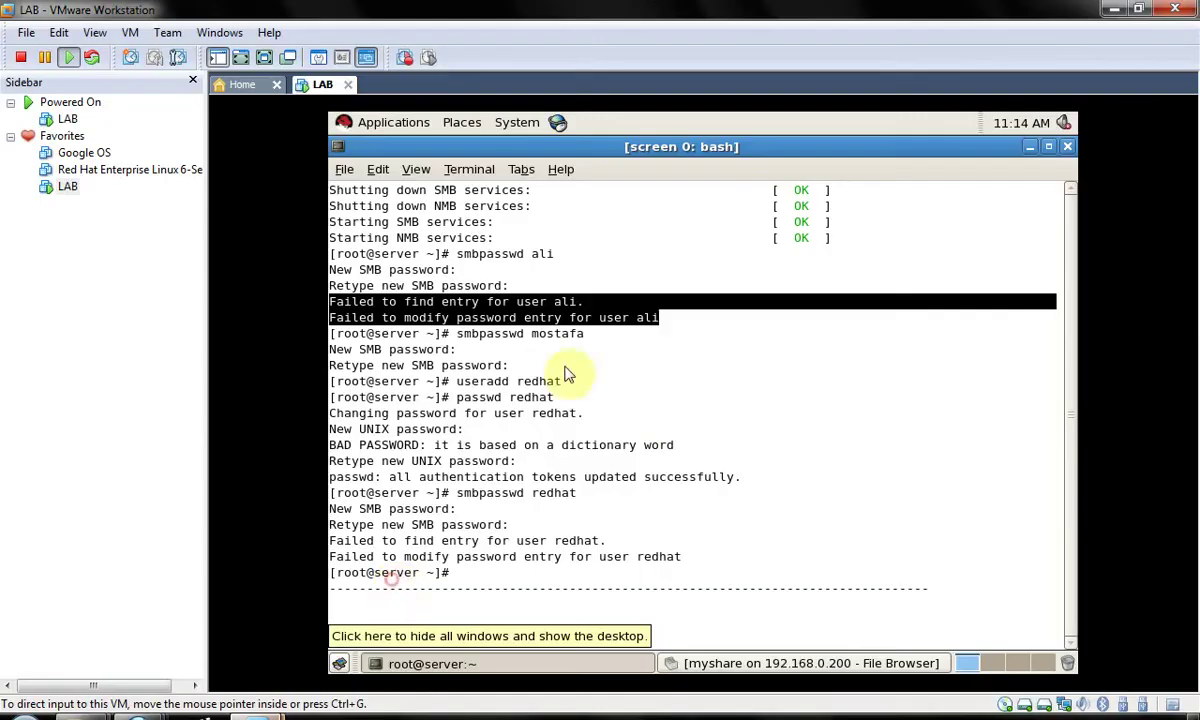
pyautogui.click(338, 663)
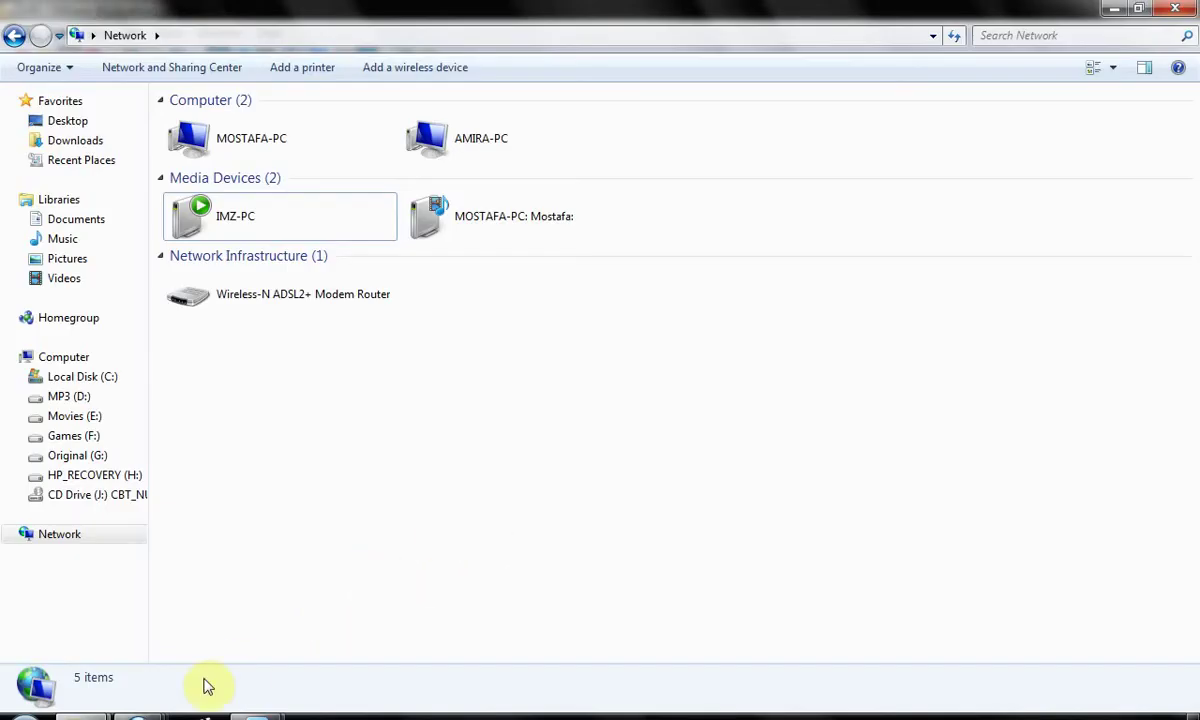
pyautogui.moveTo(250, 716)
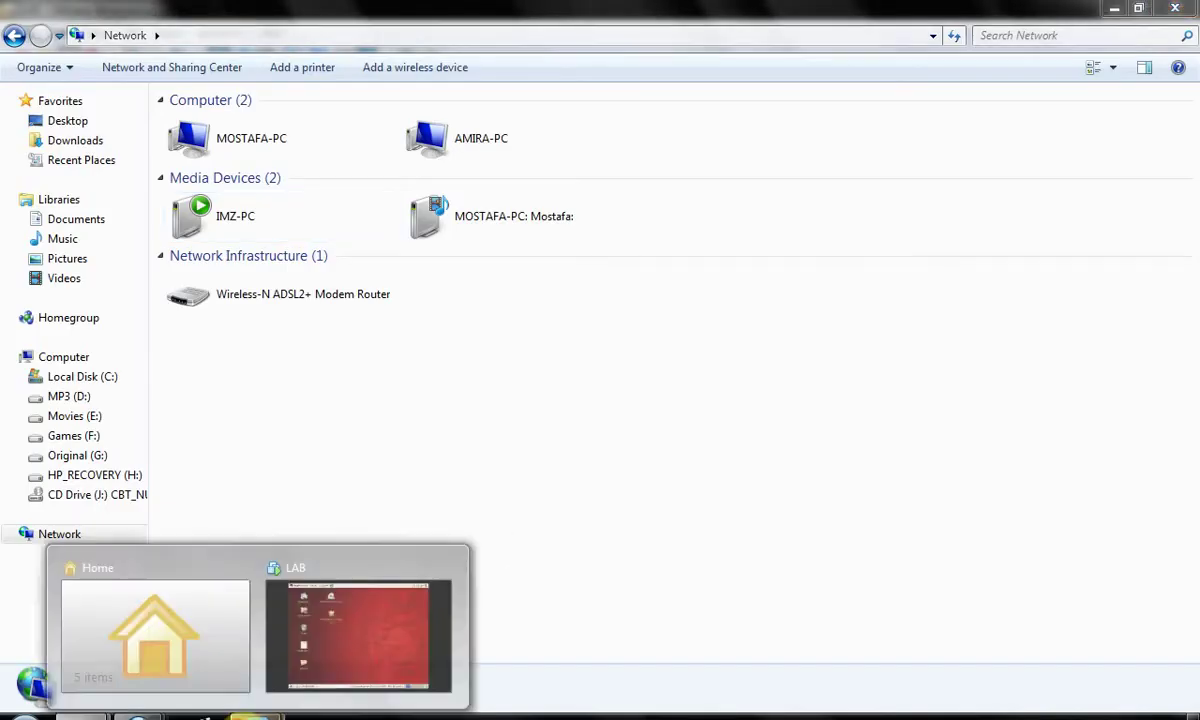
pyautogui.click(358, 636)
pyautogui.click(605, 474)
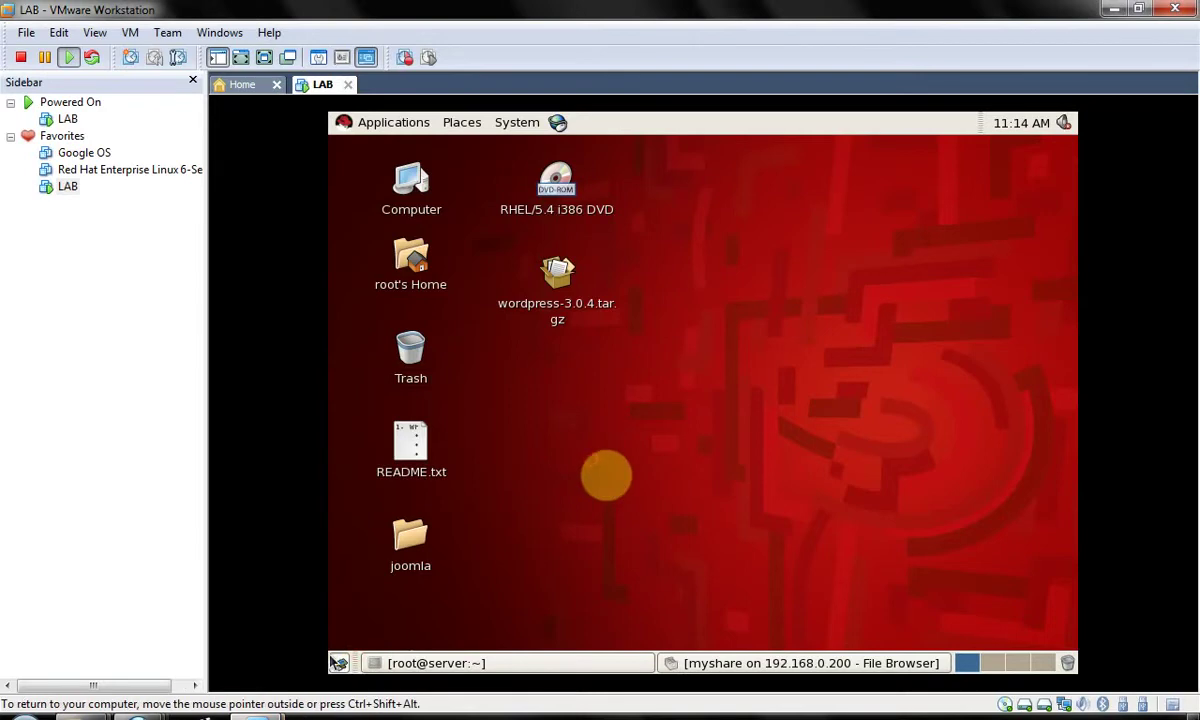
pyautogui.click(338, 663)
# - Open the smbpasswd manual and scroll to its OPTIONS section
pyautogui.write('man ')
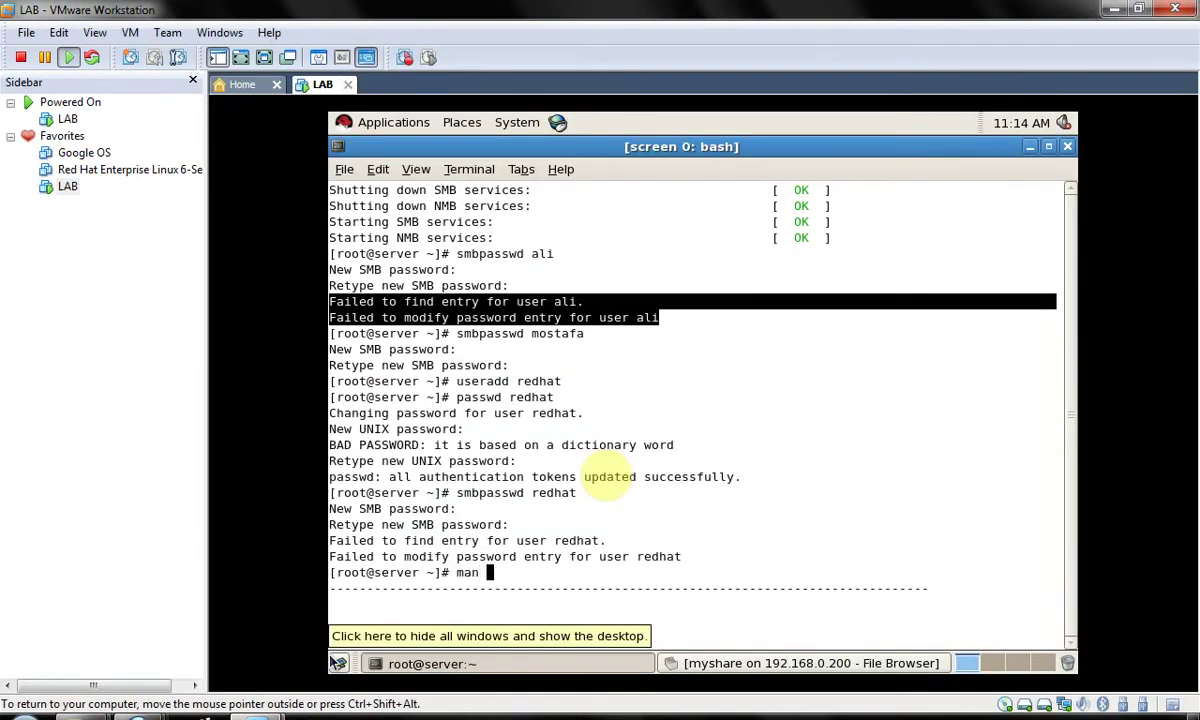
pyautogui.write('smbpassw')
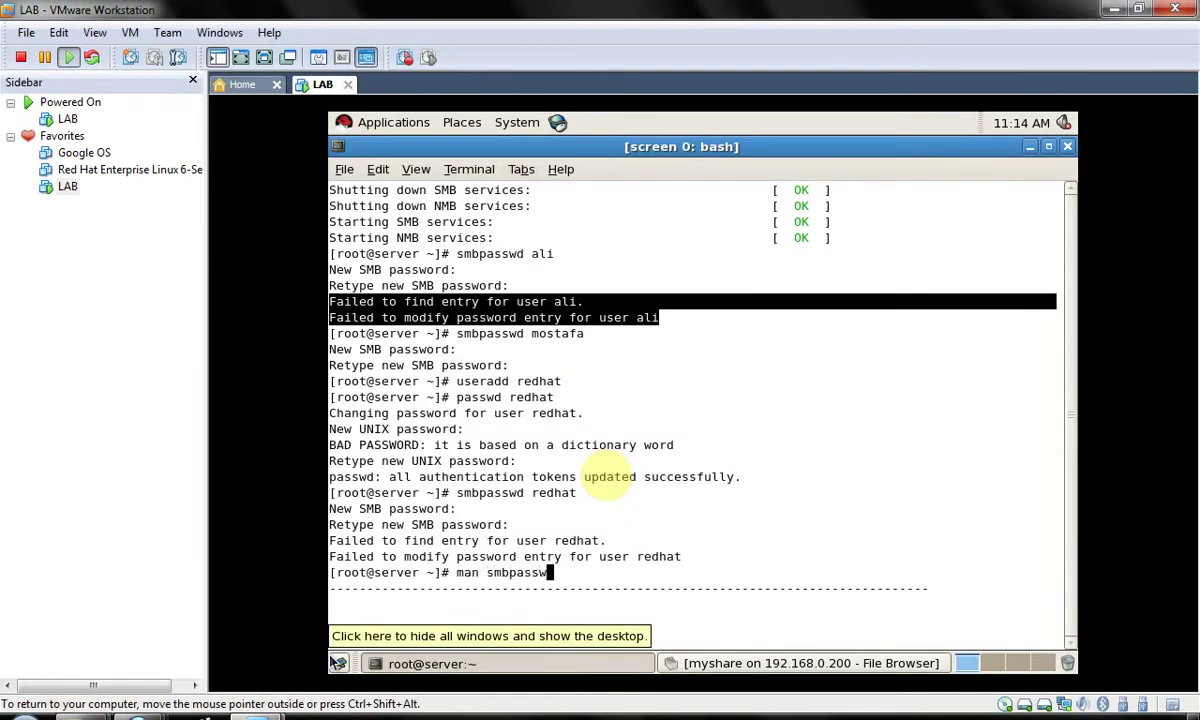
pyautogui.write('d')
pyautogui.press('Return')
pyautogui.press('Down')
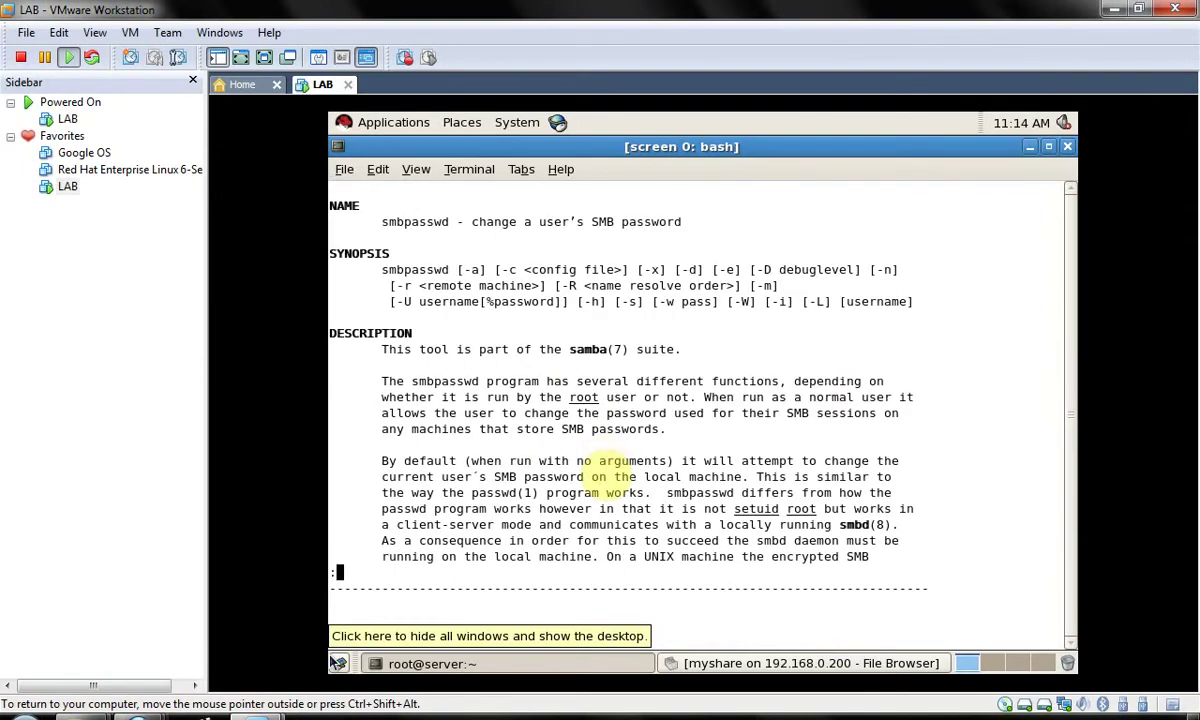
pyautogui.press('Down')
pyautogui.press('Down')
pyautogui.press('Down')
pyautogui.press('Down')
pyautogui.press('Down')
pyautogui.press('Down')
pyautogui.press('Down')
pyautogui.press('Down')
pyautogui.press('Down')
pyautogui.press('Down')
pyautogui.press('Down')
pyautogui.press('Down')
pyautogui.press('Down')
pyautogui.press('Down')
pyautogui.press('Down')
pyautogui.press('Down')
pyautogui.press('Down')
pyautogui.press('Down')
pyautogui.press('Down')
pyautogui.press('Down')
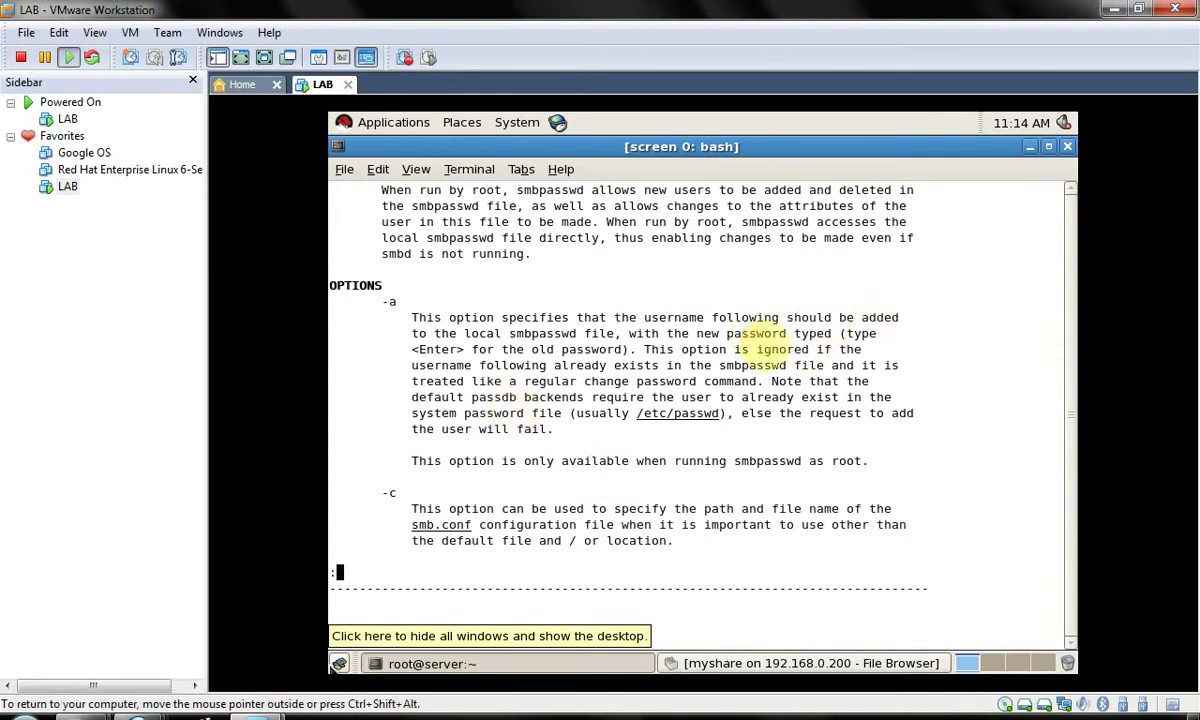
# - Add mos as a Samba user with smbpasswd -a mos, entering the password twice
pyautogui.write('q')
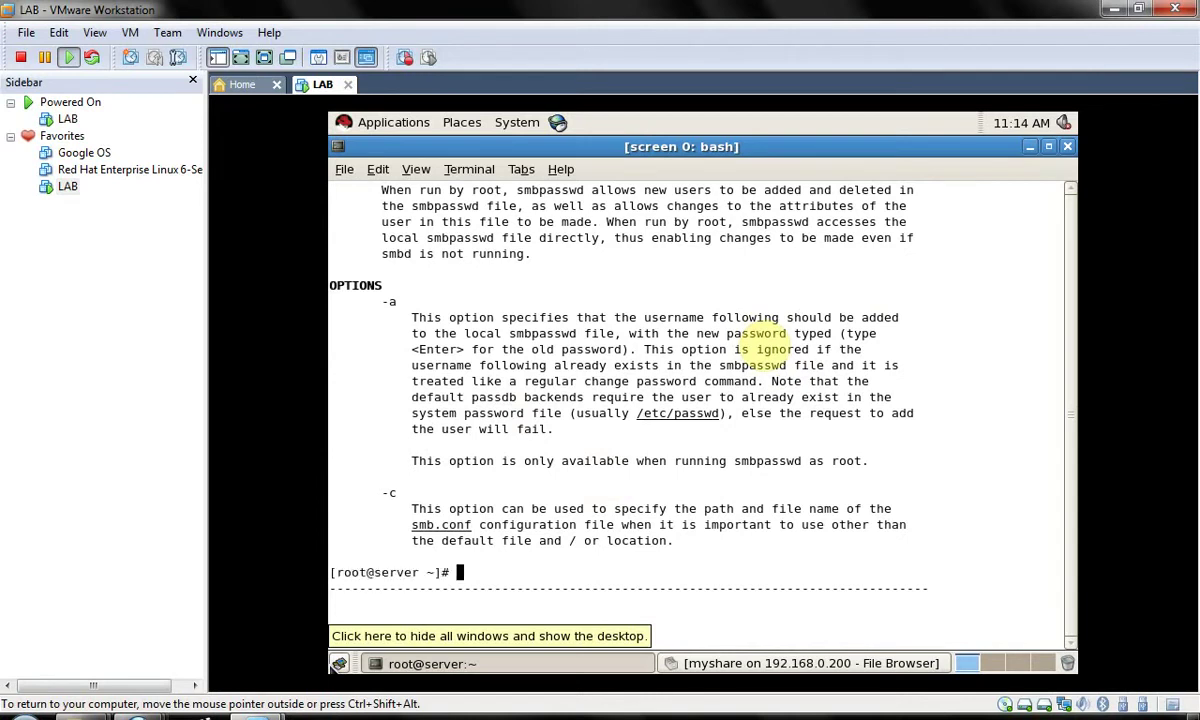
pyautogui.write('smbpasswd -a mos')
pyautogui.press('Return')
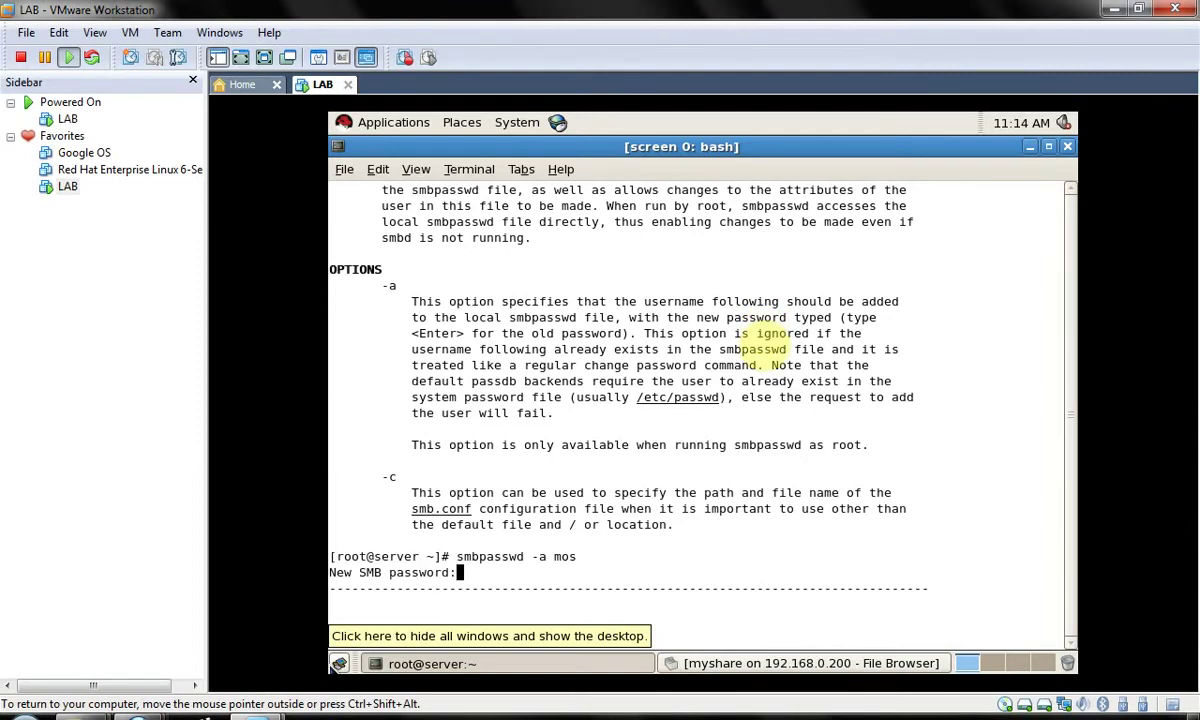
pyautogui.press('Return')
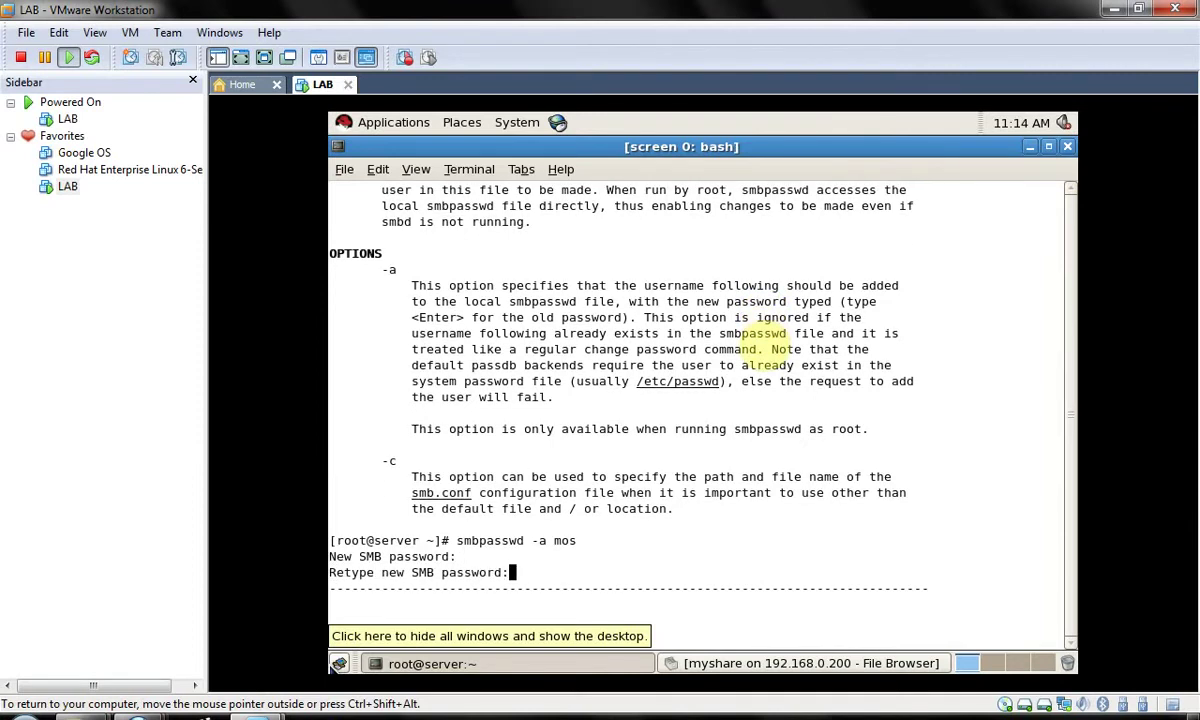
pyautogui.press('Return')
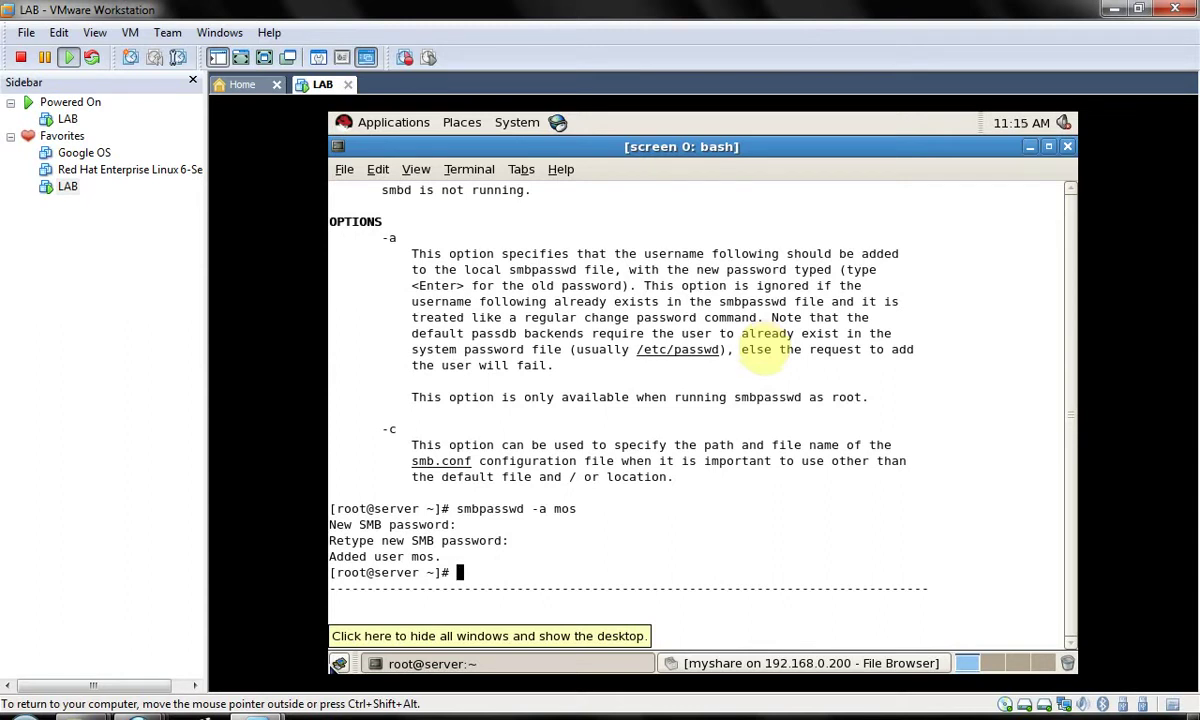
pyautogui.hotkey('ctrl', 'alt')
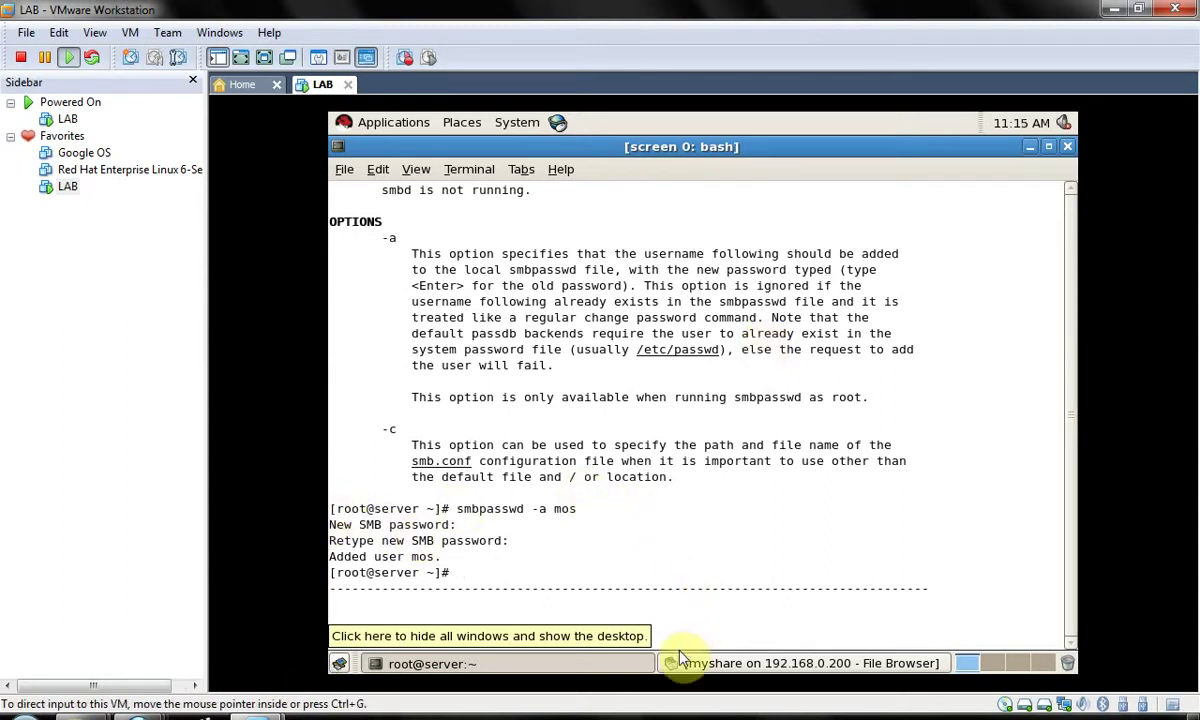
# - Bring forward the guest's myshare on 192.168.0.200 file browser, which lists 0 items
pyautogui.click(678, 655)
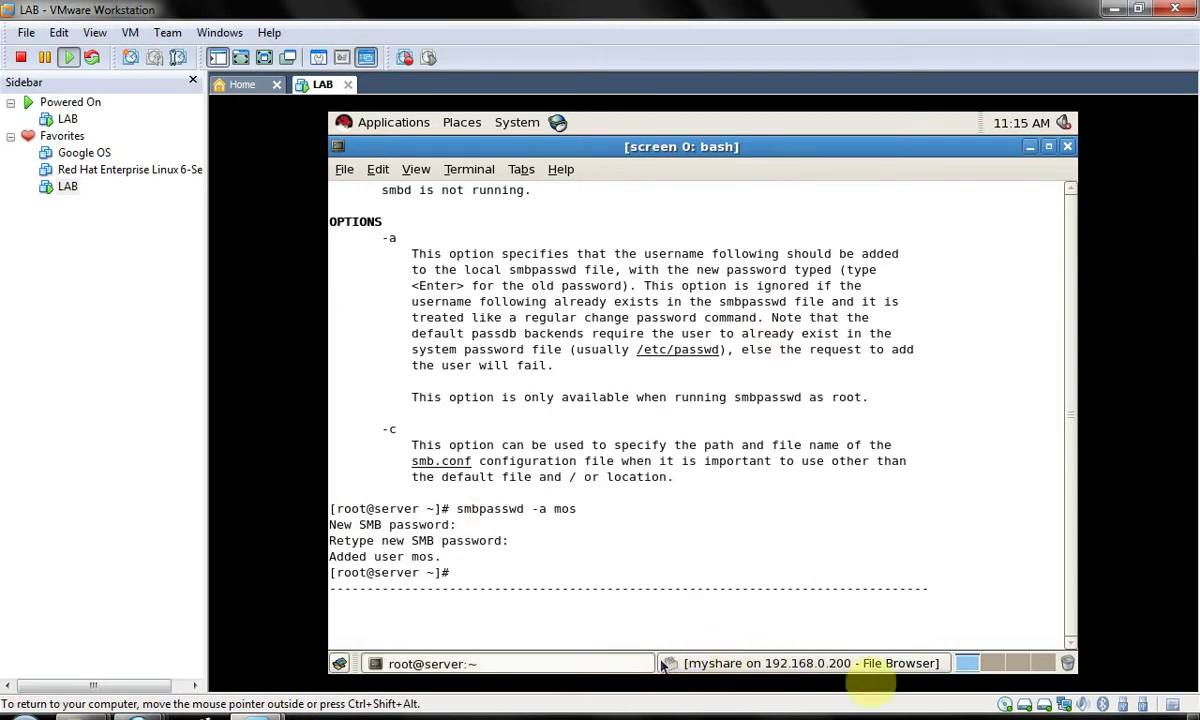
pyautogui.click(880, 665)
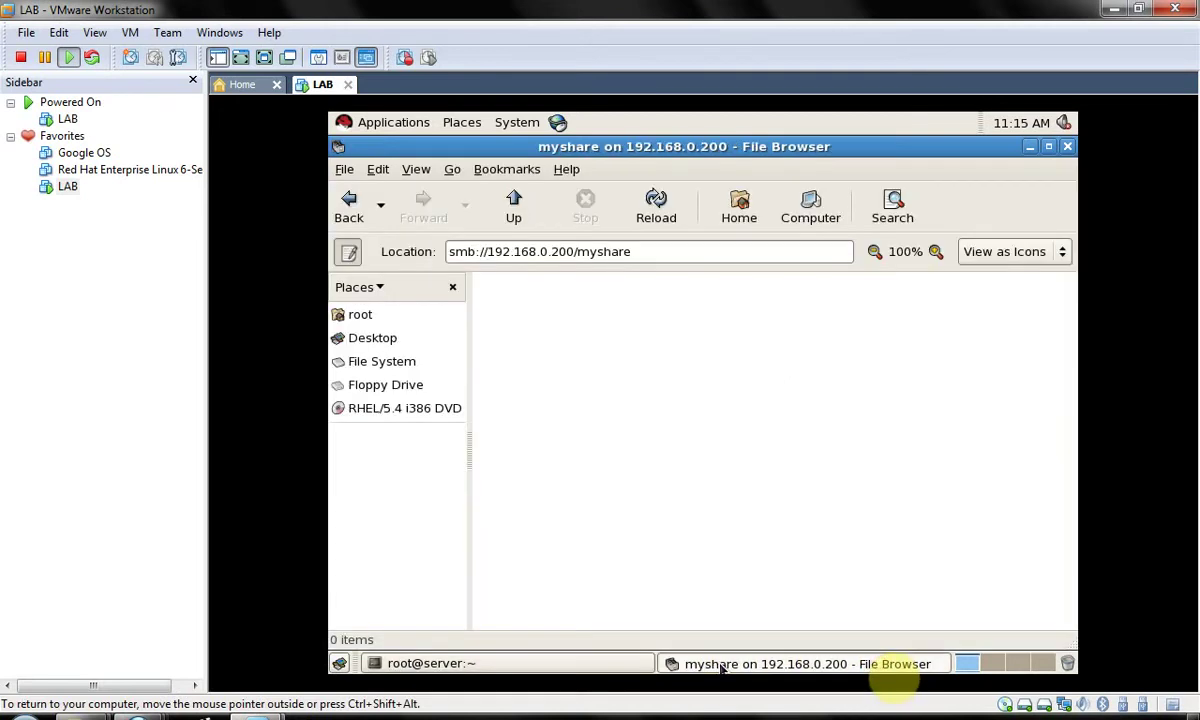
pyautogui.click(806, 593)
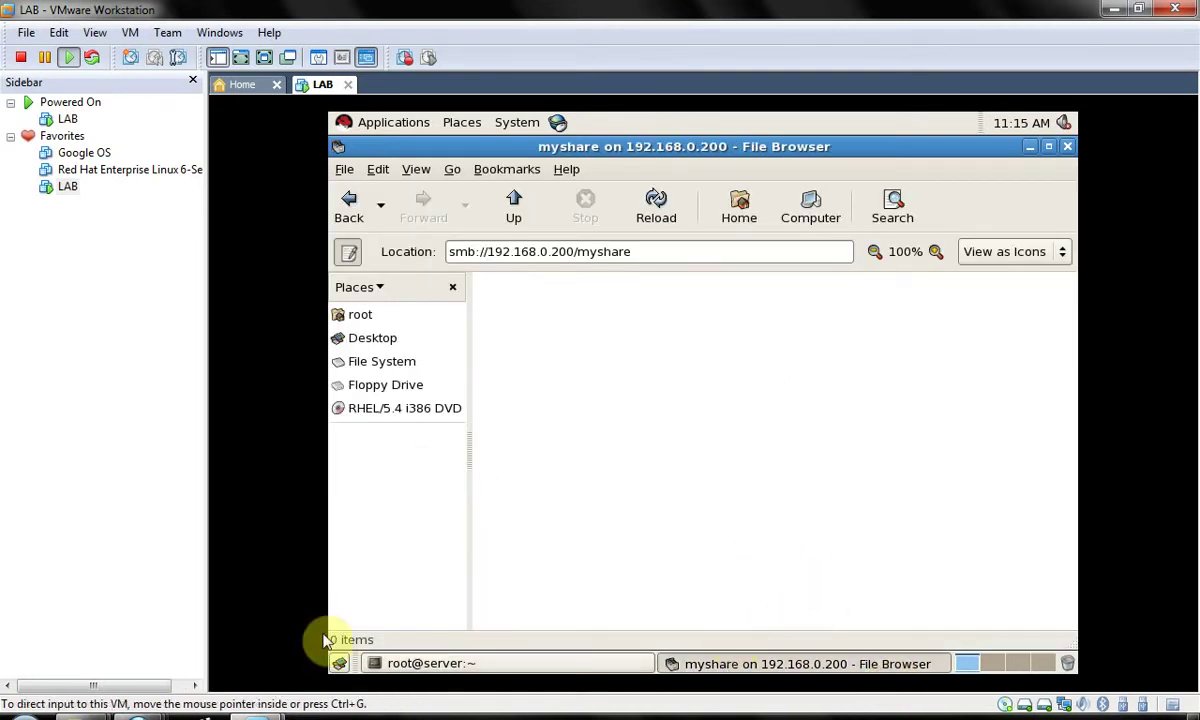
pyautogui.click(507, 520)
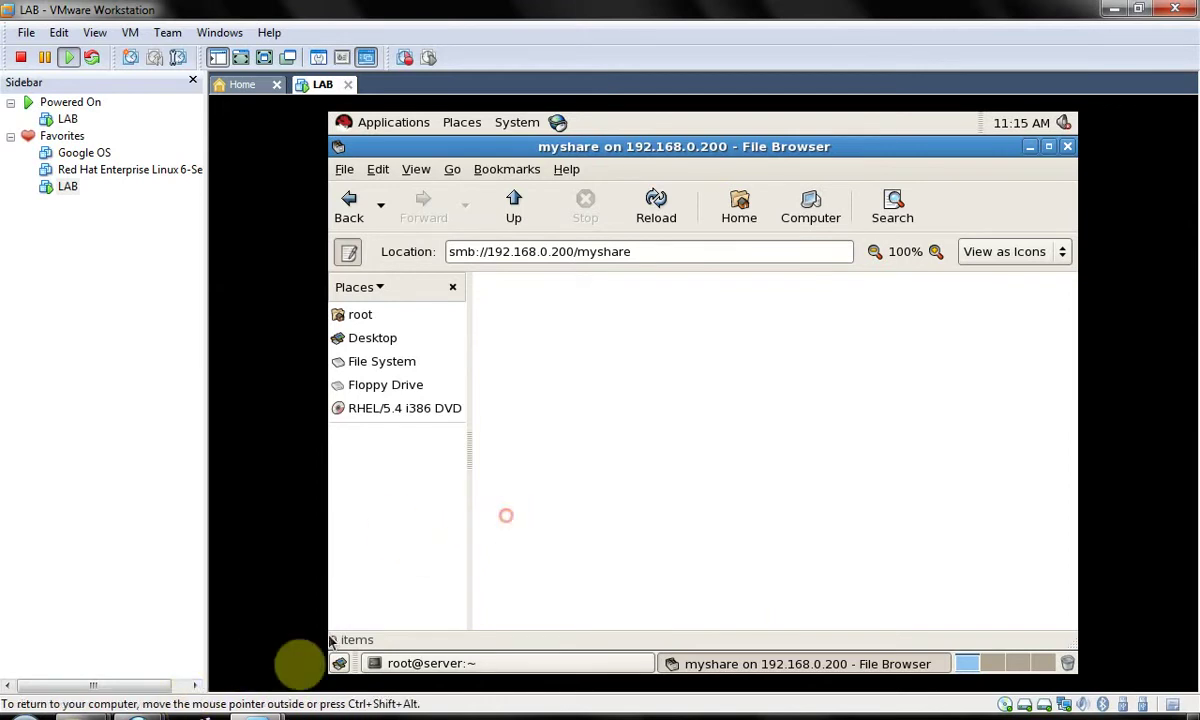
# - In the host Network window, try navigating to 192.168.0.200 via the address bar
pyautogui.moveTo(118, 690)
pyautogui.click(268, 621)
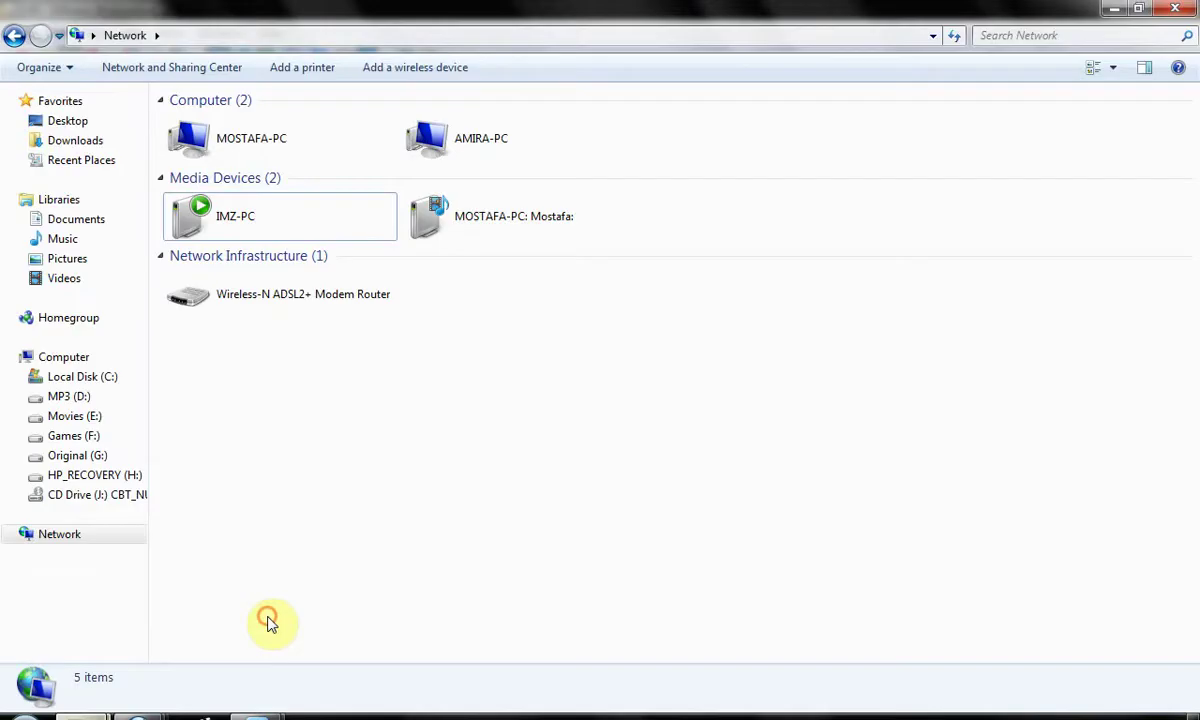
pyautogui.click(464, 345)
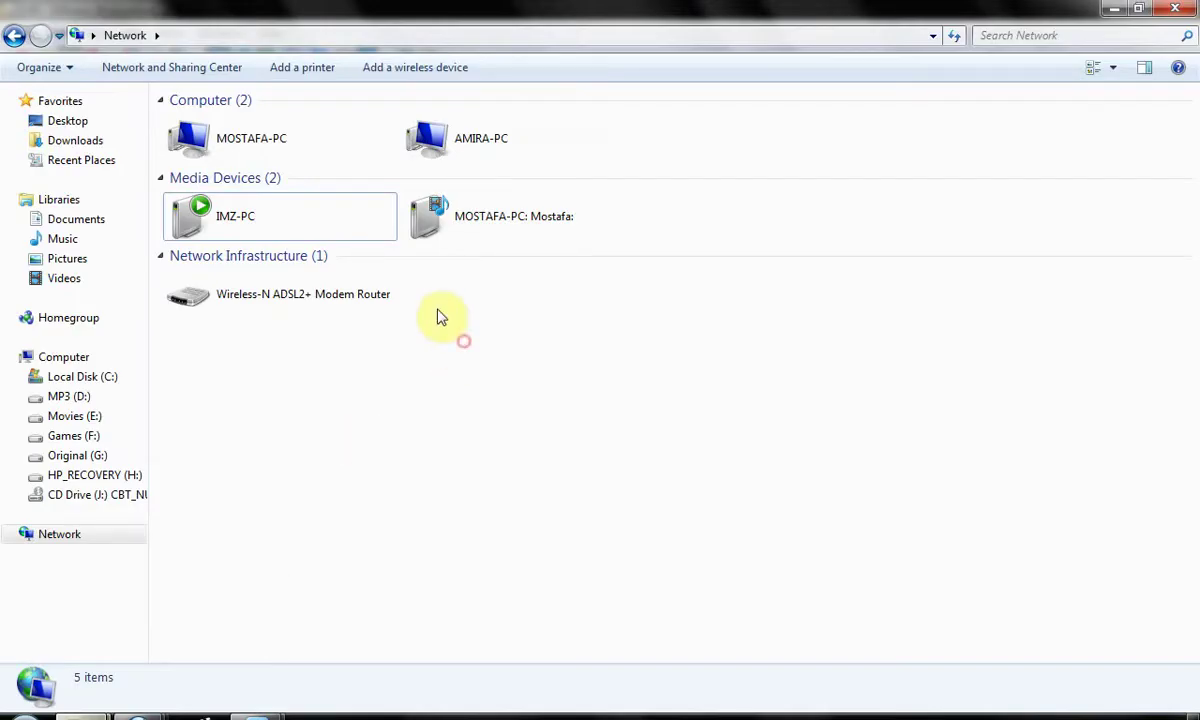
pyautogui.click(383, 36)
pyautogui.write('192.1')
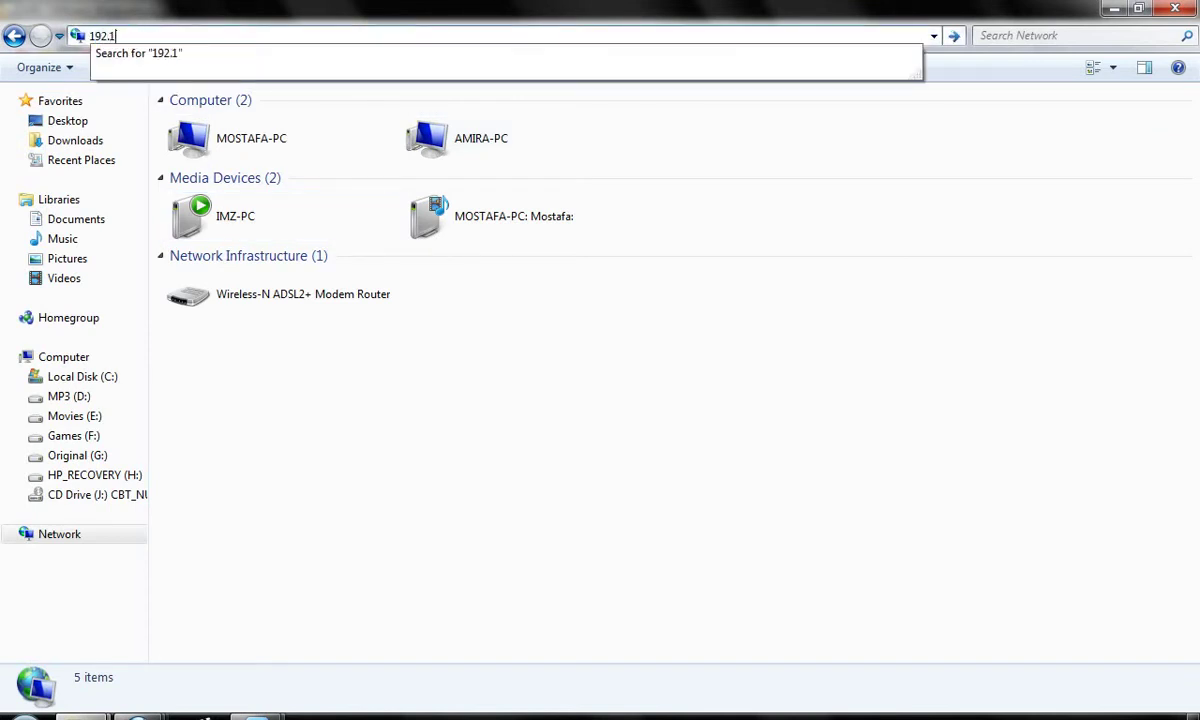
pyautogui.write('68.0.200')
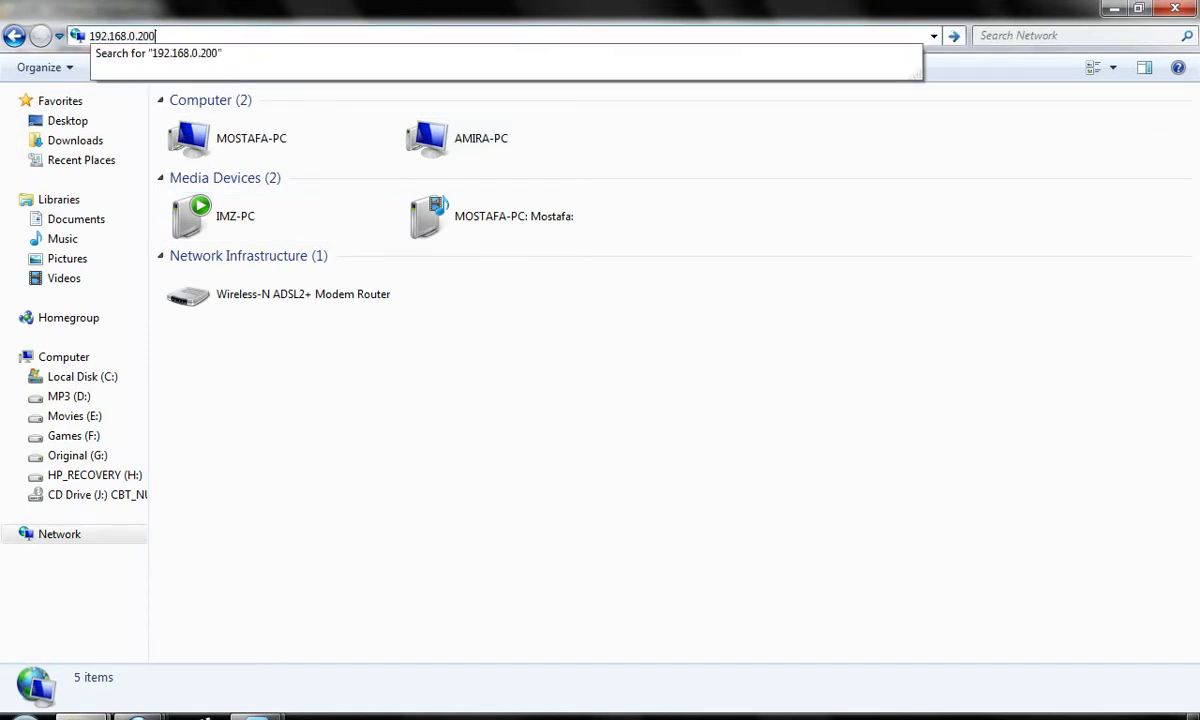
pyautogui.press('Return')
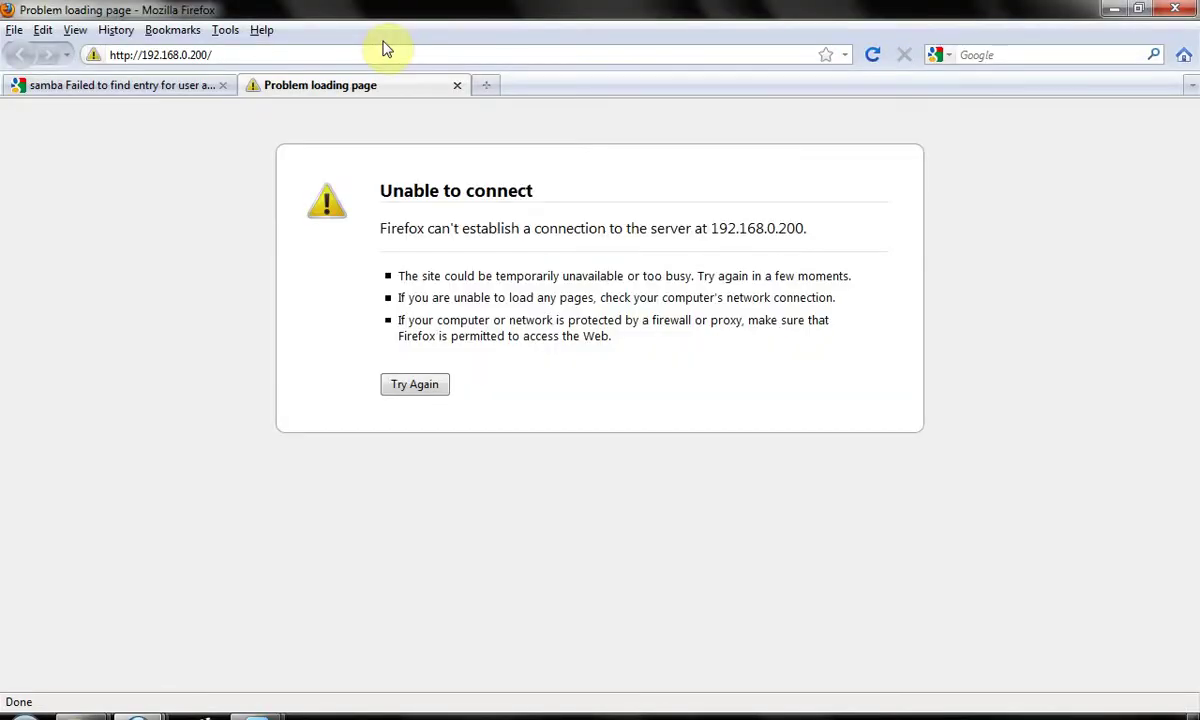
# - Go to \\192.168.0.200 from the address bar and select the myshare share
pyautogui.moveTo(205, 716)
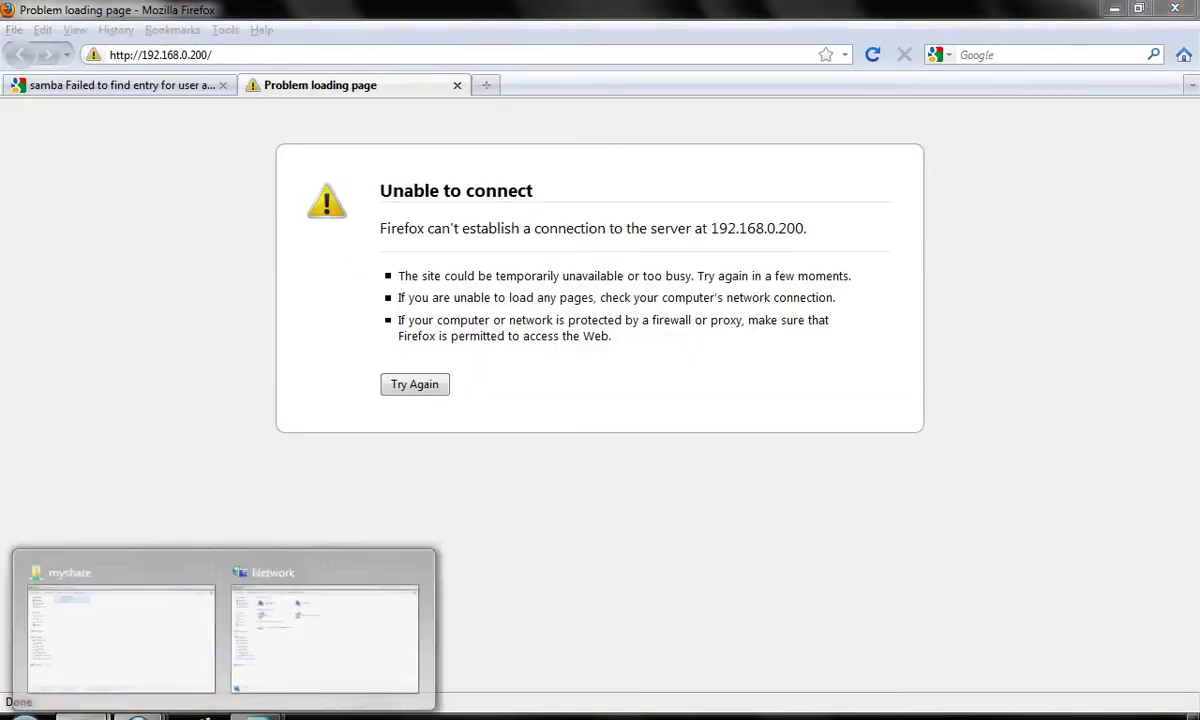
pyautogui.click(281, 645)
pyautogui.click(348, 36)
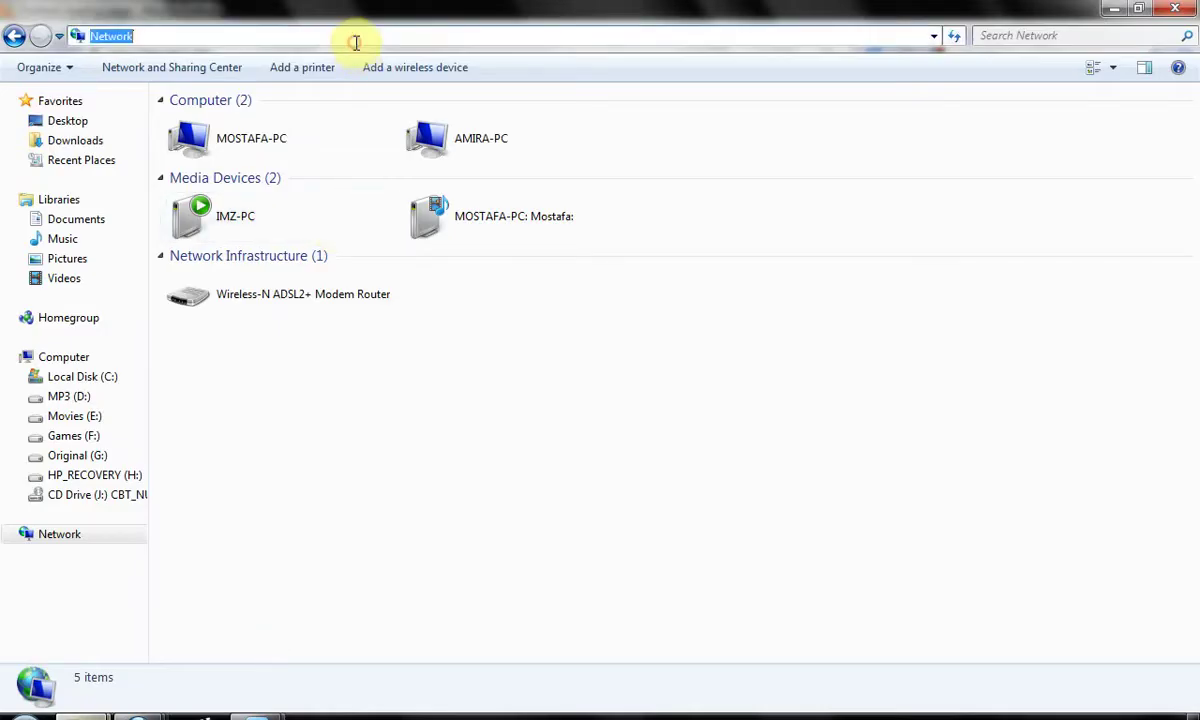
pyautogui.write('\\\\192.168.0.200')
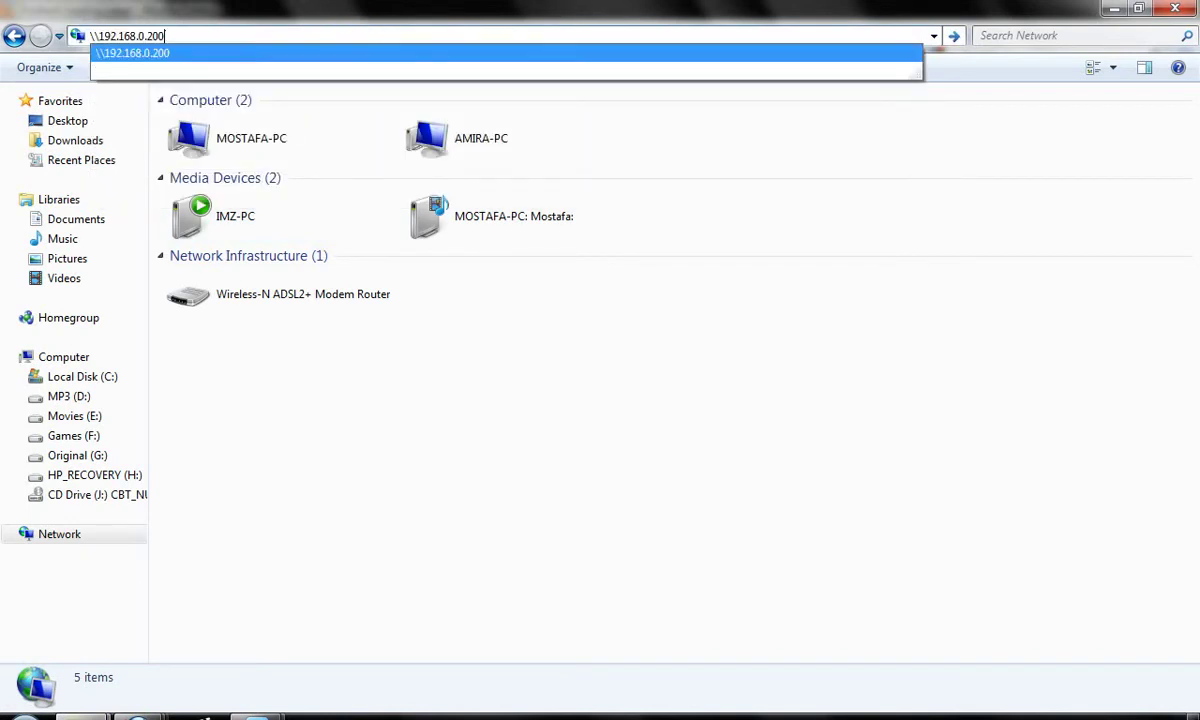
pyautogui.click(358, 52)
pyautogui.click(455, 120)
# - Open emptyfile.txt from myshare in Notepad and add a new ddd line
pyautogui.doubleClick(455, 120)
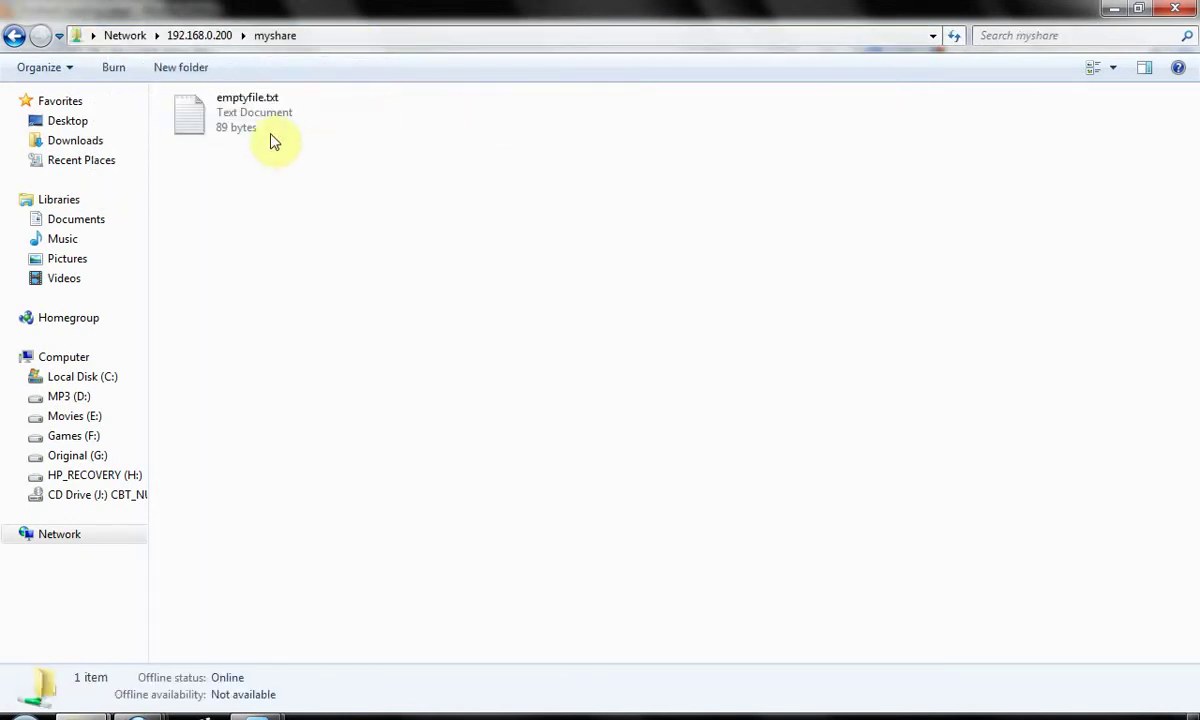
pyautogui.doubleClick(270, 125)
pyautogui.click(356, 338)
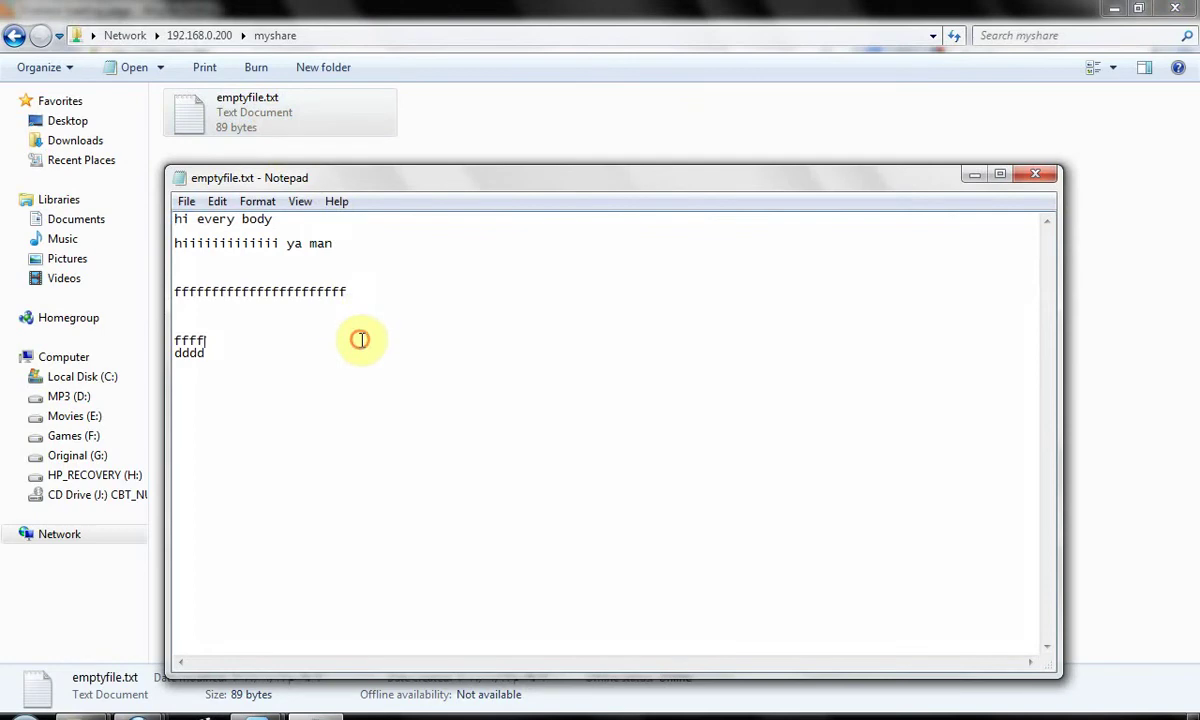
pyautogui.press('Down')
pyautogui.press('Return')
pyautogui.press('Return')
pyautogui.write('ddd')
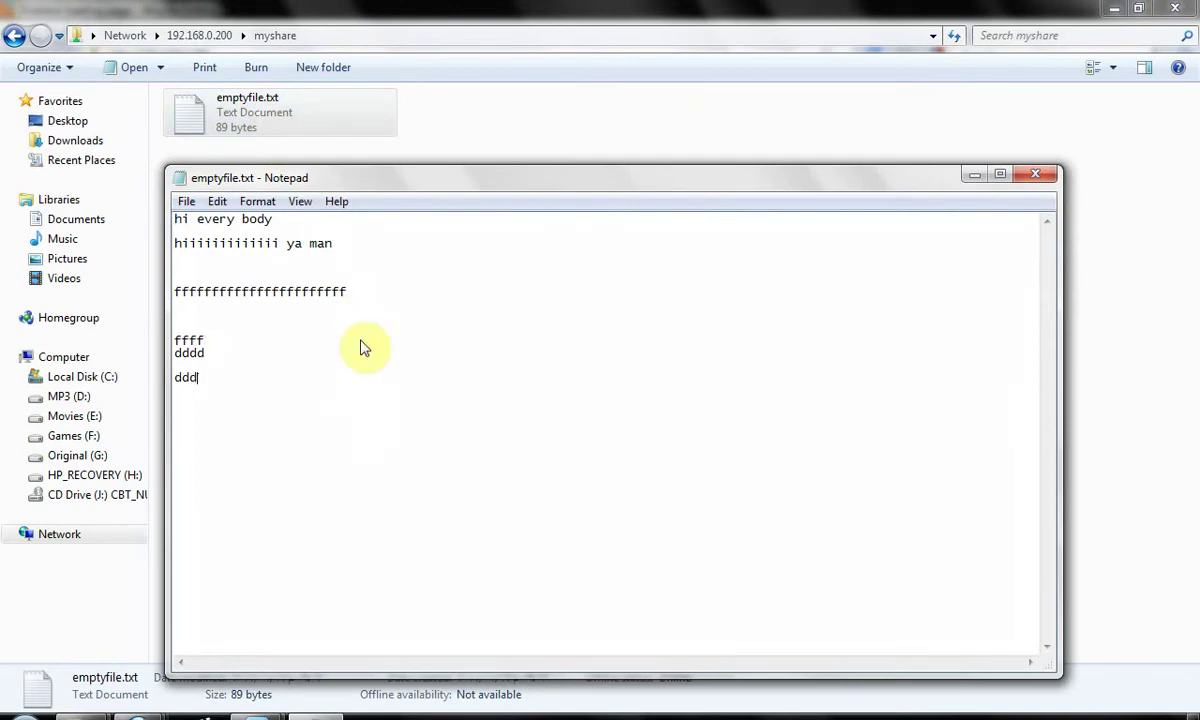
# - Try saving over emptyfile.txt, dismiss the access denied error, and close without saving
pyautogui.hotkey('ctrl', 's')
pyautogui.press('Return')
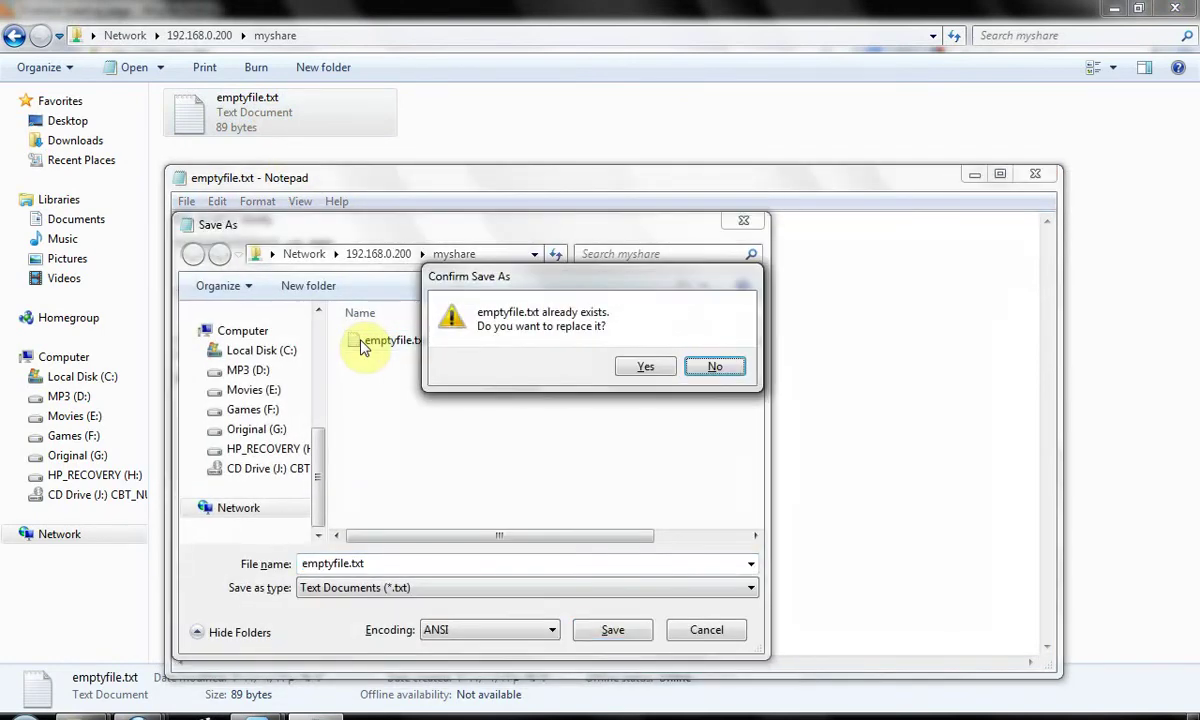
pyautogui.press('Left')
pyautogui.press('Return')
pyautogui.press('Return')
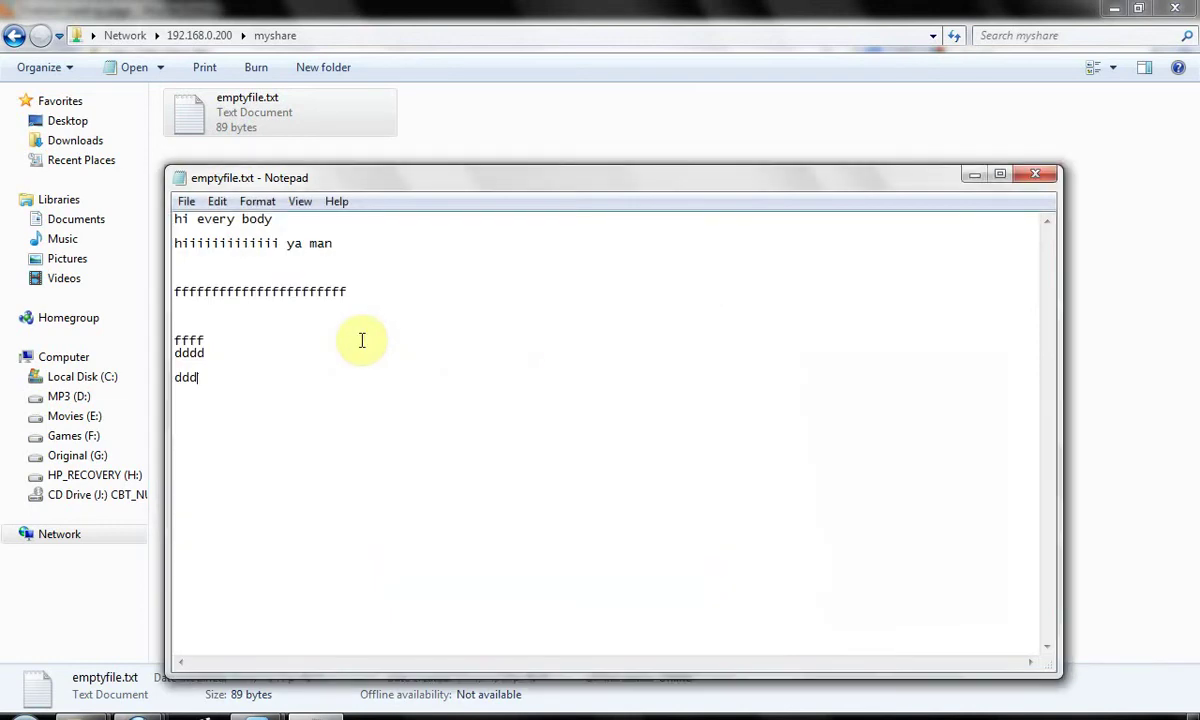
pyautogui.hotkey('alt', 'F4')
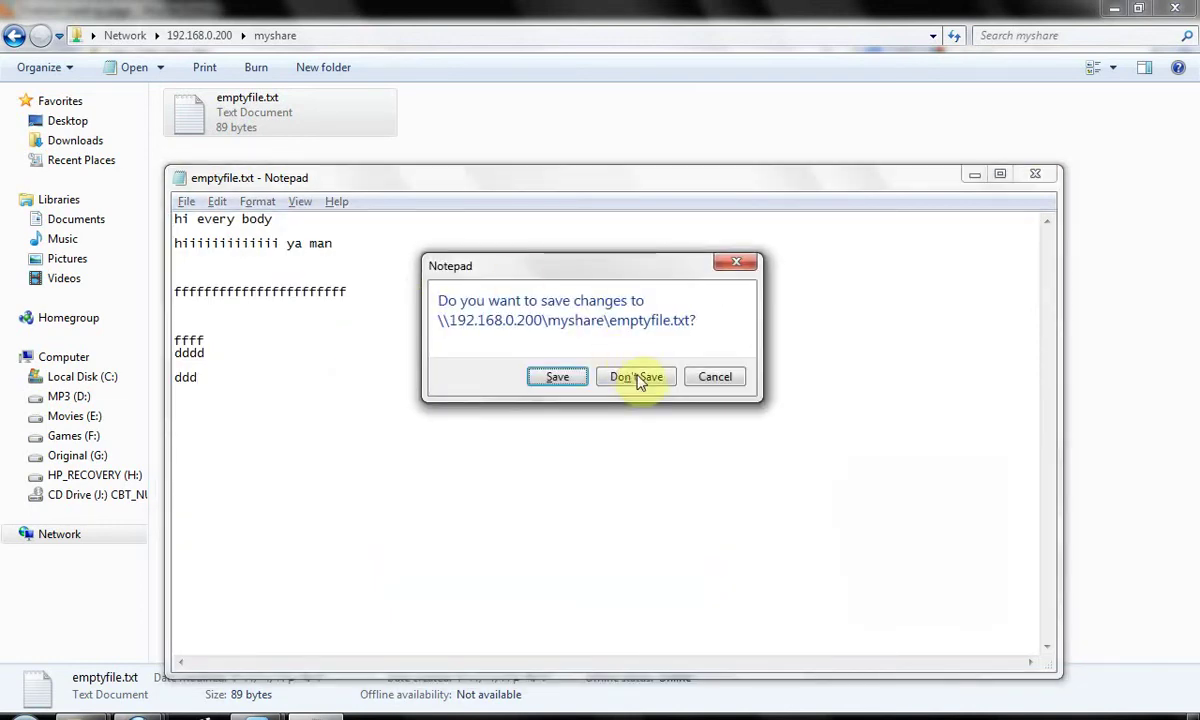
pyautogui.click(637, 377)
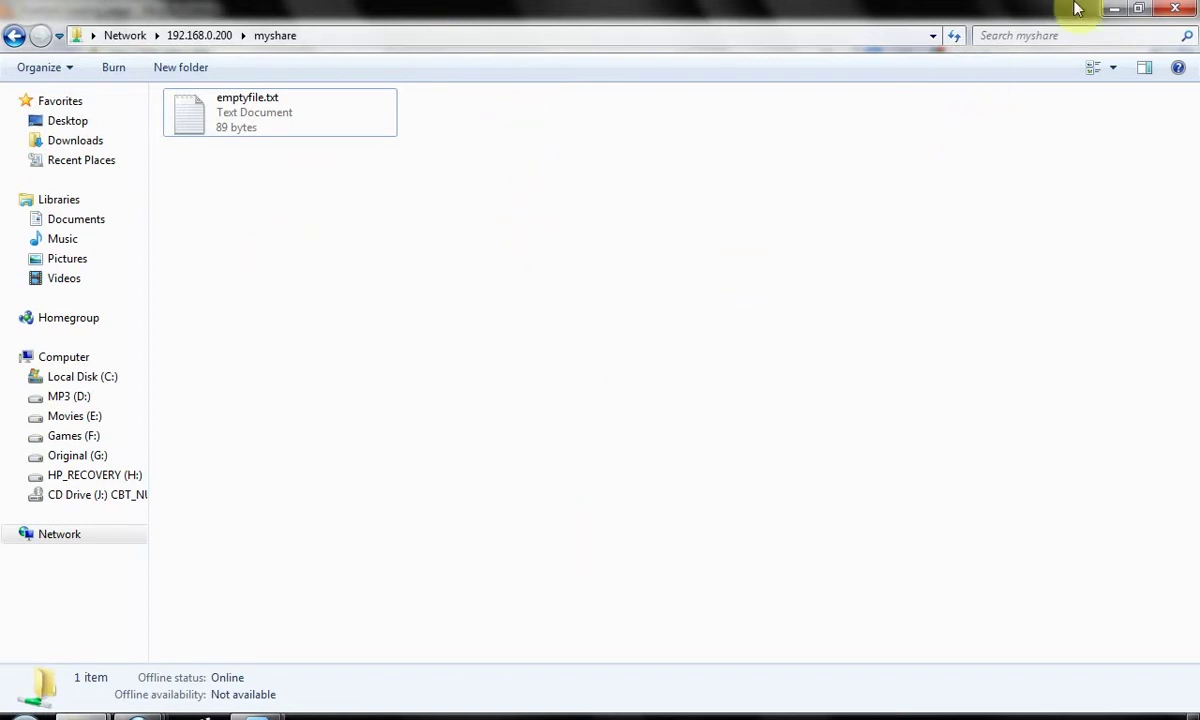
# - Minimize the host windows and restore the LAB virtual machine window
pyautogui.click(1113, 10)
pyautogui.click(1114, 12)
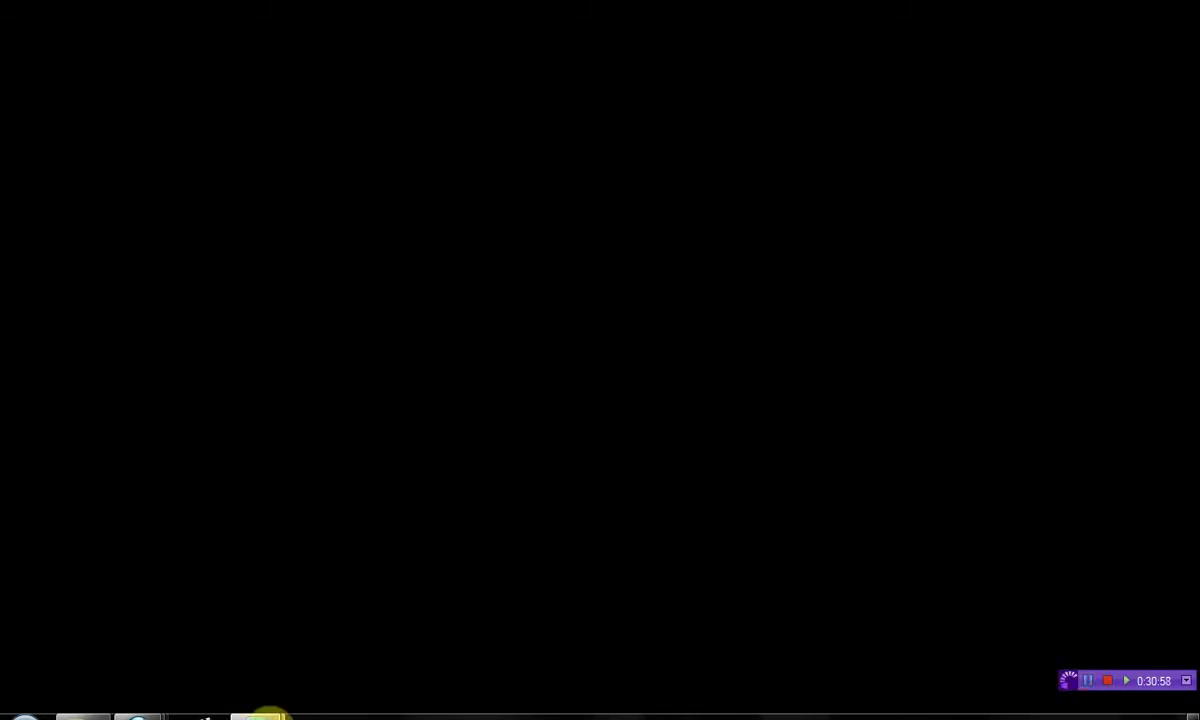
pyautogui.click(258, 716)
pyautogui.click(367, 648)
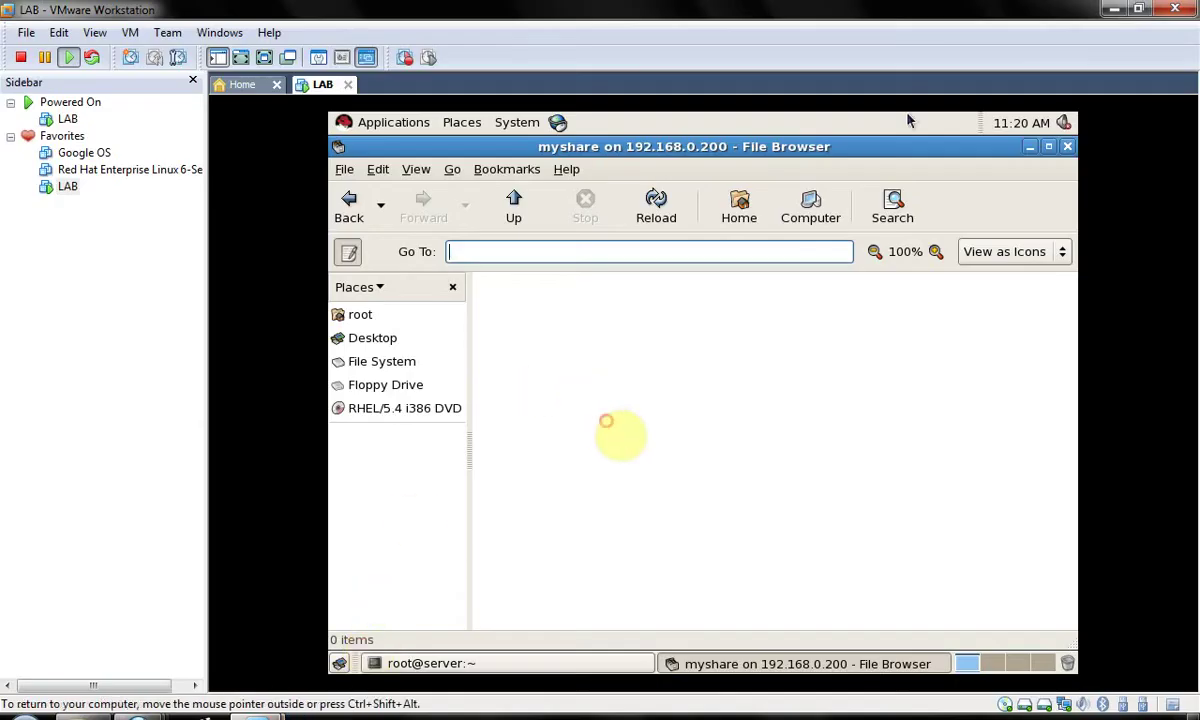
# - Edit the write list line in /etc/samba/smb.conf and save the file
pyautogui.hotkey('alt', 'Tab')
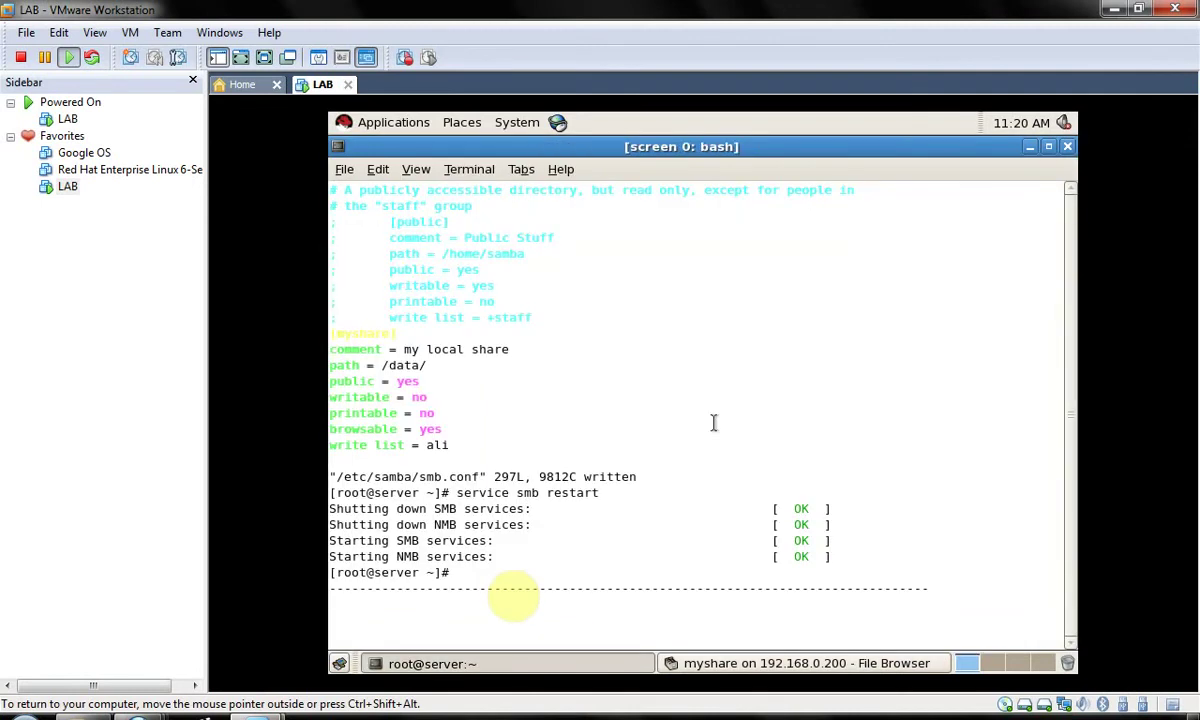
pyautogui.write('vim /etc/sm')
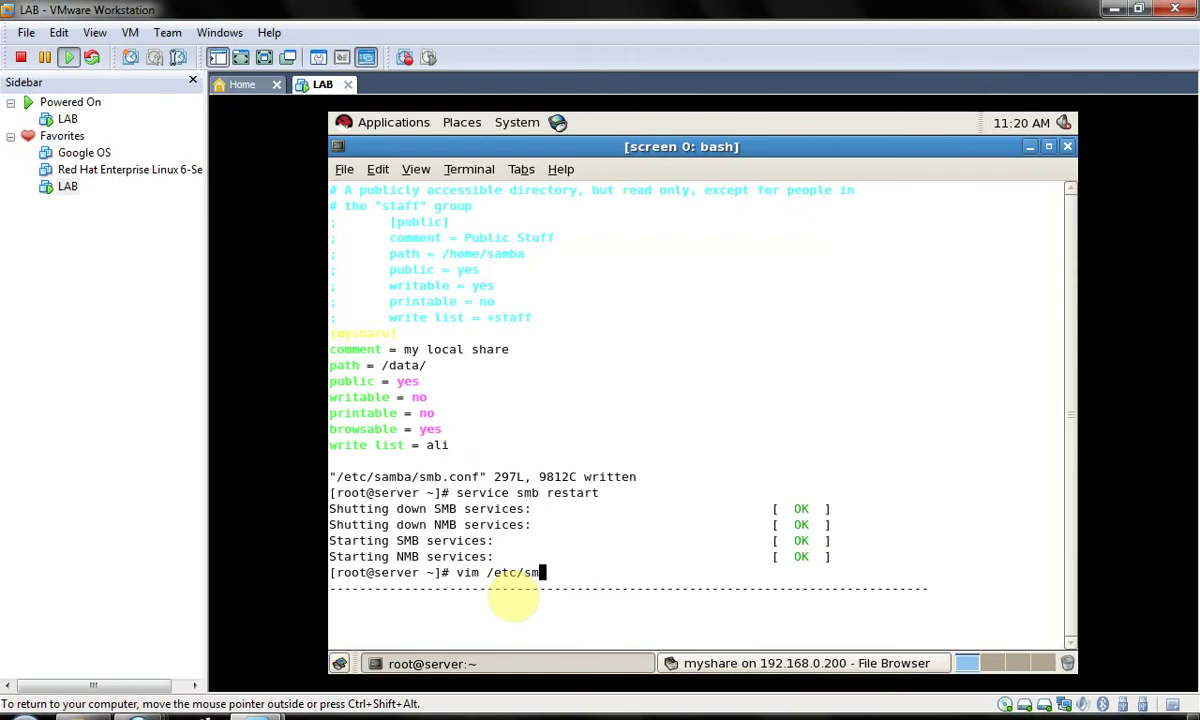
pyautogui.press('BackSpace')
pyautogui.write('amba/smb.conf')
pyautogui.press('Return')
pyautogui.press('Right')
pyautogui.press('Right')
pyautogui.press('Right')
pyautogui.press('Right')
pyautogui.press('Right')
pyautogui.press('Right')
pyautogui.press('Right')
pyautogui.press('Right')
pyautogui.press('Right')
pyautogui.press('Right')
pyautogui.press('Right')
pyautogui.press('Right')
pyautogui.press('Right')
pyautogui.press('Right')
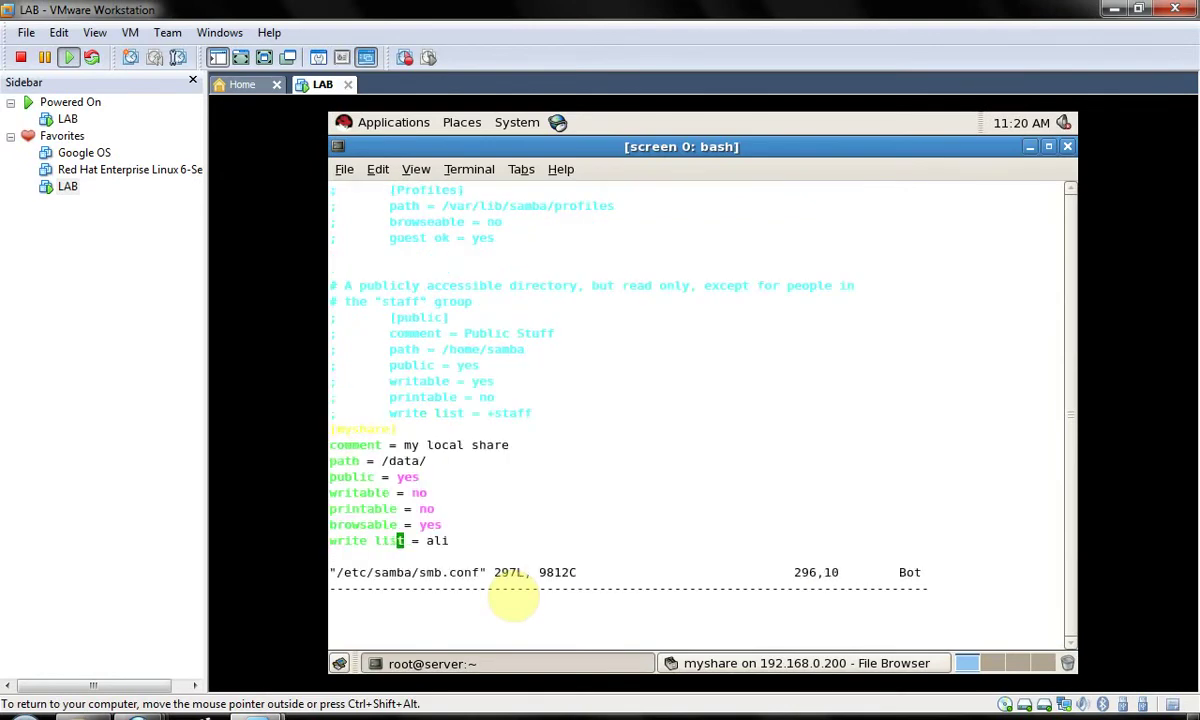
pyautogui.press('a')
pyautogui.press('Escape')
pyautogui.write(':wq')
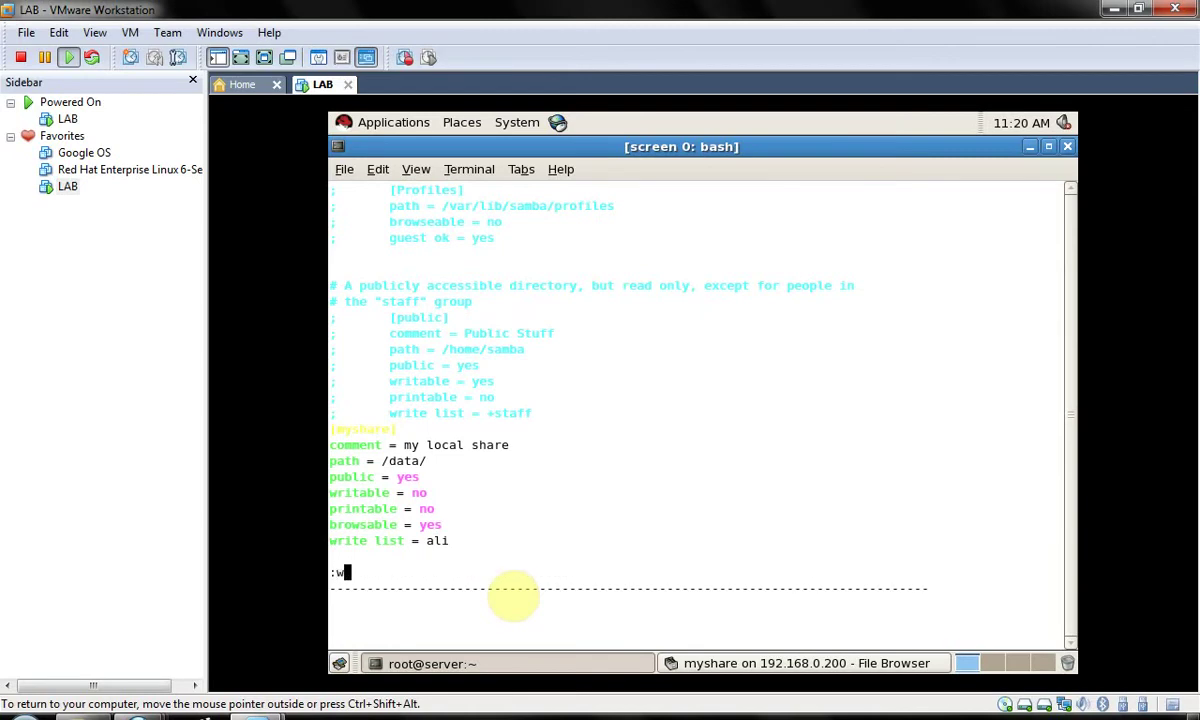
pyautogui.press('Return')
# - Add ali as a Samba user with smbpasswd -a ali, entering the password twice
pyautogui.write('smb')
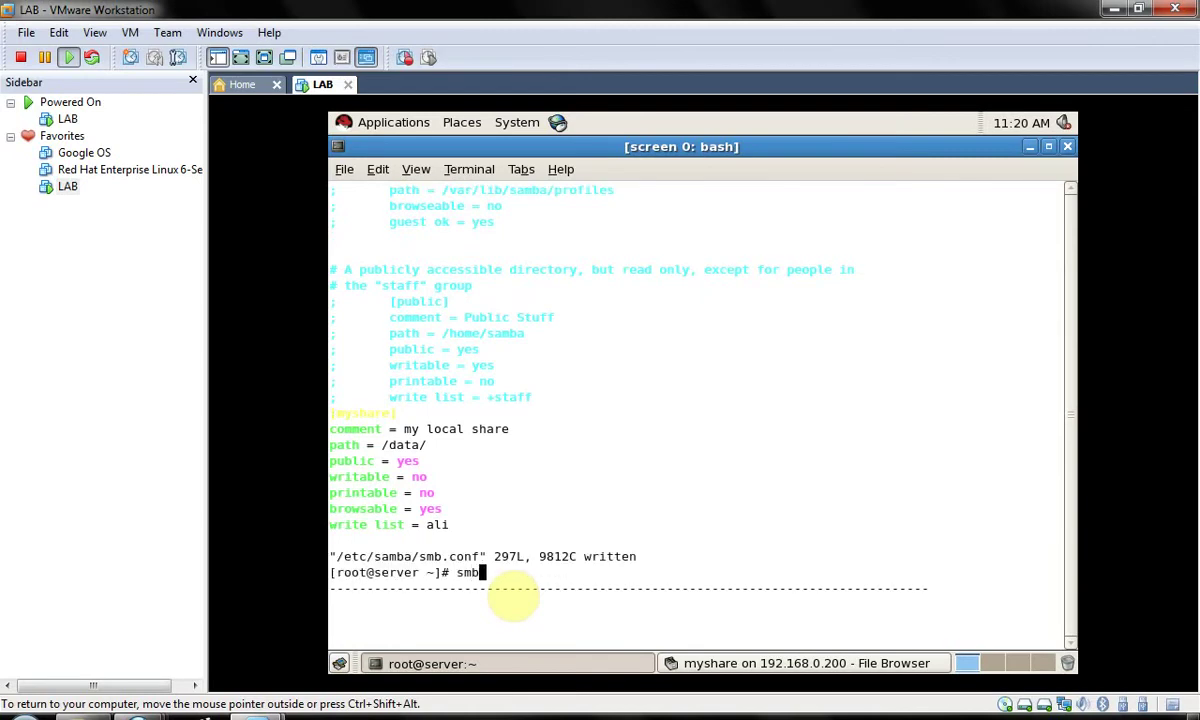
pyautogui.write('p')
pyautogui.press('Tab')
pyautogui.press('Tab')
pyautogui.write('a')
pyautogui.press('Tab')
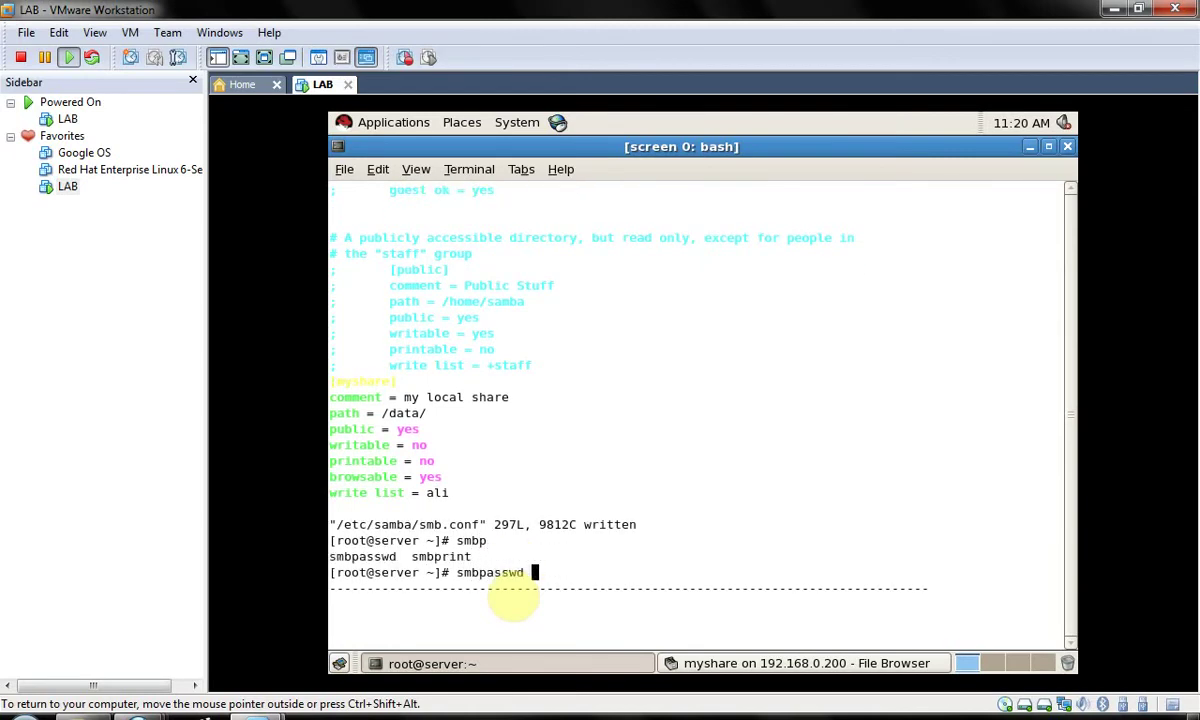
pyautogui.write('-a ali')
pyautogui.press('Return')
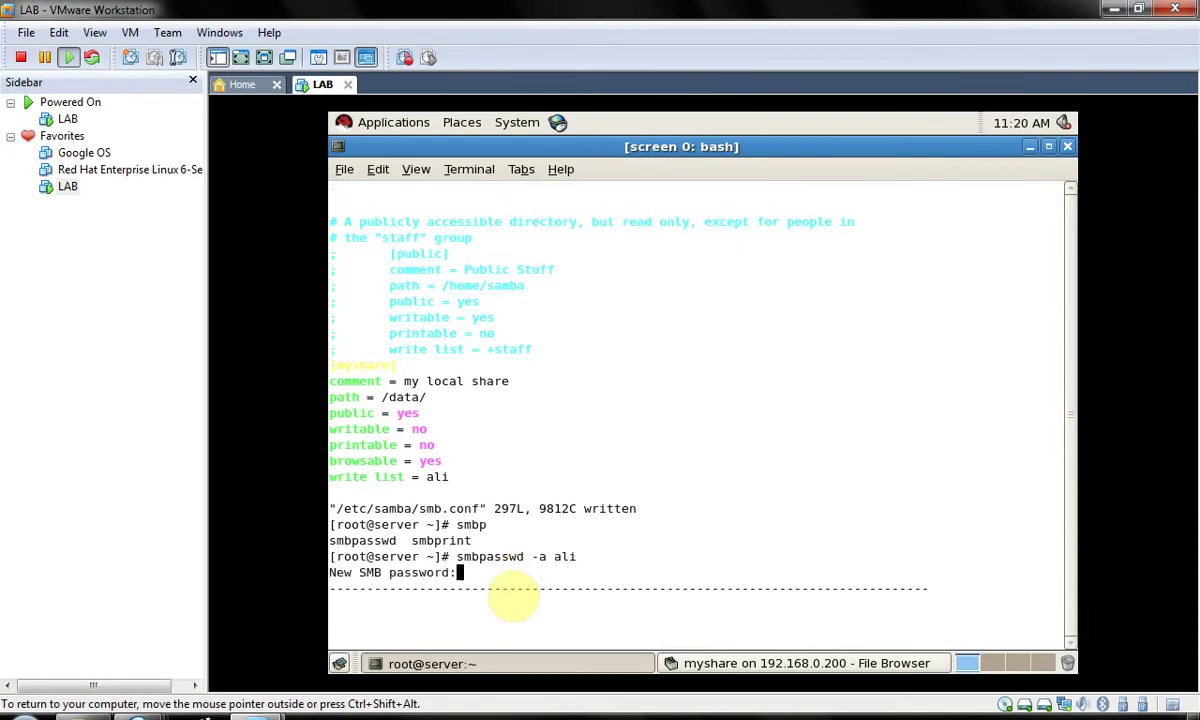
pyautogui.press('Return')
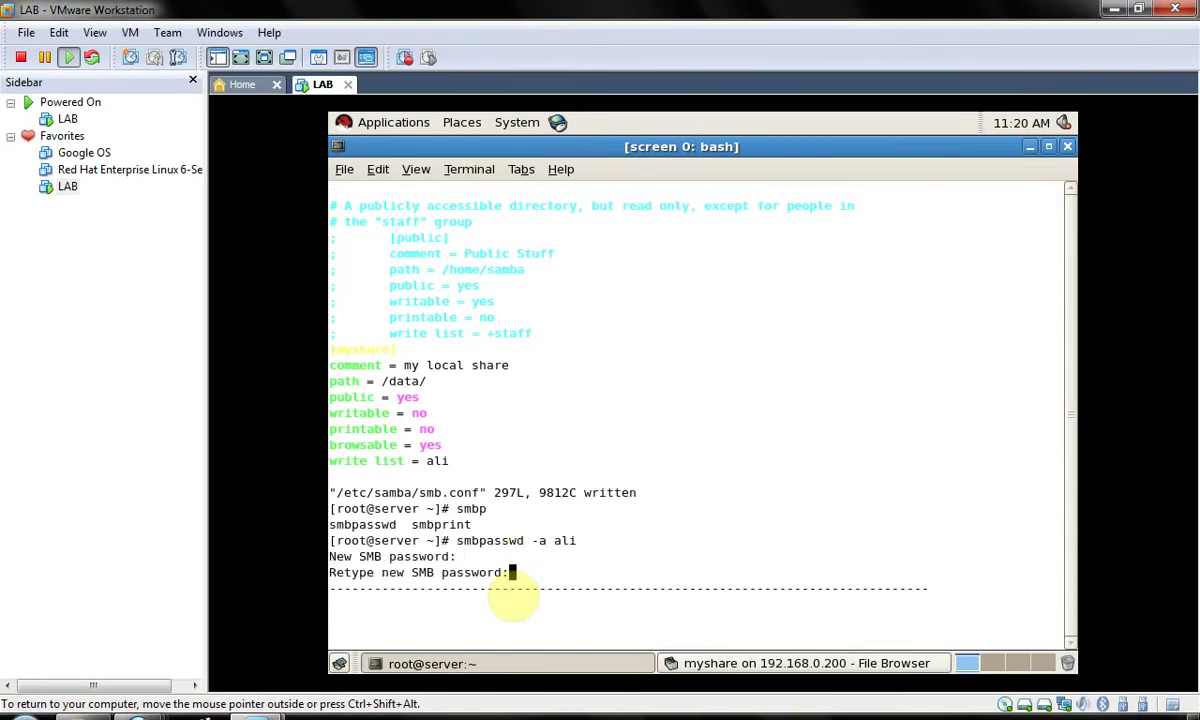
pyautogui.press('Return')
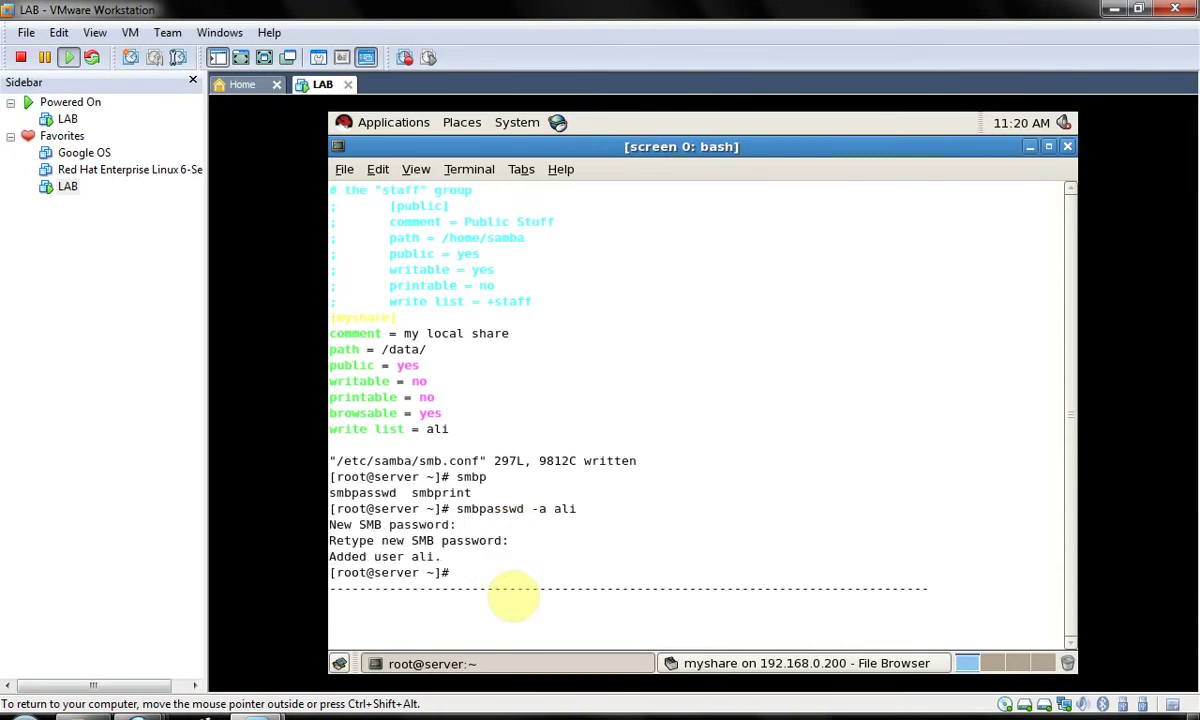
# - Restart the smb service with service smb restart
pyautogui.press('Up')
pyautogui.press('Up')
pyautogui.press('Up')
pyautogui.press('Down')
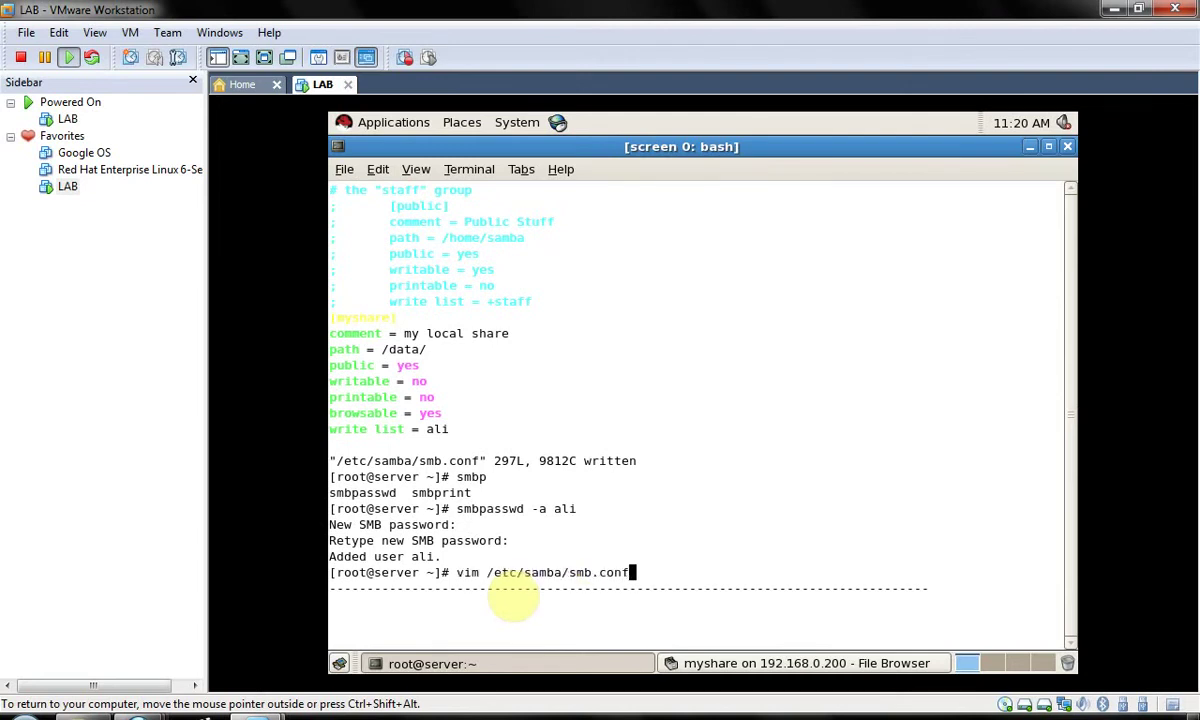
pyautogui.press('Up')
pyautogui.press('Return')
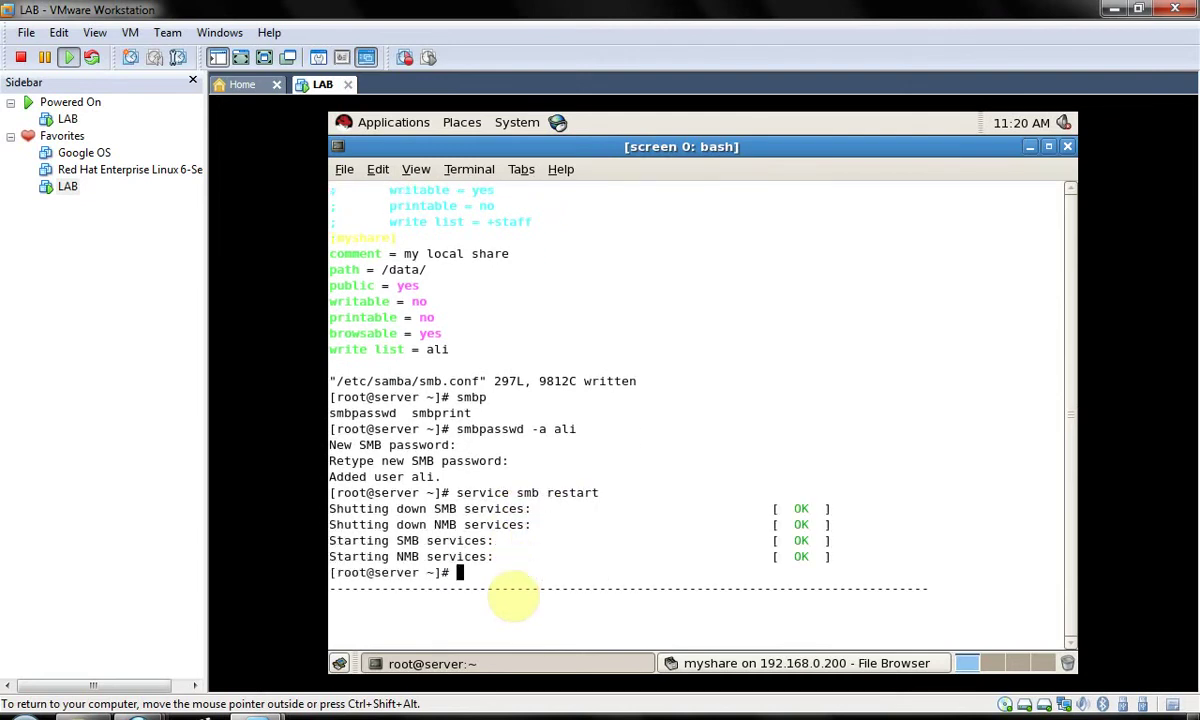
pyautogui.hotkey('alt', 'Tab')
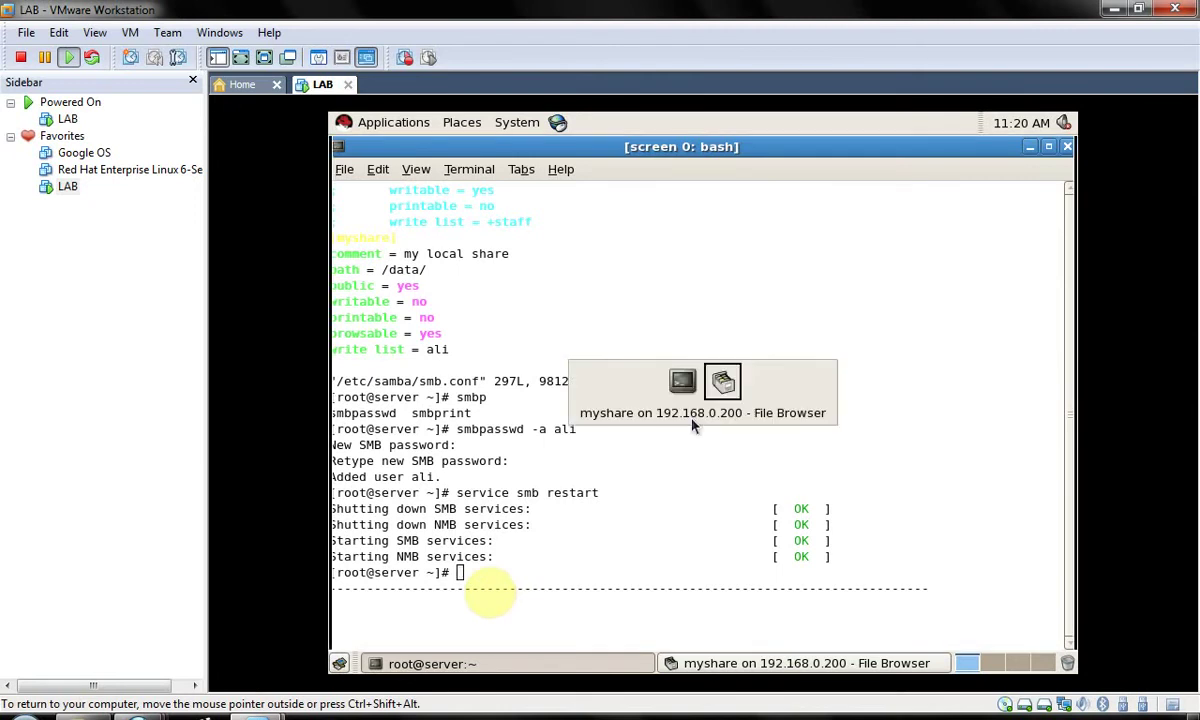
pyautogui.write('smb://')
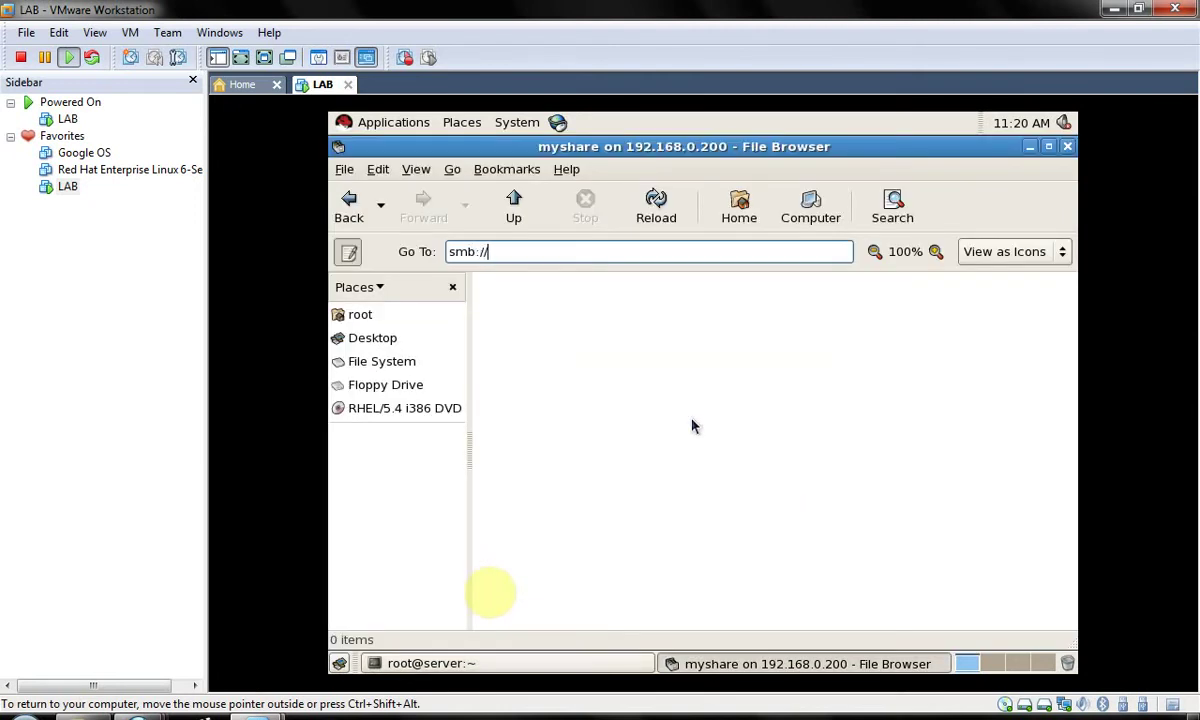
pyautogui.write('ali@192.168.')
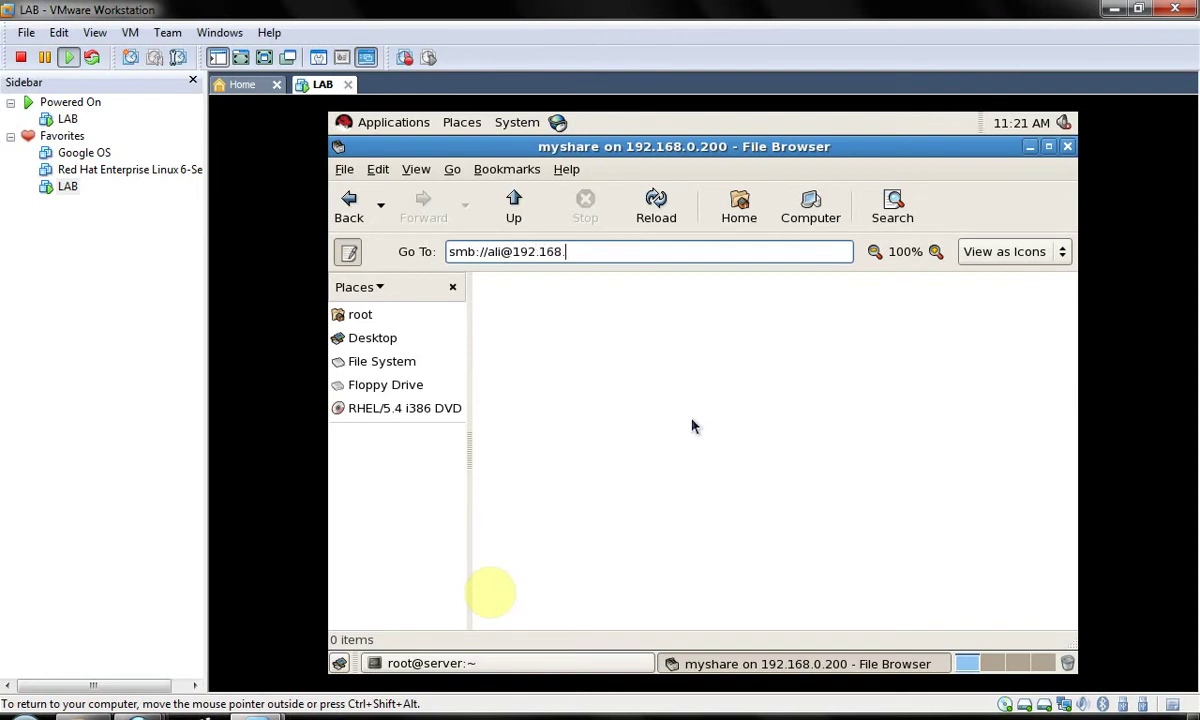
pyautogui.write('0.200')
pyautogui.press('Return')
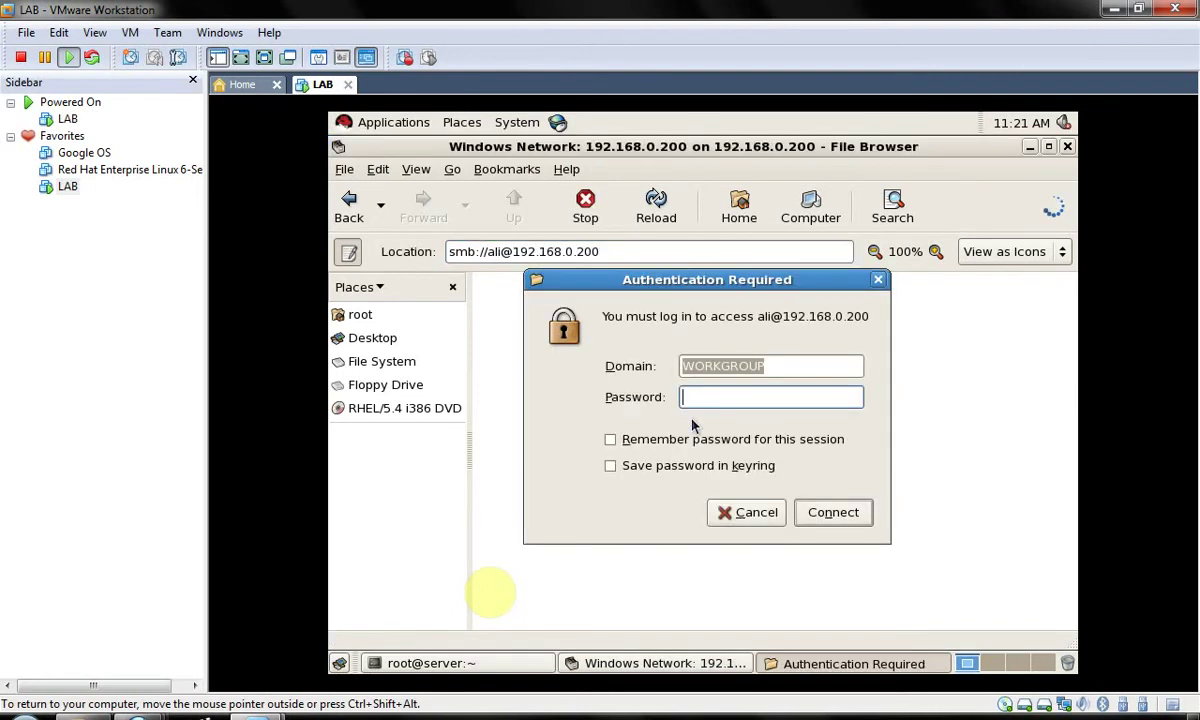
pyautogui.write('******')
pyautogui.press('BackSpace')
pyautogui.press('BackSpace')
pyautogui.press('BackSpace')
pyautogui.press('BackSpace')
pyautogui.press('BackSpace')
pyautogui.press('BackSpace')
pyautogui.write('********')
pyautogui.press('Return')
# - Open the myshare folder and open emptyfile.txt in the text editor
pyautogui.doubleClick(694, 300)
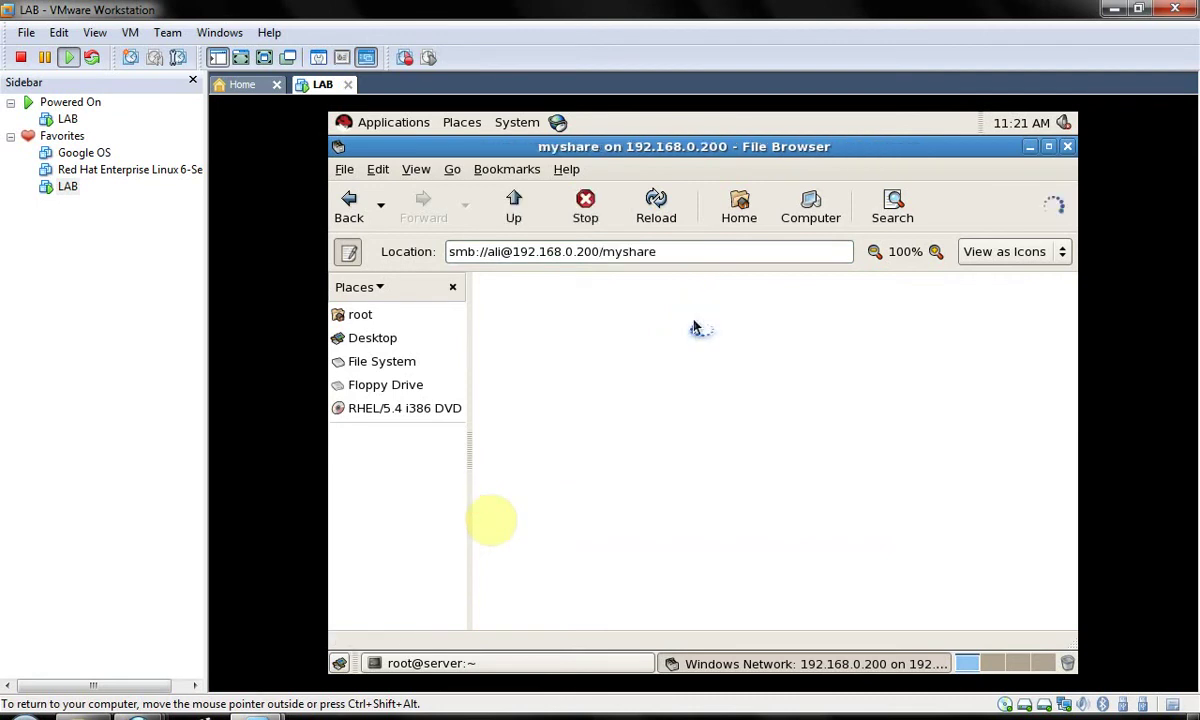
pyautogui.press('Right')
pyautogui.press('Return')
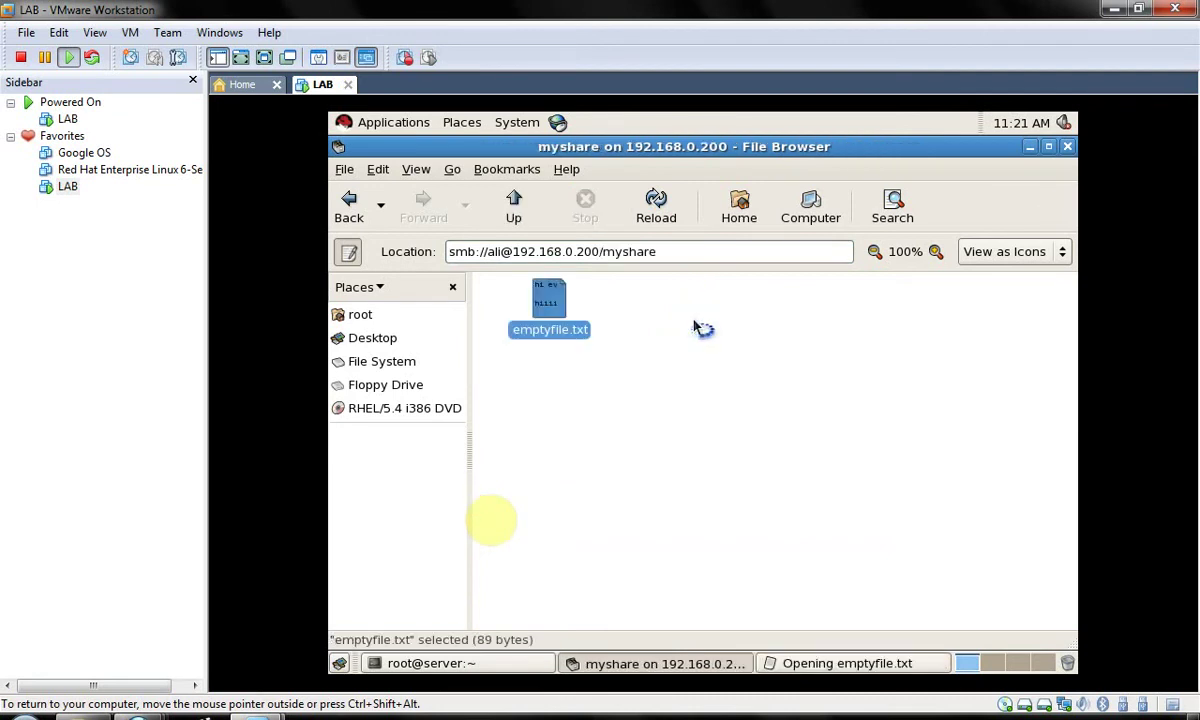
# - Type ddd on the fourth line of emptyfile.txt and save it to the share
pyautogui.press('Down')
pyautogui.press('Down')
pyautogui.write('ddd')
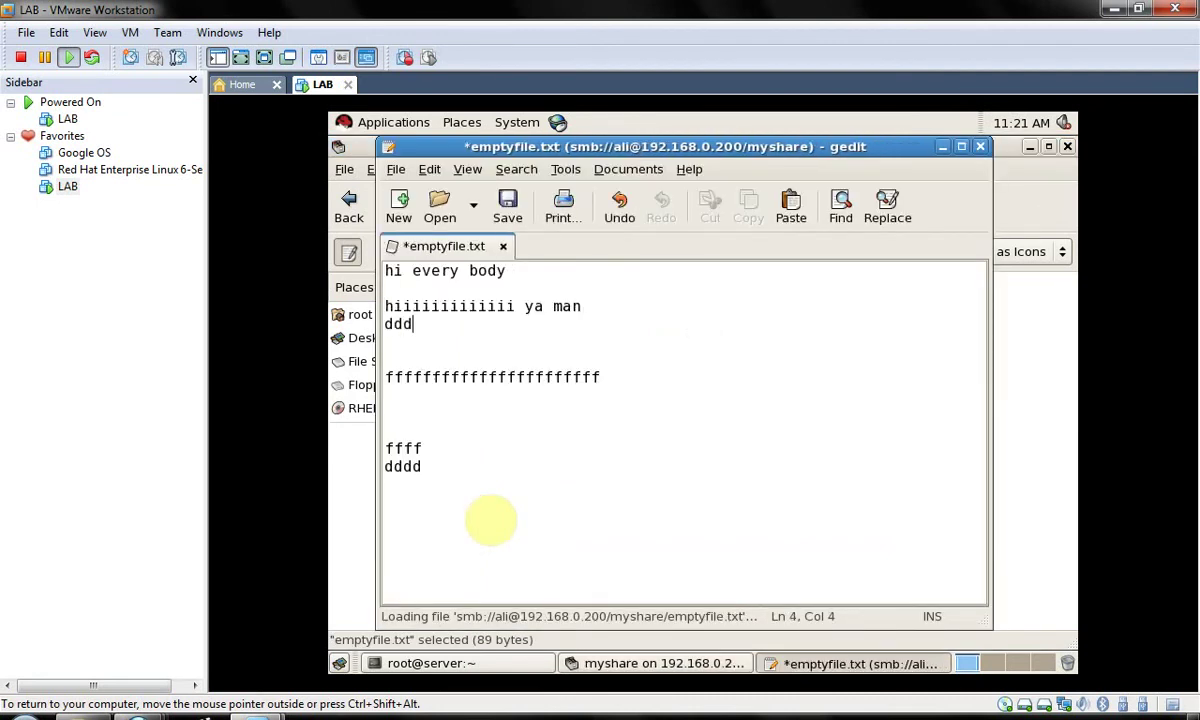
pyautogui.hotkey('ctrl', 's')
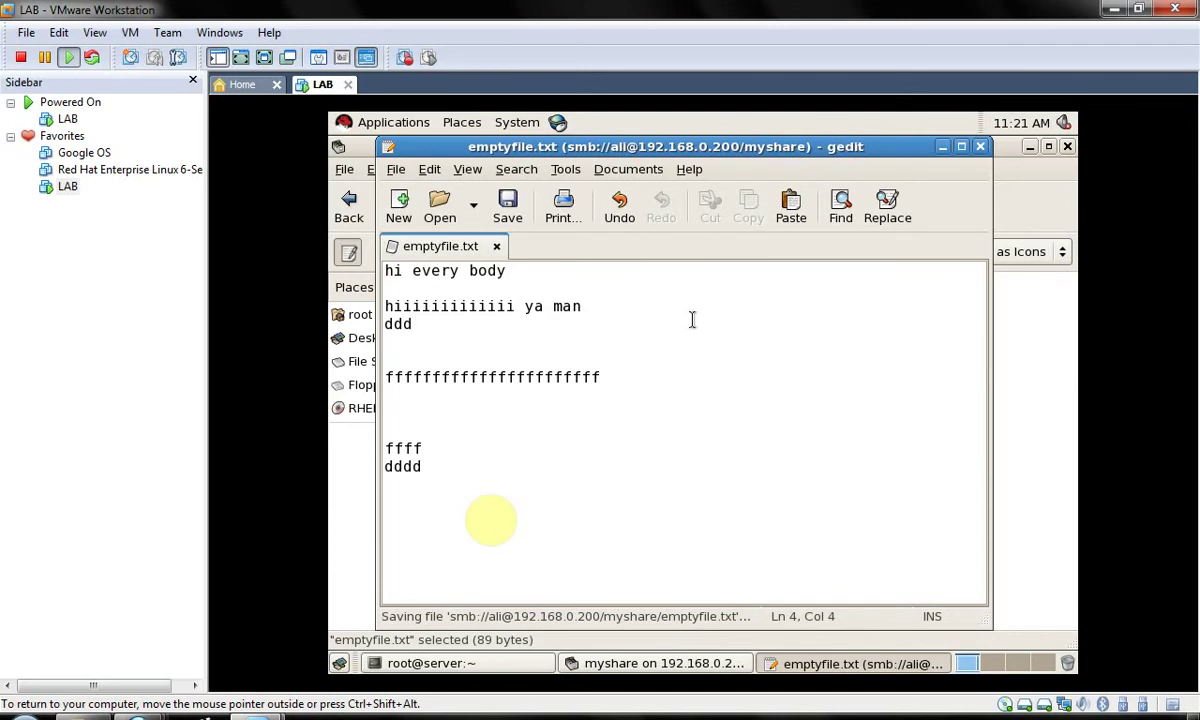
# - Add the line dsdfddwdfewferw, save again, and close gedit and the File Browser
pyautogui.press('Return')
pyautogui.press('Return')
pyautogui.press('Return')
pyautogui.press('Return')
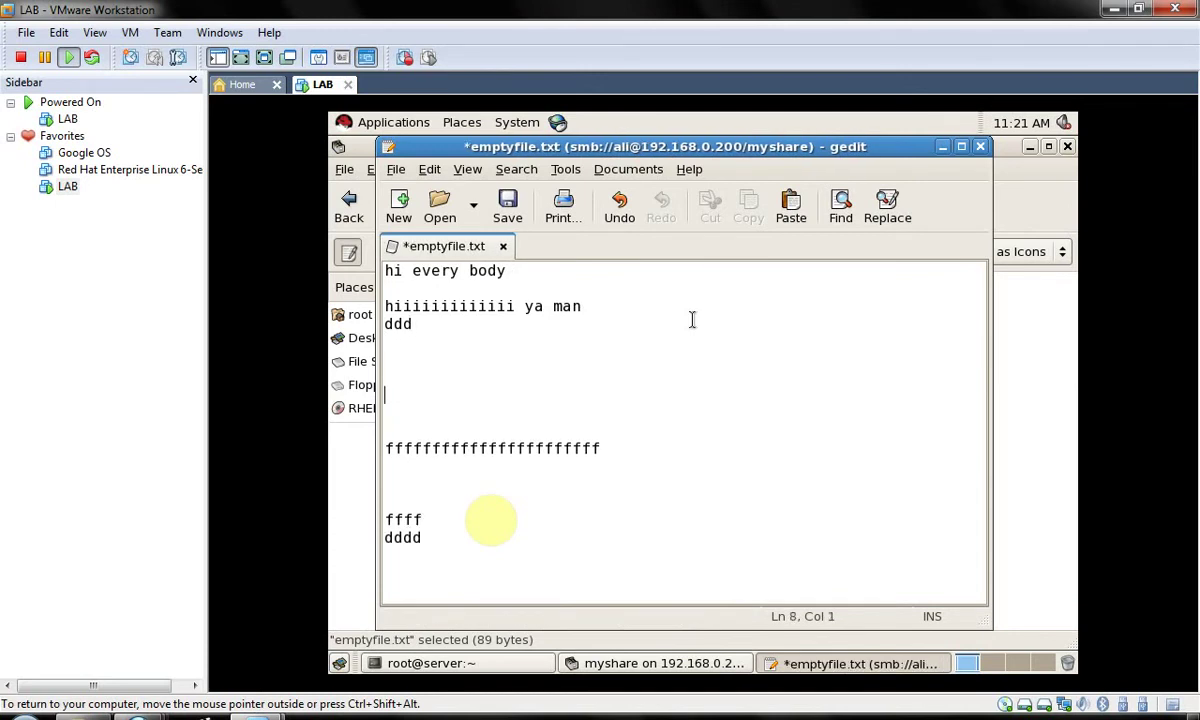
pyautogui.write('dsdfddwdfewf')
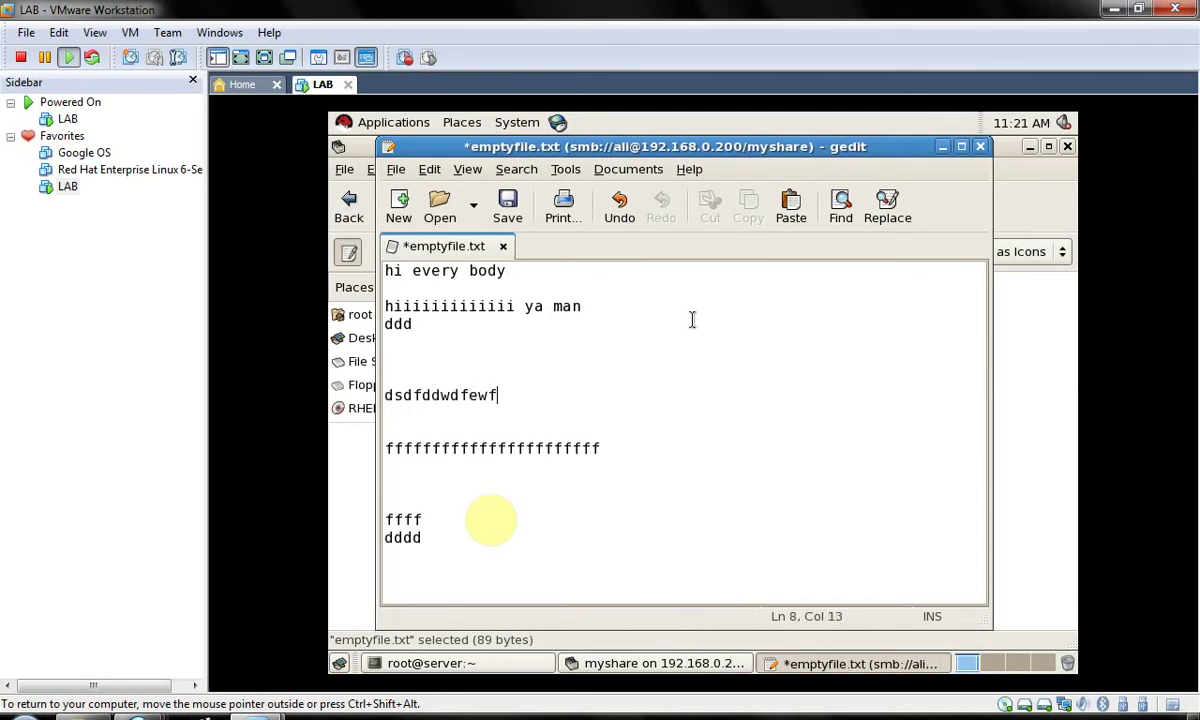
pyautogui.write('erw')
pyautogui.hotkey('ctrl', 's')
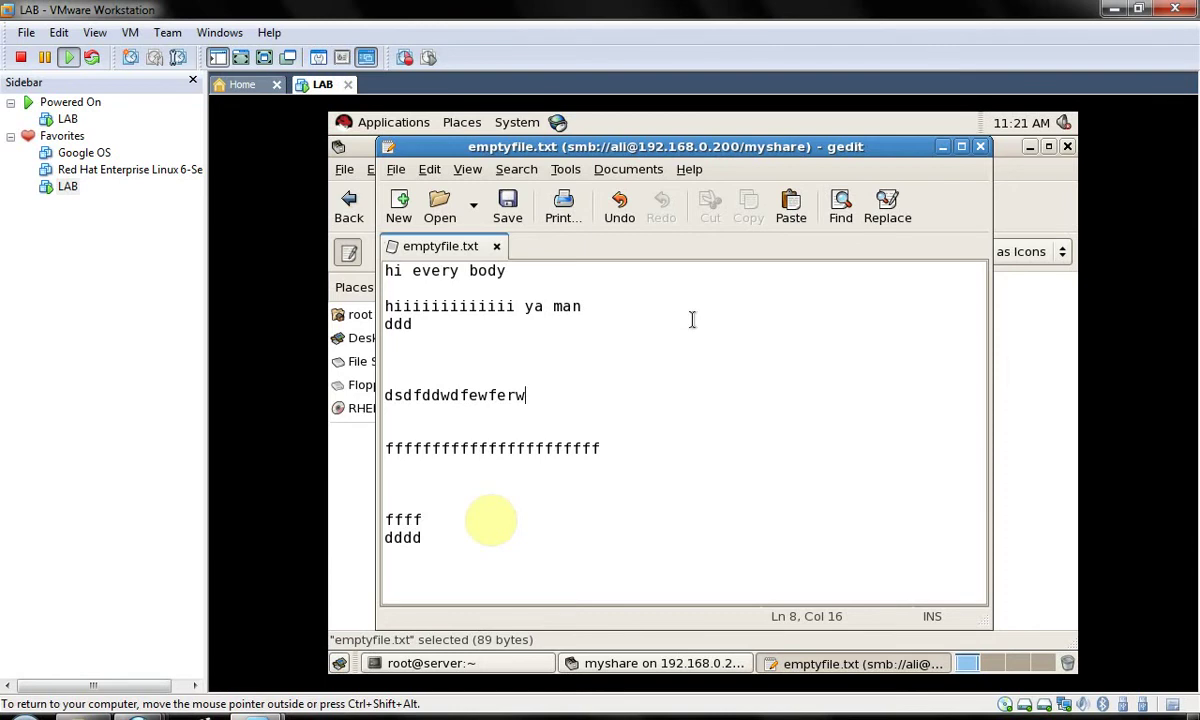
pyautogui.hotkey('ctrl', 'q')
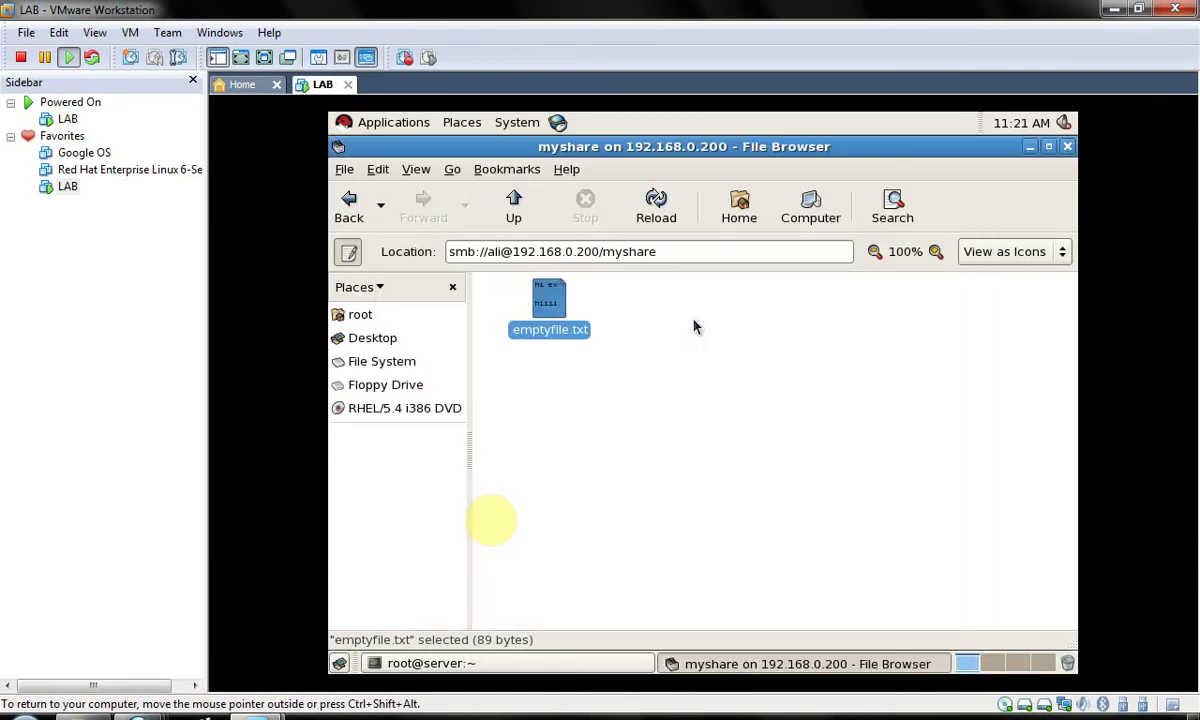
pyautogui.hotkey('ctrl', 'w')
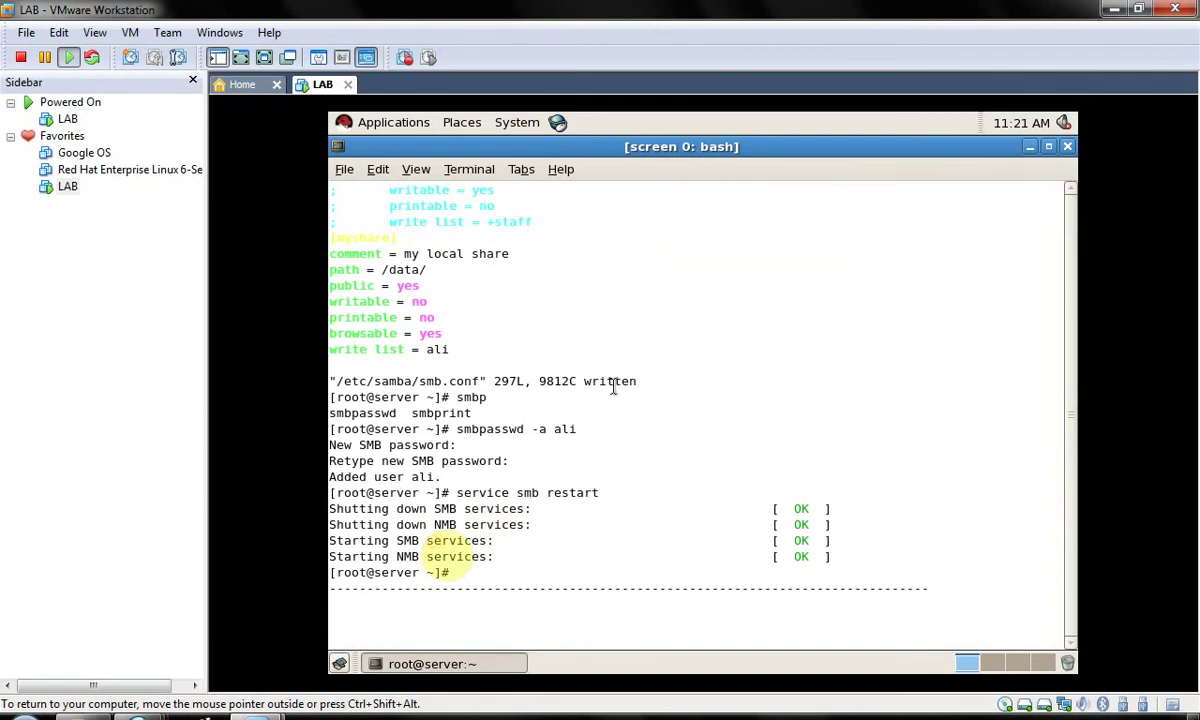
# - Run smbclient -L 192.168.0.200 to list the server's shares, submitting an empty password
pyautogui.write('smbclient -l')
pyautogui.press('BackSpace')
pyautogui.press('BackSpace')
pyautogui.write('-L')
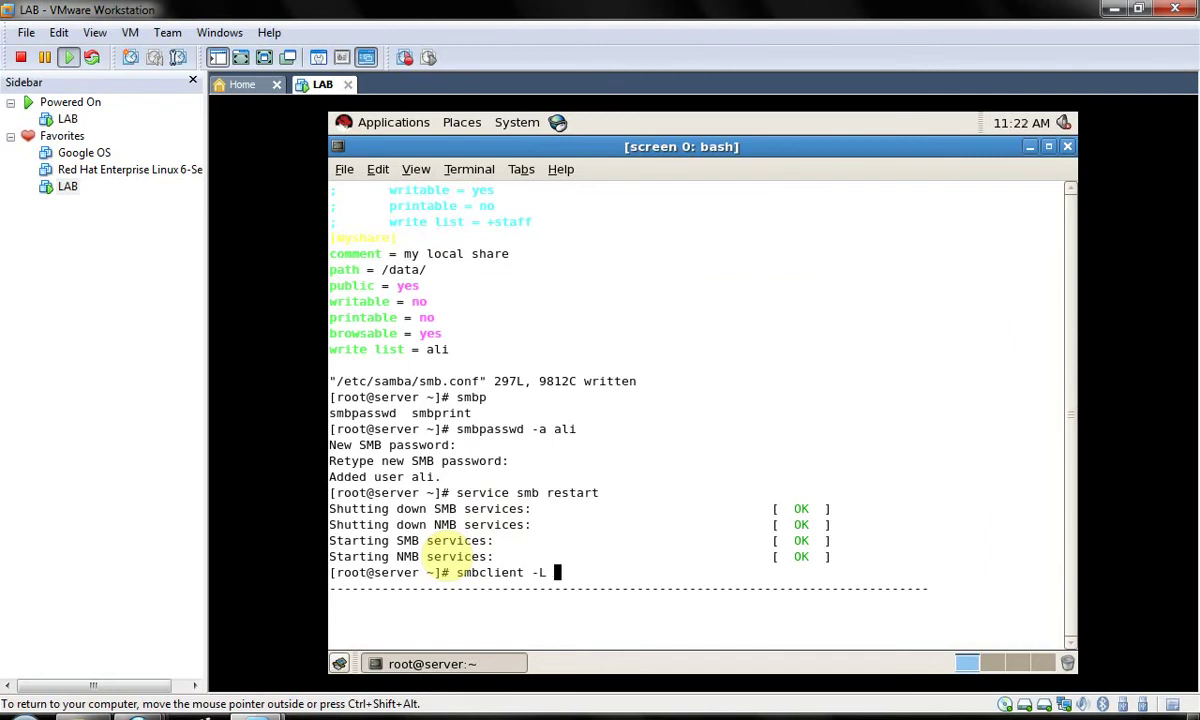
pyautogui.write(' 192.168.0.200')
pyautogui.press('Return')
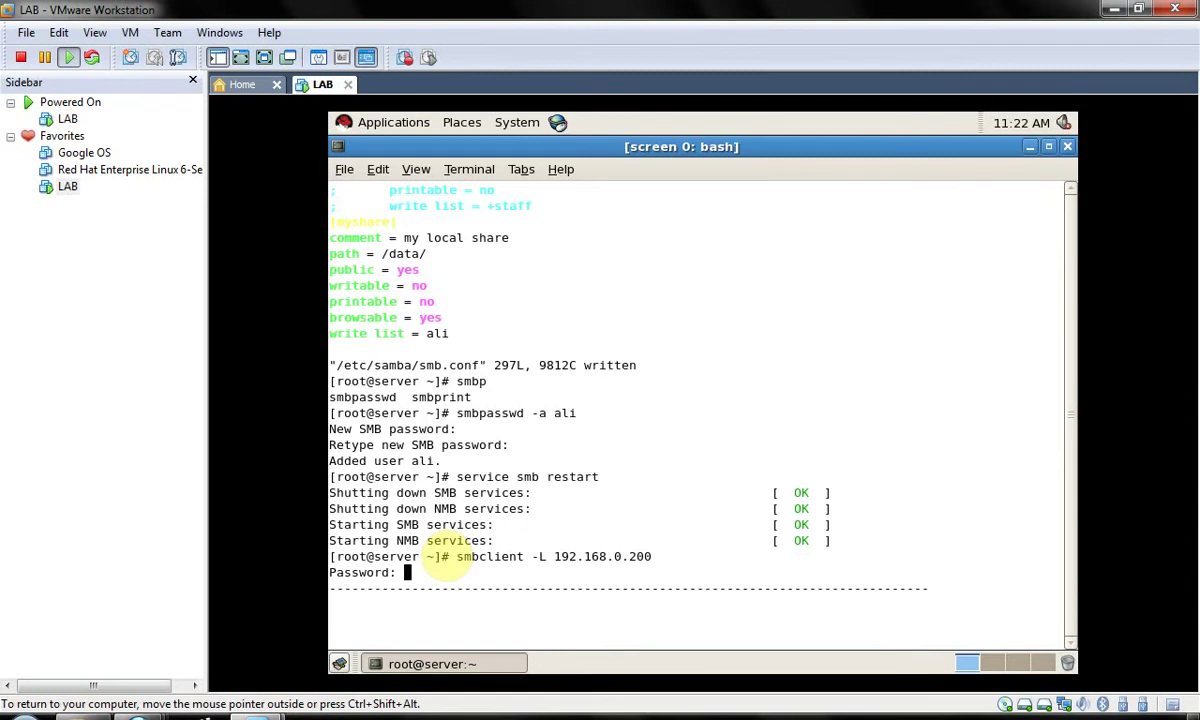
pyautogui.press('Return')
# - Rerun the share listing as user ali, with the account password given inline via -U
pyautogui.press('Up')
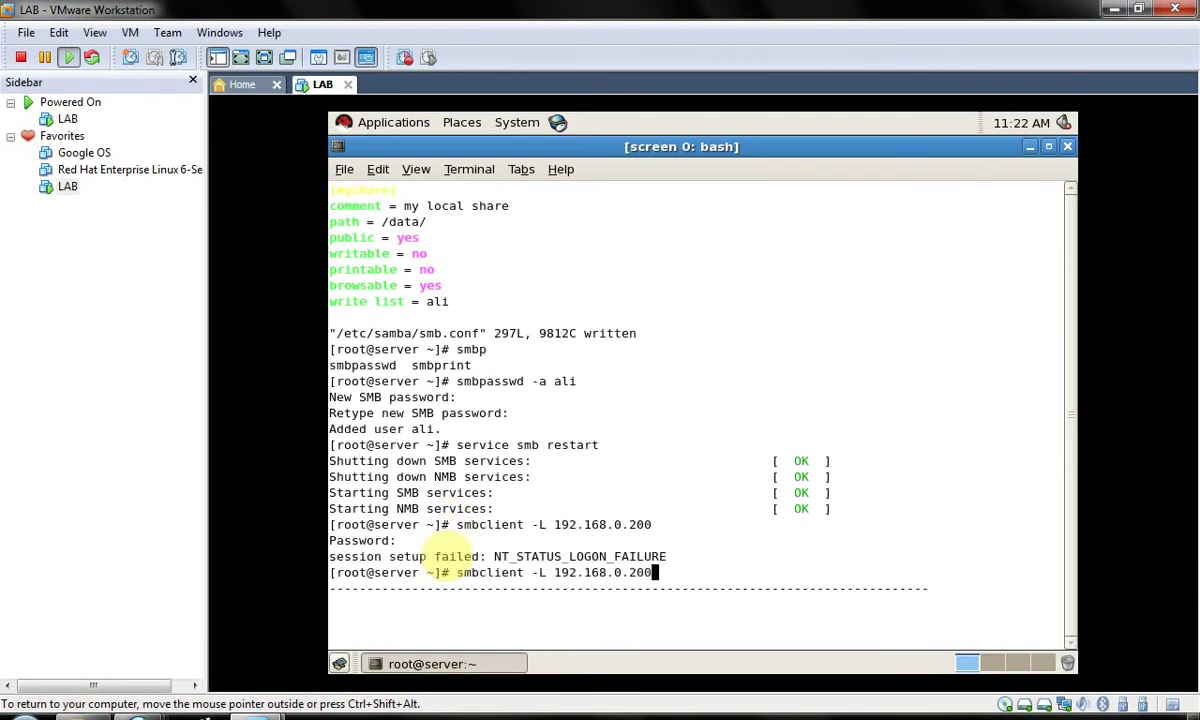
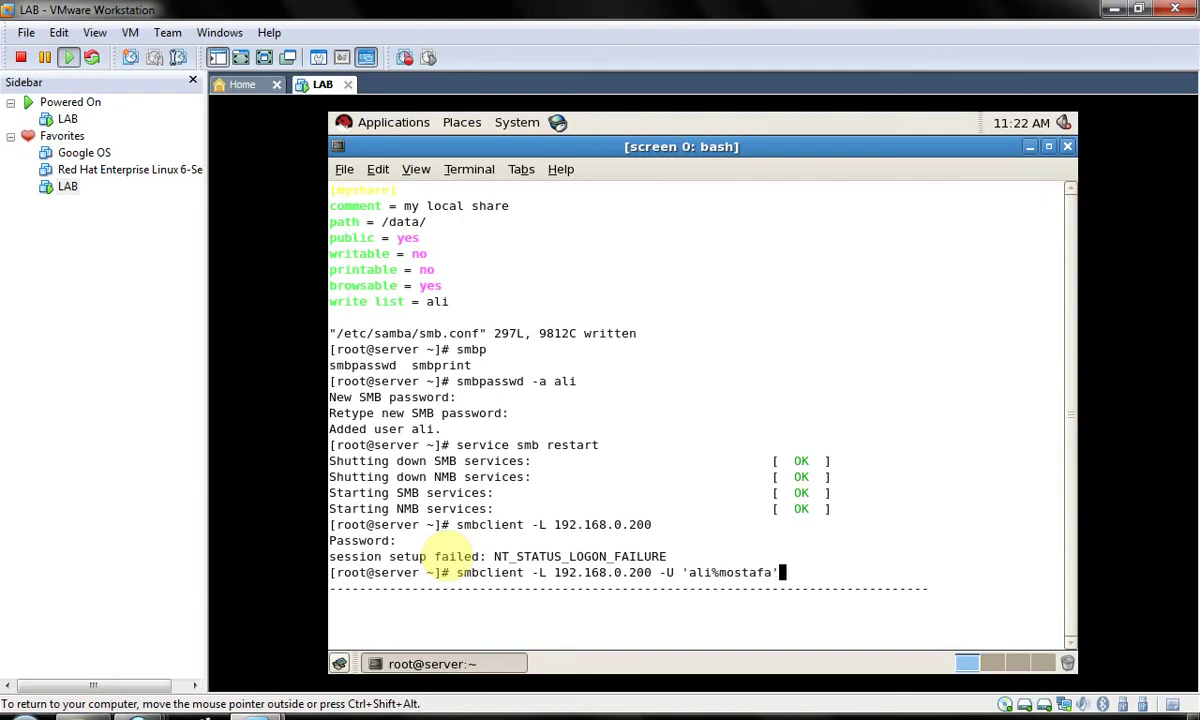
pyautogui.press('Return')
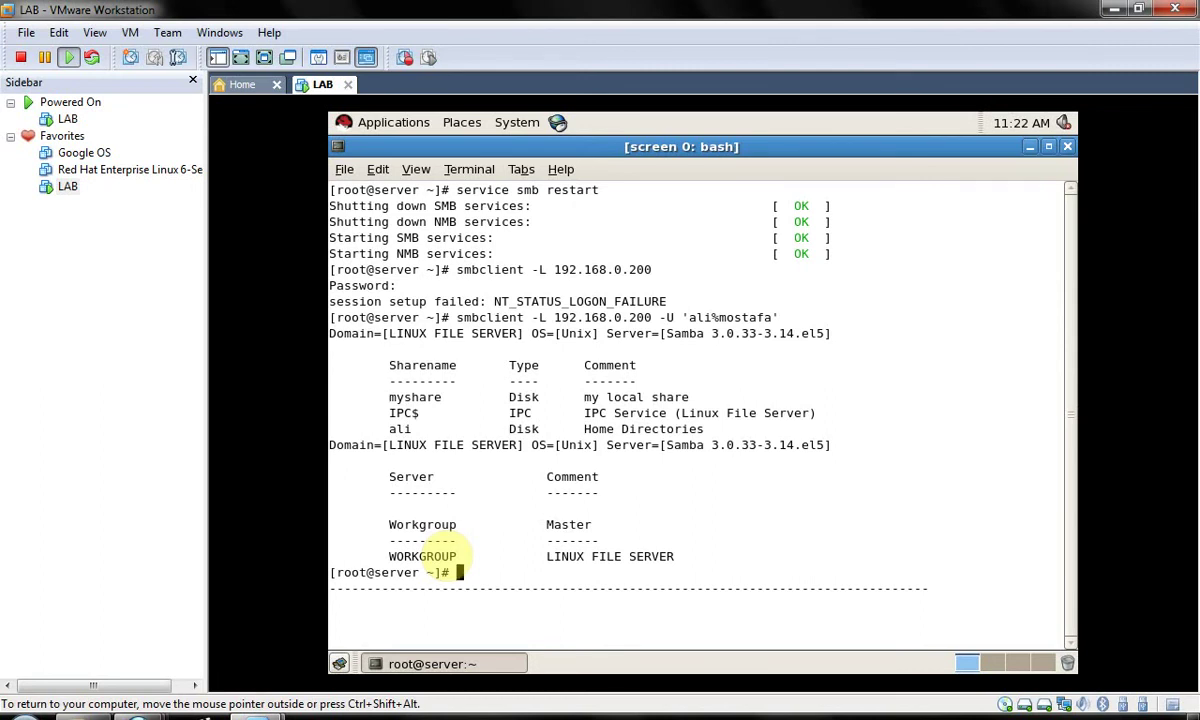
# - Run smbclient -L 192.168.0.200 -U ali so it prompts for the password
pyautogui.press('Up')
pyautogui.press('BackSpace')
pyautogui.press('BackSpace')
pyautogui.press('BackSpace')
pyautogui.press('BackSpace')
pyautogui.press('BackSpace')
pyautogui.press('BackSpace')
pyautogui.press('BackSpace')
pyautogui.press('BackSpace')
pyautogui.press('BackSpace')
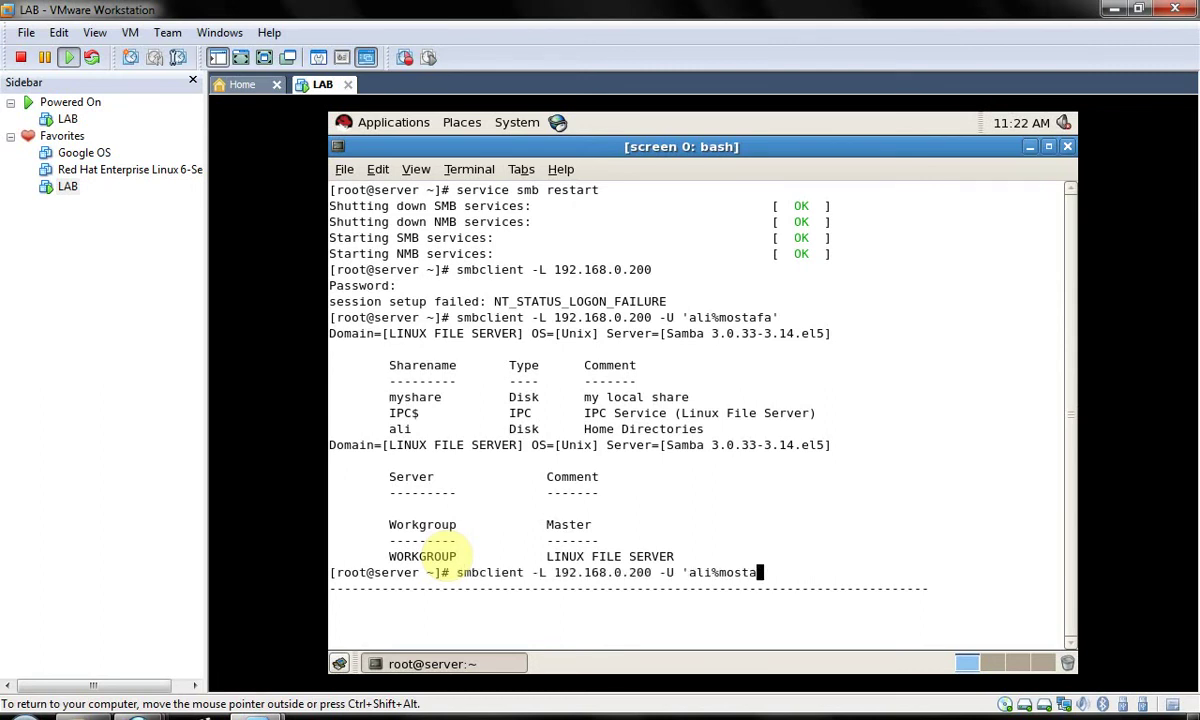
pyautogui.press('BackSpace')
pyautogui.press('BackSpace')
pyautogui.press('BackSpace')
pyautogui.press('BackSpace')
pyautogui.press('BackSpace')
pyautogui.press('BackSpace')
pyautogui.press('BackSpace')
pyautogui.press('BackSpace')
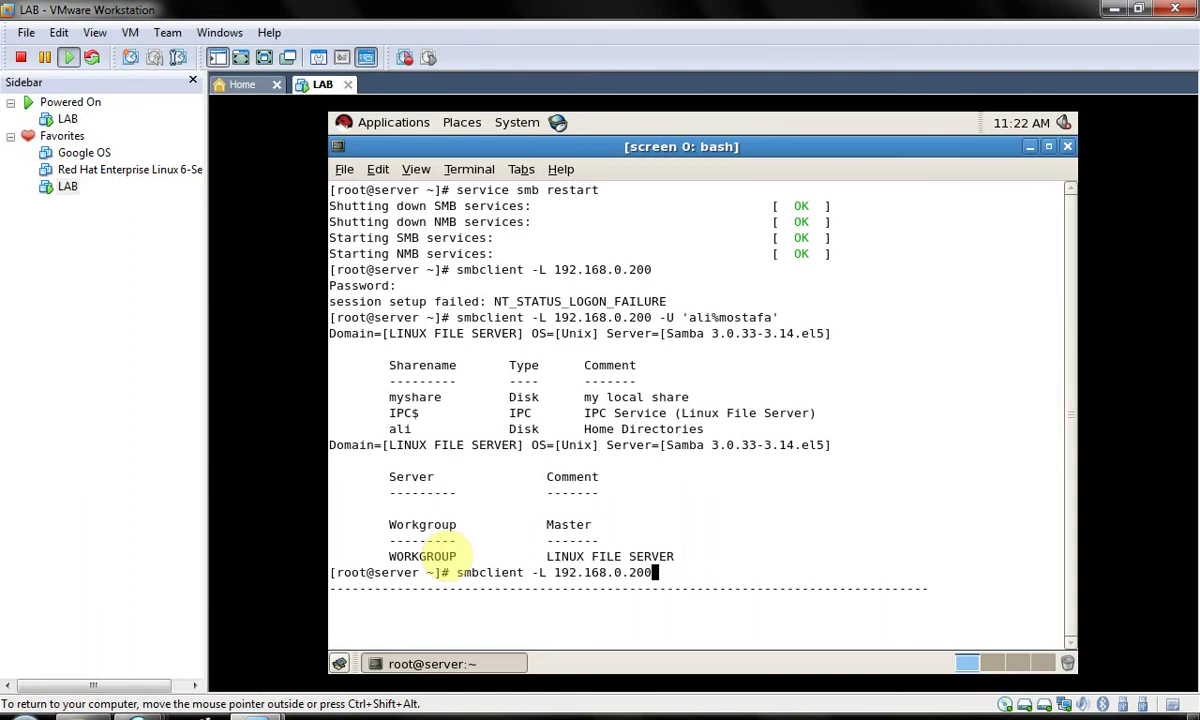
pyautogui.press('Up')
pyautogui.press('Up')
pyautogui.press('Up')
pyautogui.press('Return')
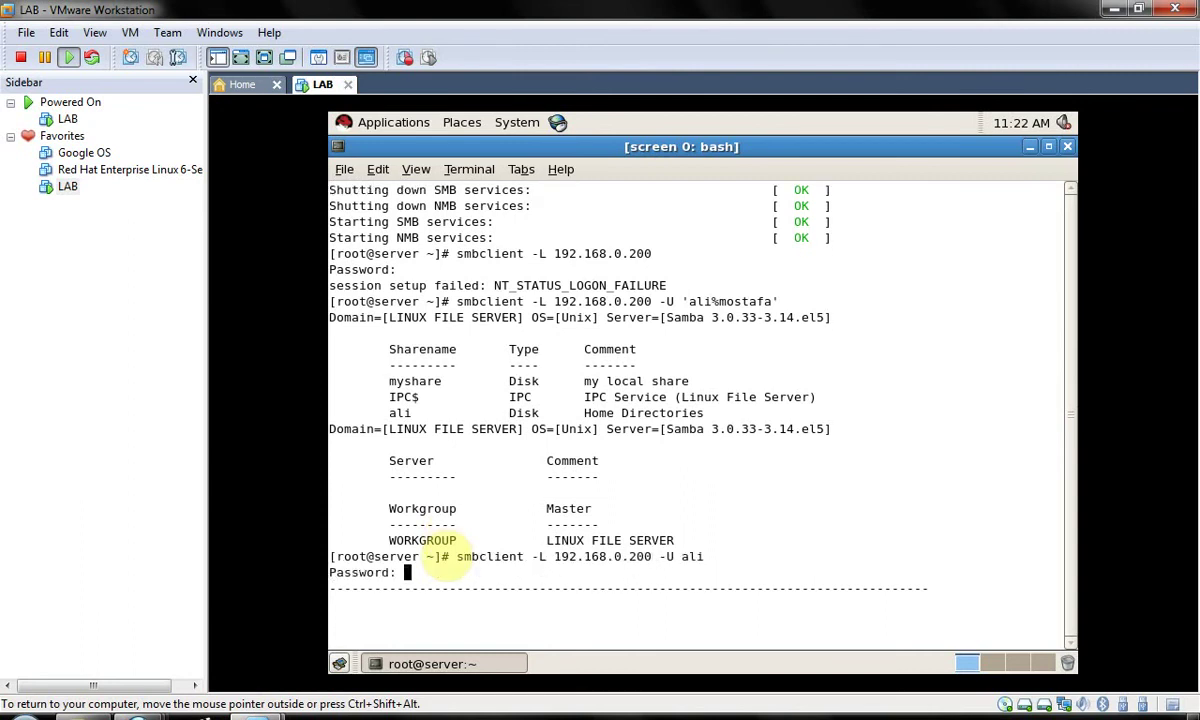